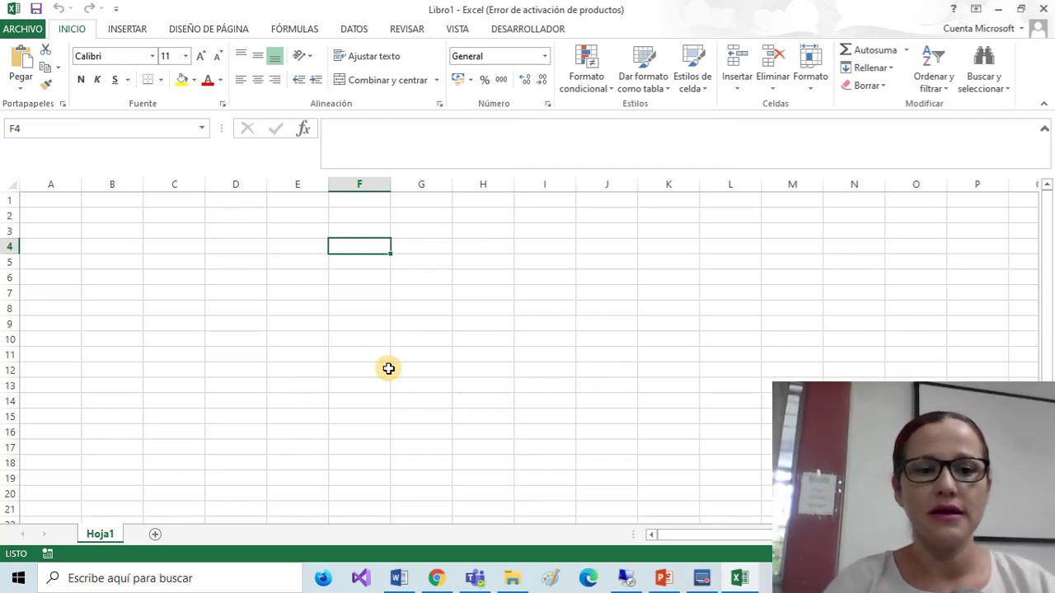
{"action": "left_click", "coordinate": [134, 234]}
{"action": "left_click", "coordinate": [280, 258]}
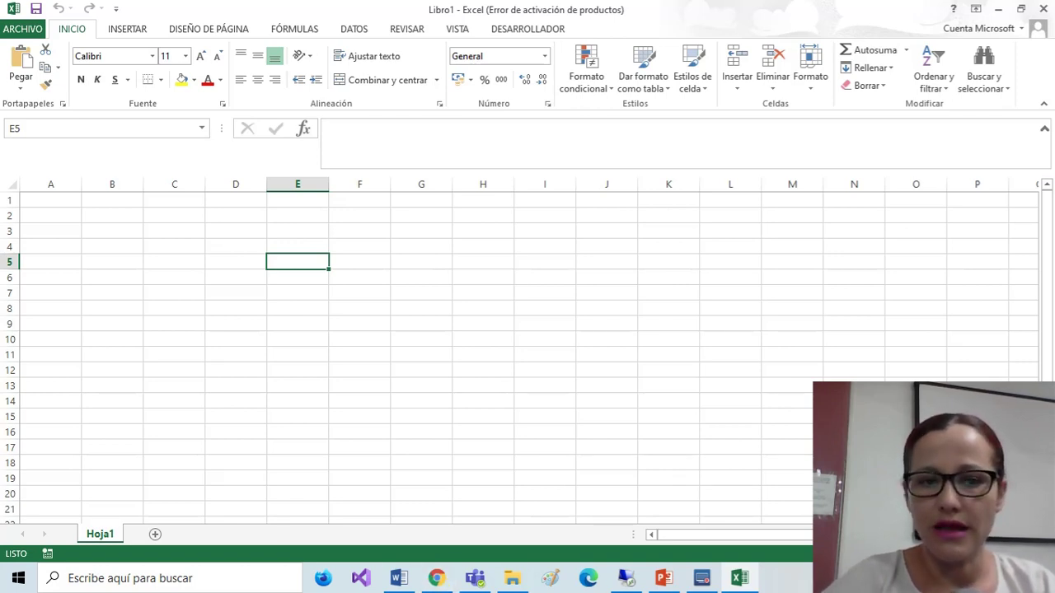
Enter the formula =3+2 in cell C3.
{"action": "left_click", "coordinate": [1003, 554]}
{"action": "left_click", "coordinate": [1003, 553]}
{"action": "left_click", "coordinate": [1003, 554]}
{"action": "left_click", "coordinate": [1003, 553]}
{"action": "left_click", "coordinate": [1002, 554]}
{"action": "left_click", "coordinate": [1002, 554]}
{"action": "left_click", "coordinate": [1003, 554]}
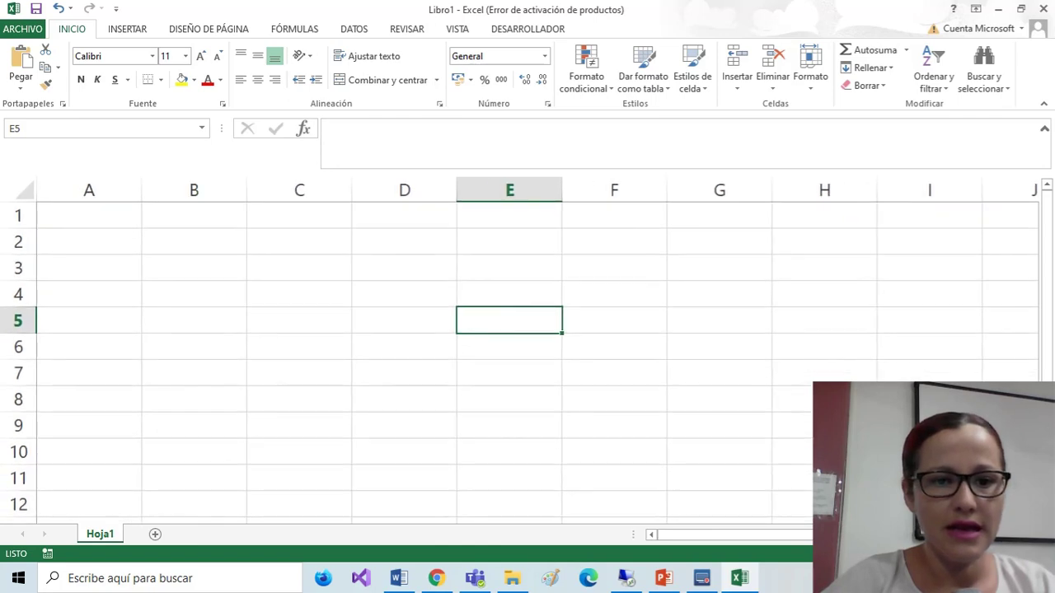
{"action": "left_click", "coordinate": [1003, 553]}
{"action": "left_click", "coordinate": [318, 271]}
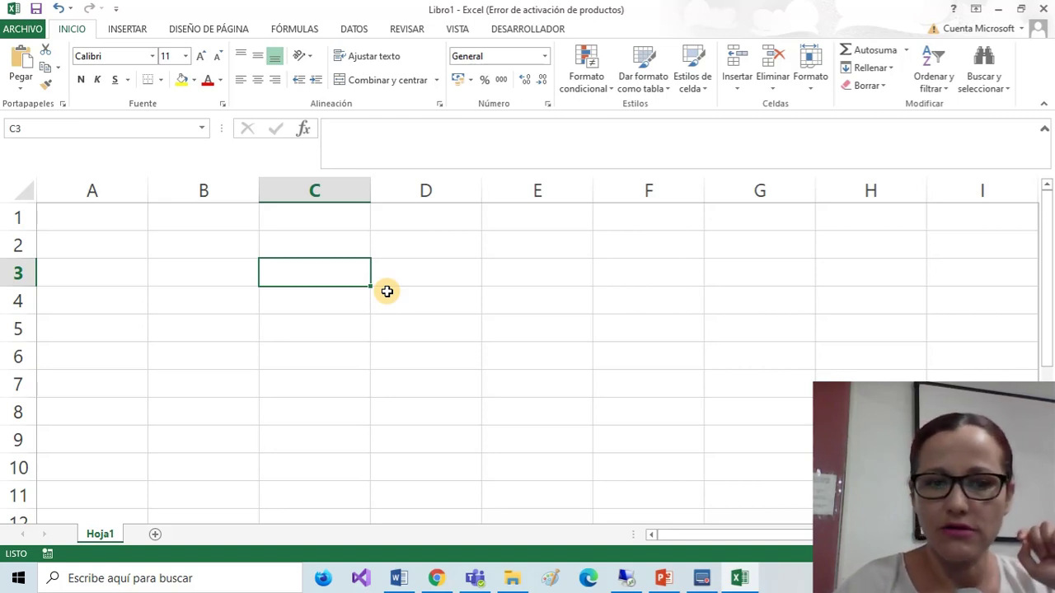
{"action": "type", "text": "="}
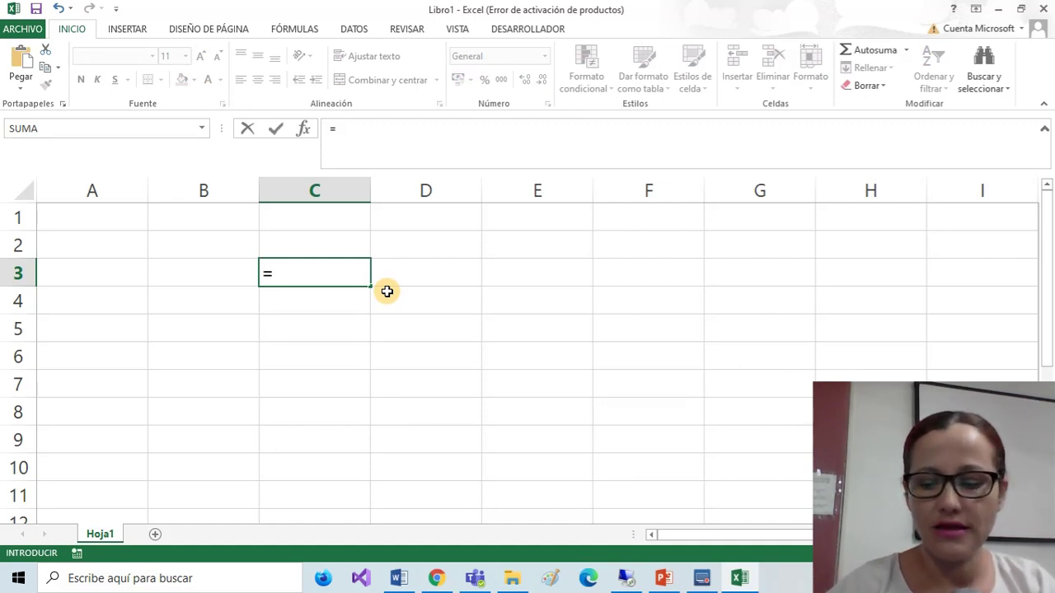
{"action": "type", "text": "3+2"}
{"action": "key", "text": "Return"}
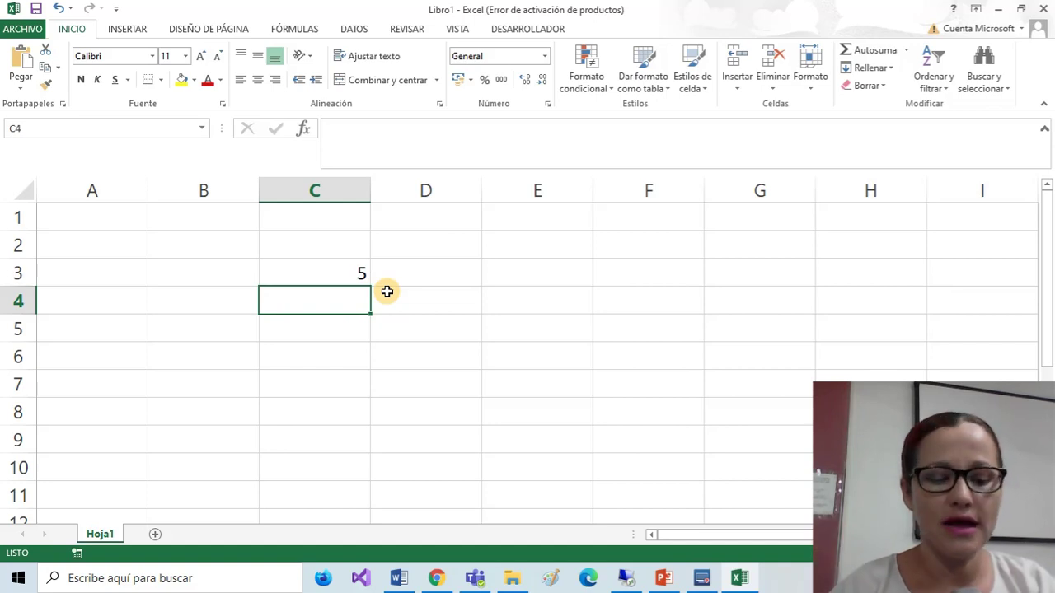
Enter 3+2 as plain text in C4 and convert it to the formula =3+2 with a leading equals sign.
{"action": "type", "text": "3+2"}
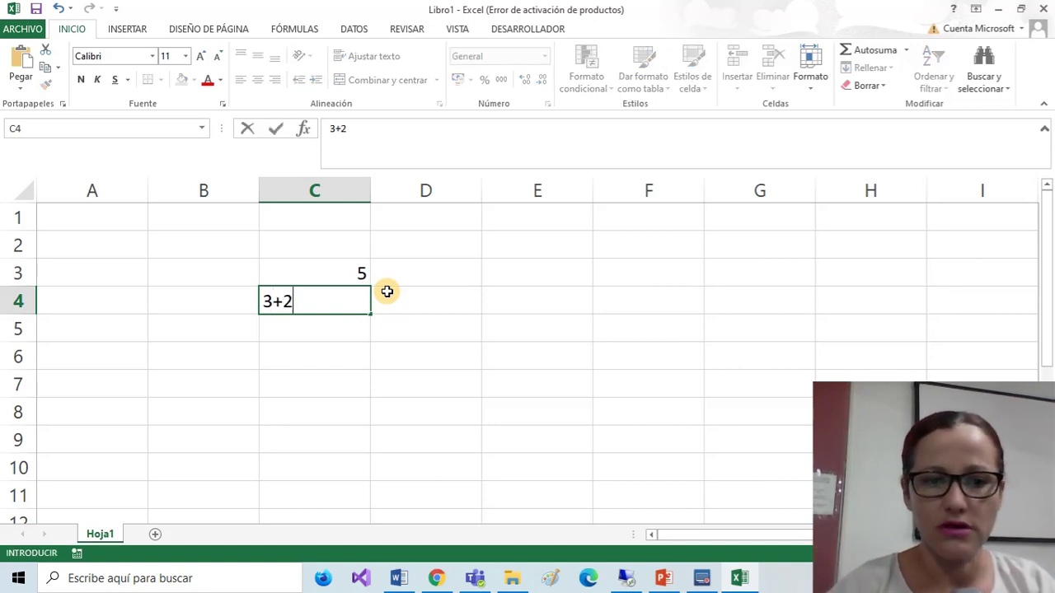
{"action": "key", "text": "Return"}
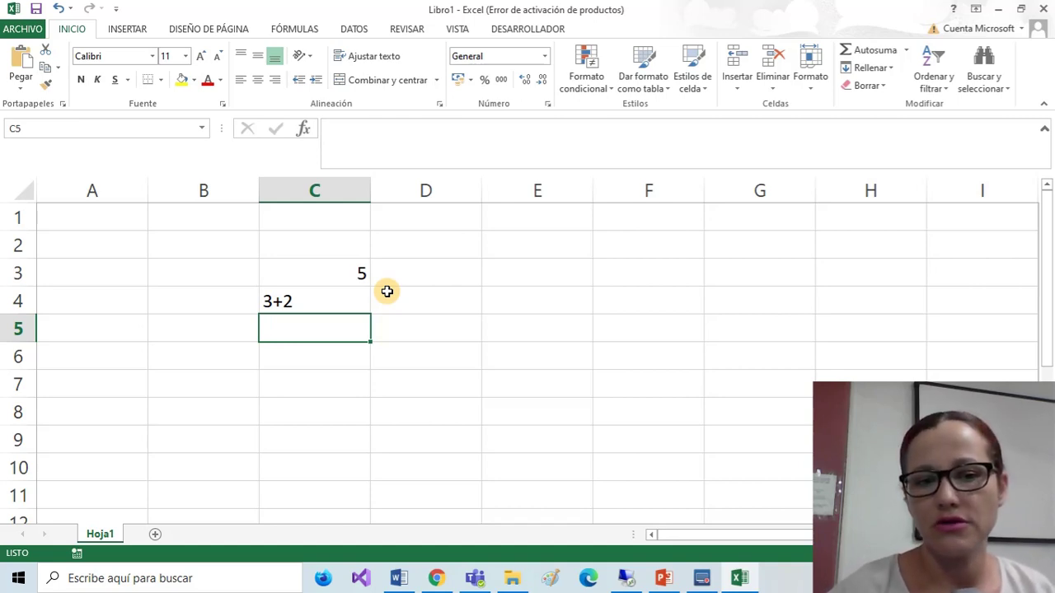
{"action": "key", "text": "Up"}
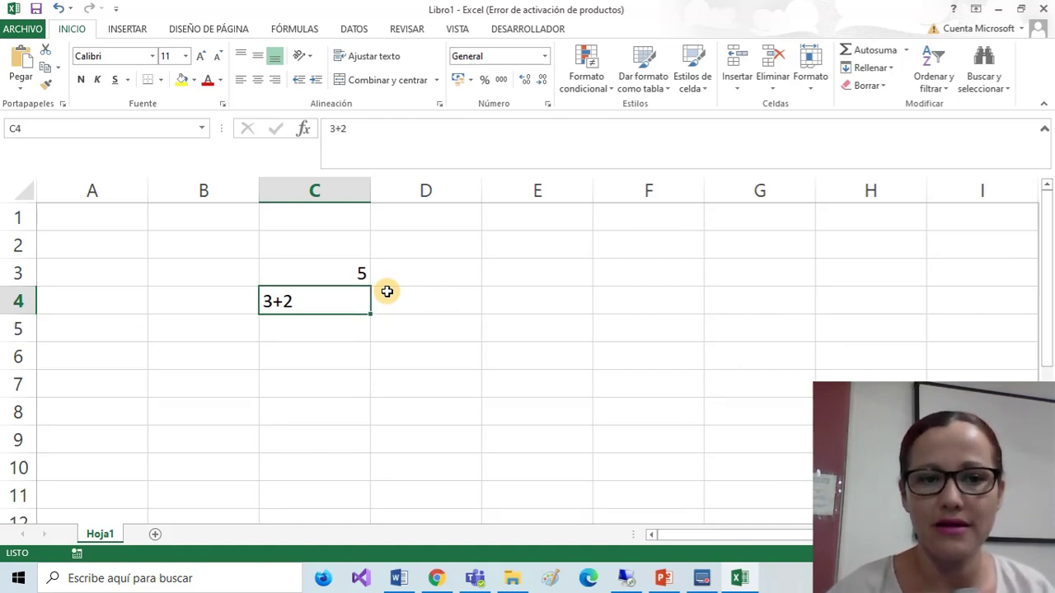
{"action": "double_click", "coordinate": [273, 301]}
{"action": "left_click", "coordinate": [262, 301]}
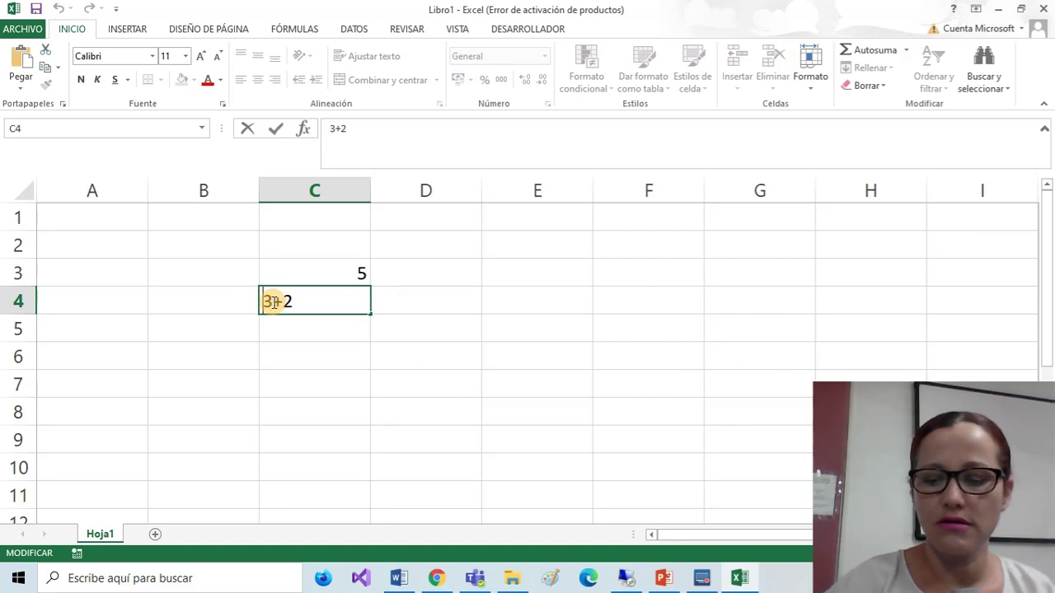
{"action": "type", "text": "="}
{"action": "key", "text": "Return"}
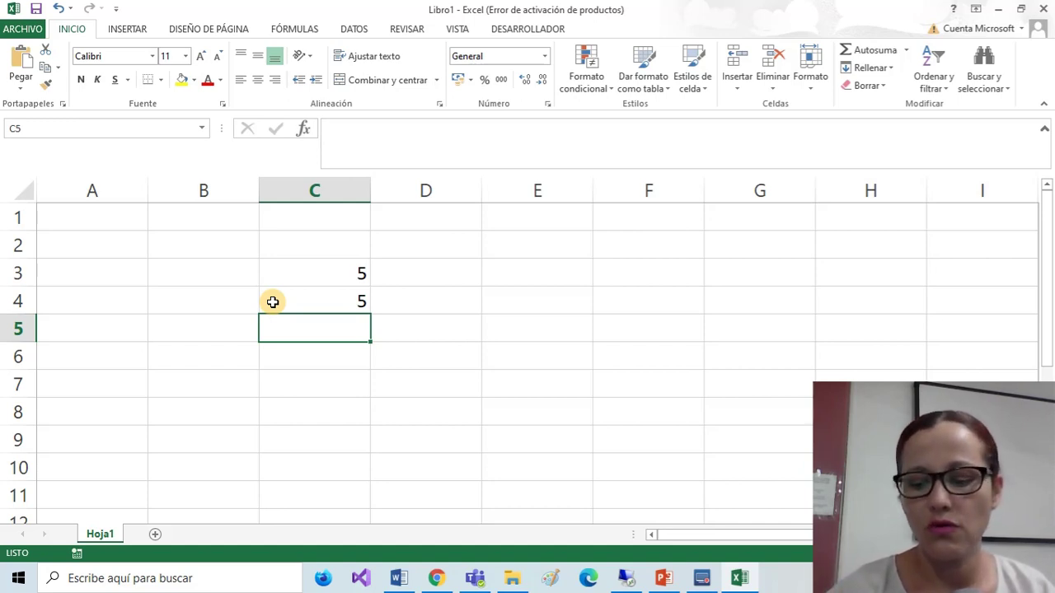
Compare the formulas stored in C3 and C4.
{"action": "key", "text": "Up"}
{"action": "key", "text": "Up"}
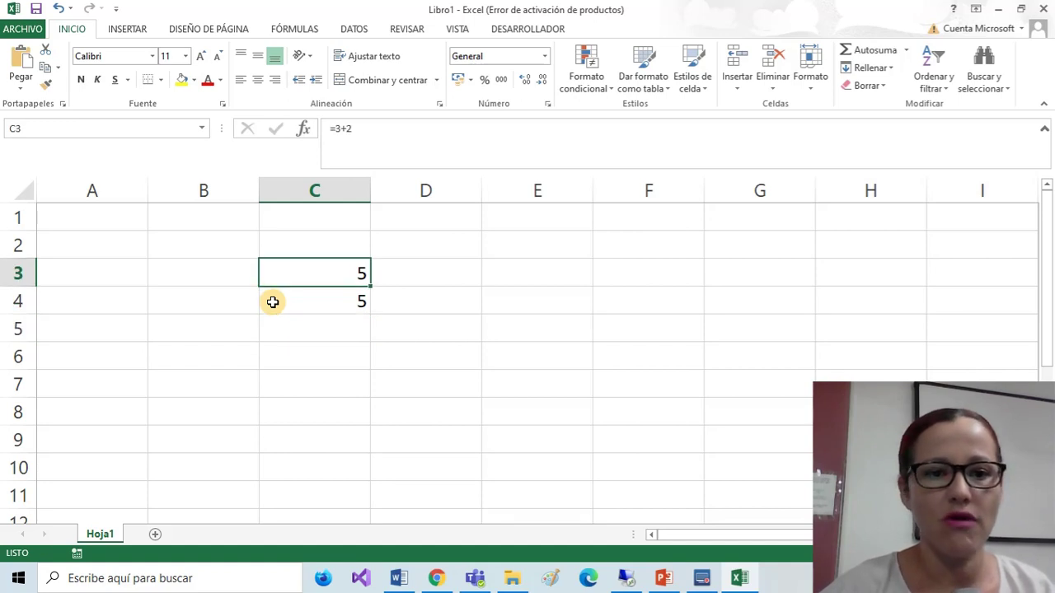
{"action": "key", "text": "Down"}
{"action": "key", "text": "Down"}
{"action": "key", "text": "Up"}
{"action": "key", "text": "Down"}
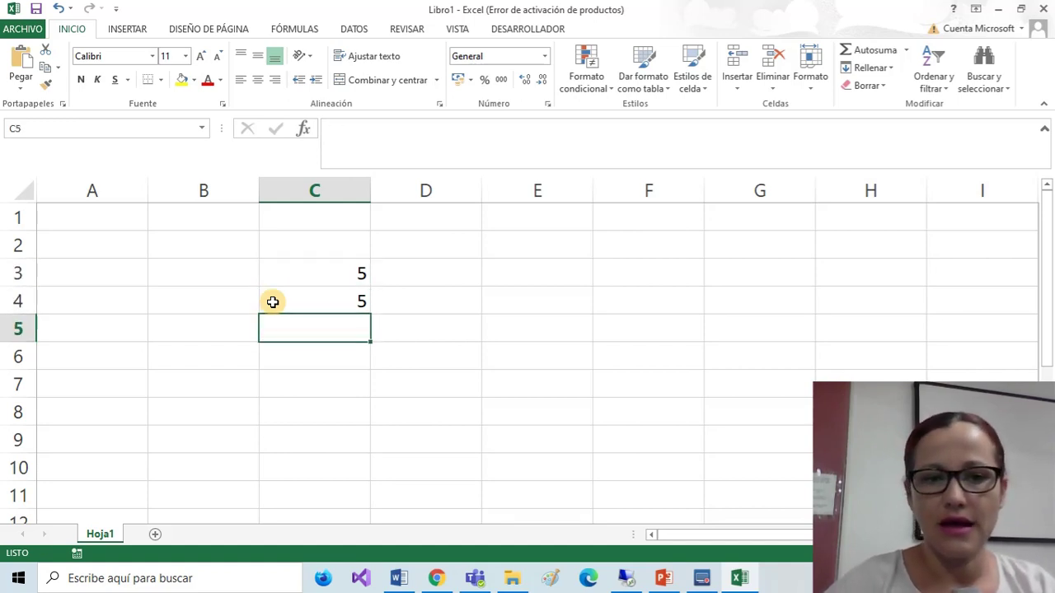
{"action": "left_click", "coordinate": [289, 241]}
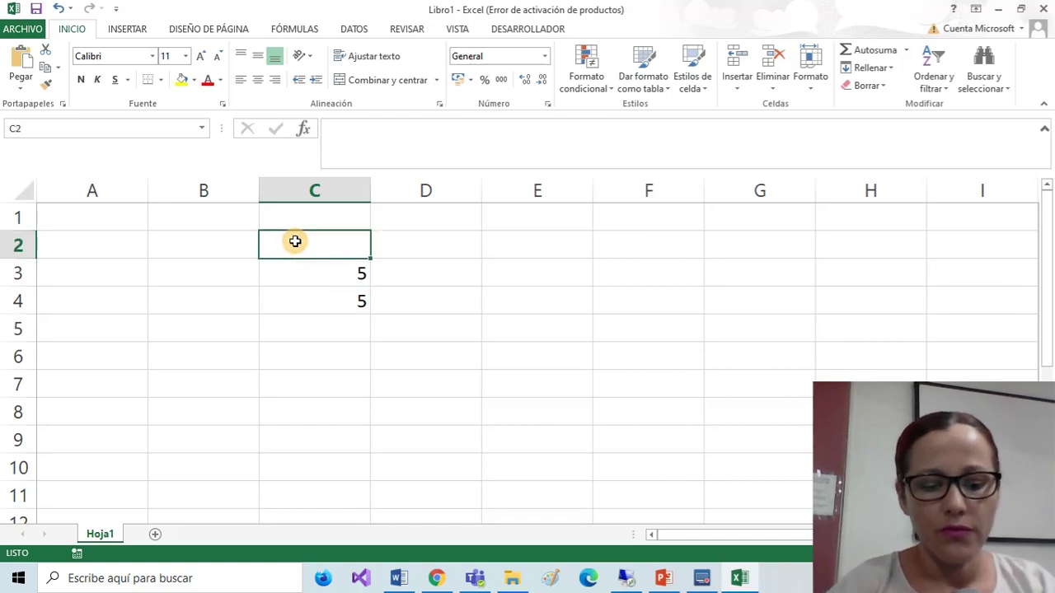
{"action": "type", "text": "VE"}
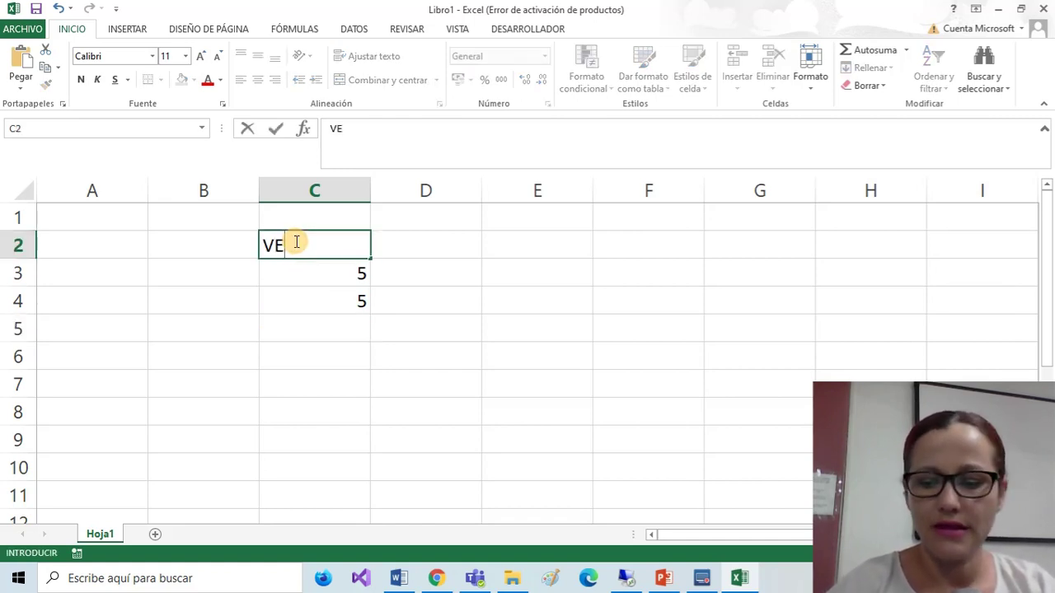
{"action": "key", "text": "BackSpace"}
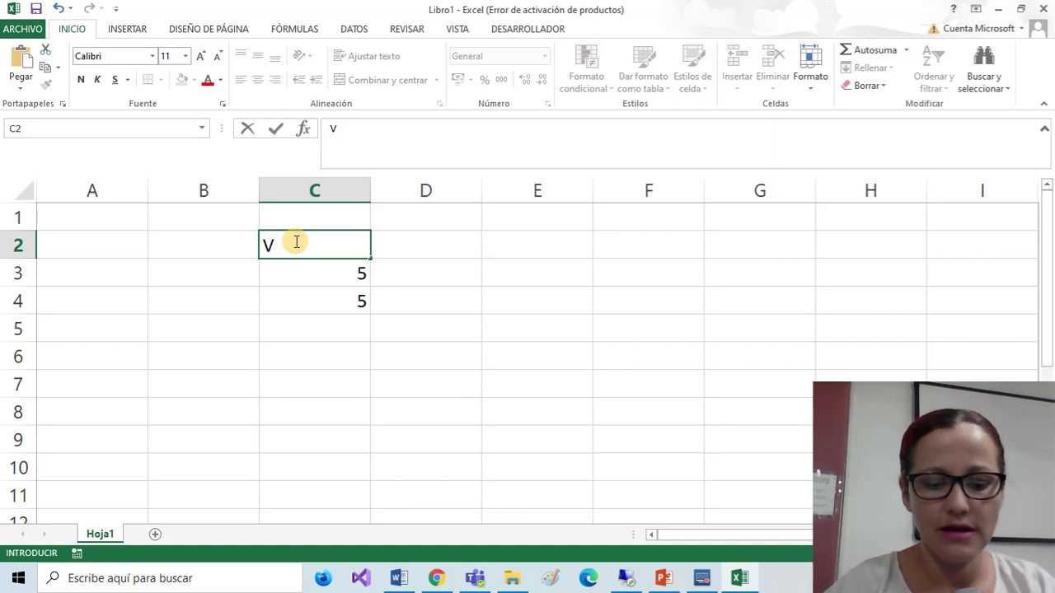
{"action": "key", "text": "BackSpace"}
{"action": "key", "text": "Escape"}
Enter the heading Ventas in cell C1.
{"action": "key", "text": "Up"}
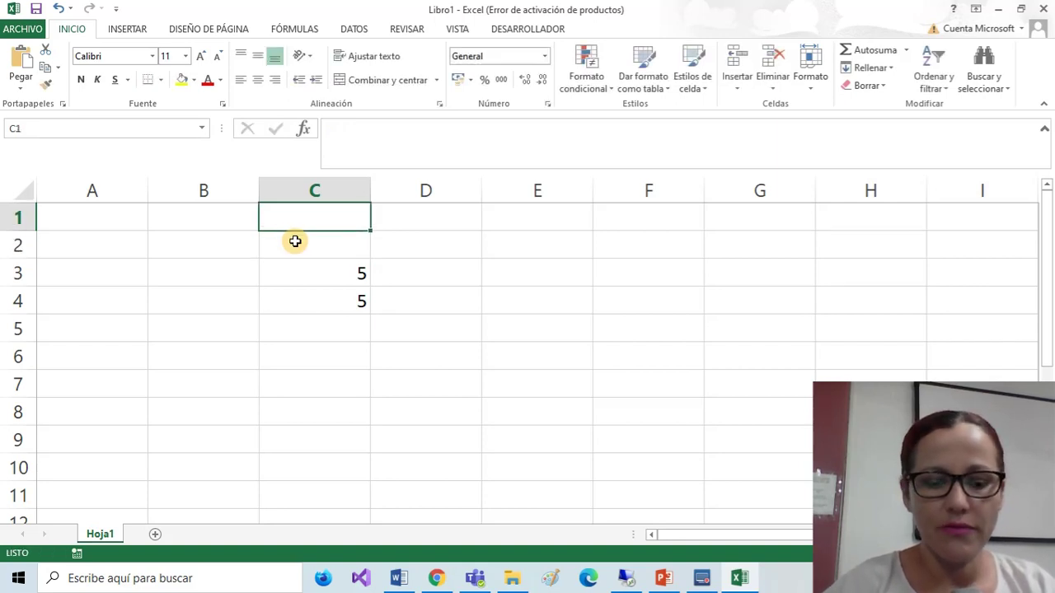
{"action": "type", "text": "VE"}
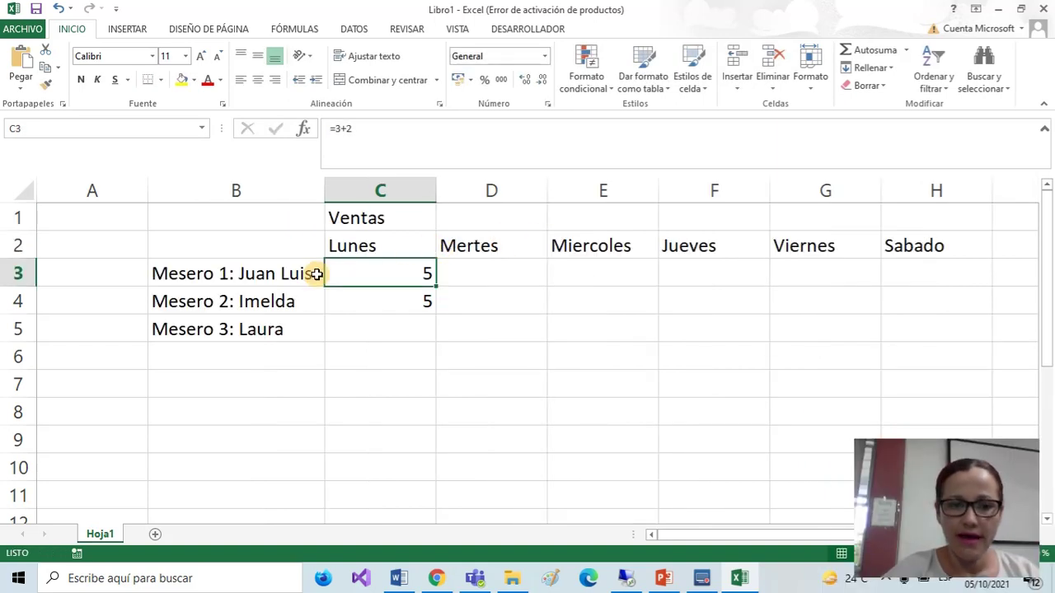
Review the day headings in C2:H2 and the three waiter labels in B3:B5.
{"action": "left_click_drag", "start_coordinate": [366, 246], "coordinate": [890, 233]}
{"action": "left_click", "coordinate": [252, 272]}
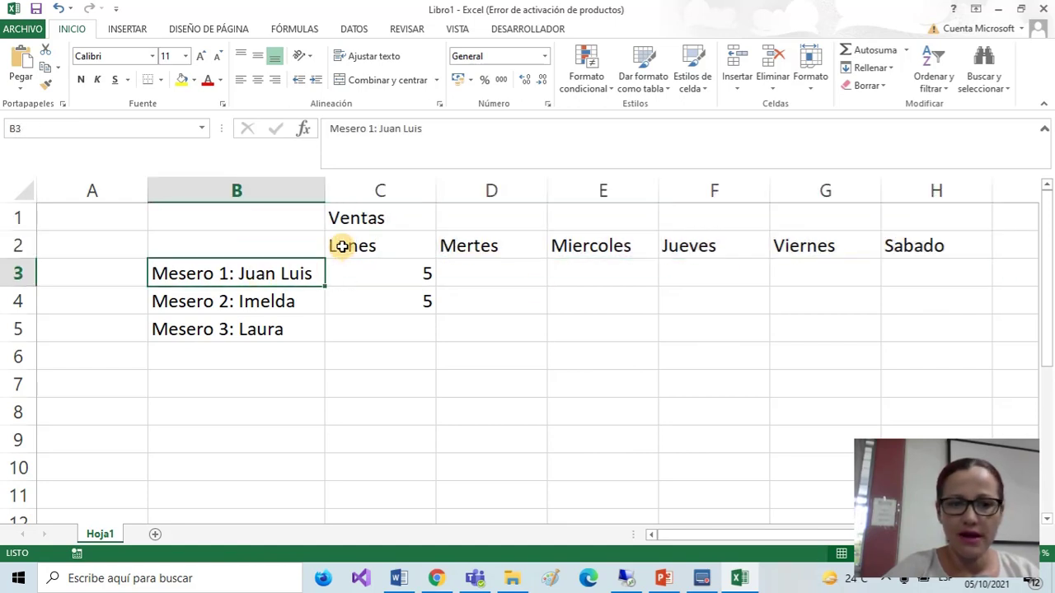
{"action": "left_click_drag", "start_coordinate": [346, 244], "coordinate": [931, 244]}
{"action": "left_click_drag", "start_coordinate": [244, 279], "coordinate": [239, 331]}
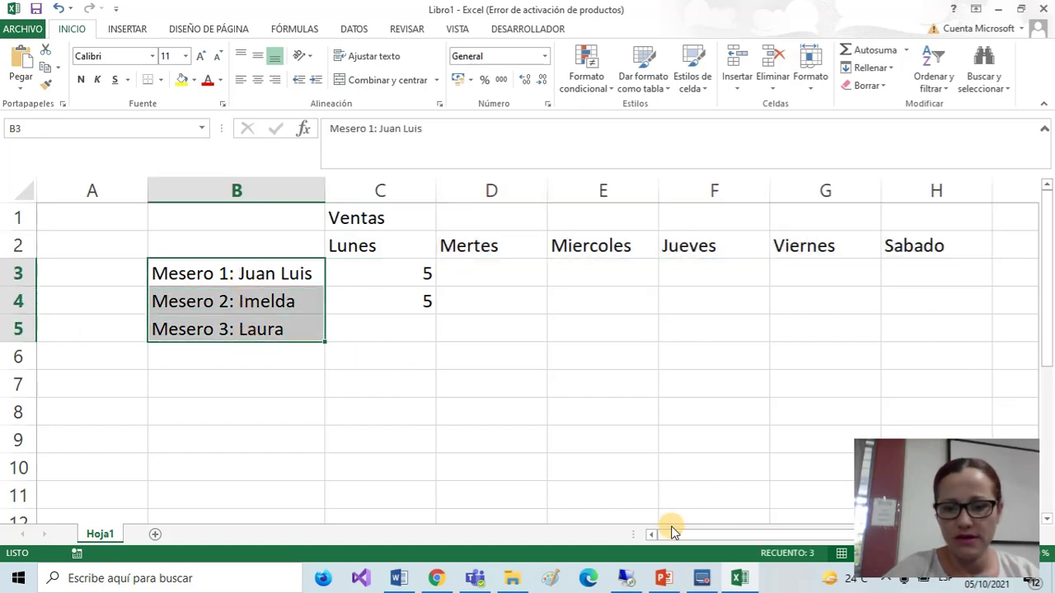
Replace the Lunes sample formulas with sales figures, 8956 in C3 and 4582 in C4.
{"action": "left_click", "coordinate": [421, 273]}
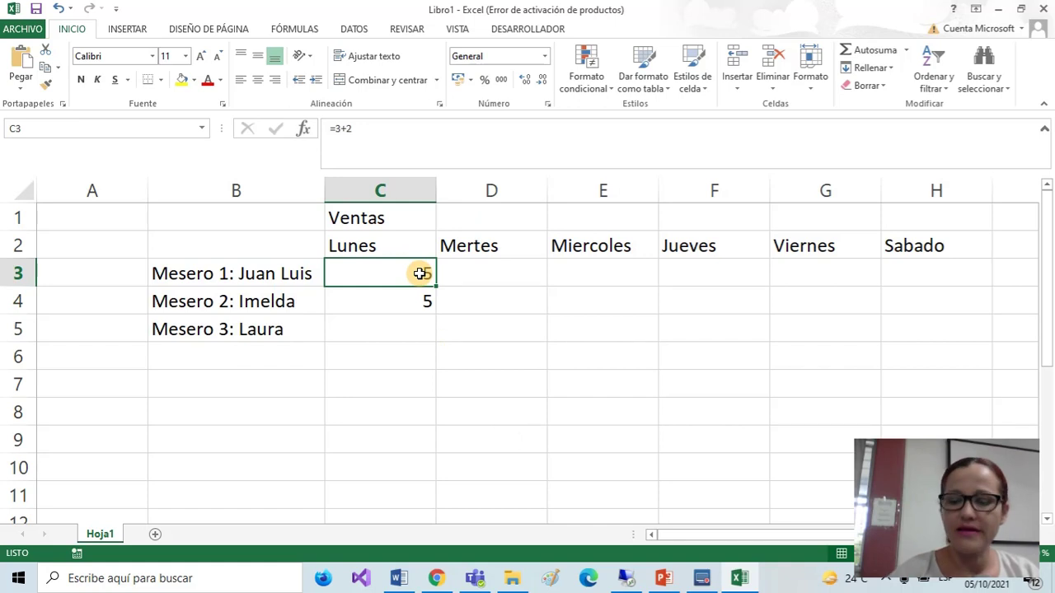
{"action": "double_click", "coordinate": [421, 273]}
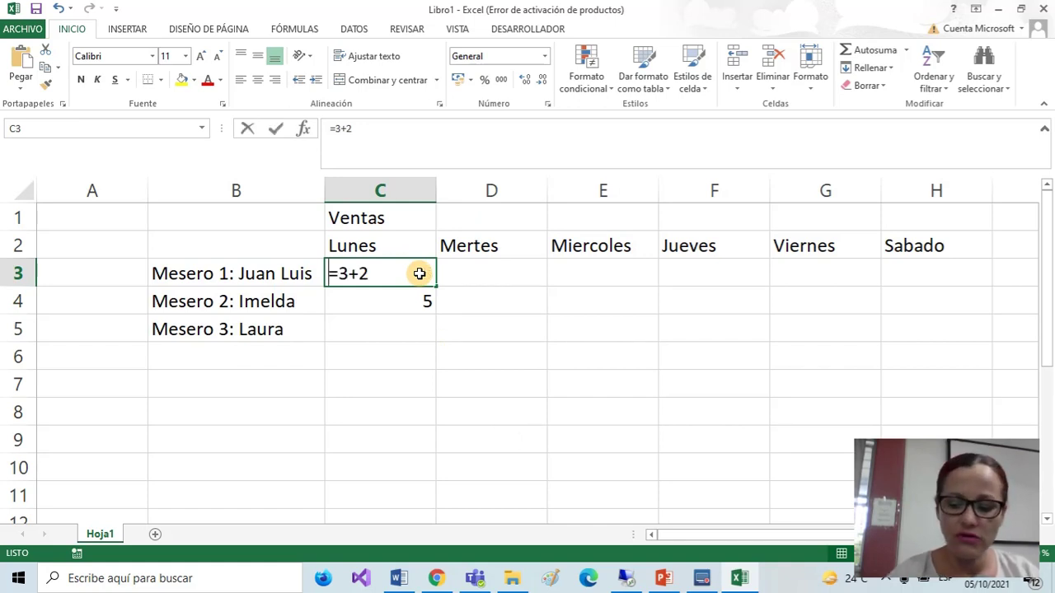
{"action": "type", "text": "8956"}
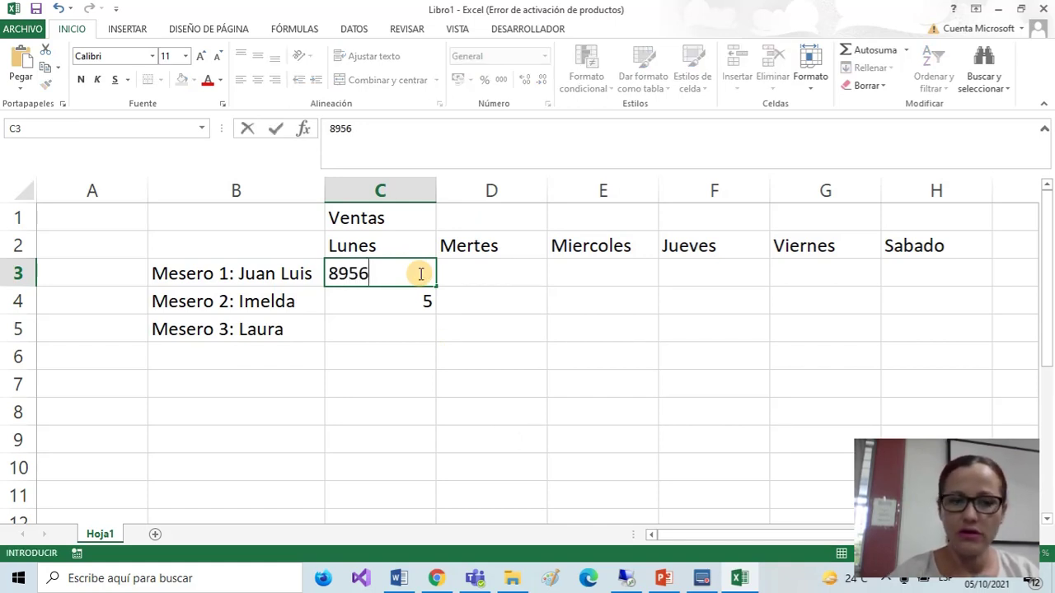
{"action": "key", "text": "Return"}
{"action": "type", "text": "4582"}
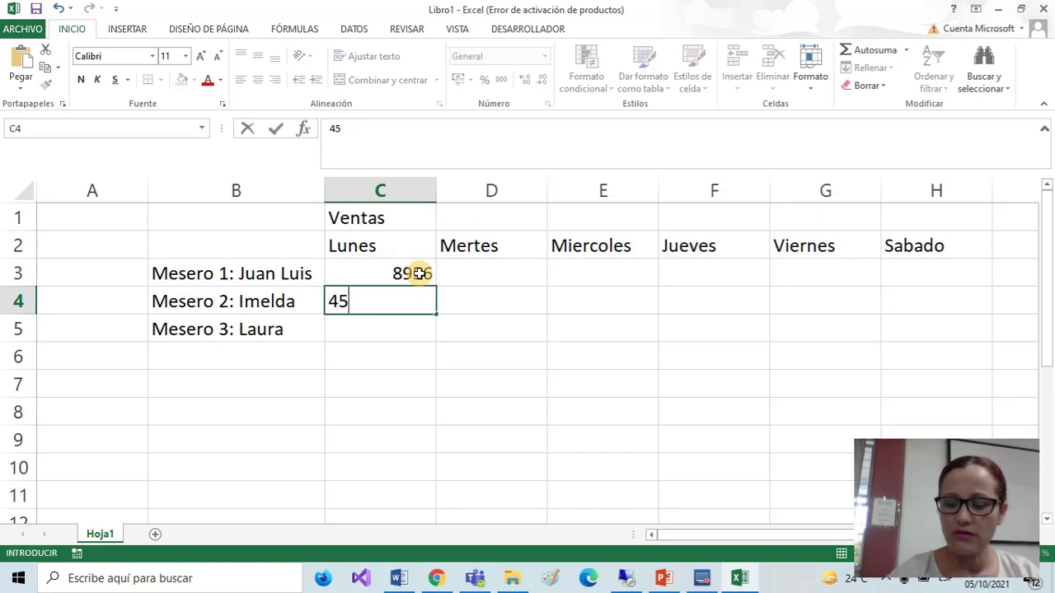
{"action": "key", "text": "Return"}
Complete the Sabado sales column with 19256 in H3 and 14252 in H5.
{"action": "type", "text": "56"}
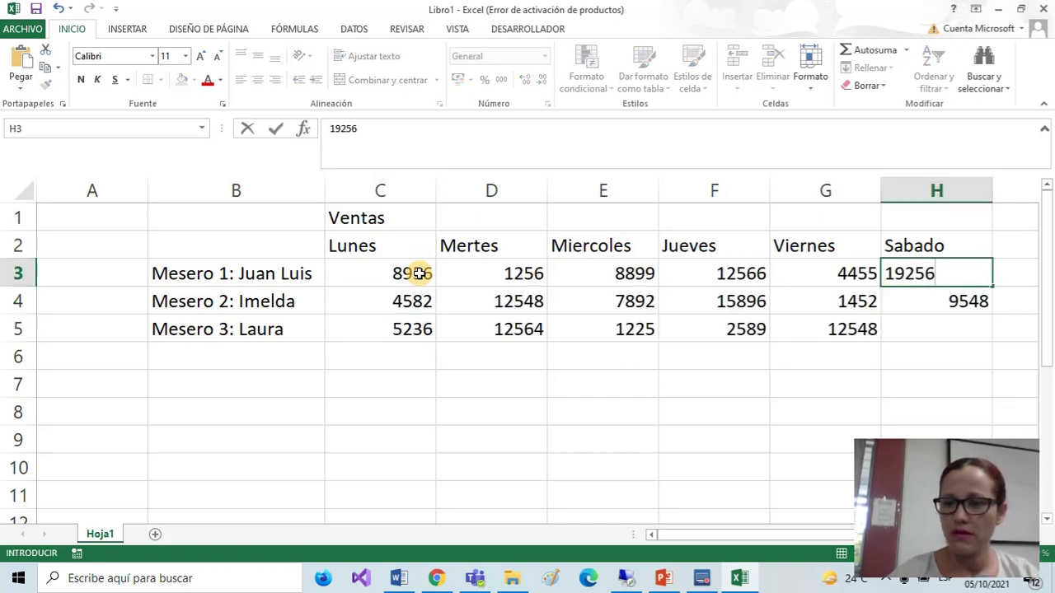
{"action": "key", "text": "Return"}
{"action": "key", "text": "Return"}
{"action": "type", "text": "14252"}
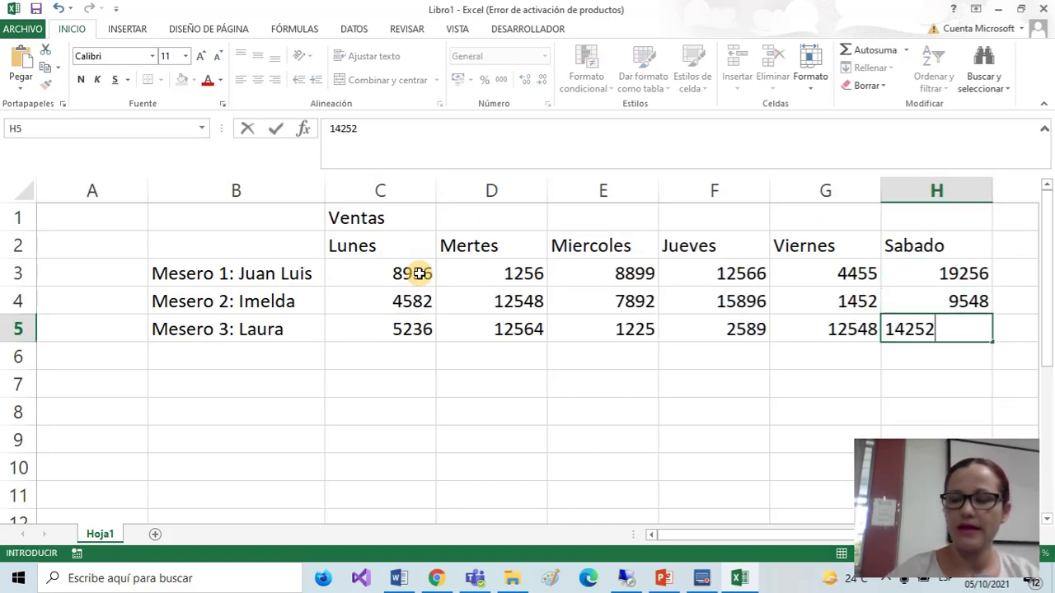
{"action": "left_click", "coordinate": [370, 379]}
Examine the full sales range C3:H5 and the daily figures of Mesero 1 from Lunes to Sabado.
{"action": "left_click", "coordinate": [386, 278]}
{"action": "left_click_drag", "start_coordinate": [386, 279], "coordinate": [1008, 329]}
{"action": "left_click", "coordinate": [714, 356]}
{"action": "left_click", "coordinate": [268, 275]}
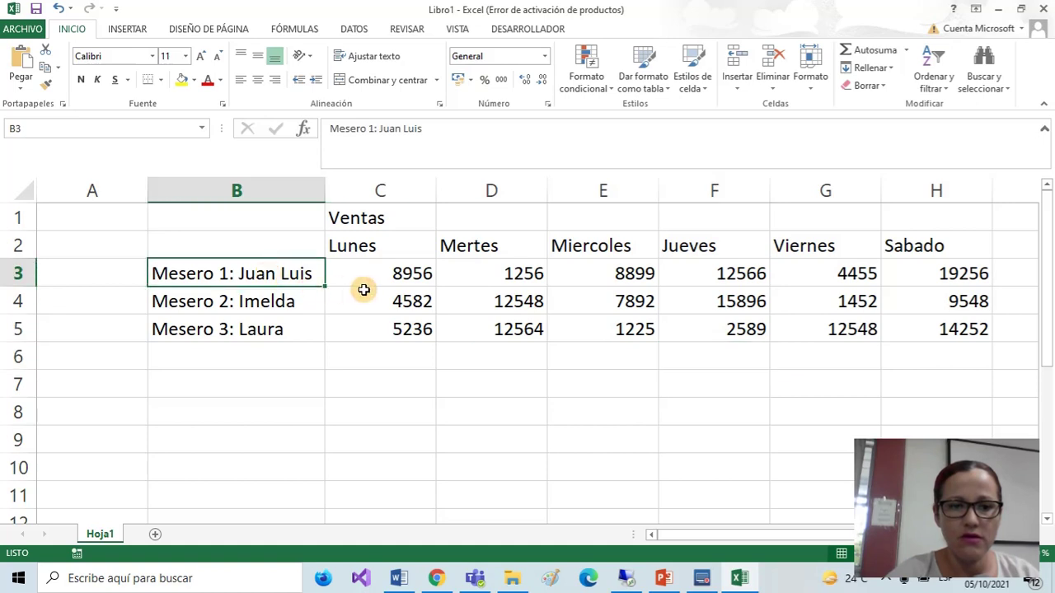
{"action": "left_click", "coordinate": [396, 275]}
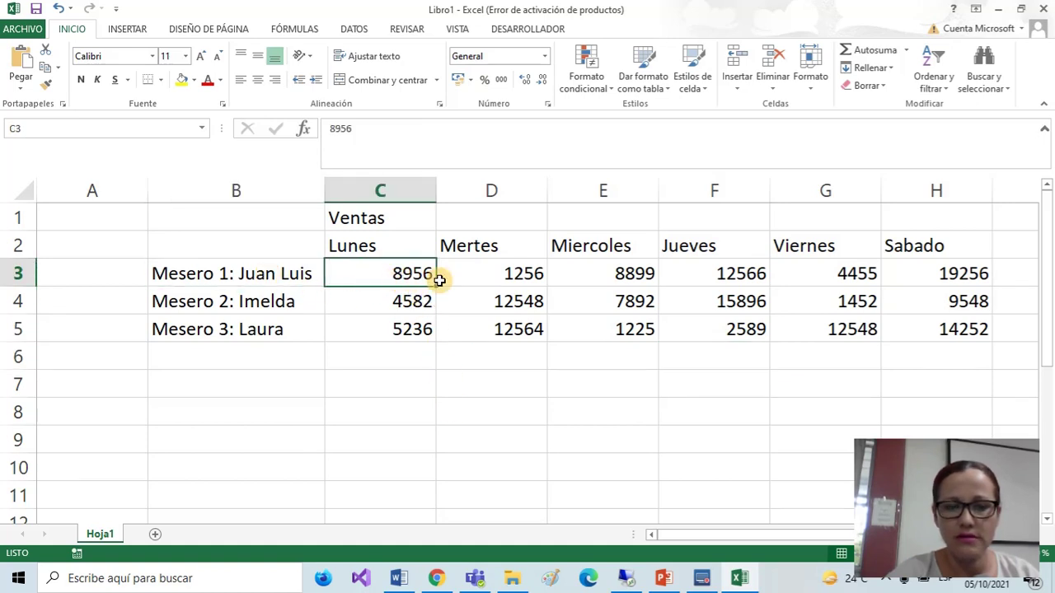
{"action": "left_click", "coordinate": [479, 274]}
{"action": "left_click", "coordinate": [563, 272]}
{"action": "left_click", "coordinate": [714, 273]}
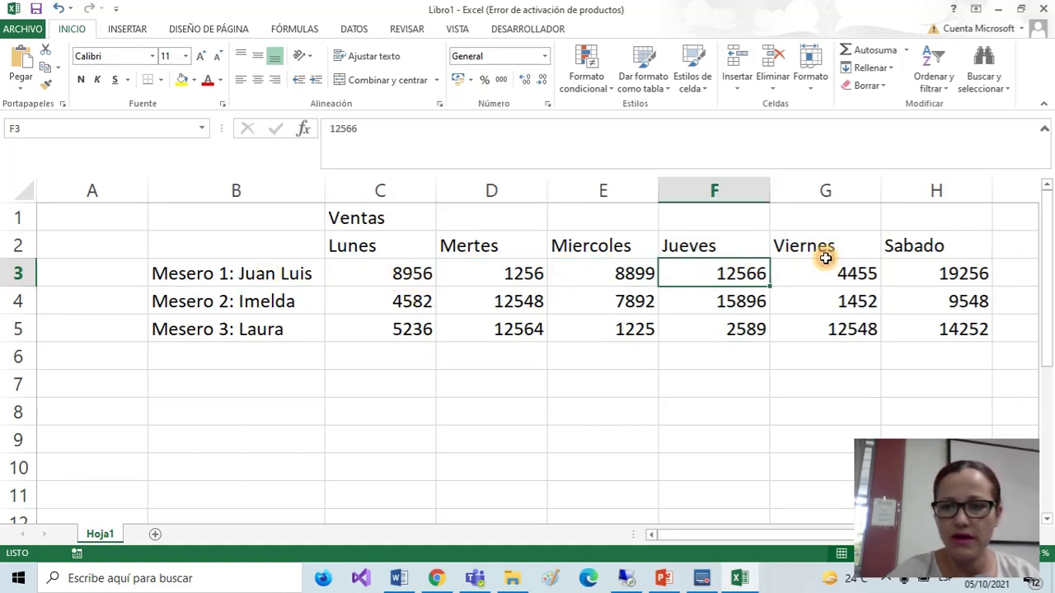
{"action": "left_click", "coordinate": [824, 273]}
{"action": "left_click", "coordinate": [968, 271]}
{"action": "left_click", "coordinate": [730, 335]}
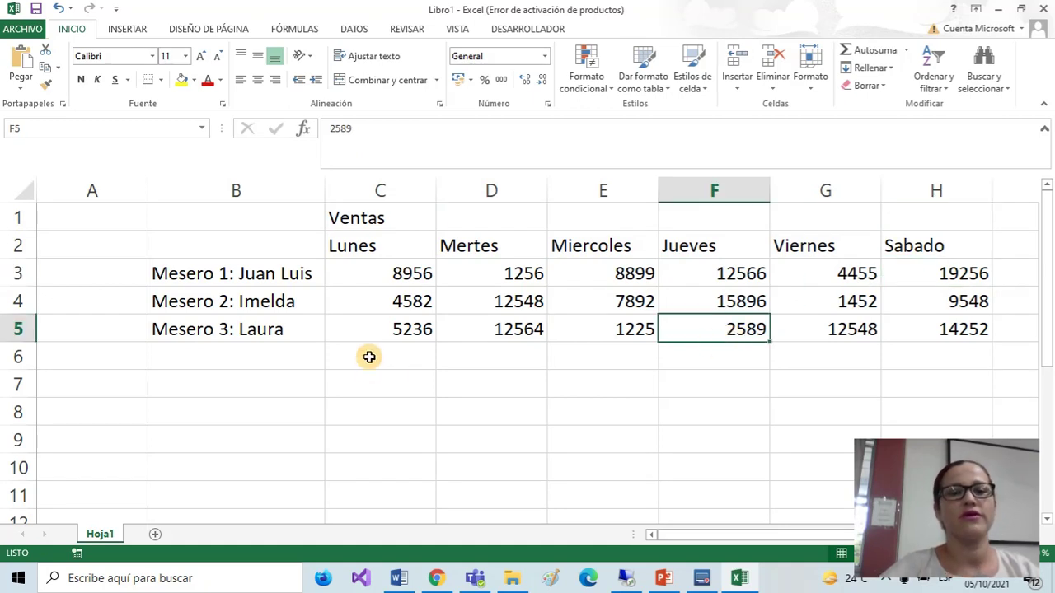
{"action": "left_click", "coordinate": [369, 356]}
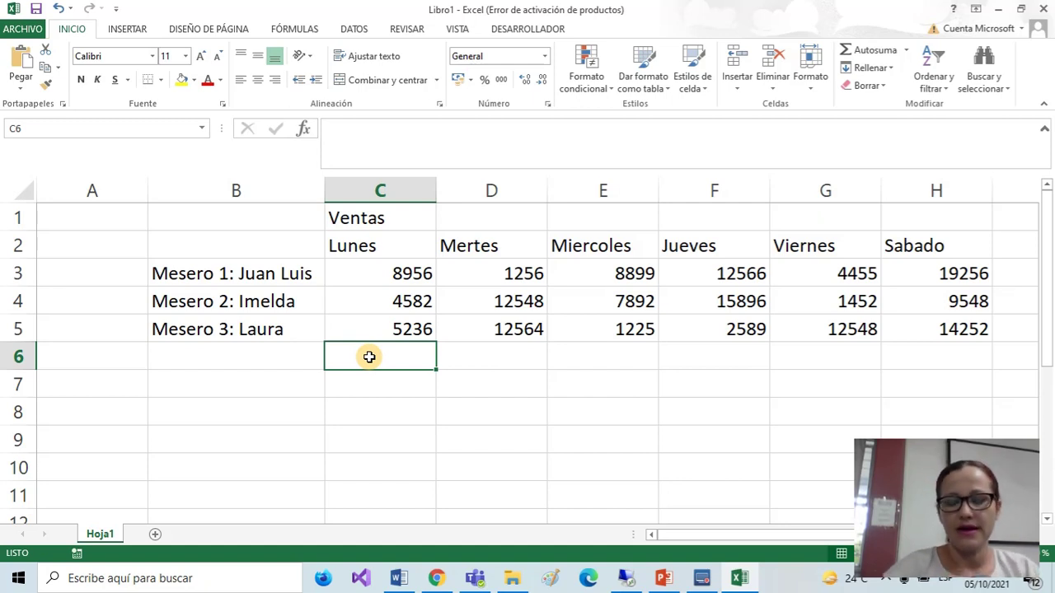
Add the column heading Pago in I2, beside the Sabado column.
{"action": "left_click_drag", "start_coordinate": [691, 535], "coordinate": [725, 534]}
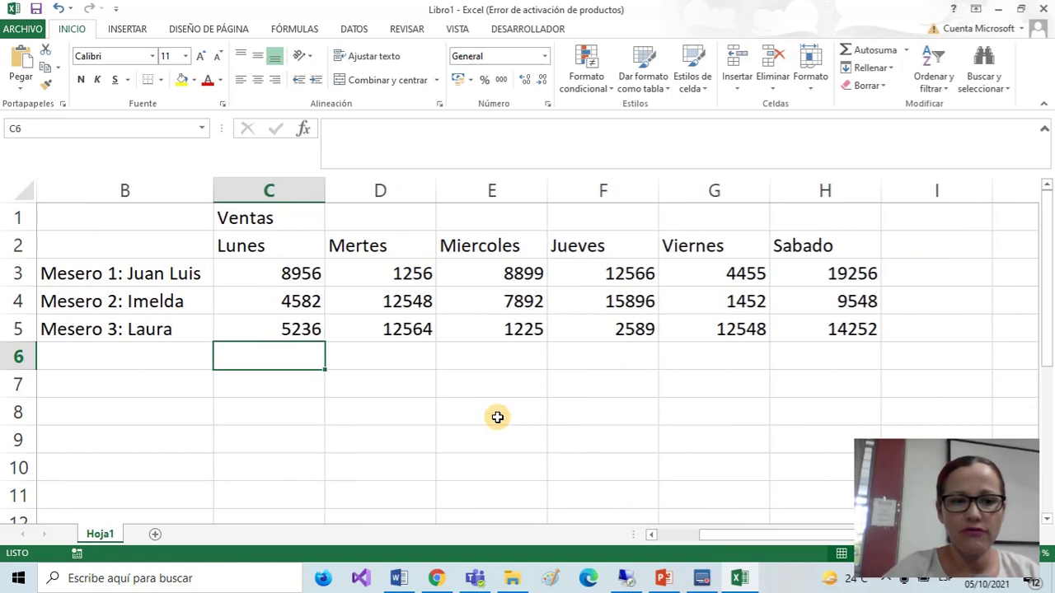
{"action": "left_click", "coordinate": [937, 246]}
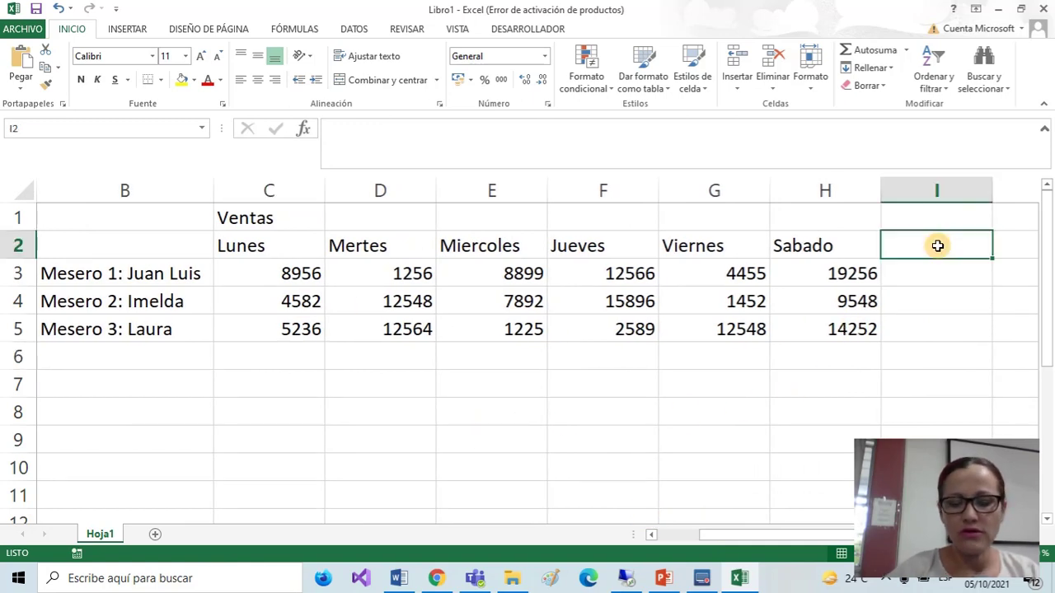
{"action": "type", "text": "P"}
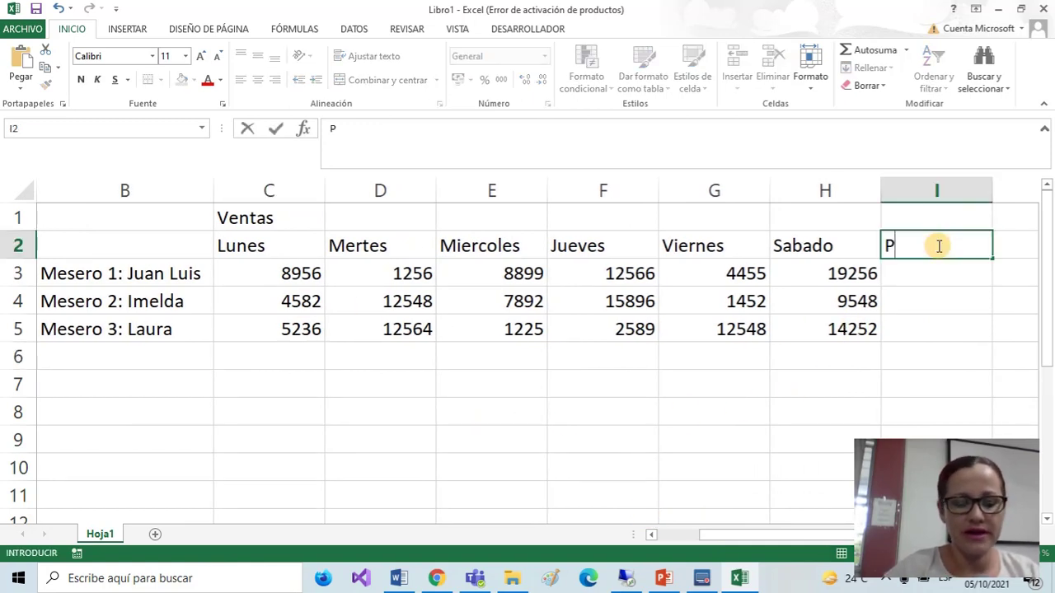
{"action": "type", "text": "ago"}
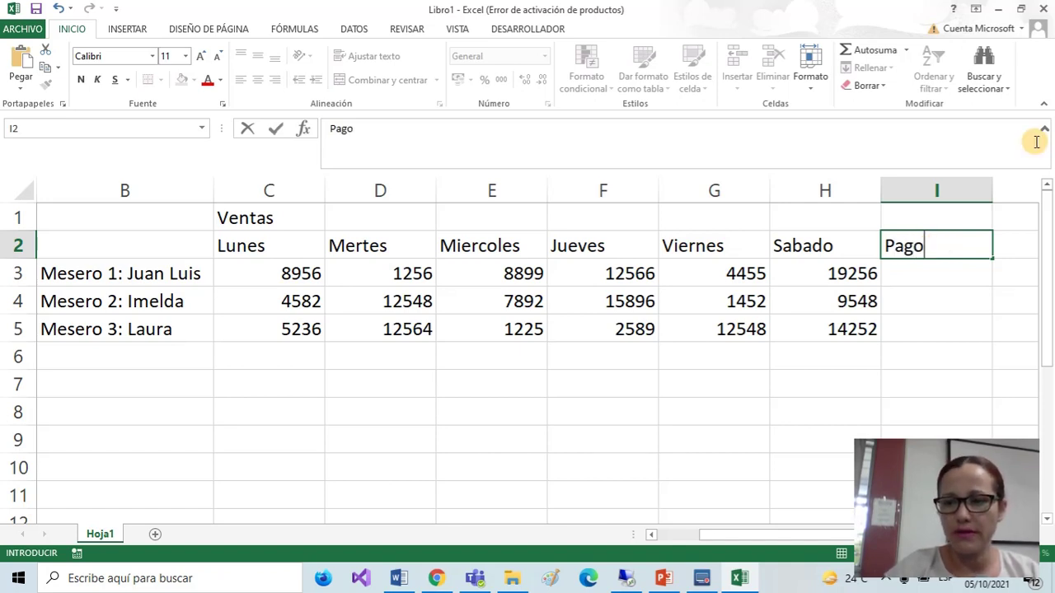
{"action": "left_click", "coordinate": [988, 297]}
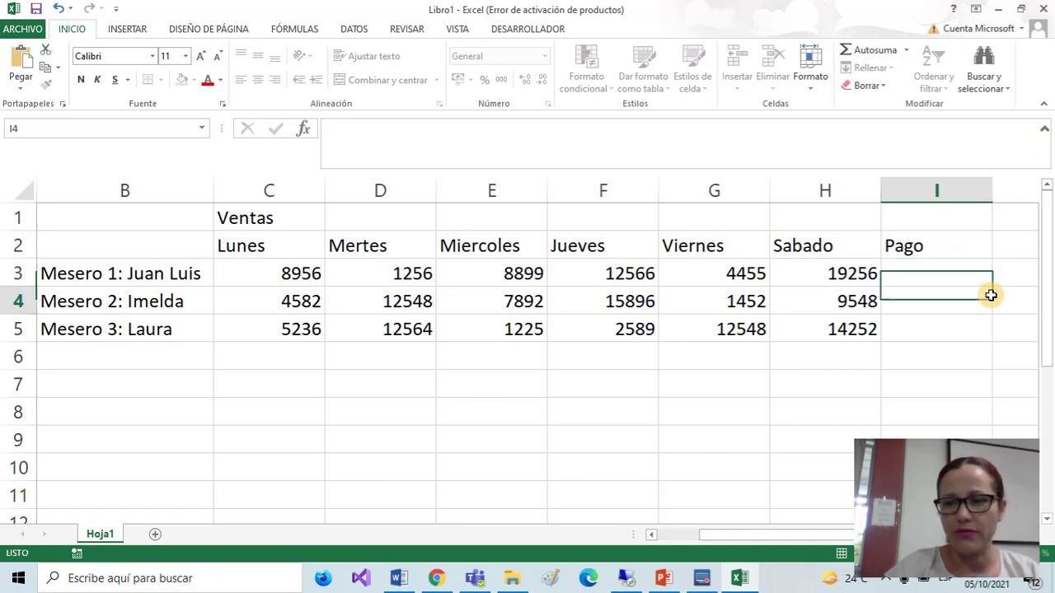
Review each daily sales figure of Mesero 1 from Lunes to Sabado, cell by cell across row 3.
{"action": "left_click", "coordinate": [292, 274]}
{"action": "left_click", "coordinate": [395, 272]}
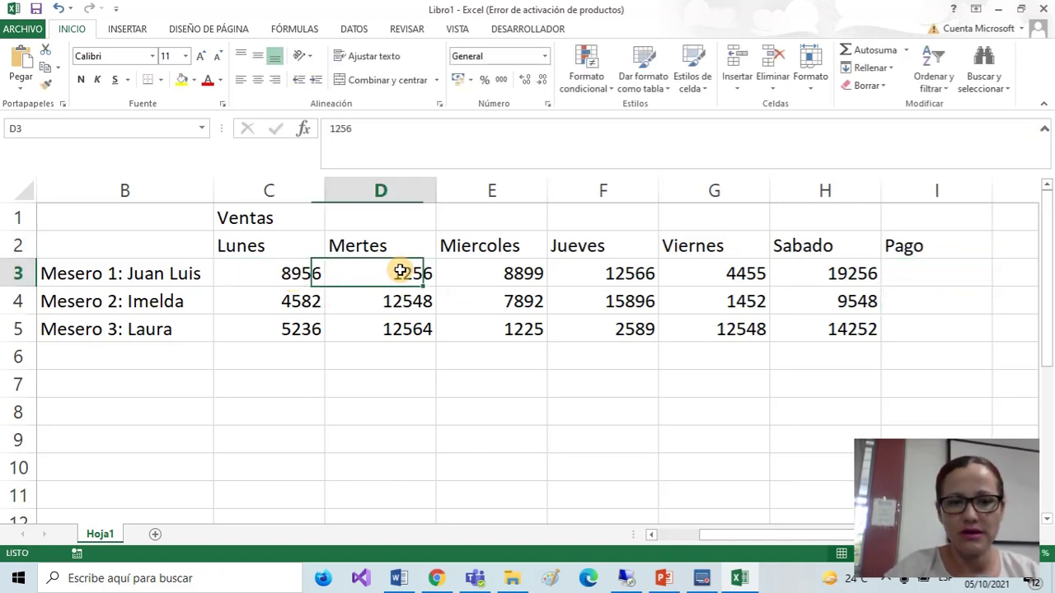
{"action": "left_click", "coordinate": [511, 272]}
{"action": "left_click", "coordinate": [614, 273]}
{"action": "left_click", "coordinate": [725, 273]}
{"action": "left_click", "coordinate": [820, 272]}
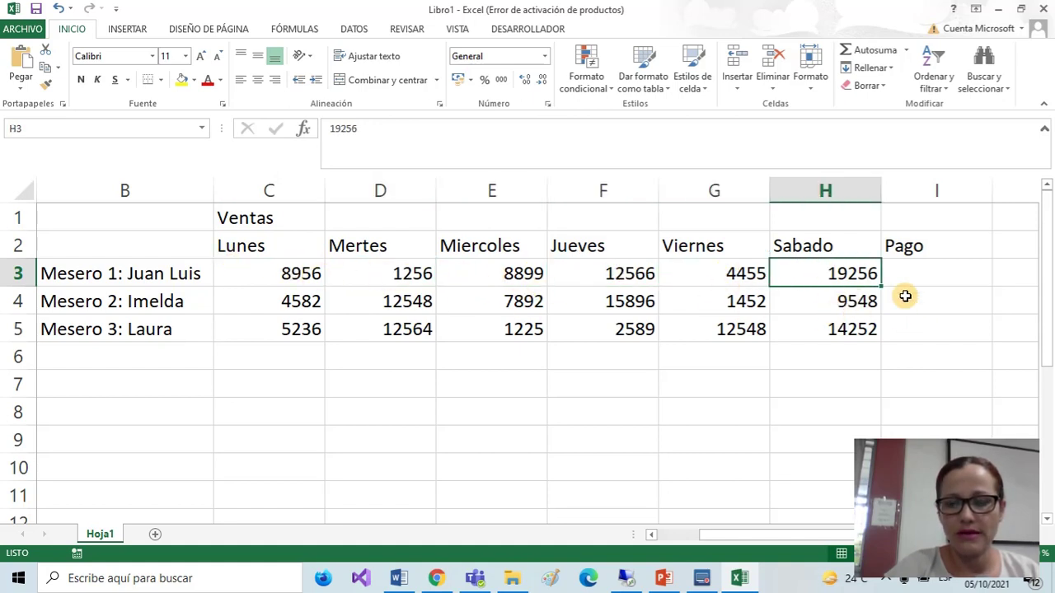
{"action": "left_click", "coordinate": [890, 277]}
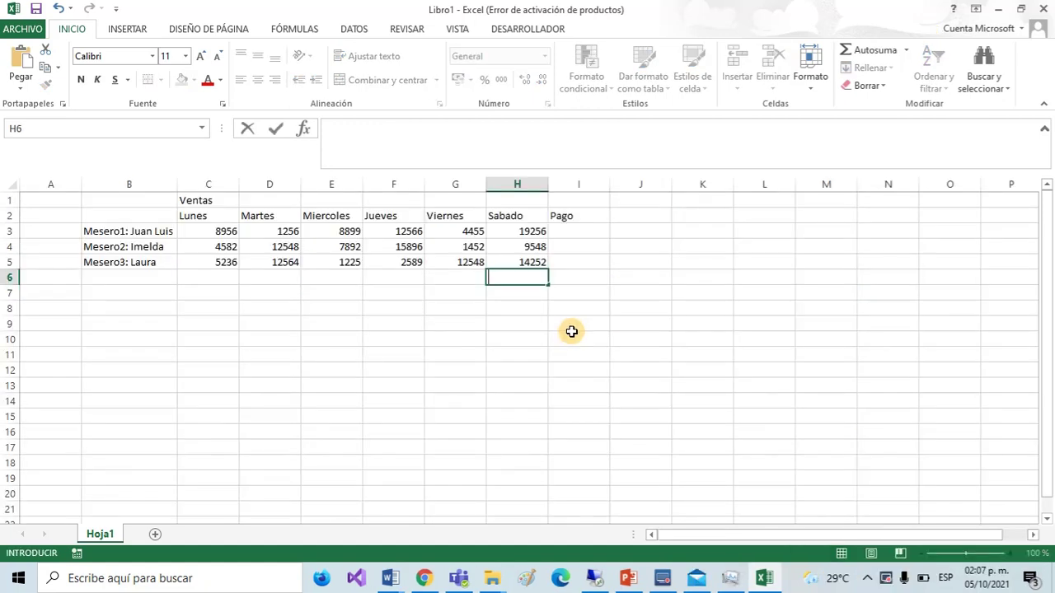
Re-enter the column heading Pago in I2.
{"action": "left_click", "coordinate": [589, 215]}
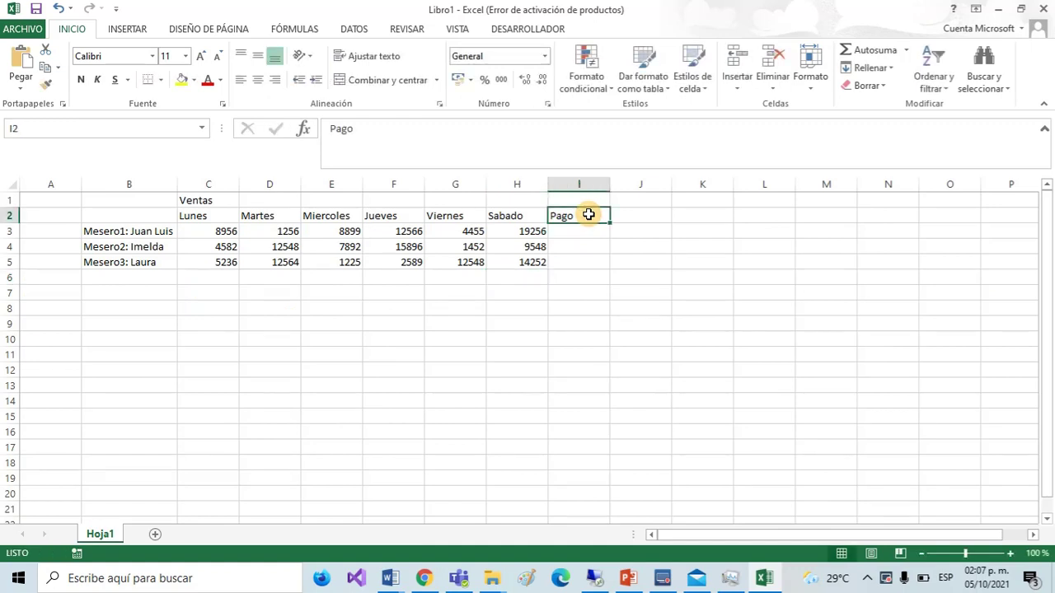
{"action": "key", "text": "BackSpace"}
{"action": "type", "text": "Pa"}
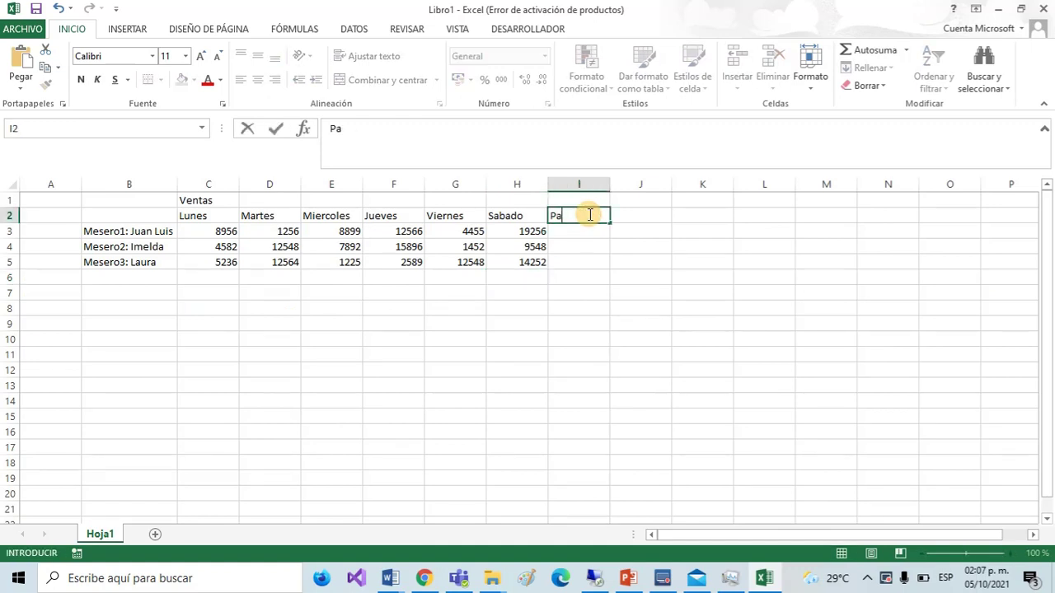
{"action": "type", "text": "go"}
{"action": "key", "text": "Return"}
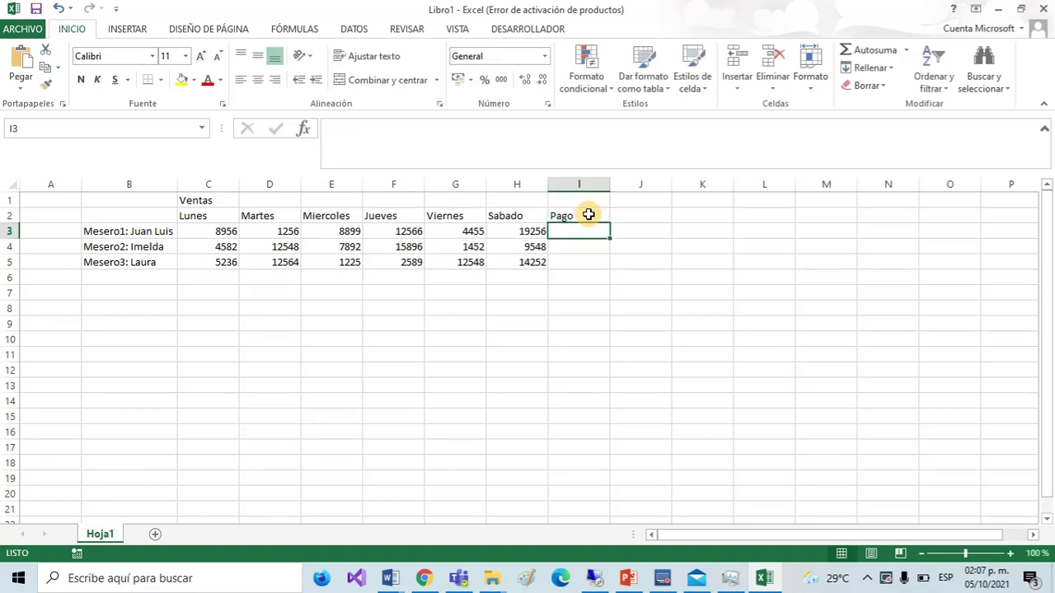
Enter 6*300 in I3 under Pago for Mesero 1, without an equals sign.
{"action": "left_click", "coordinate": [1010, 552]}
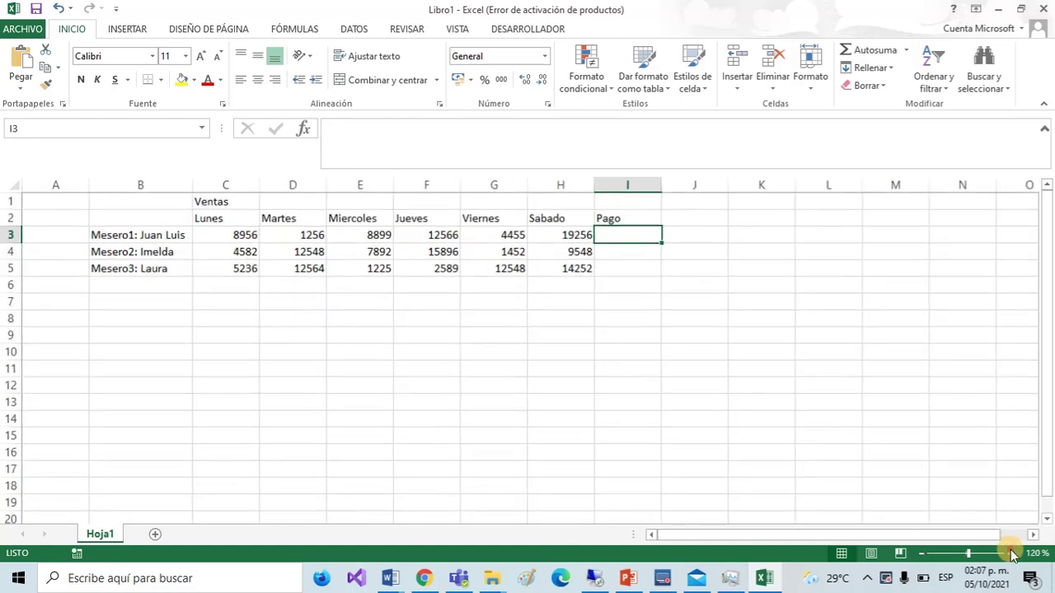
{"action": "left_click", "coordinate": [1010, 553]}
{"action": "left_click", "coordinate": [1010, 553]}
{"action": "left_click", "coordinate": [1010, 553]}
{"action": "left_click_drag", "start_coordinate": [684, 538], "coordinate": [701, 537]}
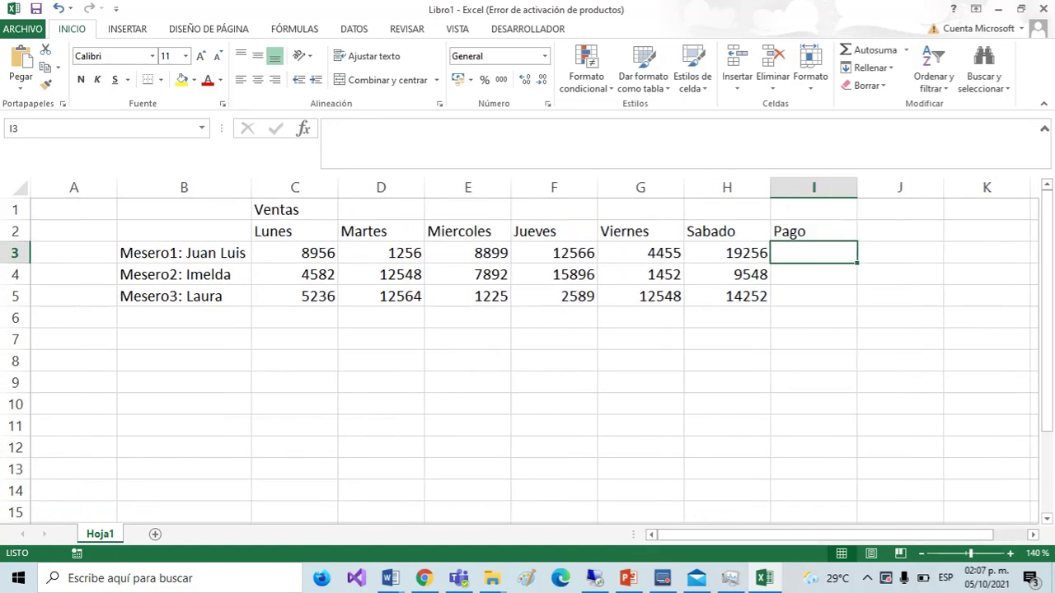
{"action": "type", "text": "6"}
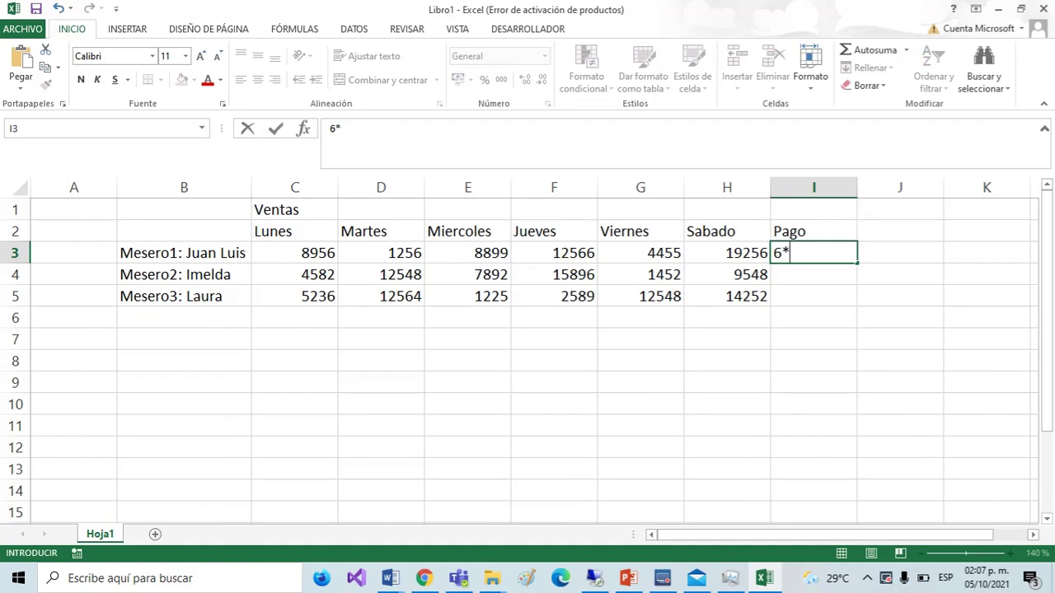
{"action": "type", "text": "*300"}
{"action": "key", "text": "Left"}
{"action": "key", "text": "Left"}
{"action": "key", "text": "Left"}
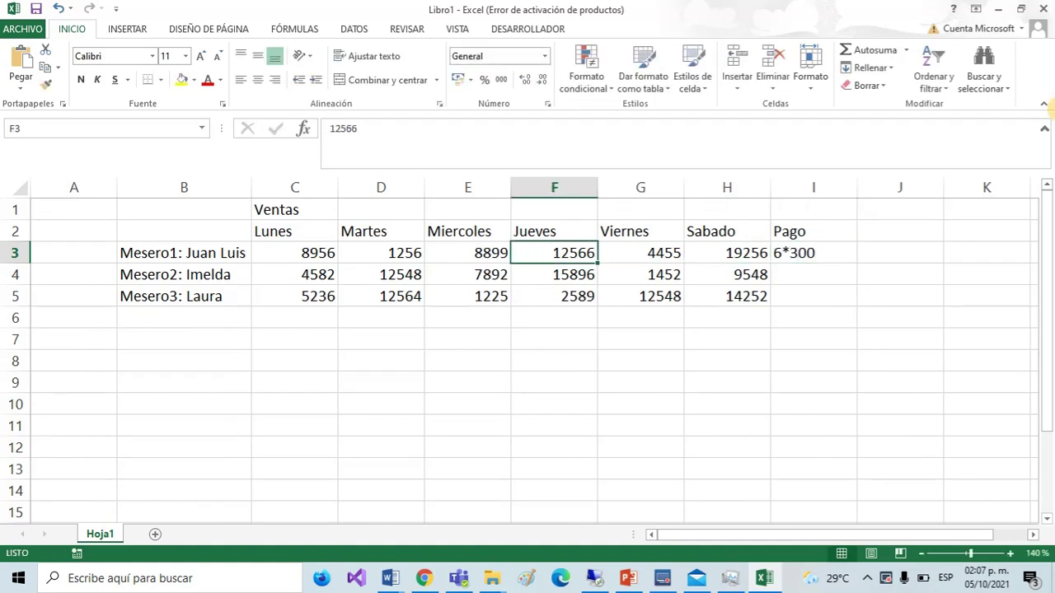
Turn the entry in I3 into the formula =6*300 and check it.
{"action": "double_click", "coordinate": [778, 254]}
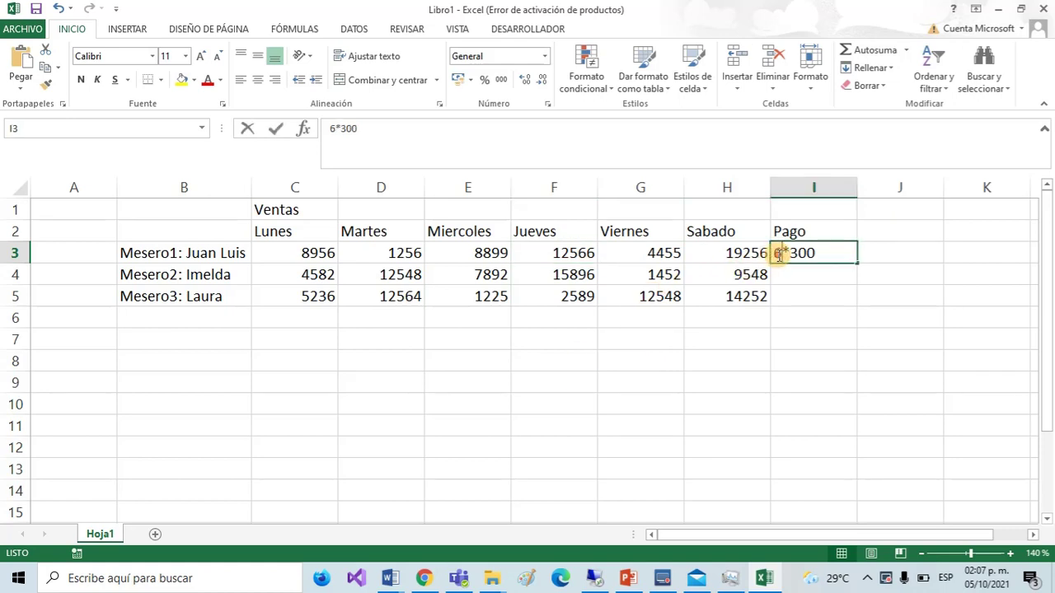
{"action": "type", "text": "="}
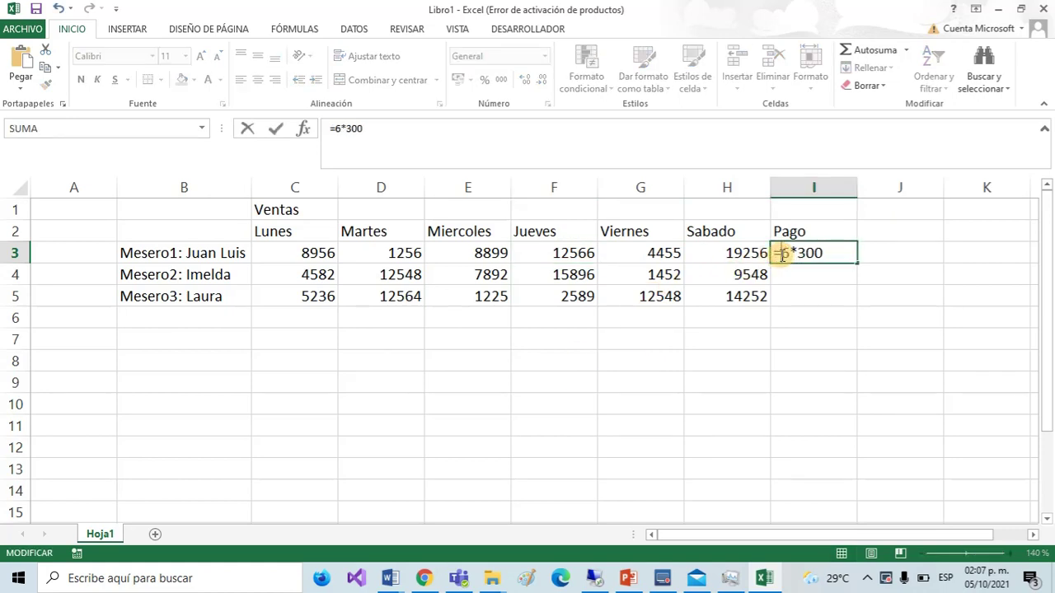
{"action": "key", "text": "Return"}
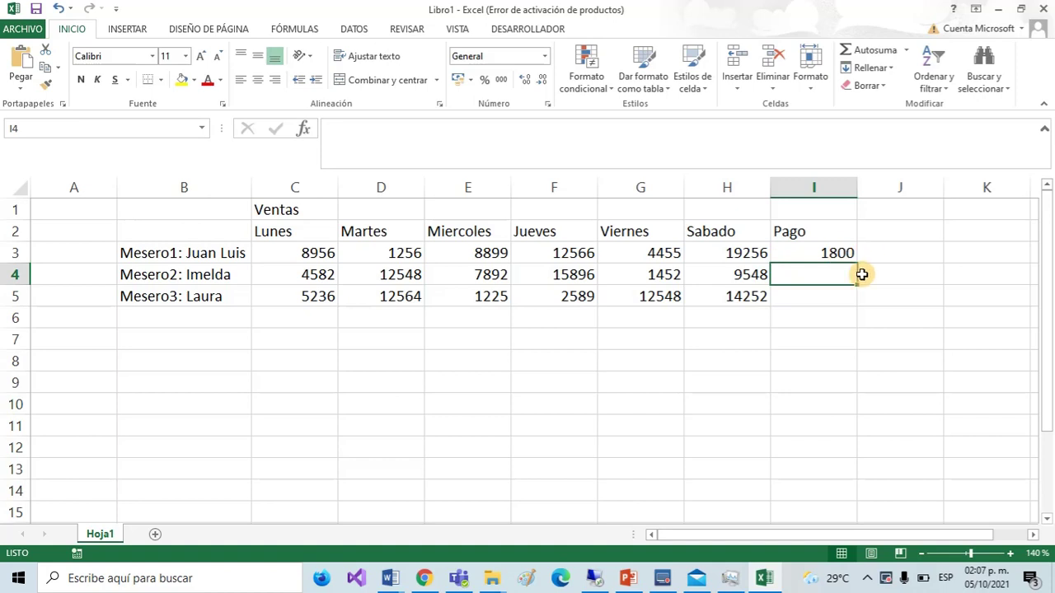
{"action": "left_click_drag", "start_coordinate": [856, 538], "coordinate": [861, 540]}
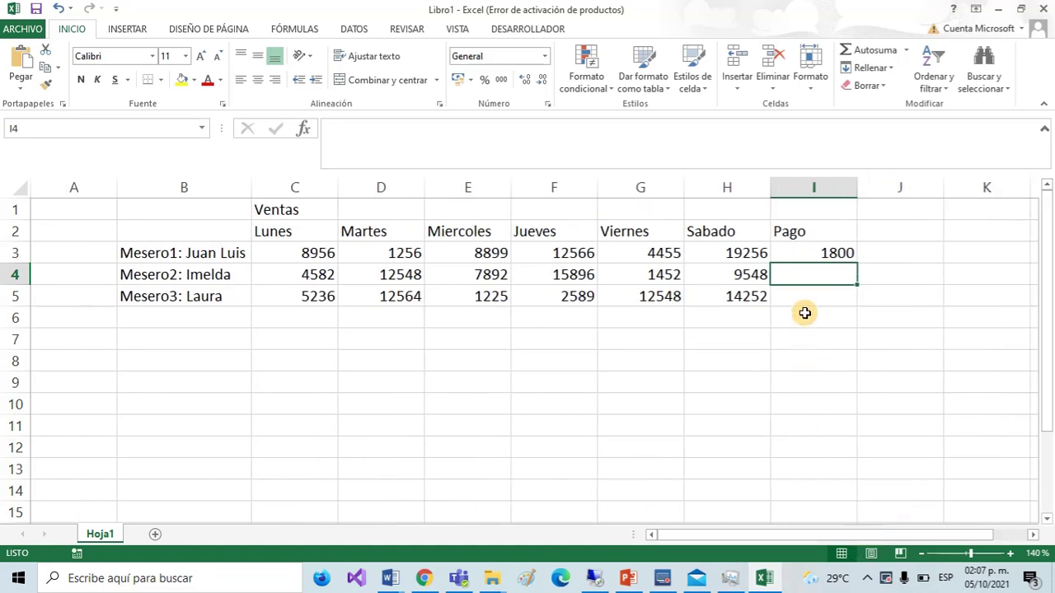
{"action": "left_click", "coordinate": [807, 252]}
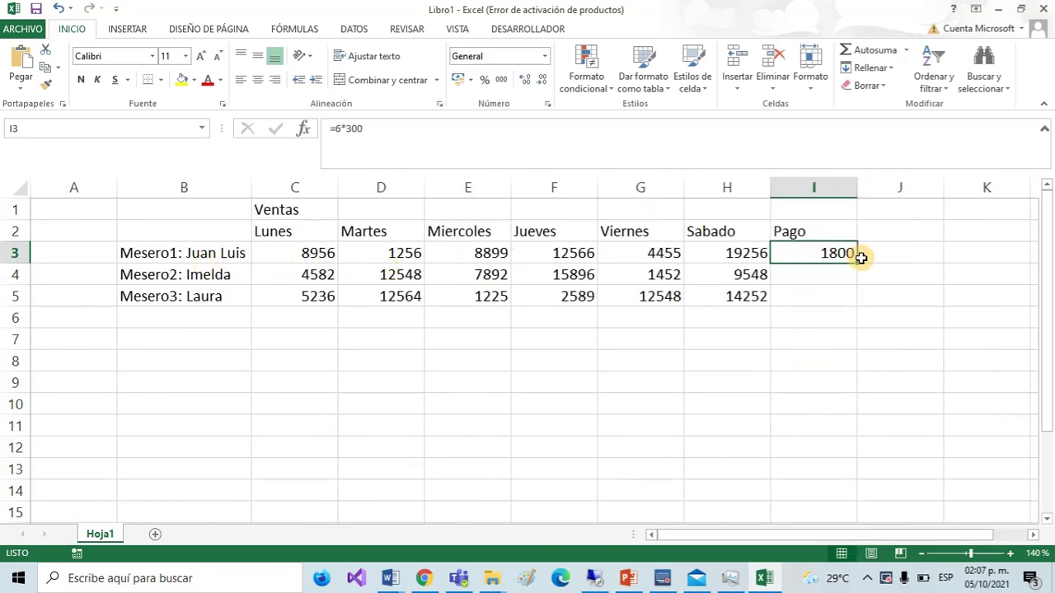
Change the heading in I2 to Pago fijo and add the heading Comision in J2.
{"action": "double_click", "coordinate": [825, 229]}
{"action": "type", "text": "fijo"}
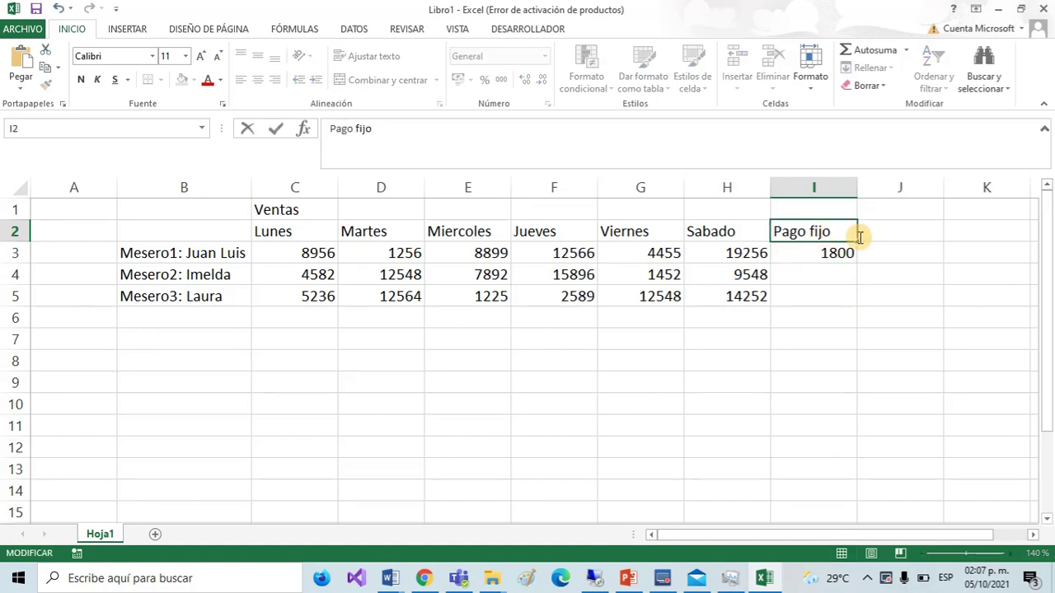
{"action": "left_click", "coordinate": [904, 227]}
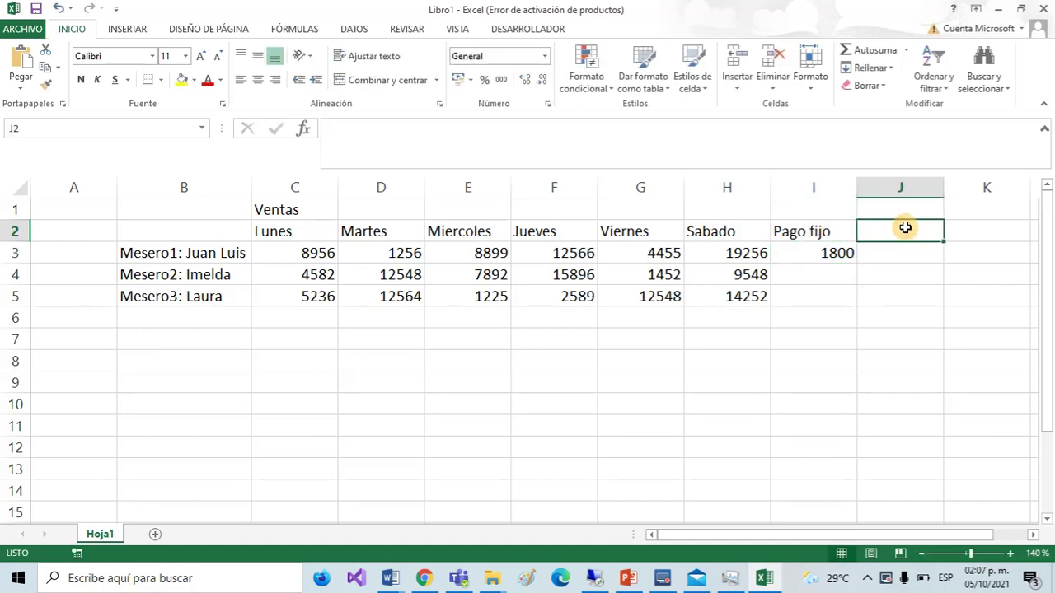
{"action": "type", "text": "Comision"}
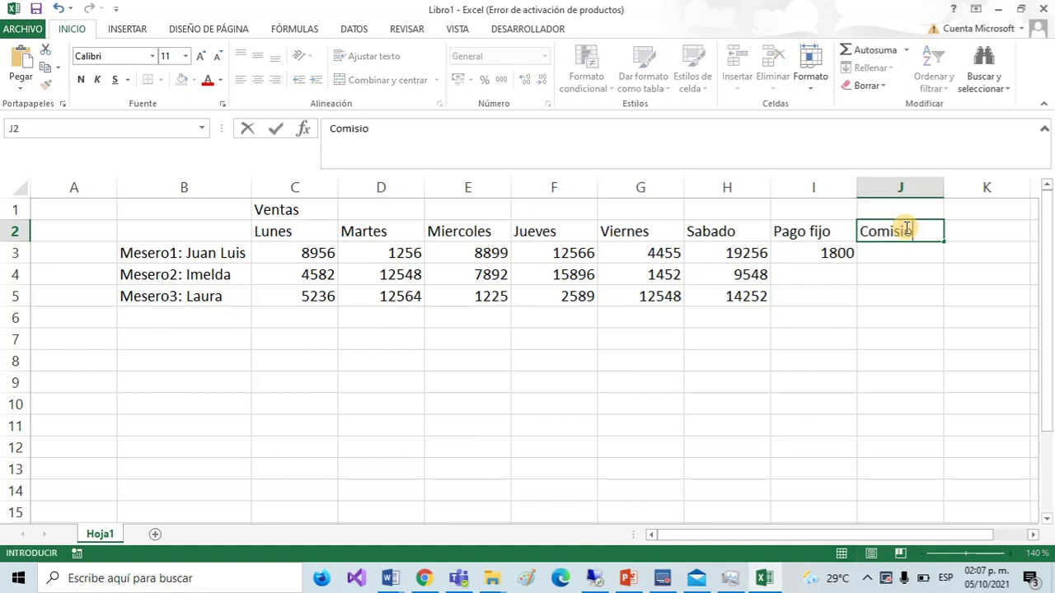
{"action": "left_click", "coordinate": [912, 261]}
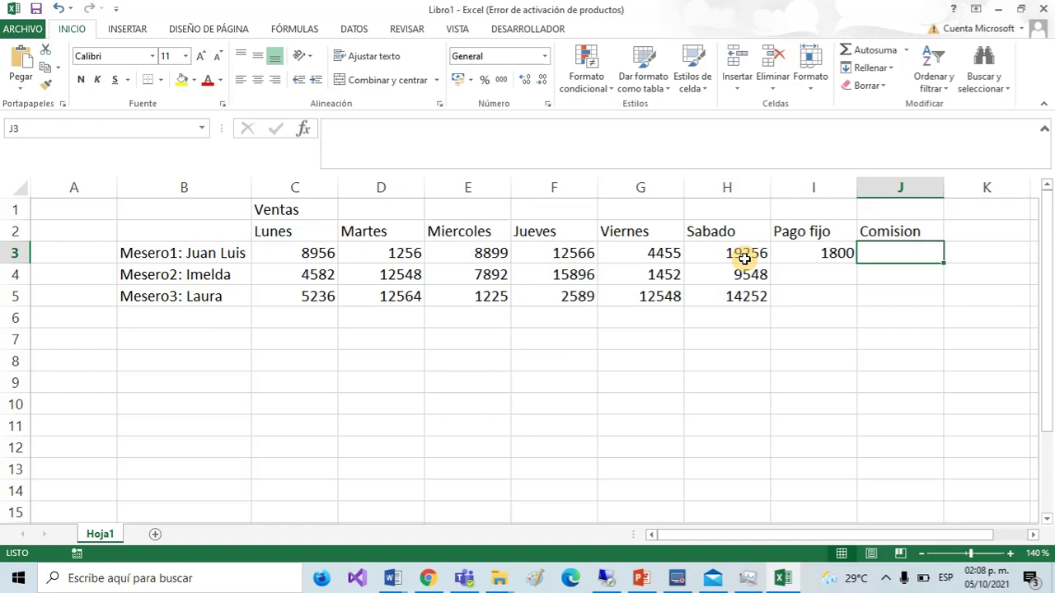
{"action": "double_click", "coordinate": [898, 252]}
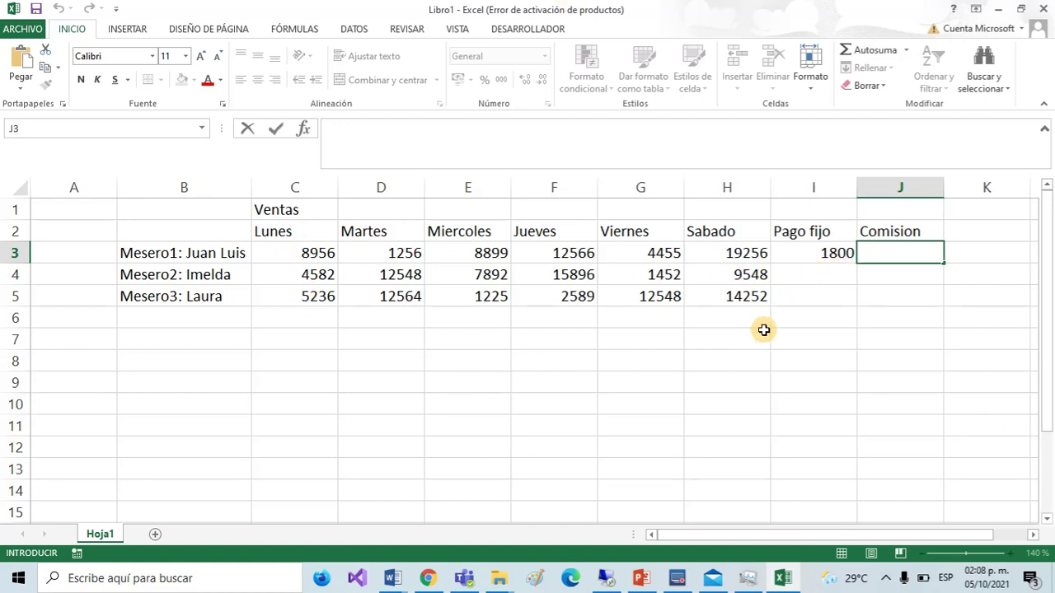
{"action": "type", "text": "896"}
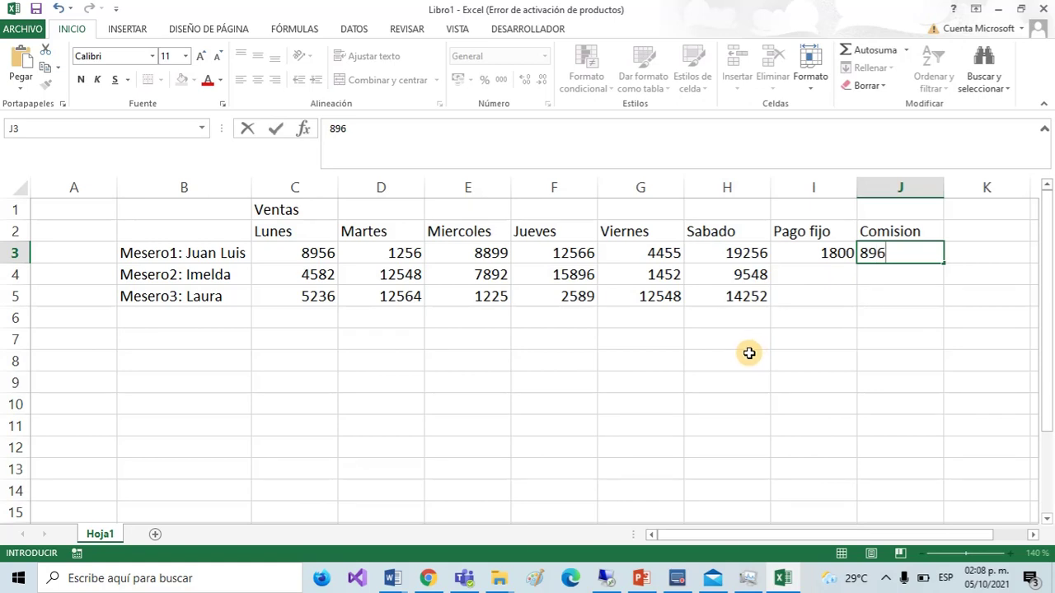
{"action": "key", "text": "BackSpace"}
{"action": "key", "text": "BackSpace"}
{"action": "key", "text": "BackSpace"}
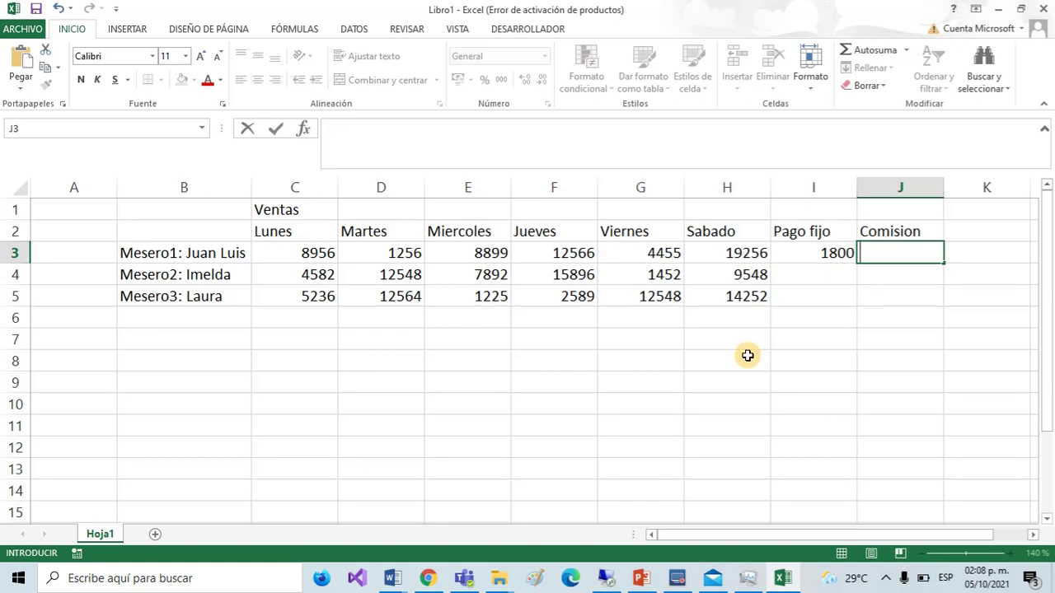
{"action": "type", "text": "="}
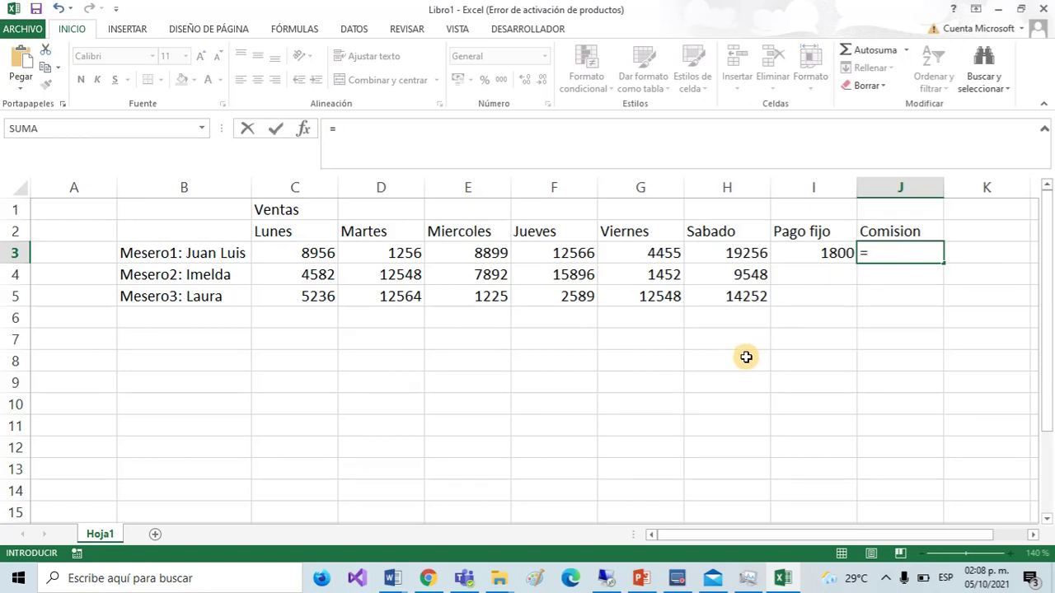
{"action": "type", "text": "85"}
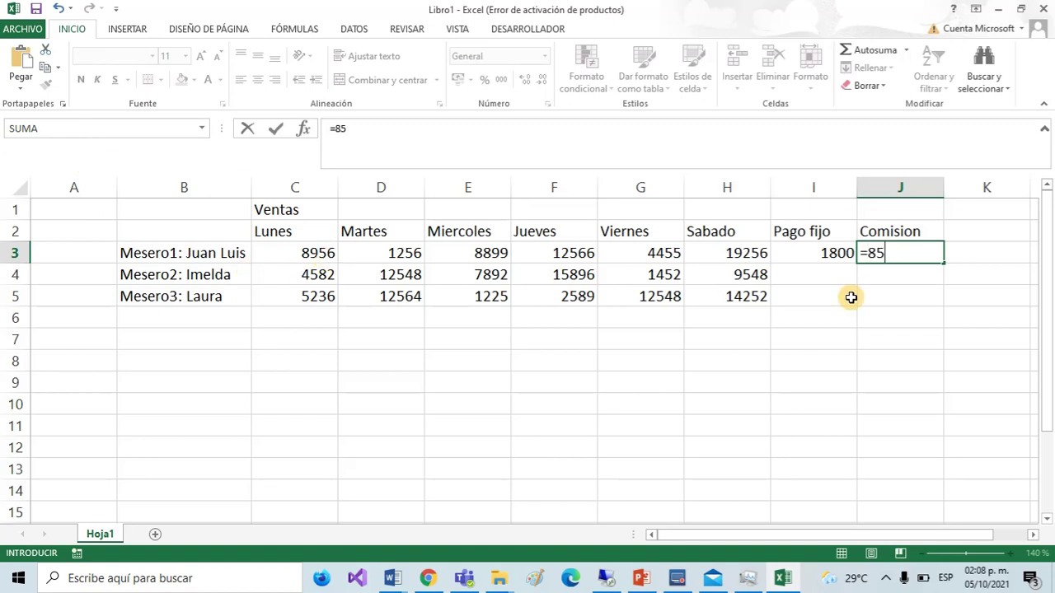
{"action": "key", "text": "BackSpace"}
{"action": "type", "text": "956+"}
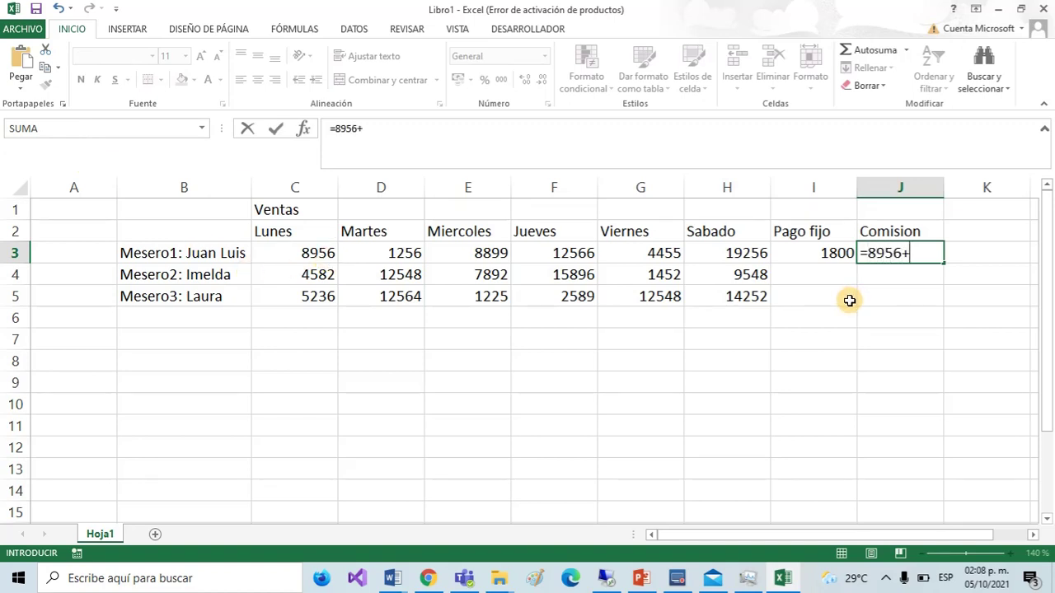
{"action": "key", "text": "BackSpace"}
{"action": "key", "text": "BackSpace"}
{"action": "key", "text": "BackSpace"}
{"action": "key", "text": "BackSpace"}
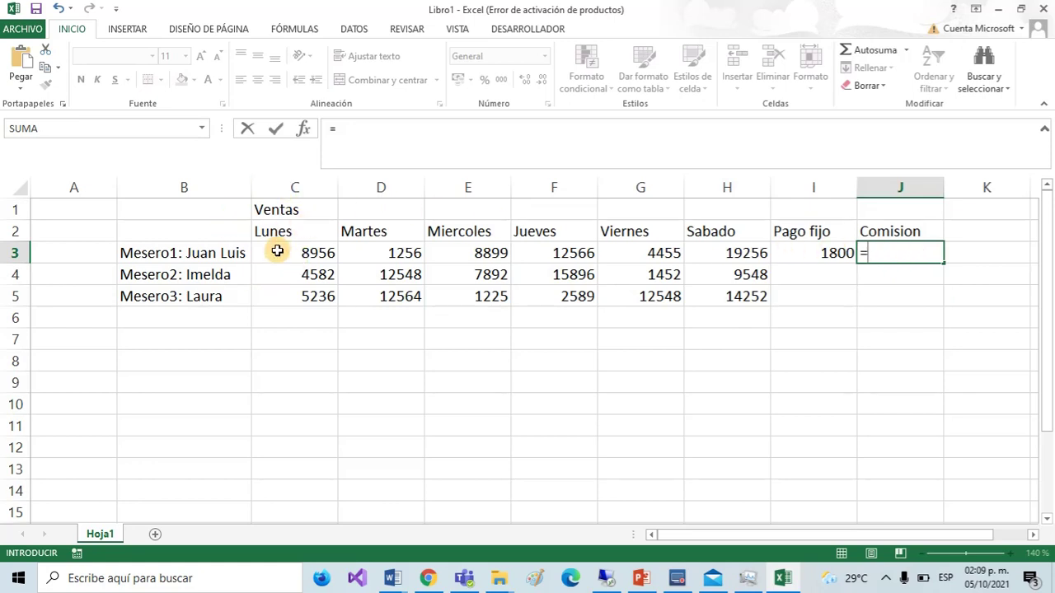
Complete the formula =C3+D3+E3+F3+G3+H3 in J3 to add up Mesero 1's daily sales, and check it.
{"action": "type", "text": "c"}
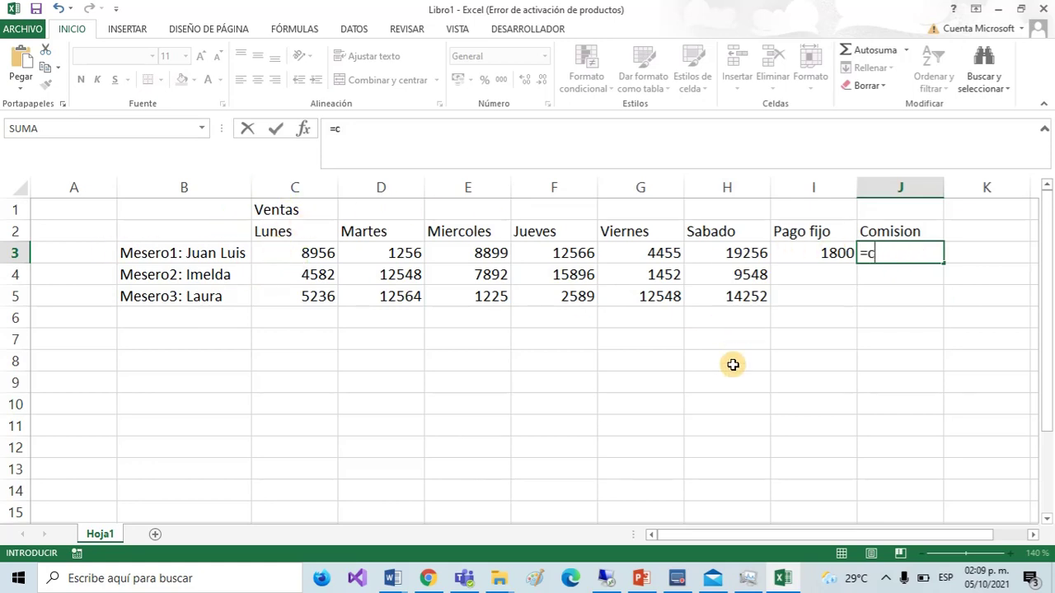
{"action": "type", "text": "3+"}
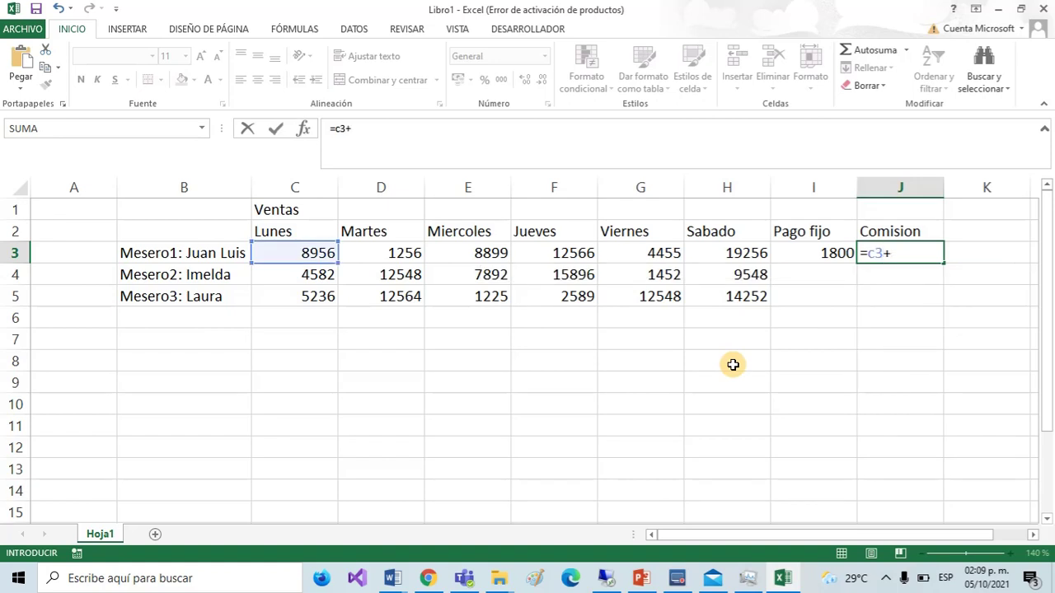
{"action": "type", "text": "d"}
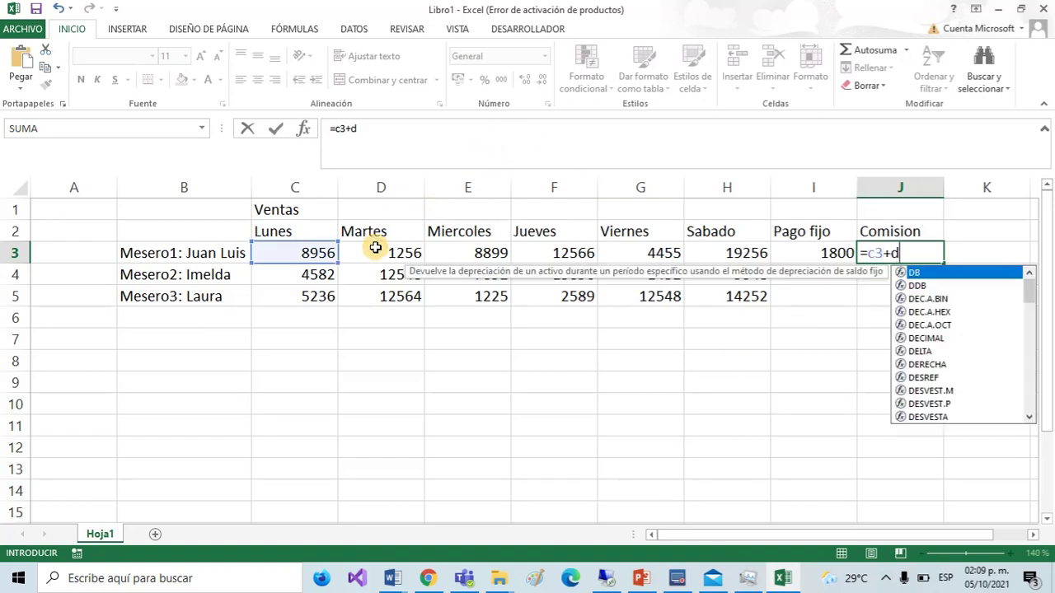
{"action": "type", "text": "3+"}
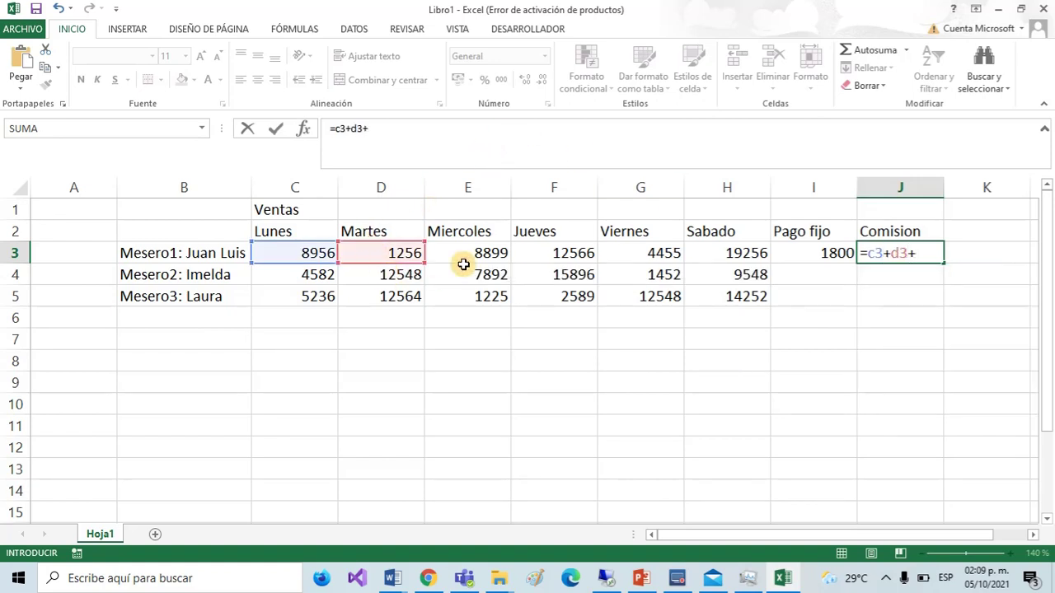
{"action": "type", "text": "e"}
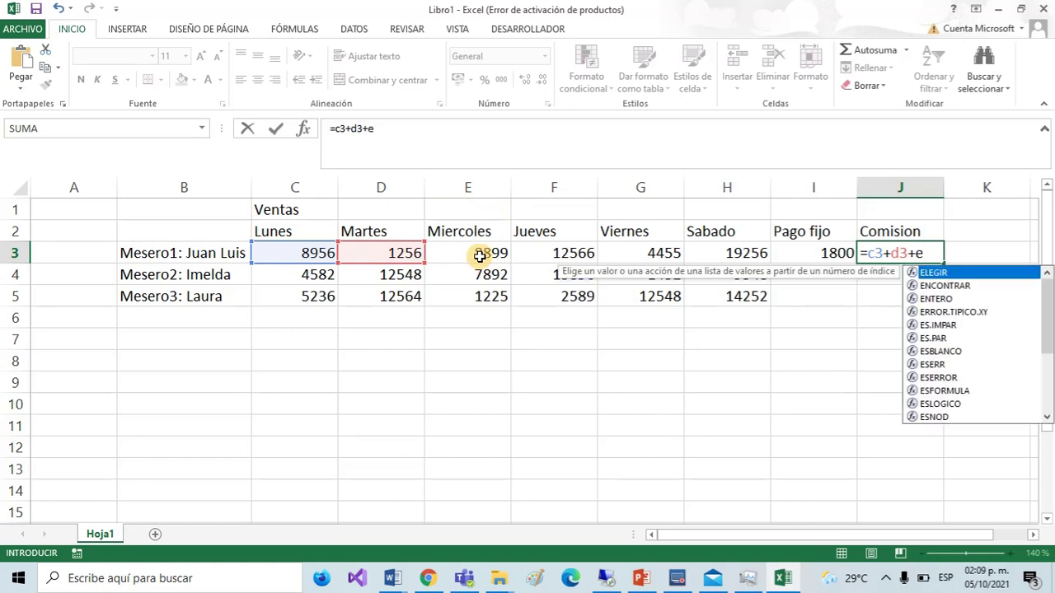
{"action": "type", "text": "3"}
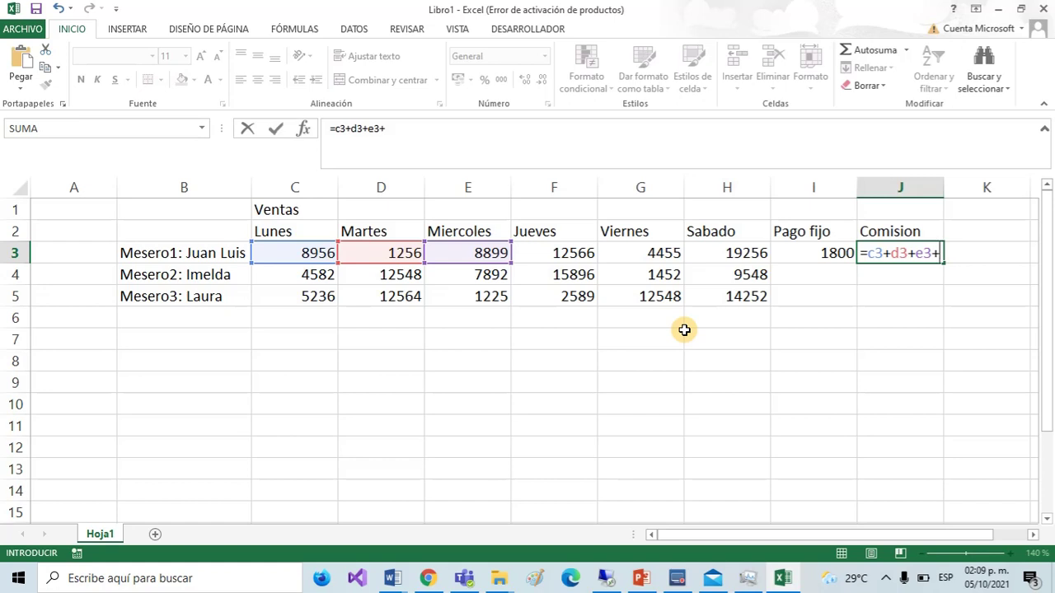
{"action": "type", "text": "+F"}
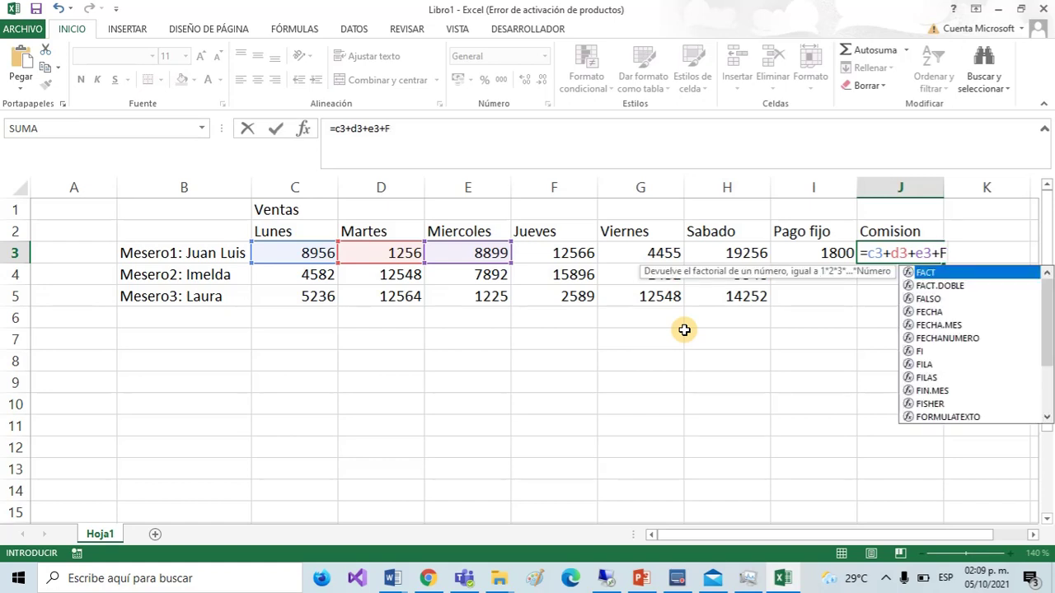
{"action": "type", "text": "3"}
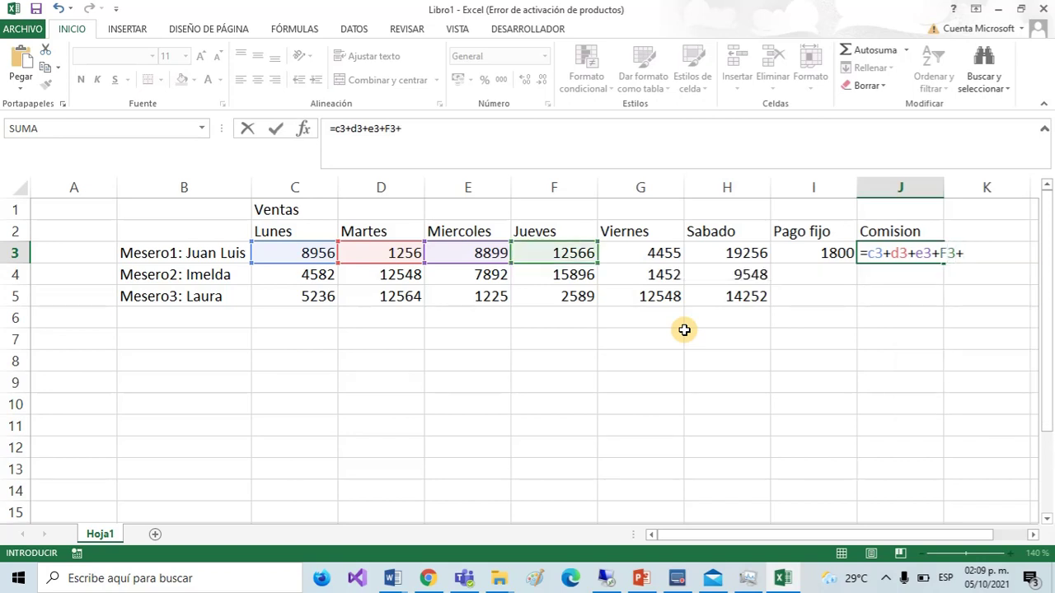
{"action": "type", "text": "+G3+"}
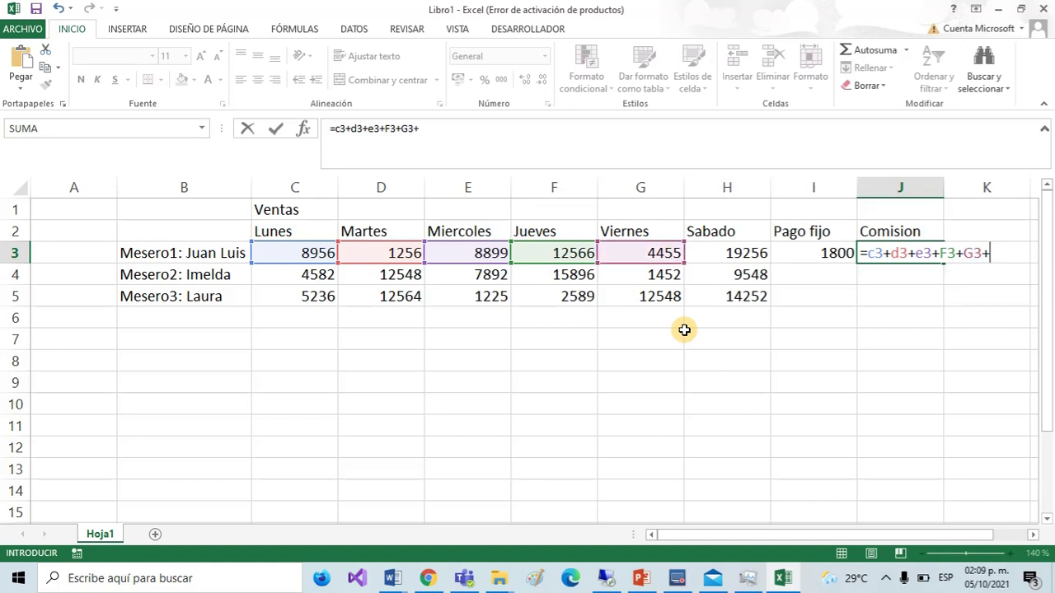
{"action": "type", "text": "H3"}
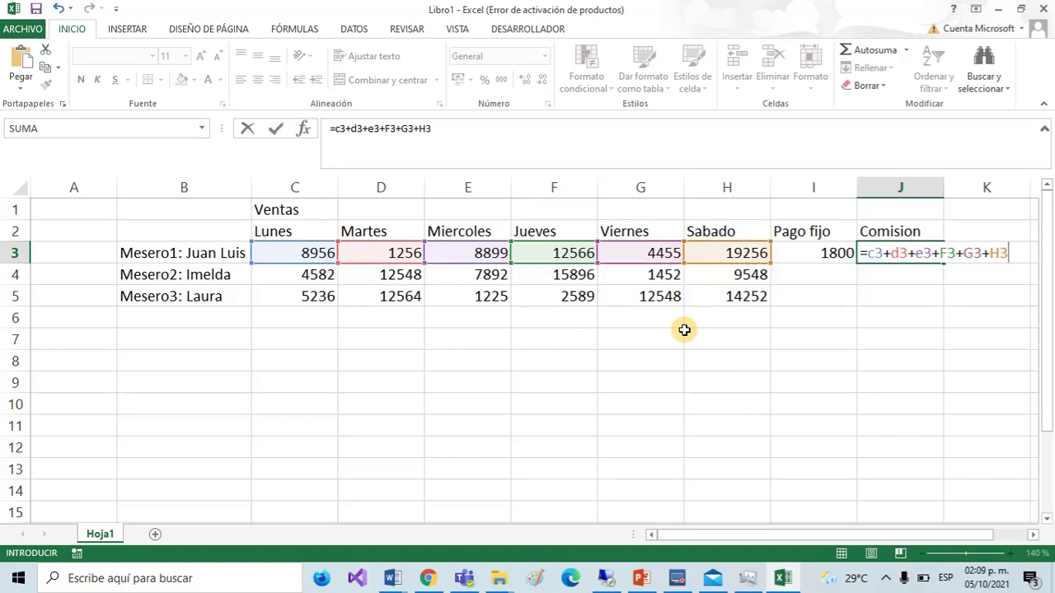
{"action": "key", "text": "Return"}
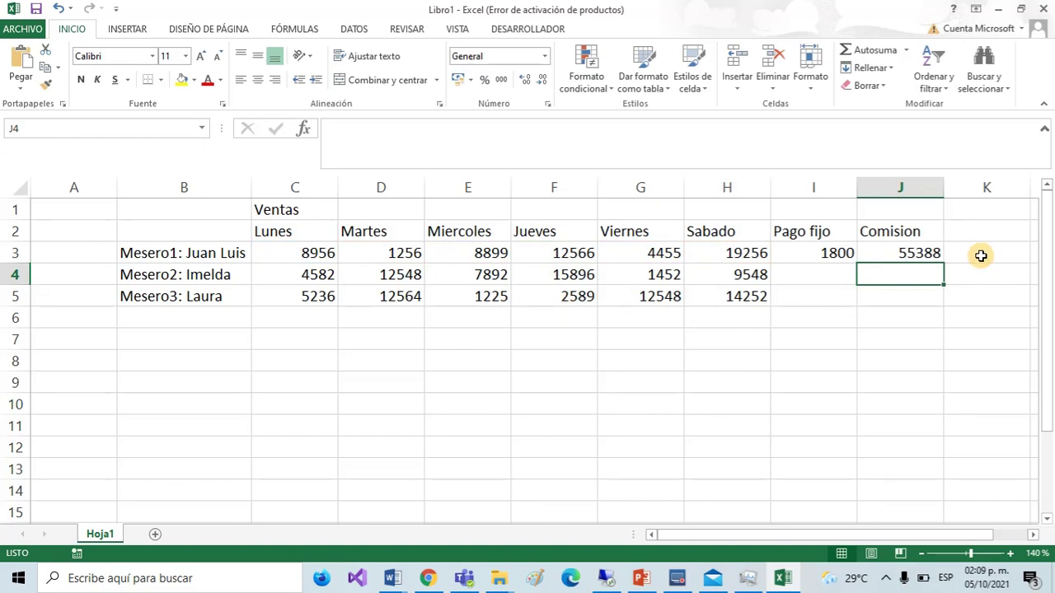
{"action": "left_click", "coordinate": [883, 253]}
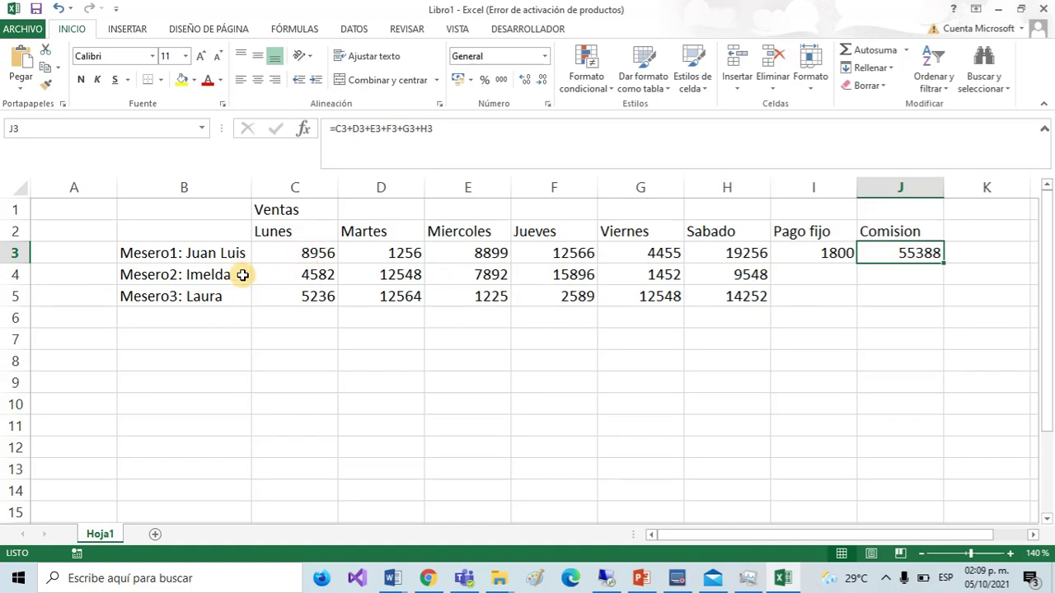
Label cell B2 above the waiter names as SEMANA 1.
{"action": "left_click", "coordinate": [320, 256]}
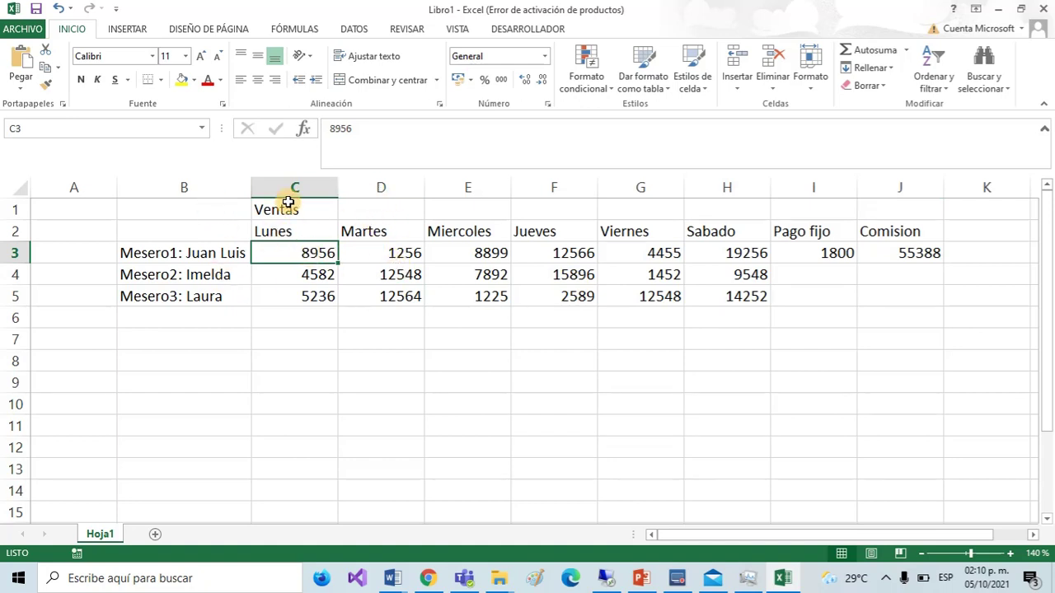
{"action": "left_click", "coordinate": [172, 229]}
{"action": "type", "text": "SEMANA 1"}
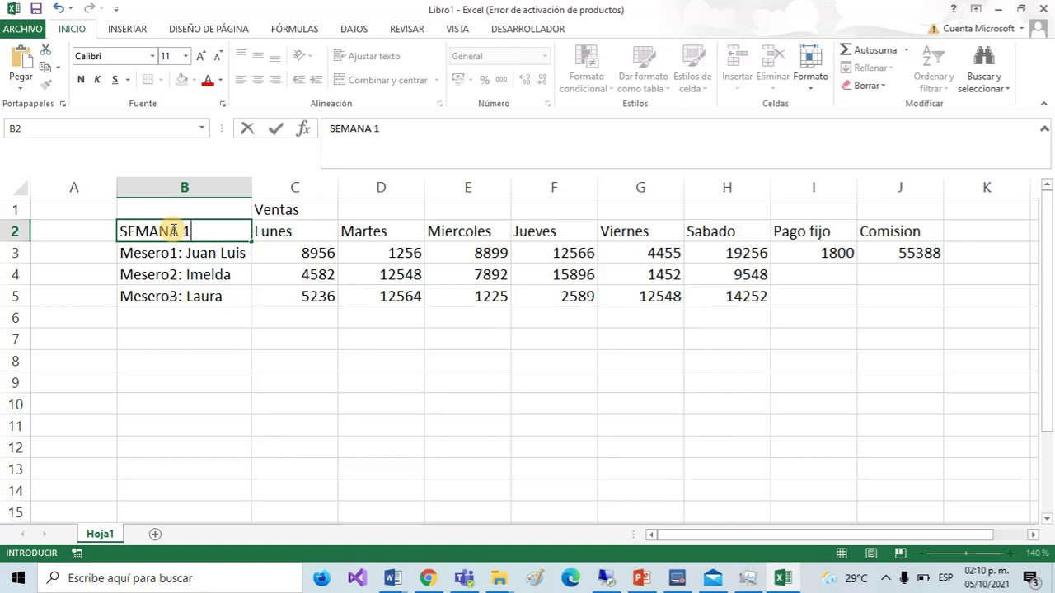
Set Mesero 1's Martes sales in D3 to 45218 and check the Comision cell in J3.
{"action": "left_click", "coordinate": [402, 256]}
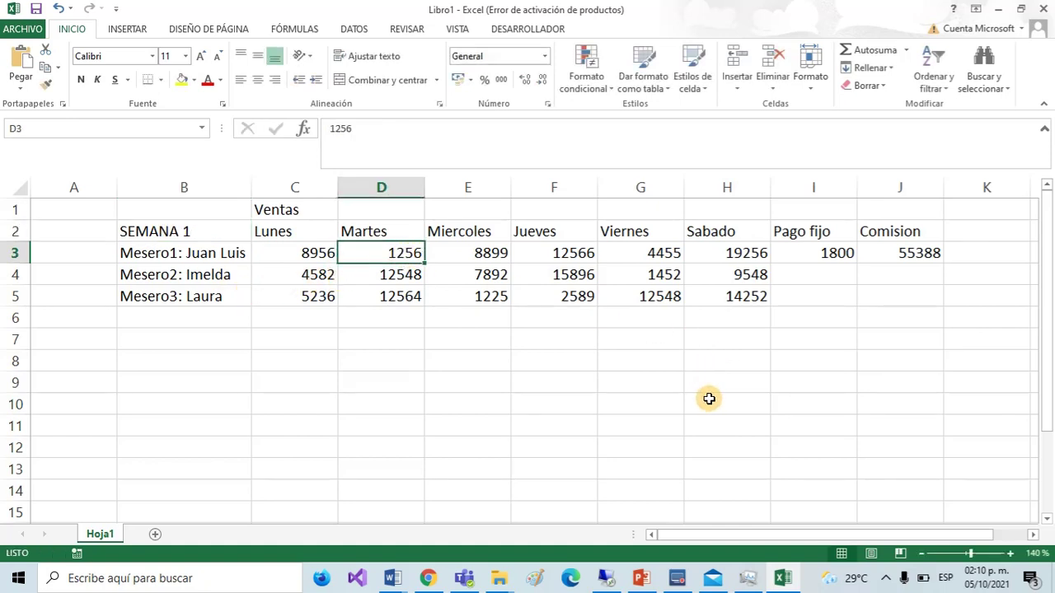
{"action": "type", "text": "45218"}
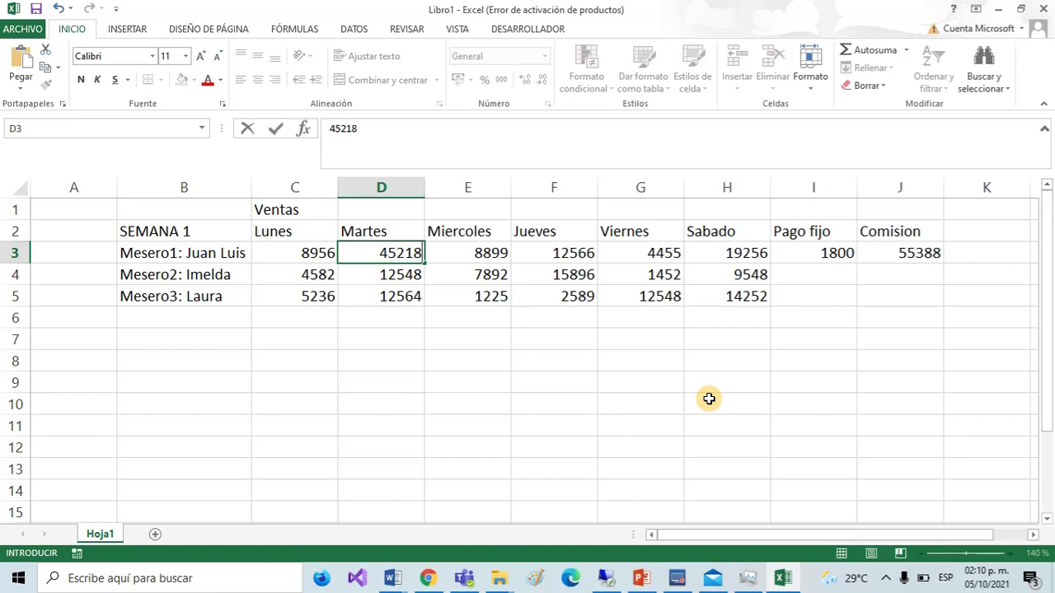
{"action": "key", "text": "Return"}
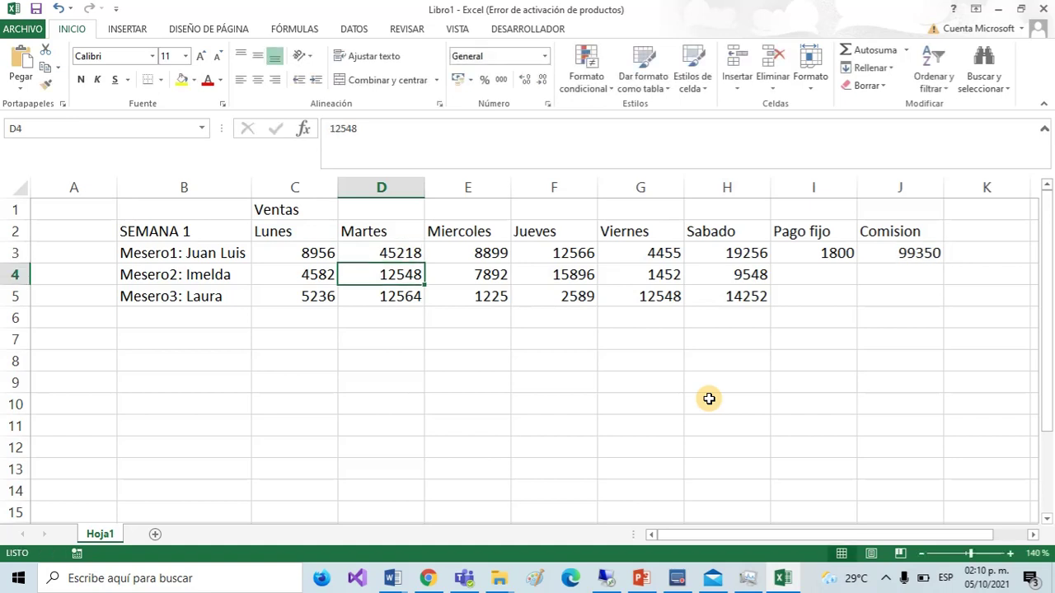
{"action": "left_click", "coordinate": [904, 252]}
Set Mesero 1's Lunes sales in C3 to 1256 and review the cell references in the J3 formula.
{"action": "left_click", "coordinate": [309, 253]}
{"action": "type", "text": "1"}
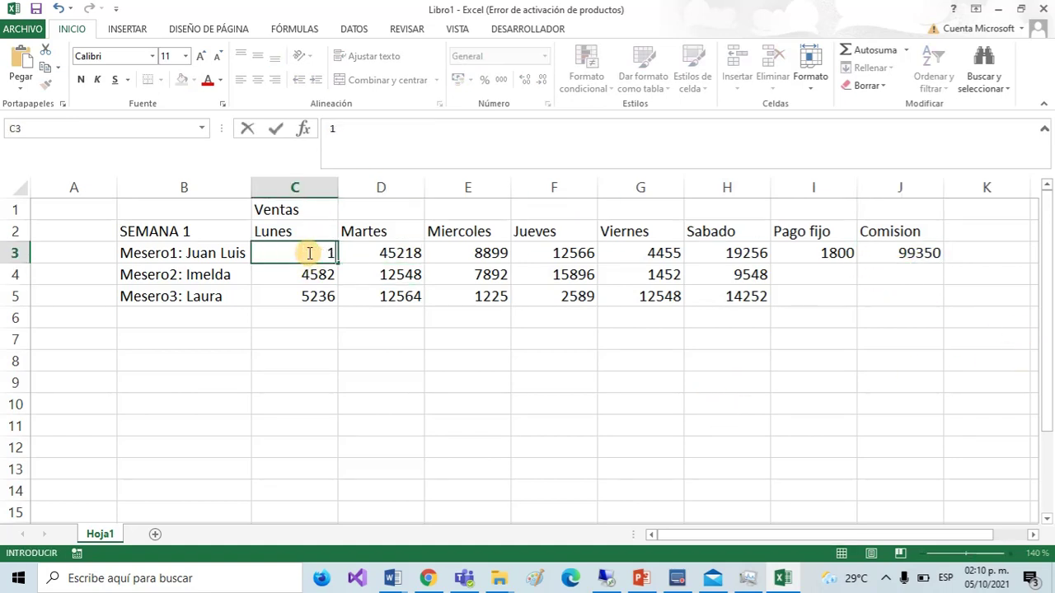
{"action": "type", "text": "256"}
{"action": "key", "text": "Return"}
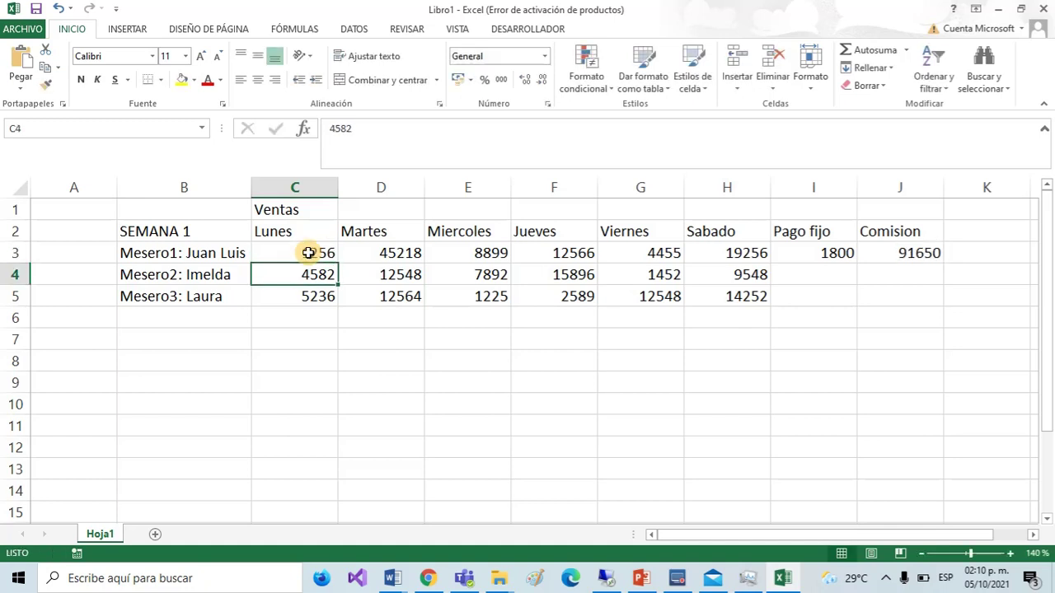
{"action": "left_click", "coordinate": [308, 253]}
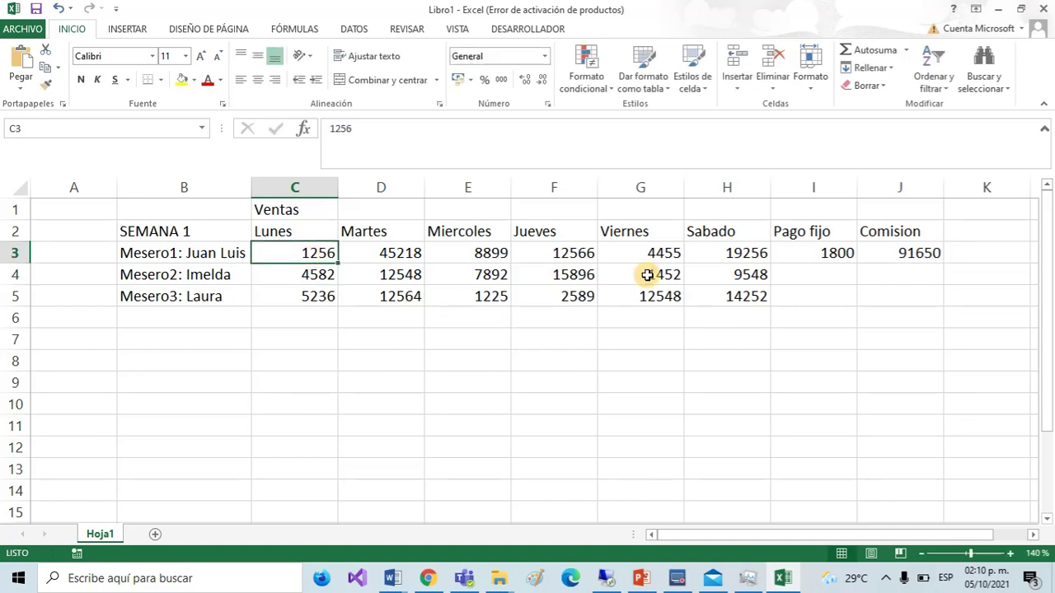
{"action": "double_click", "coordinate": [881, 255]}
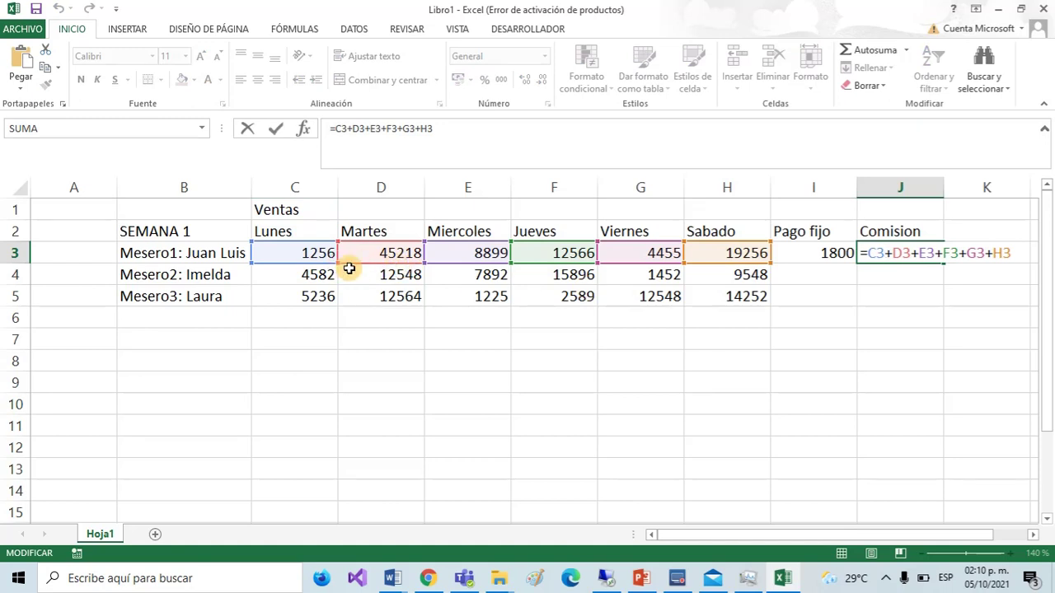
{"action": "key", "text": "Return"}
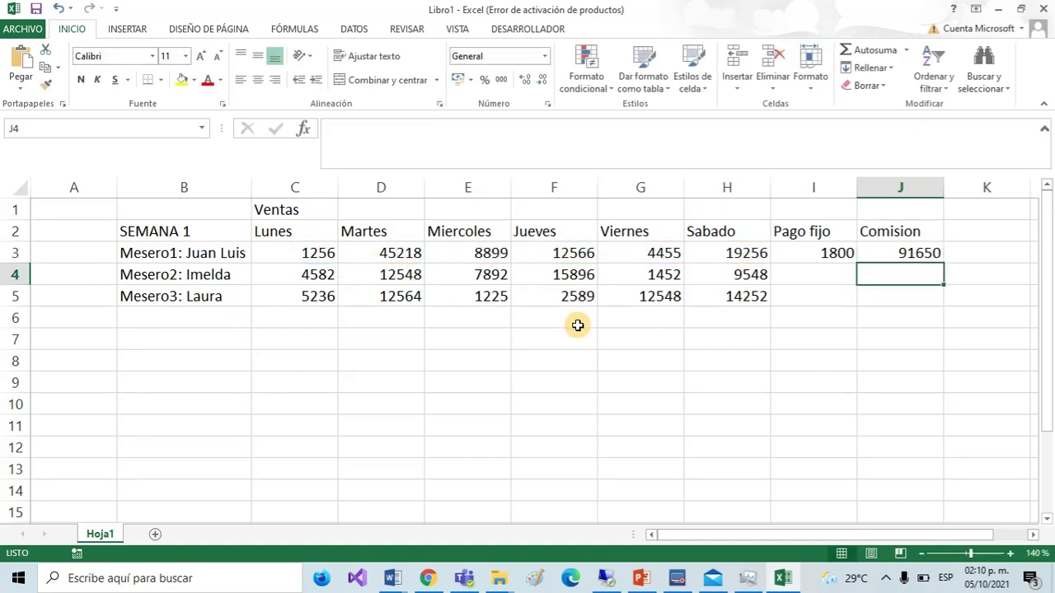
Extend the Comision formula in J3 to =C3+D3+E3+F3+G3+H3*0.05.
{"action": "double_click", "coordinate": [916, 254]}
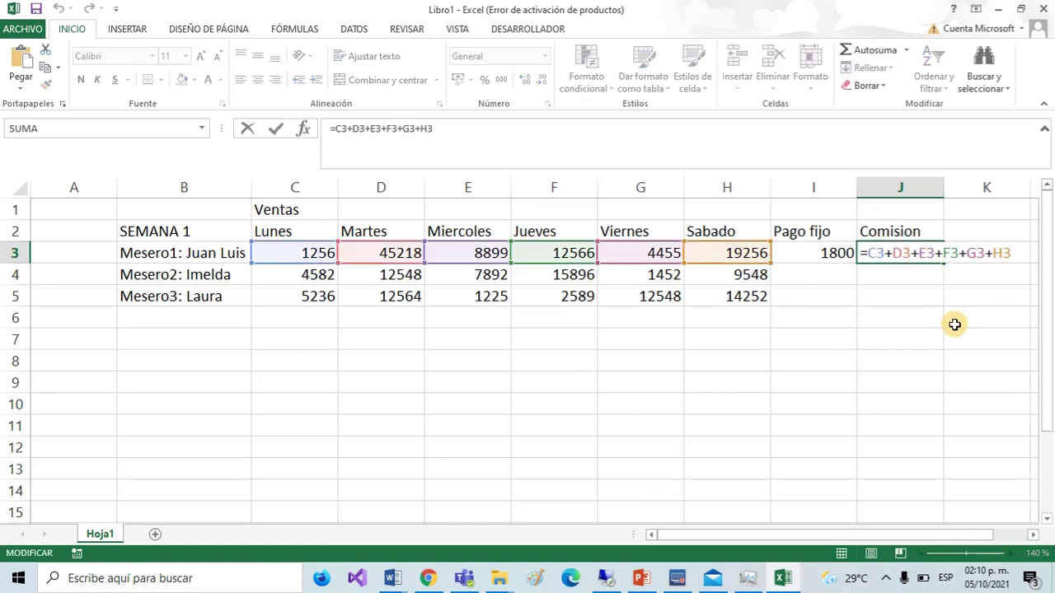
{"action": "key", "text": "Return"}
{"action": "left_click", "coordinate": [892, 235]}
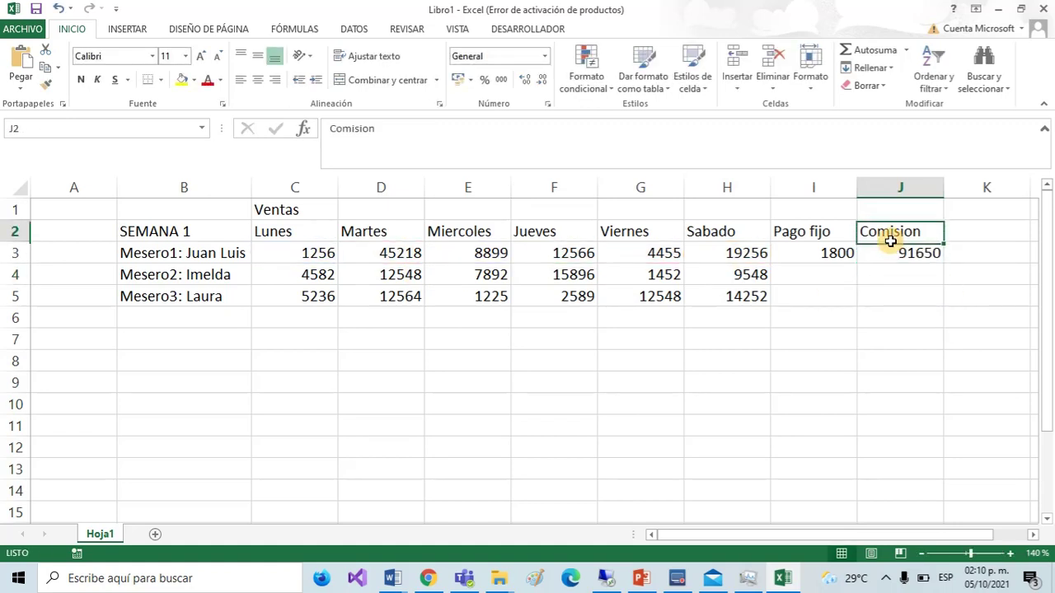
{"action": "left_click", "coordinate": [890, 246]}
{"action": "double_click", "coordinate": [892, 247]}
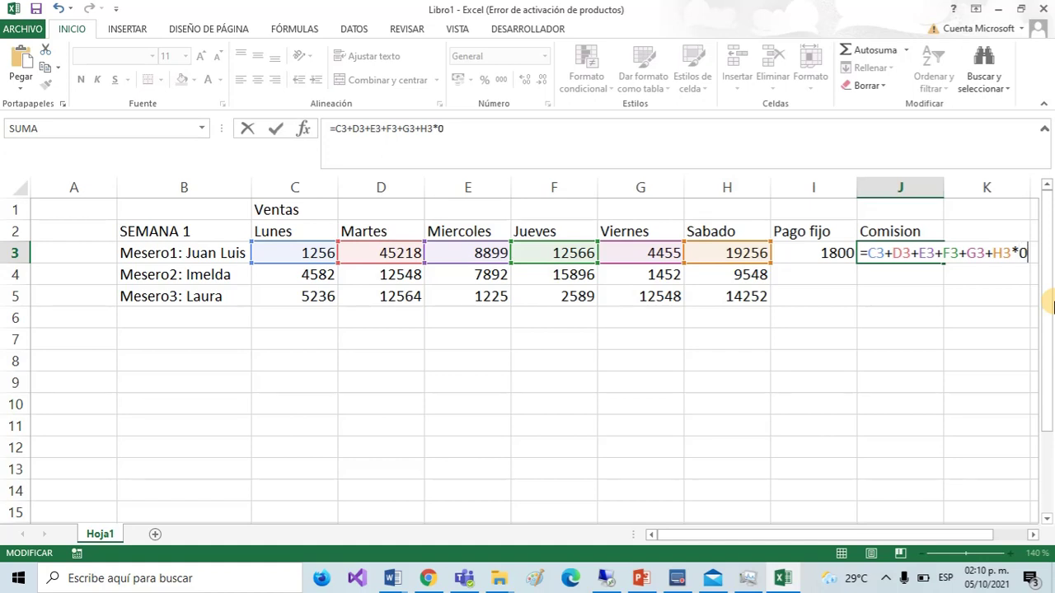
{"action": "type", "text": "08"}
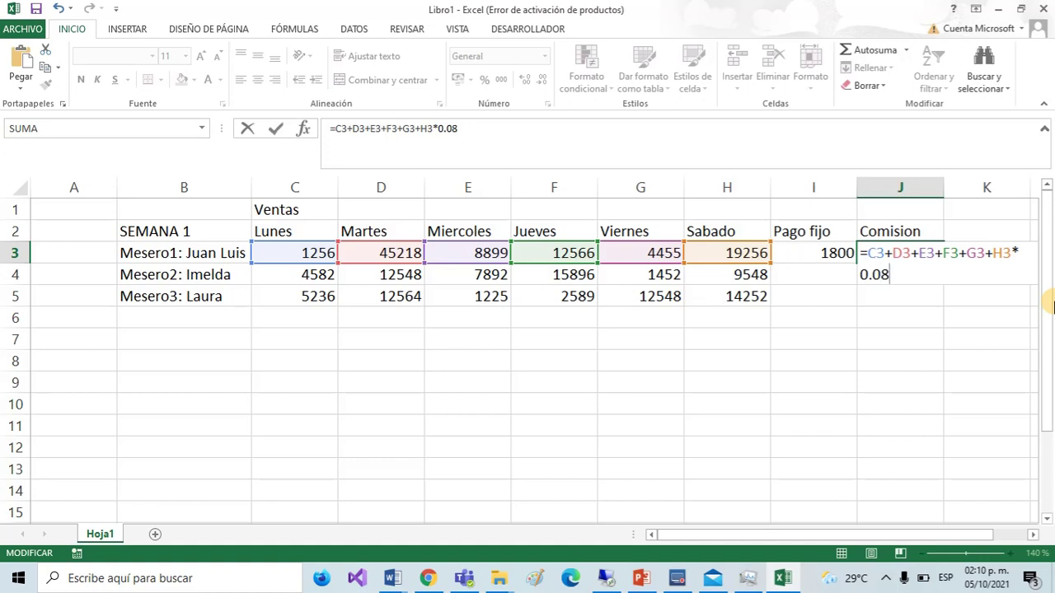
{"action": "key", "text": "BackSpace"}
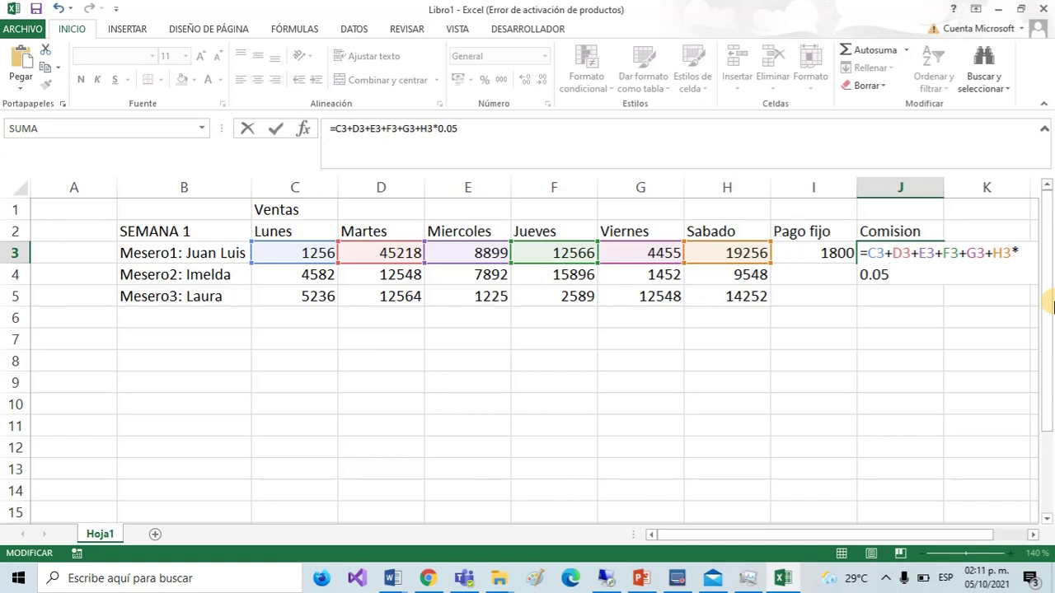
{"action": "key", "text": "Return"}
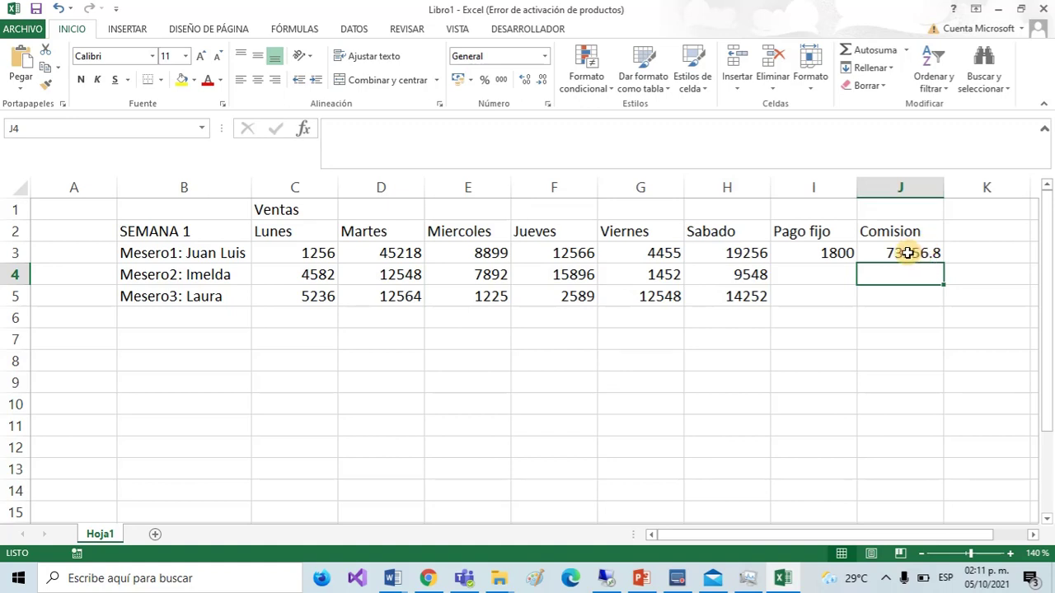
Magnify the J3 formula and annotate it, underlining the added references and circling H3*0.05, then clear the annotation.
{"action": "left_click", "coordinate": [906, 253]}
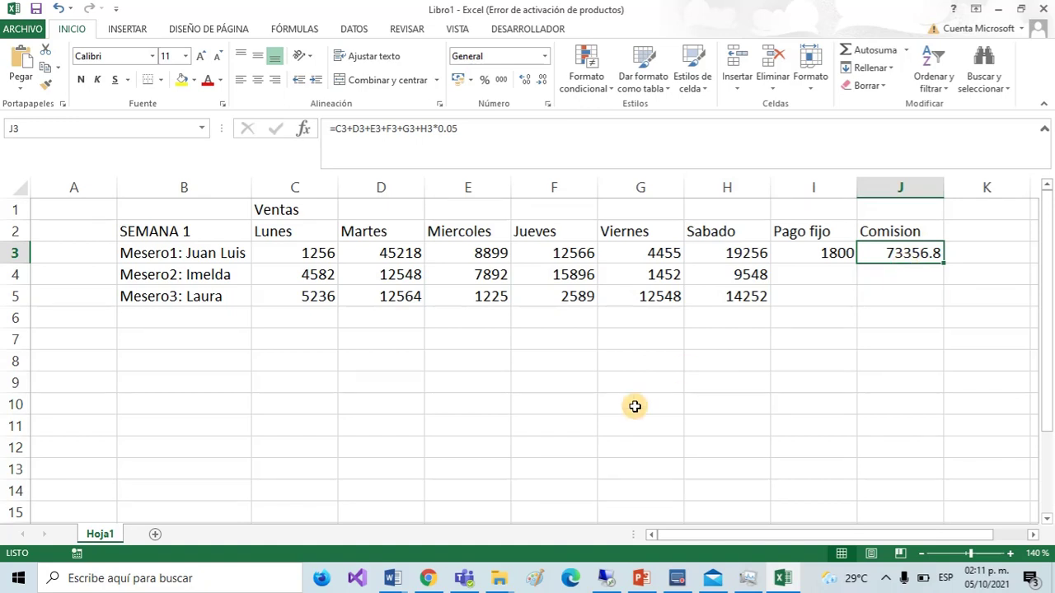
{"action": "left_click", "coordinate": [508, 582]}
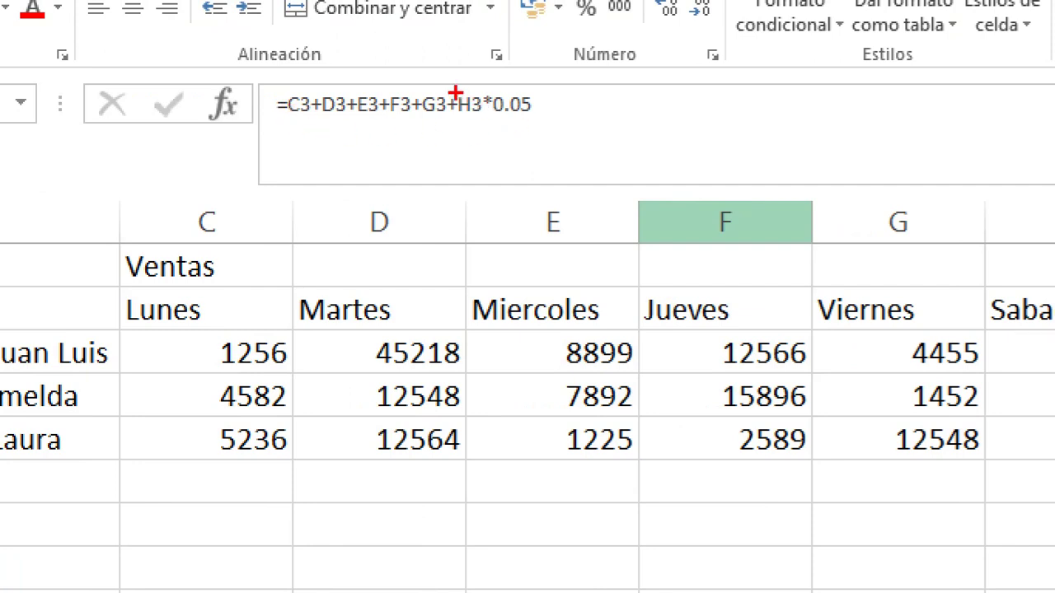
{"action": "left_click_drag", "start_coordinate": [467, 127], "coordinate": [551, 116]}
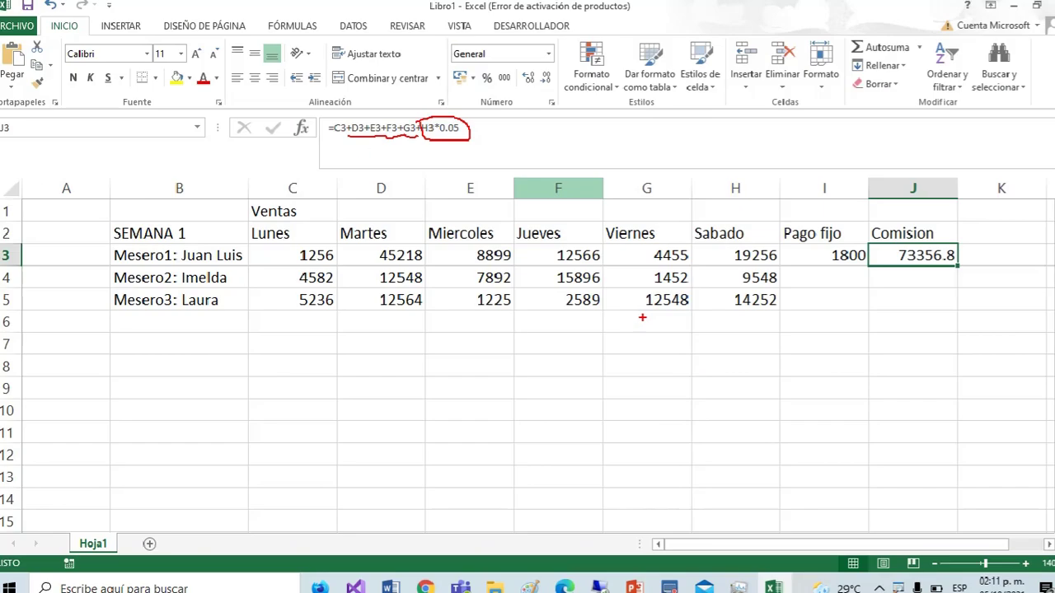
{"action": "key", "text": "Escape"}
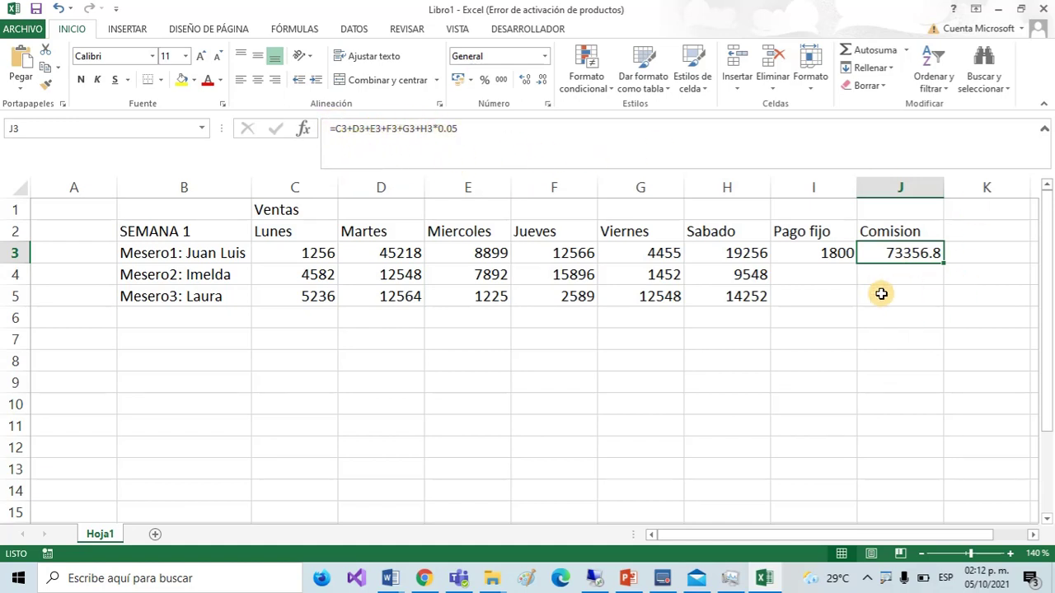
Add parentheses around the sum in the J3 Comision formula, making it =(C3+D3+E3+F3+G3+H3)*0.05.
{"action": "left_click", "coordinate": [900, 316]}
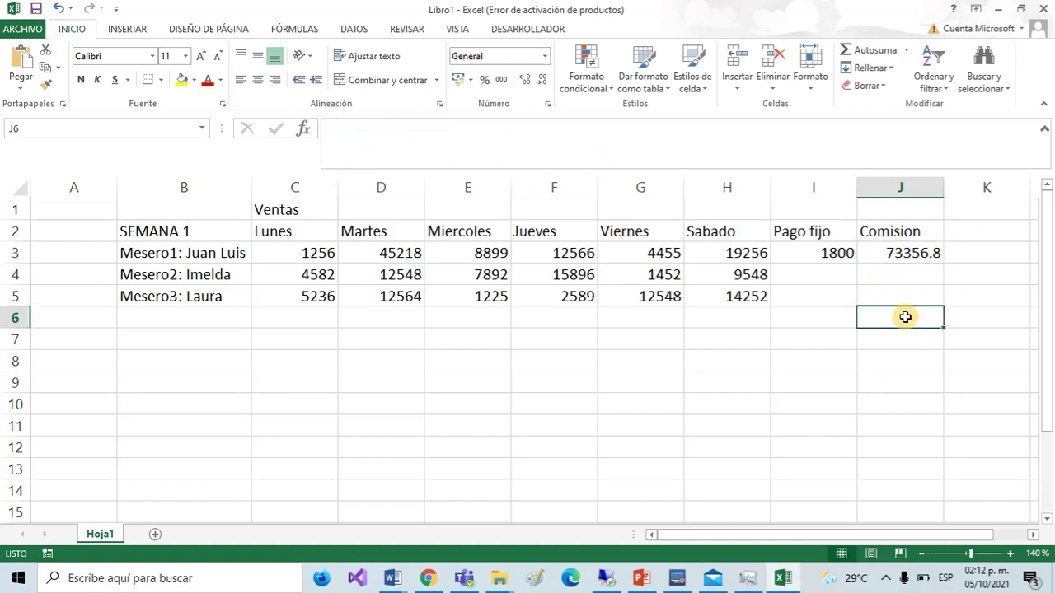
{"action": "left_click", "coordinate": [891, 255]}
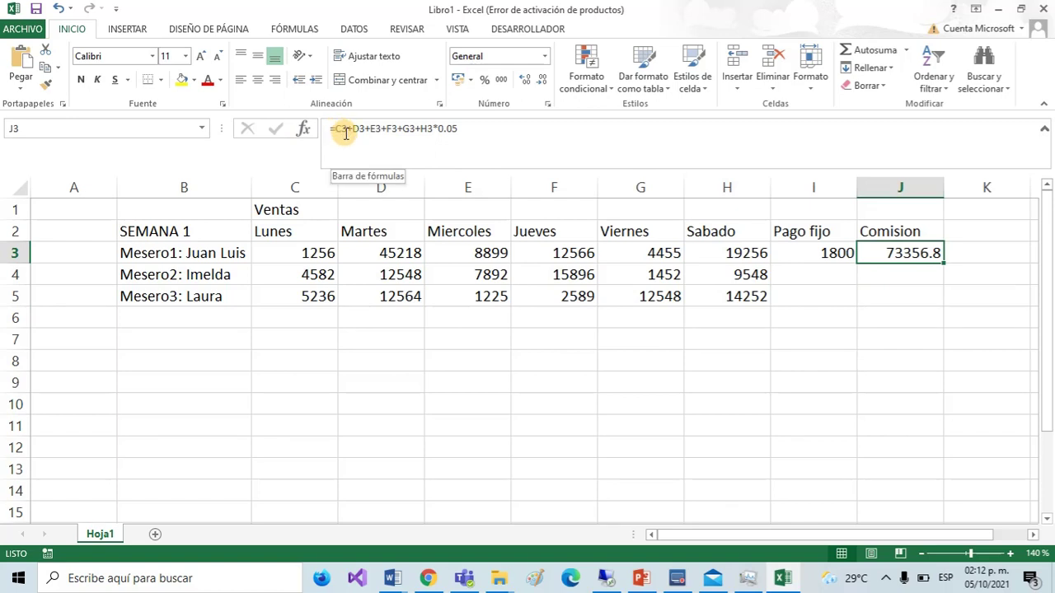
{"action": "left_click", "coordinate": [435, 129]}
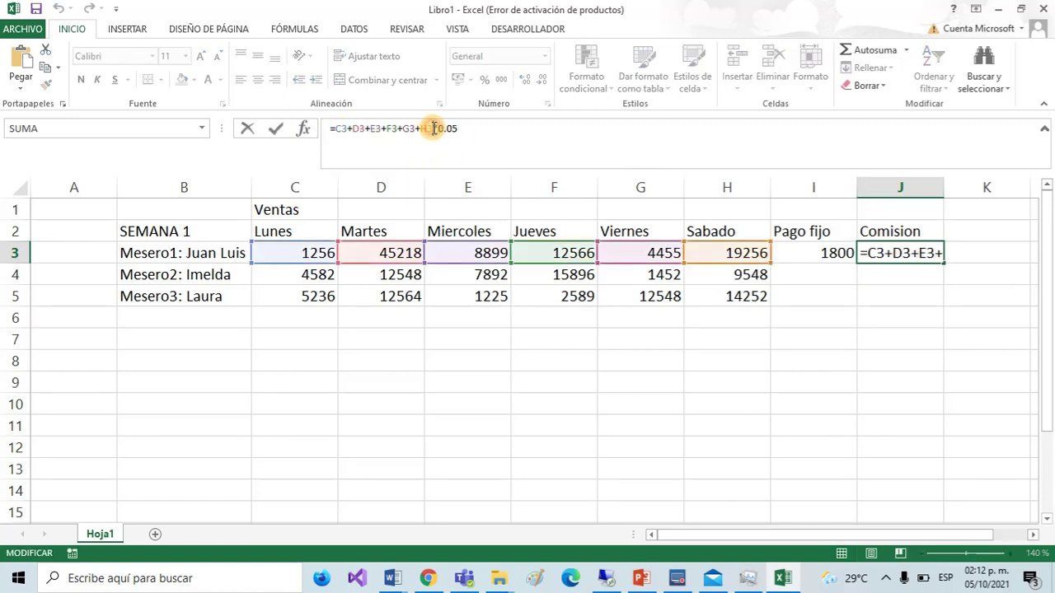
{"action": "left_click", "coordinate": [913, 262]}
{"action": "double_click", "coordinate": [913, 260]}
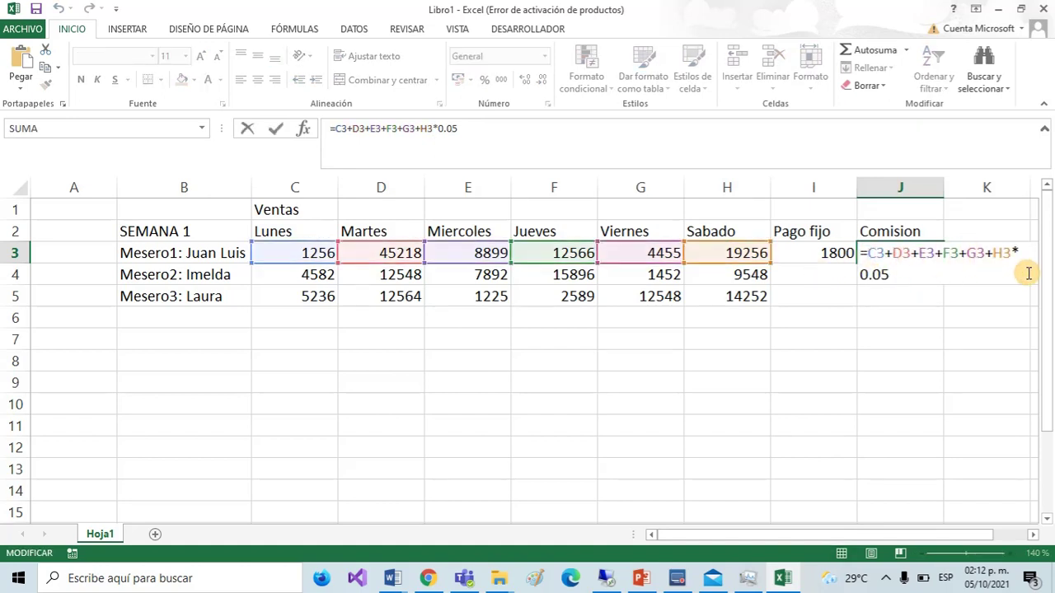
{"action": "type", "text": "("}
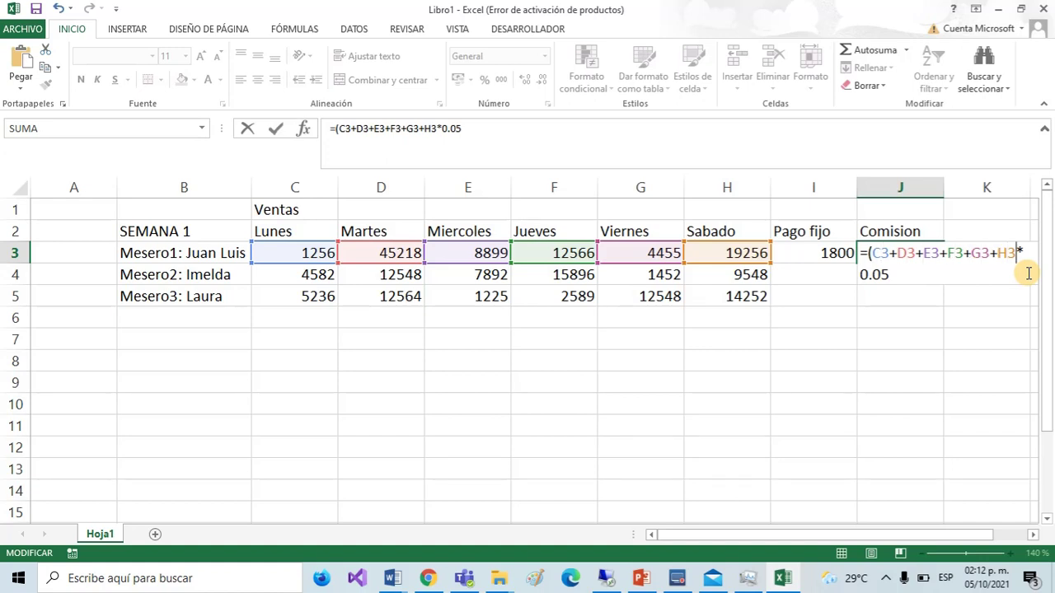
{"action": "type", "text": ")*0.05"}
{"action": "key", "text": "Return"}
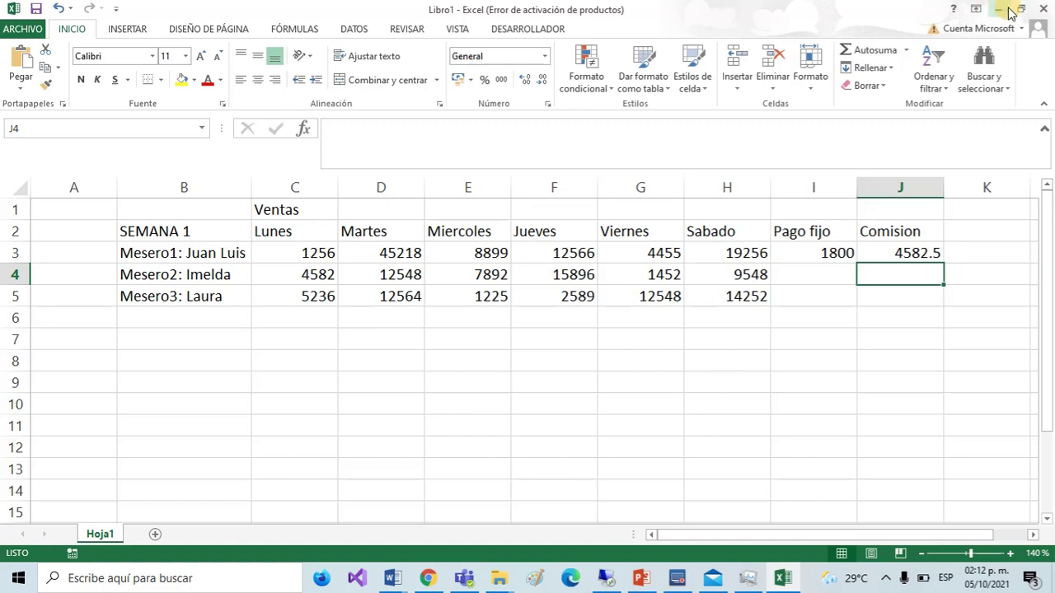
Set Mesero 1's Martes sales in D3 to 4523 and Miercoles sales in E3 to 1258, then check the Comision in J3.
{"action": "left_click", "coordinate": [389, 256]}
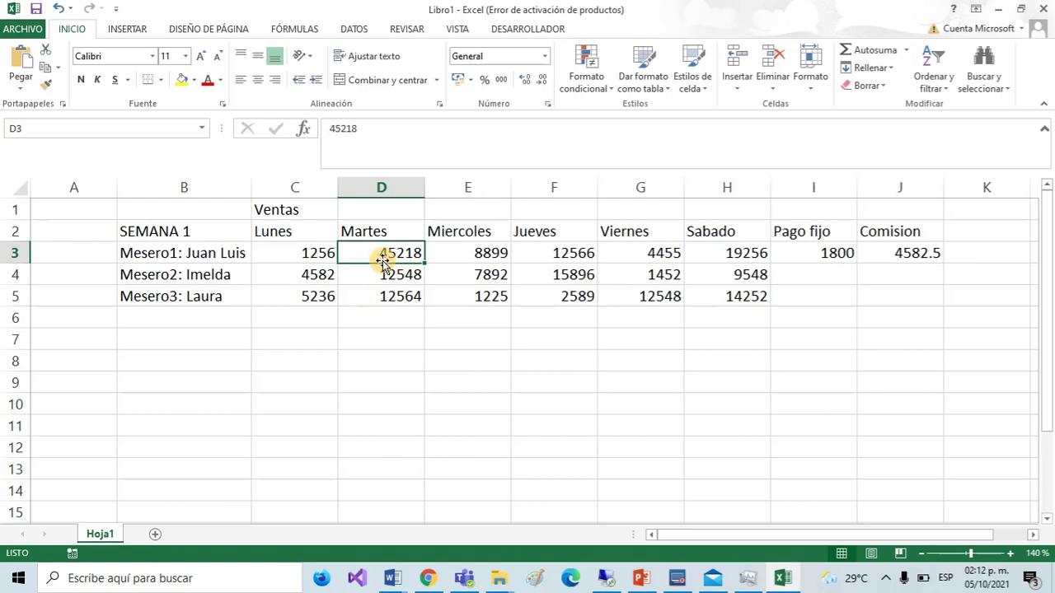
{"action": "type", "text": "4523"}
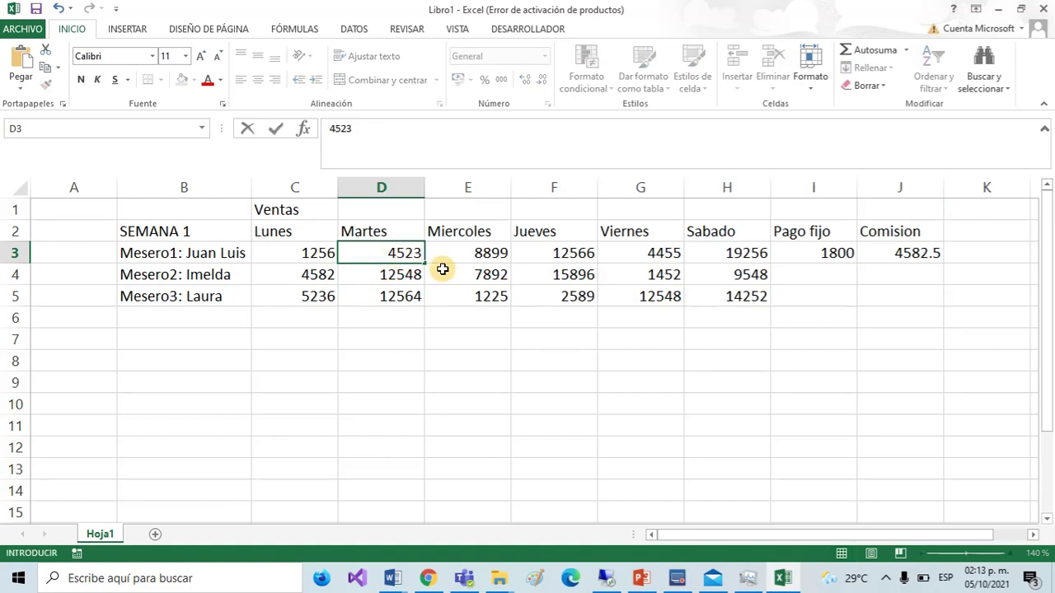
{"action": "left_click", "coordinate": [515, 275]}
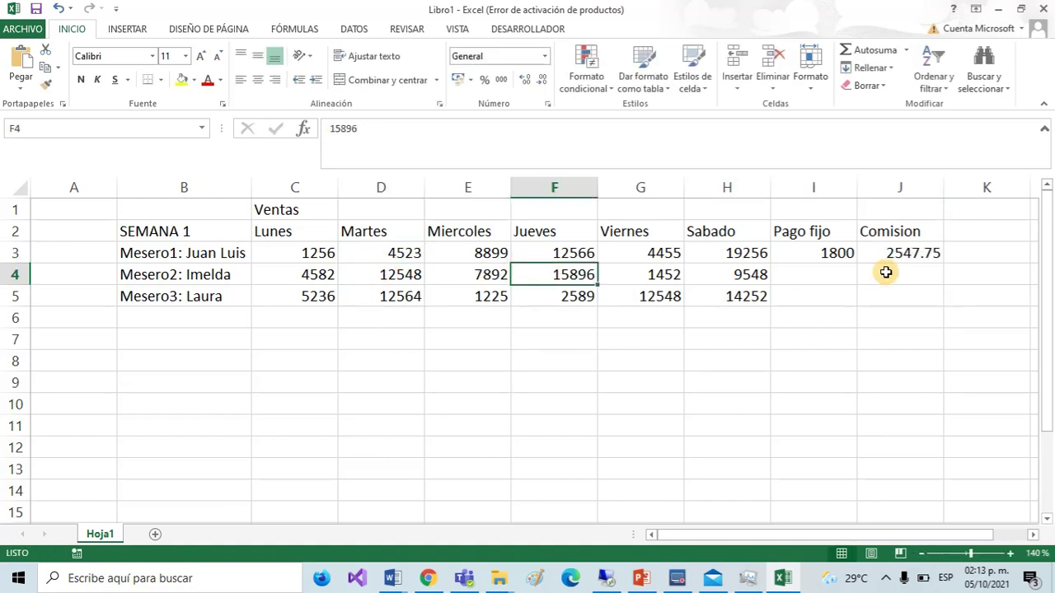
{"action": "left_click", "coordinate": [498, 255]}
{"action": "type", "text": "12586"}
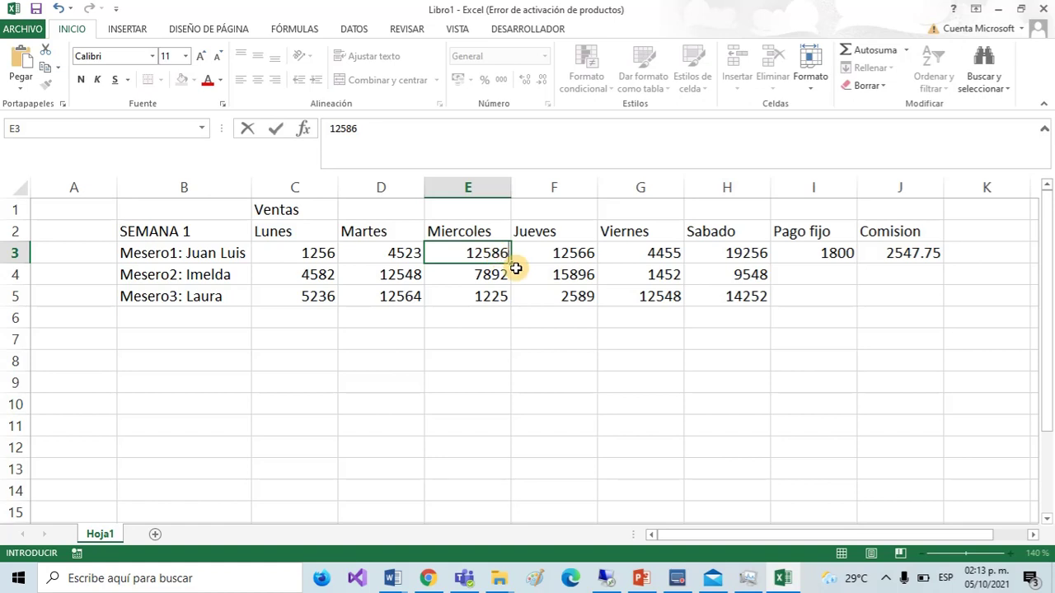
{"action": "key", "text": "BackSpace"}
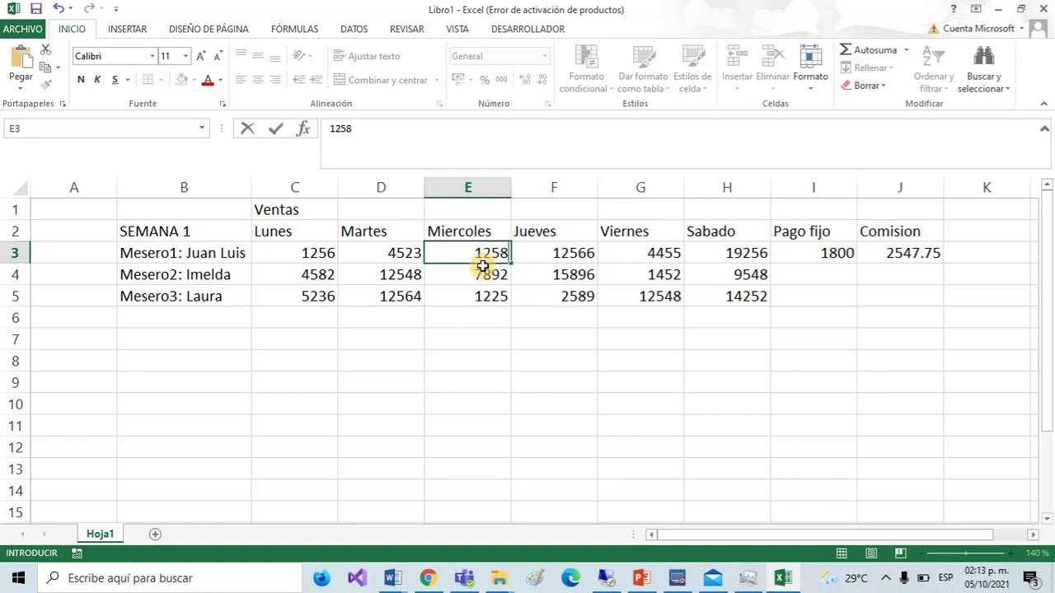
{"action": "left_click", "coordinate": [566, 277]}
{"action": "left_click", "coordinate": [911, 255]}
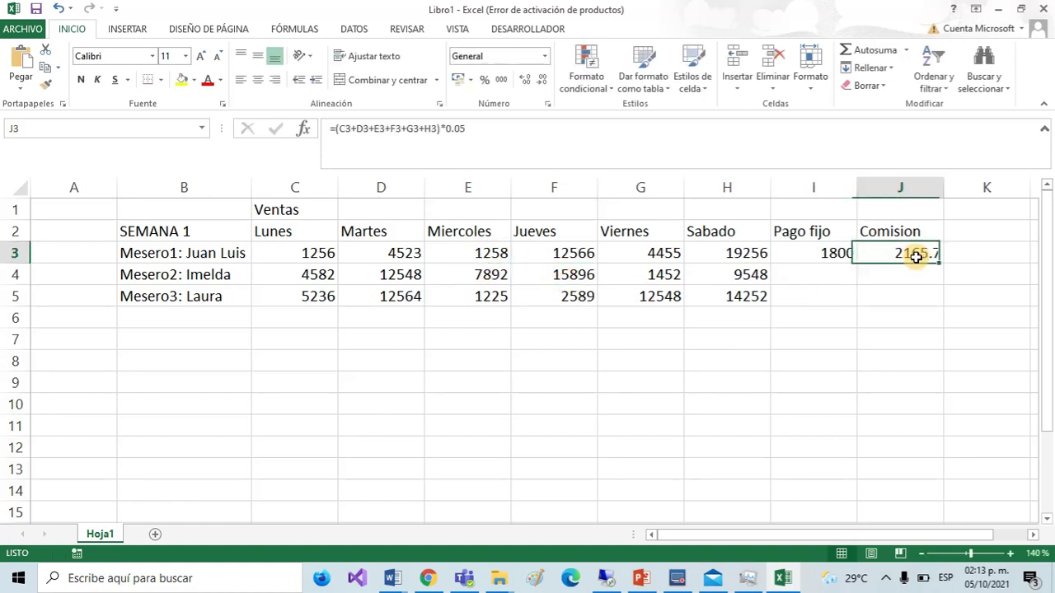
Add the column header "Pago final" in K2, beside Comision.
{"action": "left_click", "coordinate": [808, 235]}
{"action": "left_click", "coordinate": [887, 234]}
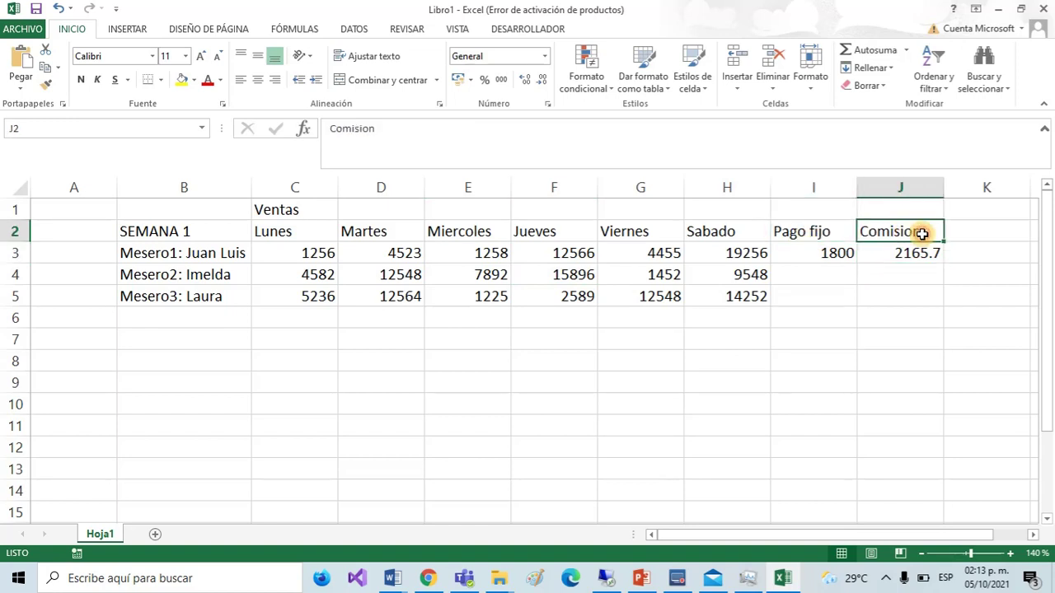
{"action": "left_click", "coordinate": [979, 236]}
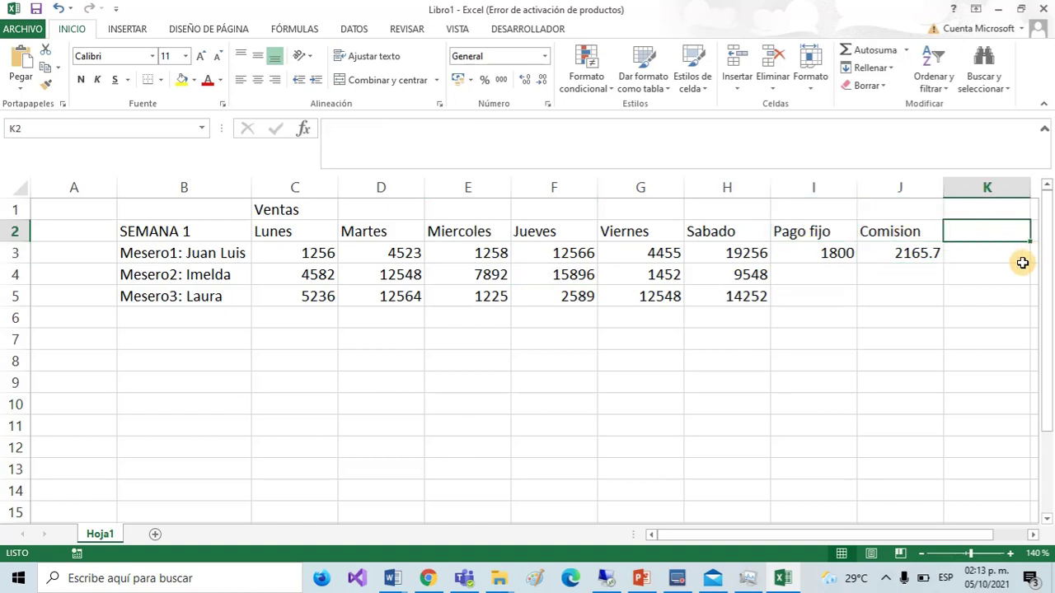
{"action": "type", "text": "Paga"}
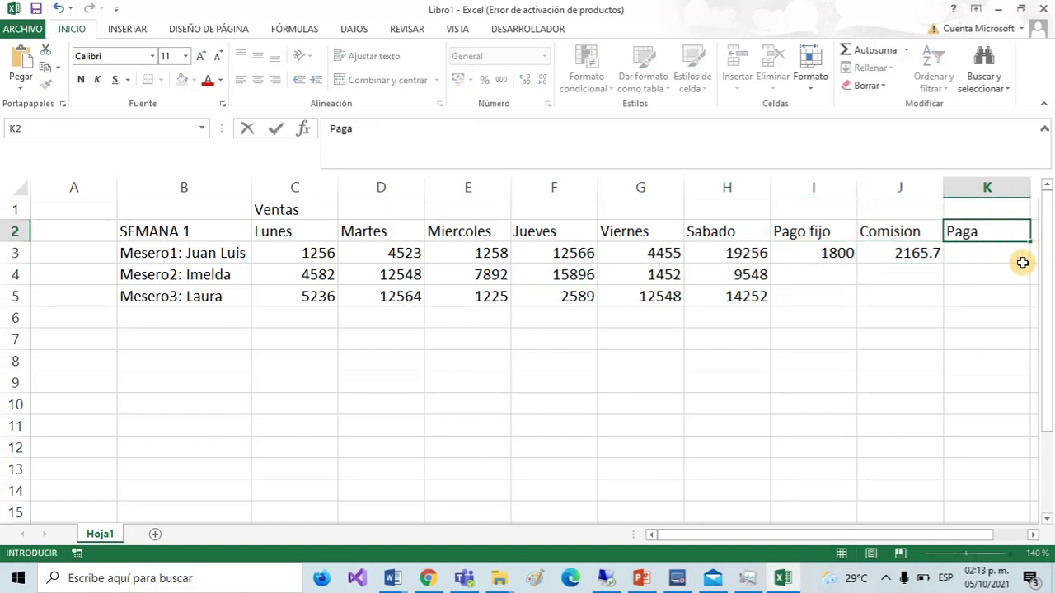
{"action": "key", "text": "BackSpace"}
{"action": "type", "text": "o total"}
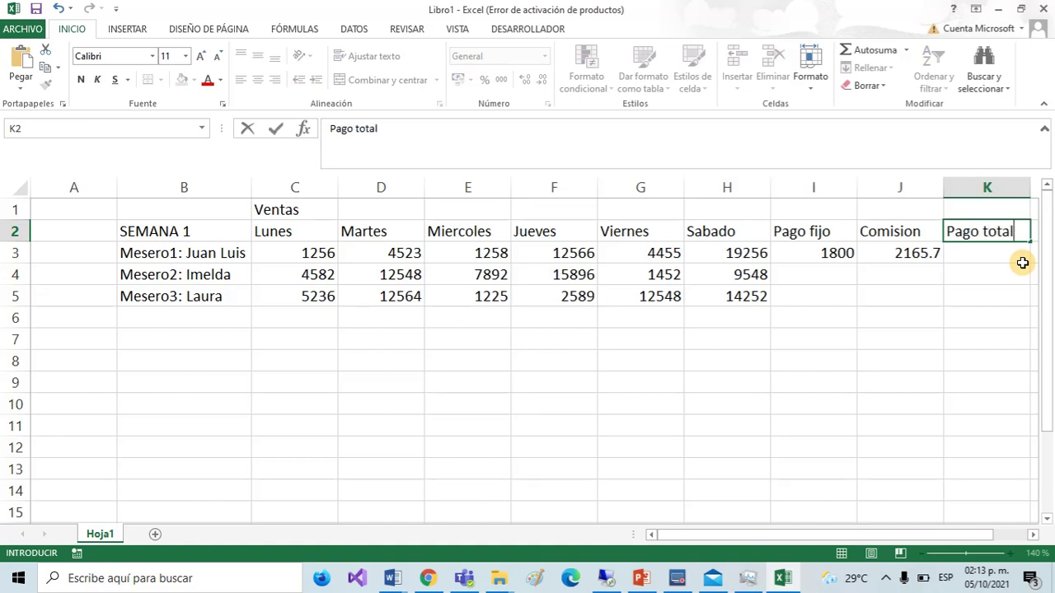
{"action": "key", "text": "BackSpace"}
{"action": "key", "text": "BackSpace"}
{"action": "key", "text": "BackSpace"}
{"action": "type", "text": "final"}
{"action": "key", "text": "Return"}
Calculate Mesero 1's Pago final in K3 with the formula =I3+J3 and review it.
{"action": "left_click", "coordinate": [839, 253]}
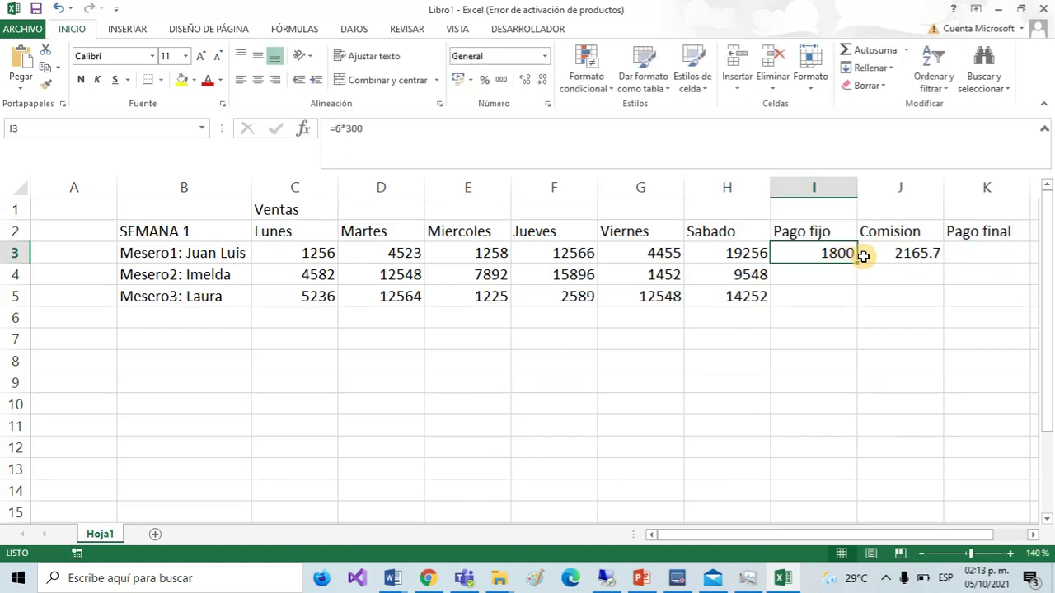
{"action": "left_click", "coordinate": [883, 254]}
{"action": "left_click", "coordinate": [1012, 258]}
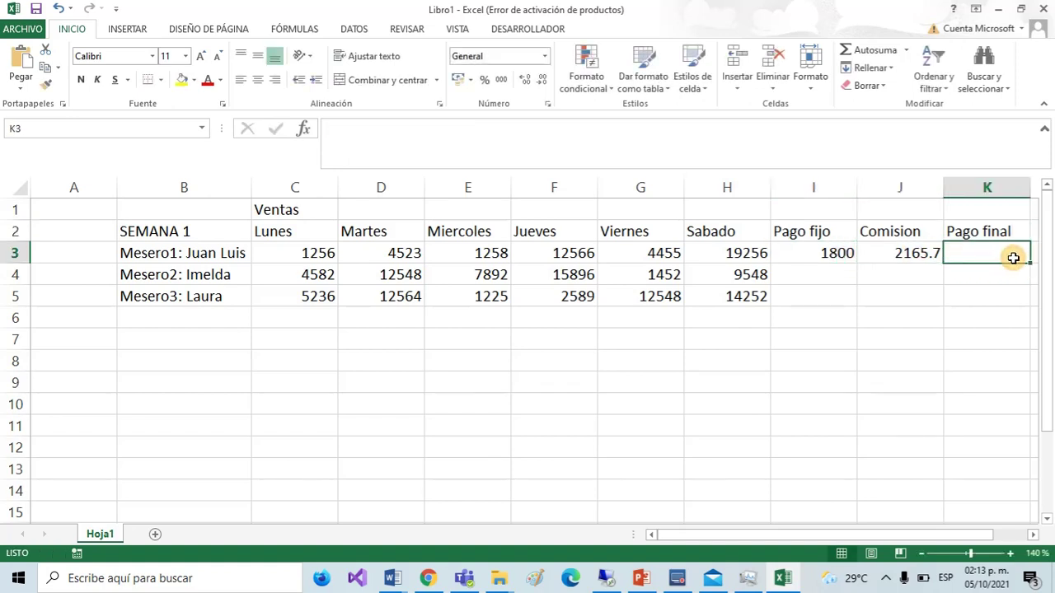
{"action": "type", "text": "="}
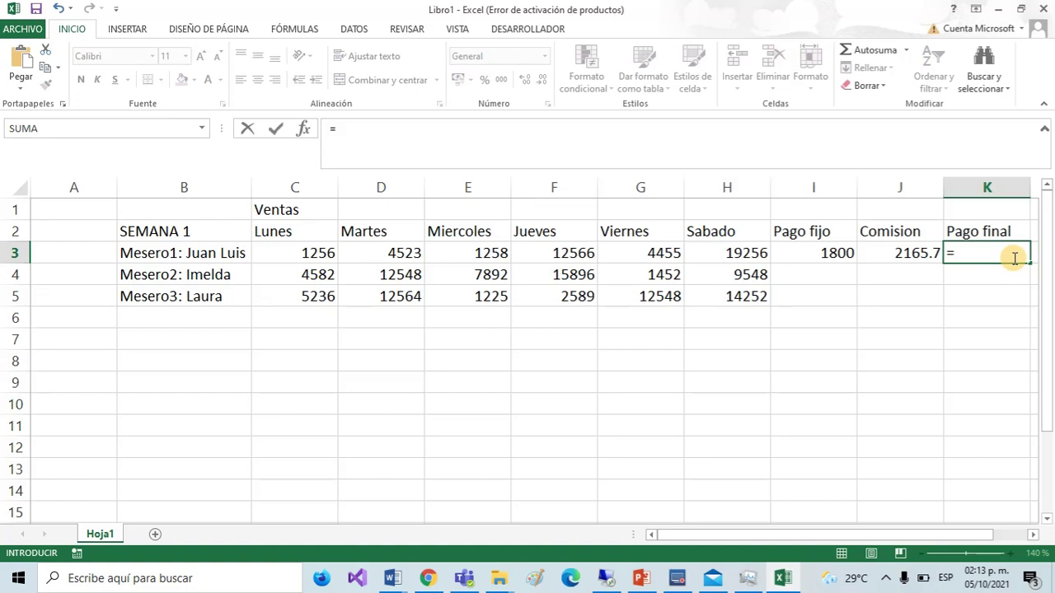
{"action": "left_click", "coordinate": [829, 257]}
{"action": "type", "text": "+"}
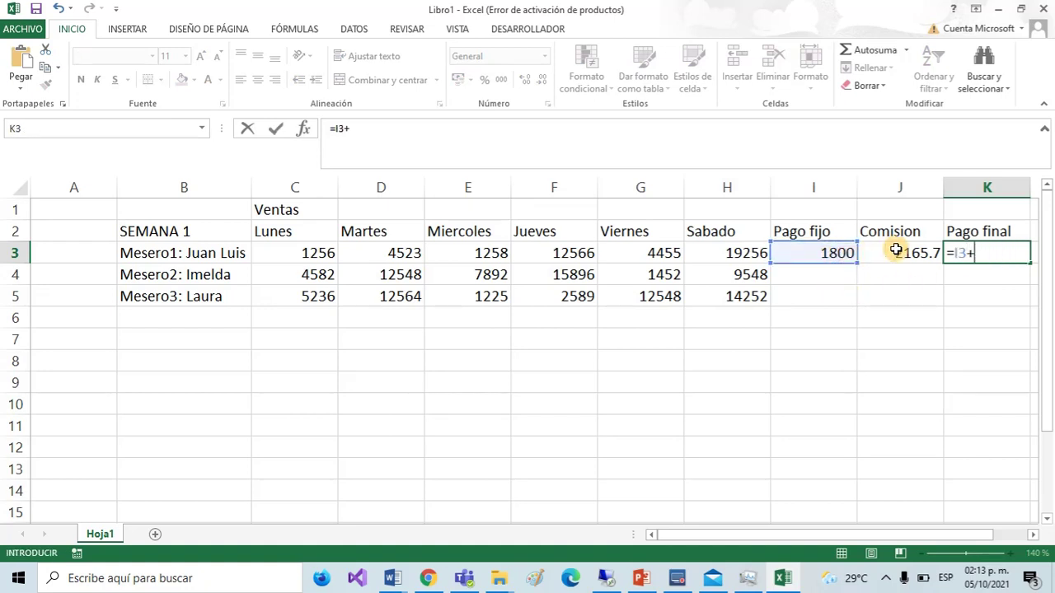
{"action": "left_click", "coordinate": [923, 259]}
{"action": "key", "text": "Return"}
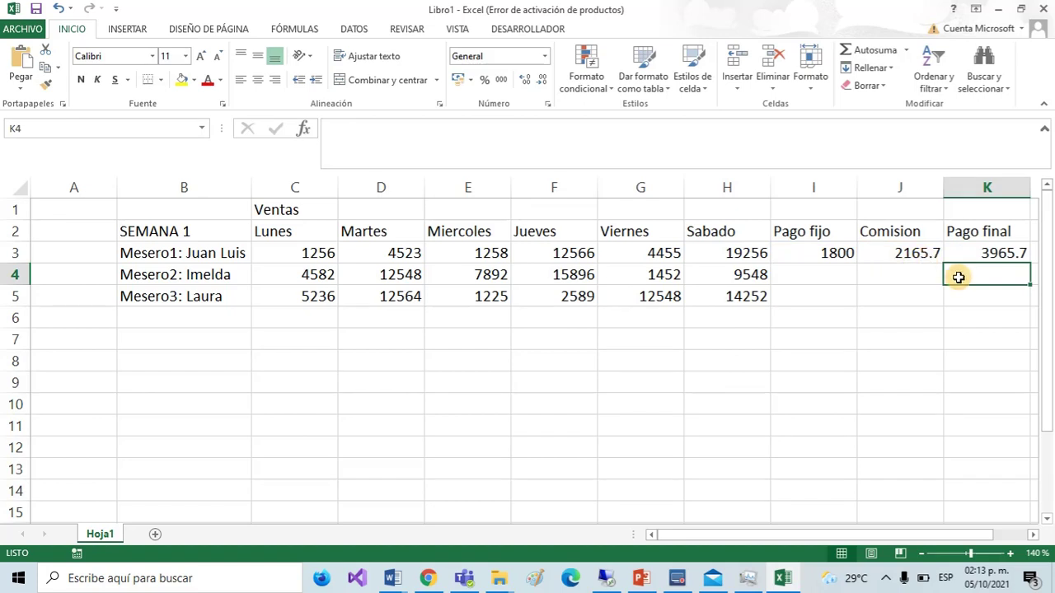
{"action": "left_click", "coordinate": [998, 255]}
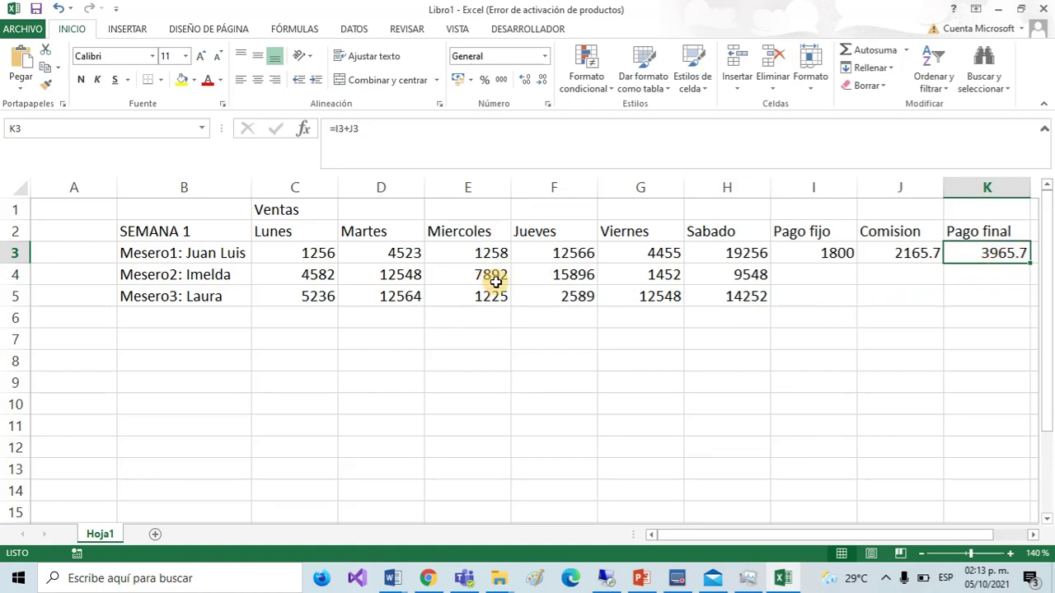
Examine the waiter rows in column B and the Pago fijo cells for the three waiters.
{"action": "left_click", "coordinate": [341, 338]}
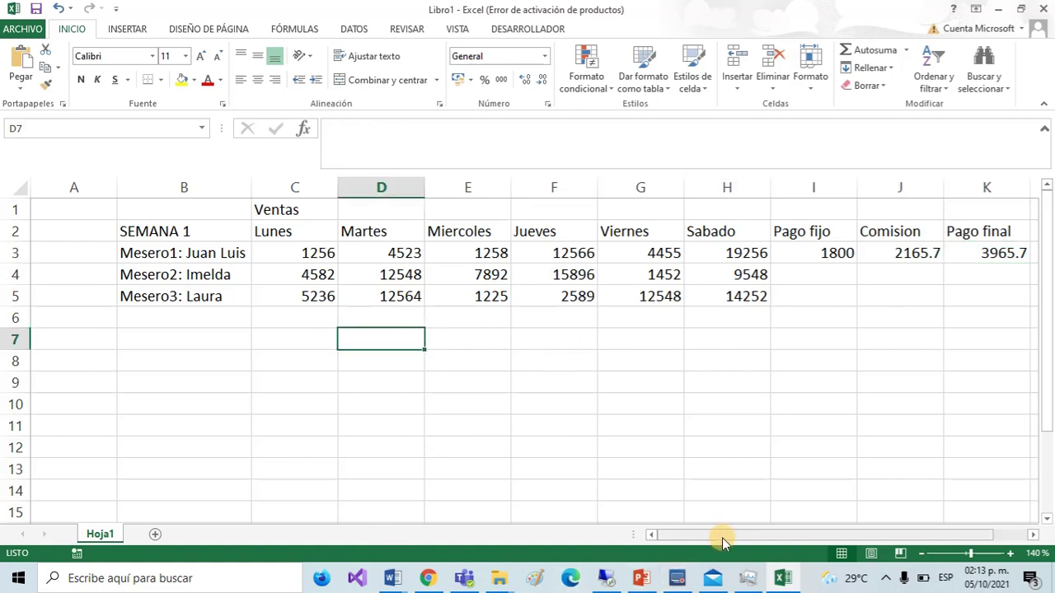
{"action": "mouse_move", "coordinate": [721, 538]}
{"action": "left_mouse_down"}
{"action": "mouse_move", "coordinate": [808, 537]}
{"action": "mouse_move", "coordinate": [700, 537]}
{"action": "mouse_move", "coordinate": [787, 537]}
{"action": "mouse_move", "coordinate": [732, 537]}
{"action": "left_mouse_up"}
{"action": "left_click", "coordinate": [219, 337]}
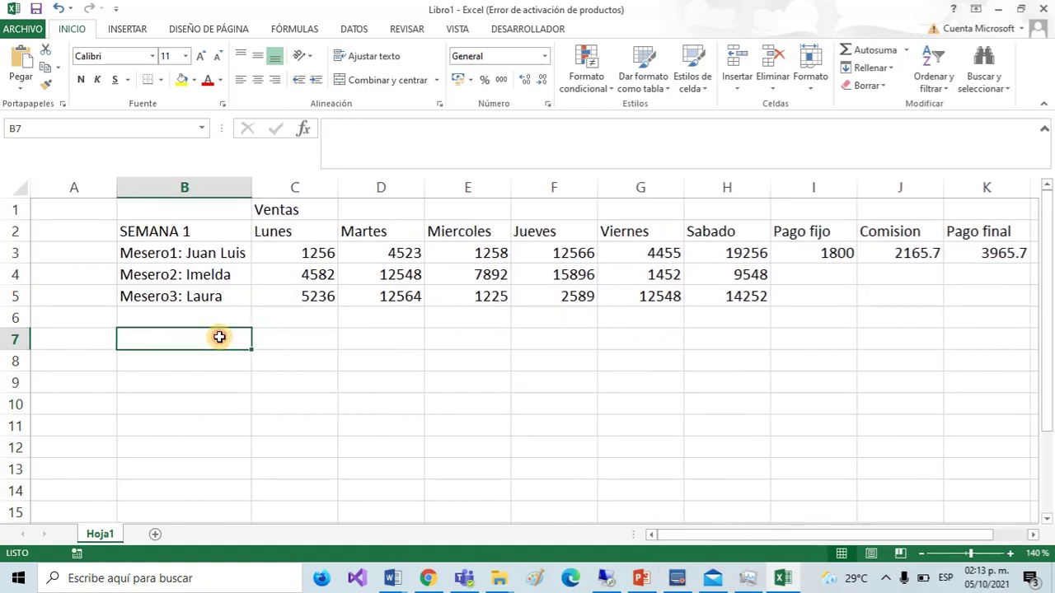
{"action": "left_click", "coordinate": [186, 256]}
{"action": "left_click", "coordinate": [197, 298]}
{"action": "left_click", "coordinate": [197, 277]}
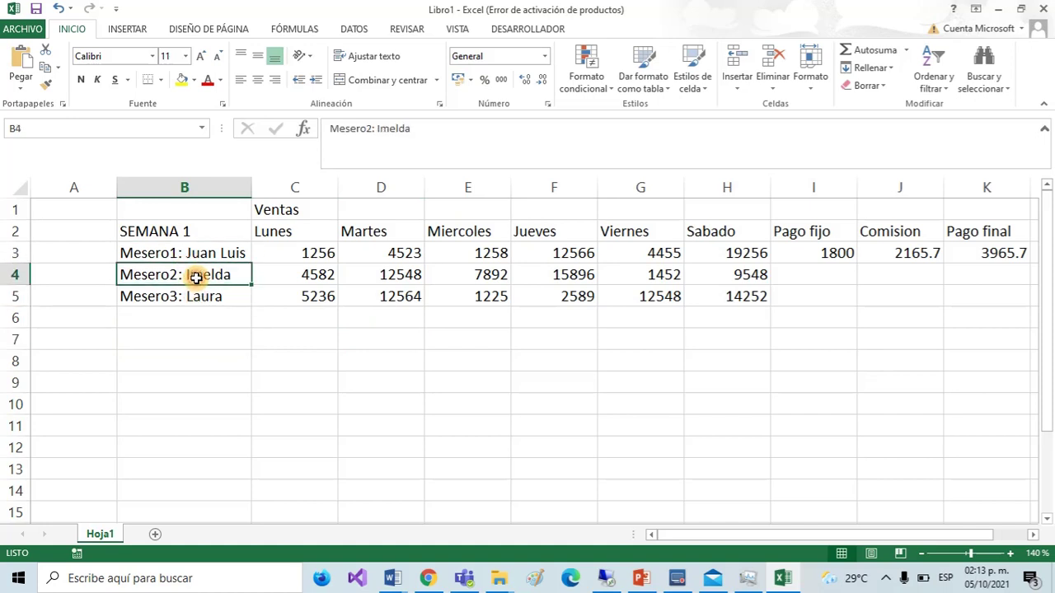
{"action": "left_click", "coordinate": [205, 364]}
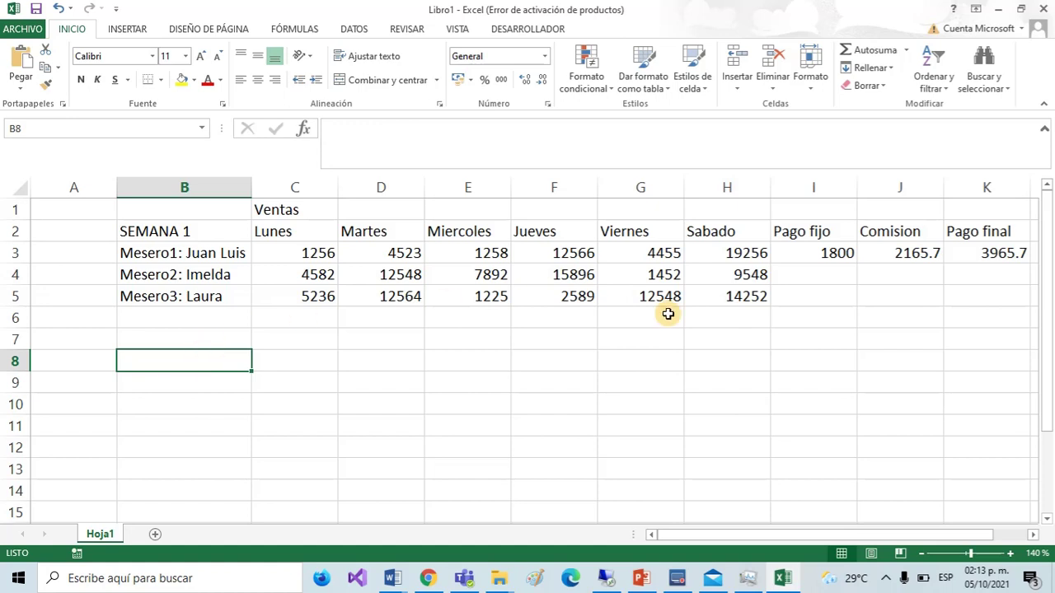
{"action": "left_click", "coordinate": [839, 273]}
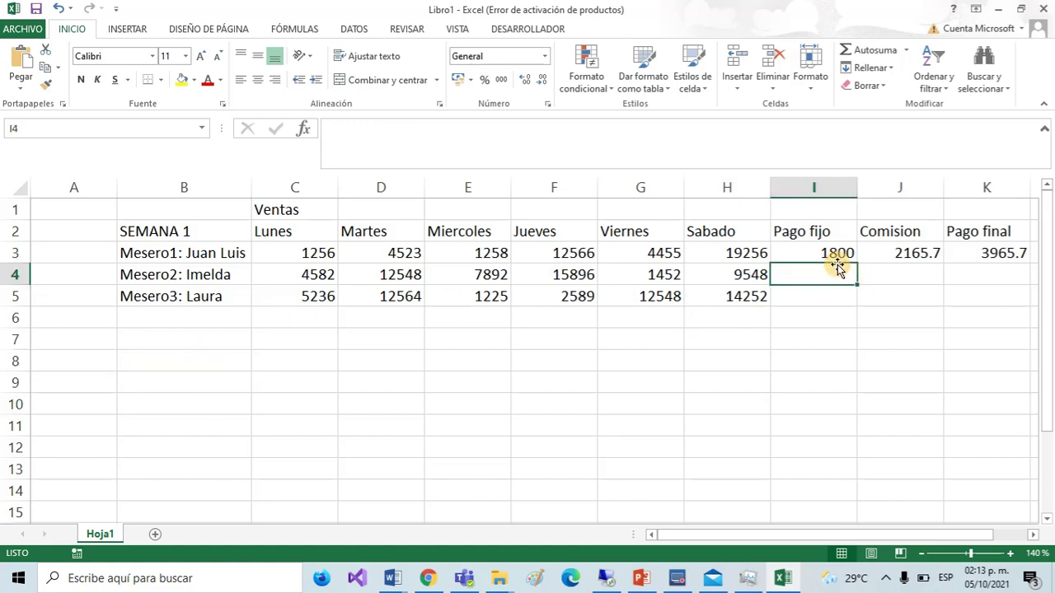
{"action": "left_click", "coordinate": [837, 261]}
{"action": "left_click", "coordinate": [838, 297]}
{"action": "left_click", "coordinate": [836, 321]}
{"action": "left_click", "coordinate": [829, 273]}
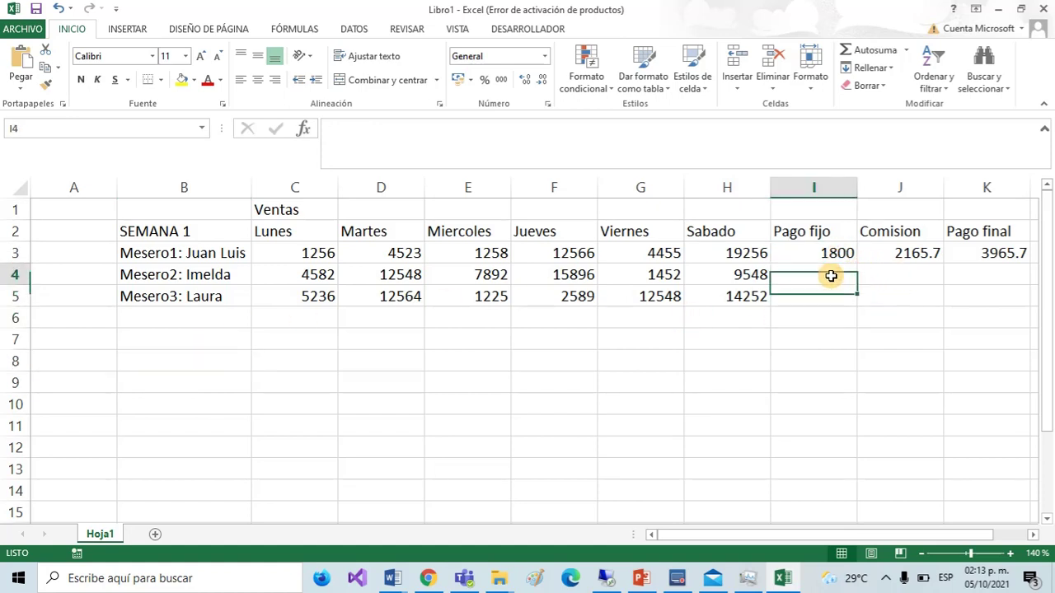
{"action": "left_click", "coordinate": [822, 300]}
{"action": "left_click", "coordinate": [829, 359]}
{"action": "left_click", "coordinate": [827, 373]}
{"action": "left_click", "coordinate": [829, 294]}
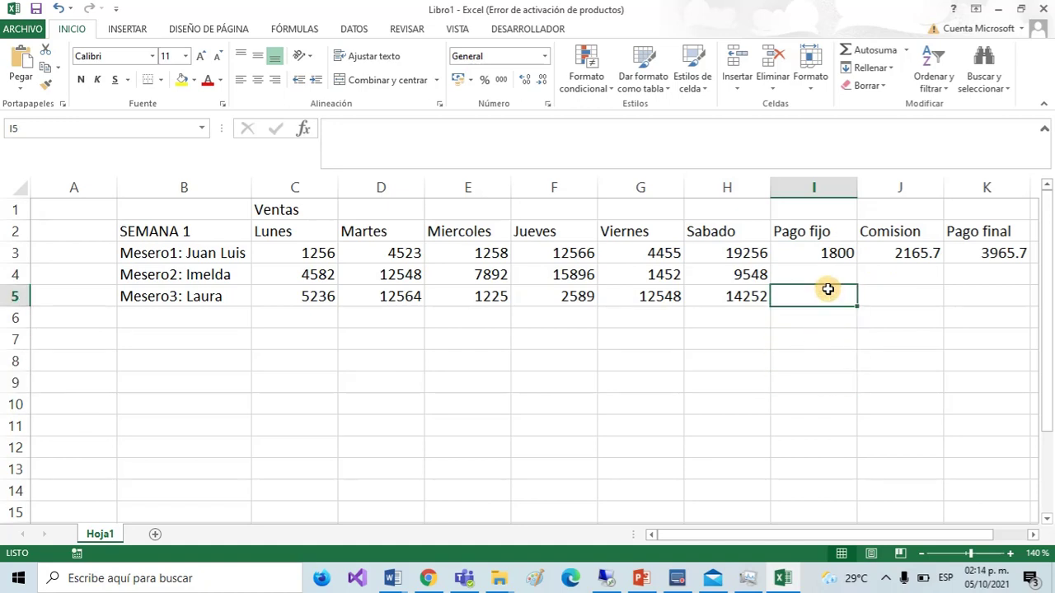
Dismiss the chat notification and fill the Pago fijo formula from I3 down through I5 for the other two waiters.
{"action": "left_click_drag", "start_coordinate": [755, 540], "coordinate": [772, 539]}
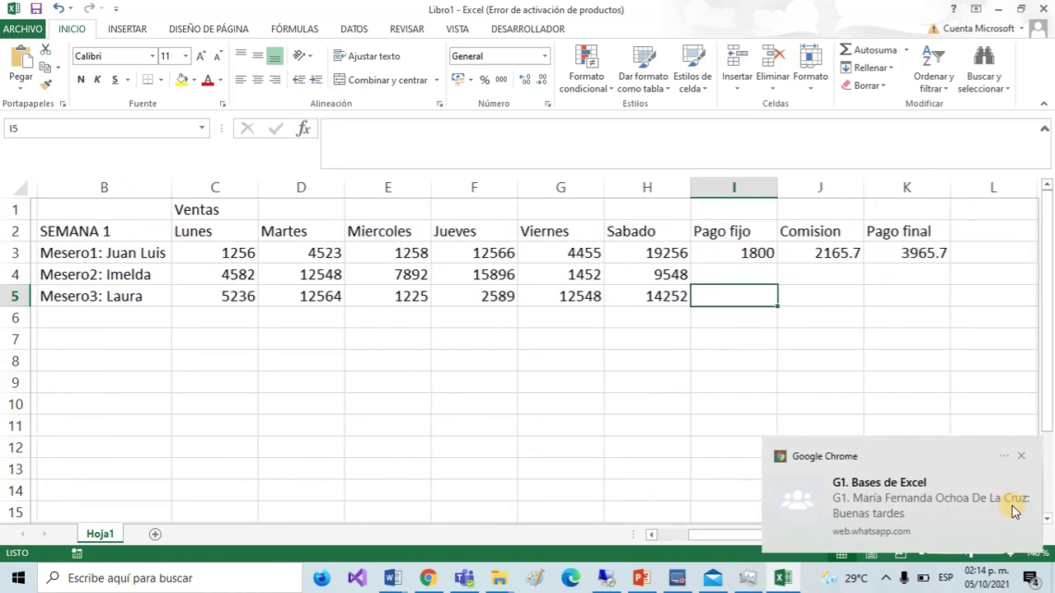
{"action": "left_click", "coordinate": [1023, 457]}
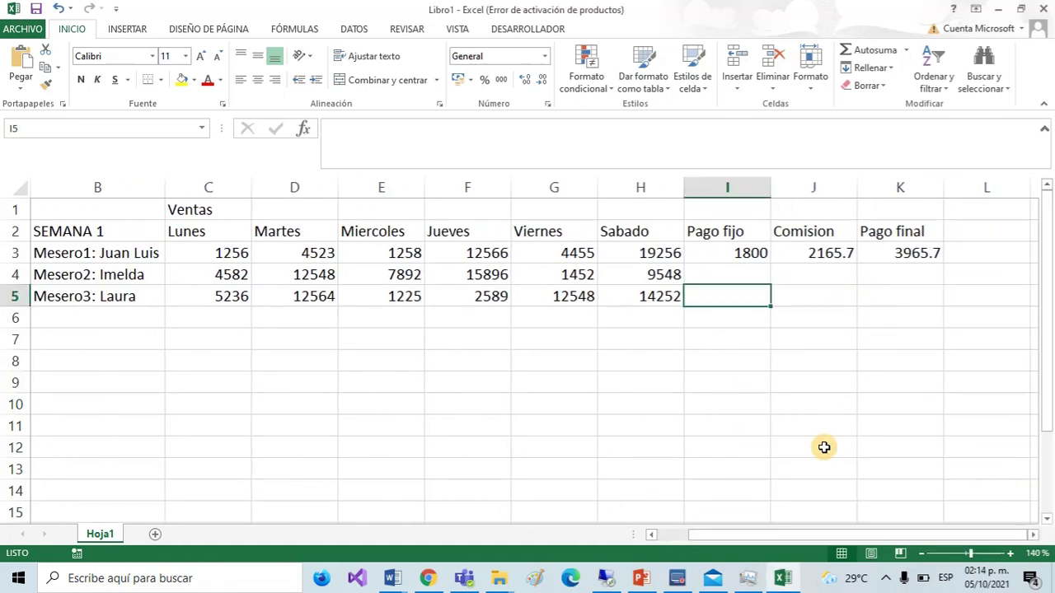
{"action": "left_click", "coordinate": [750, 256]}
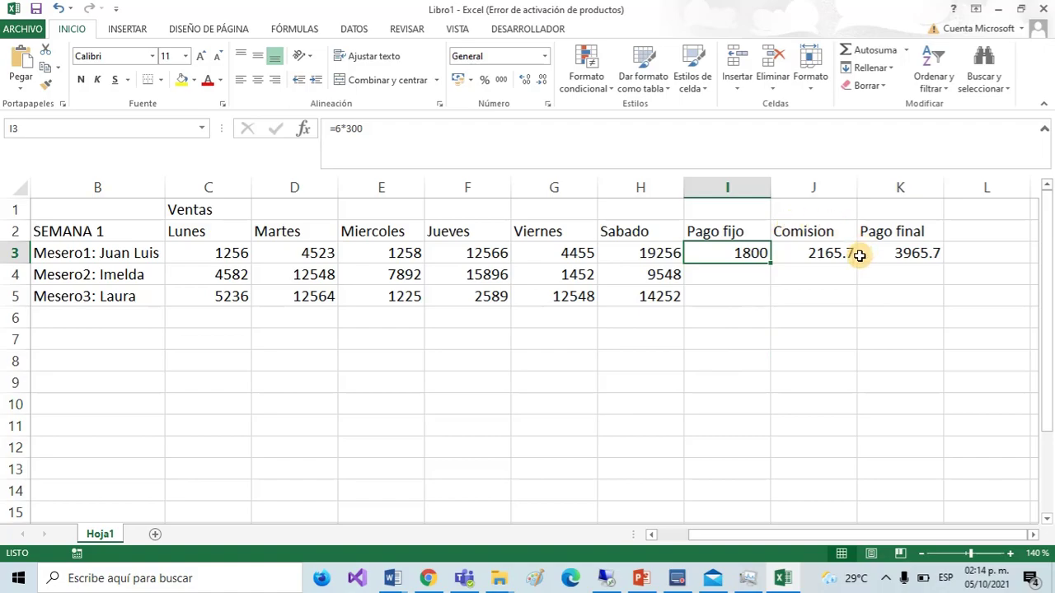
{"action": "left_click", "coordinate": [737, 333]}
{"action": "left_click", "coordinate": [741, 257]}
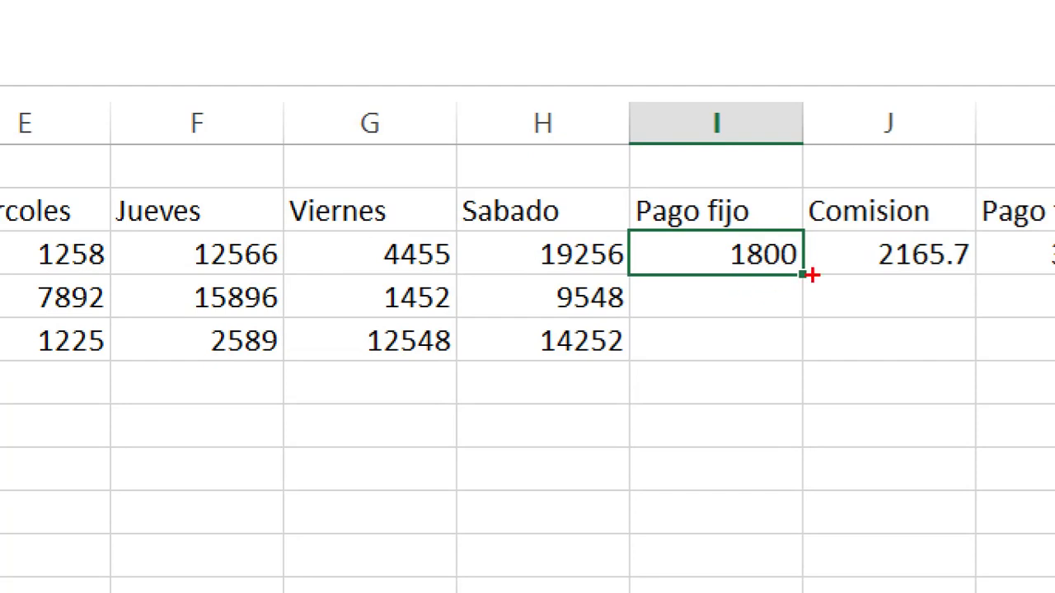
{"action": "left_click_drag", "start_coordinate": [798, 261], "coordinate": [813, 285]}
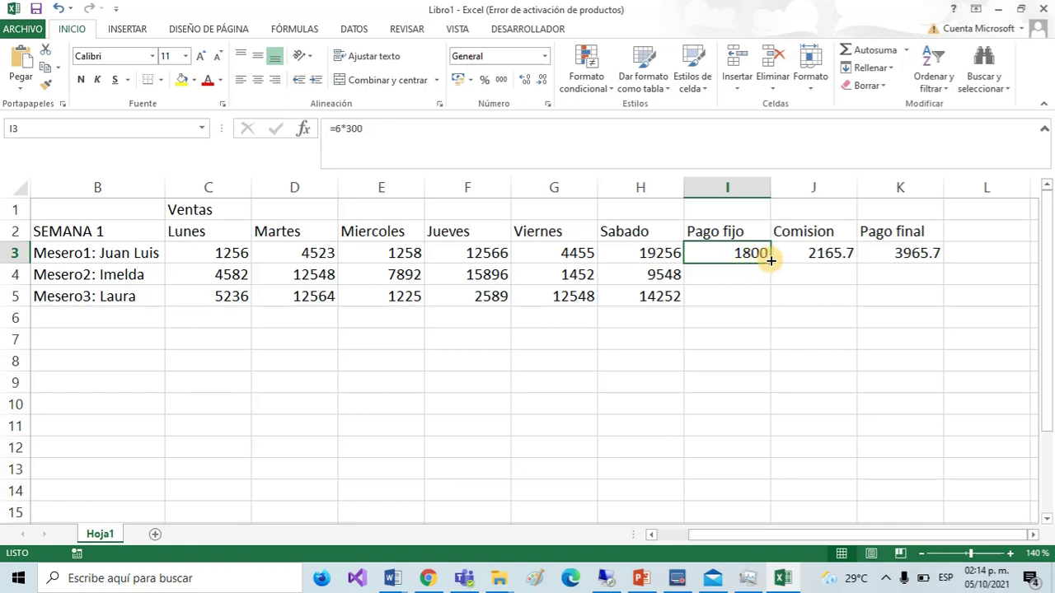
{"action": "left_click_drag", "start_coordinate": [770, 261], "coordinate": [770, 302]}
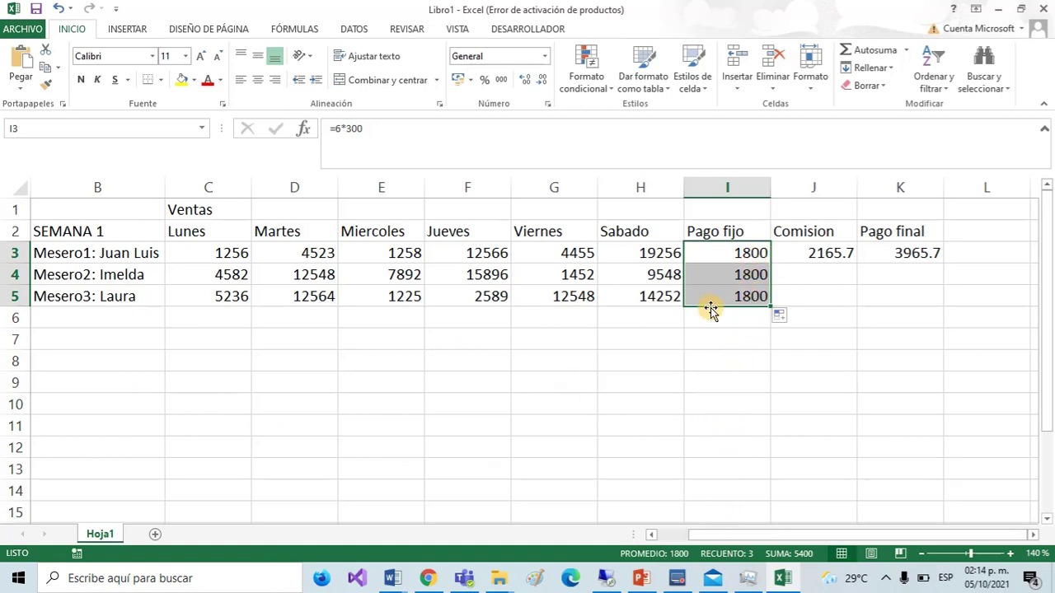
Examine the filled Pago fijo formulas in I3 through I5, leaving them unedited.
{"action": "left_click", "coordinate": [718, 334]}
{"action": "left_click", "coordinate": [736, 257]}
{"action": "left_click", "coordinate": [729, 320]}
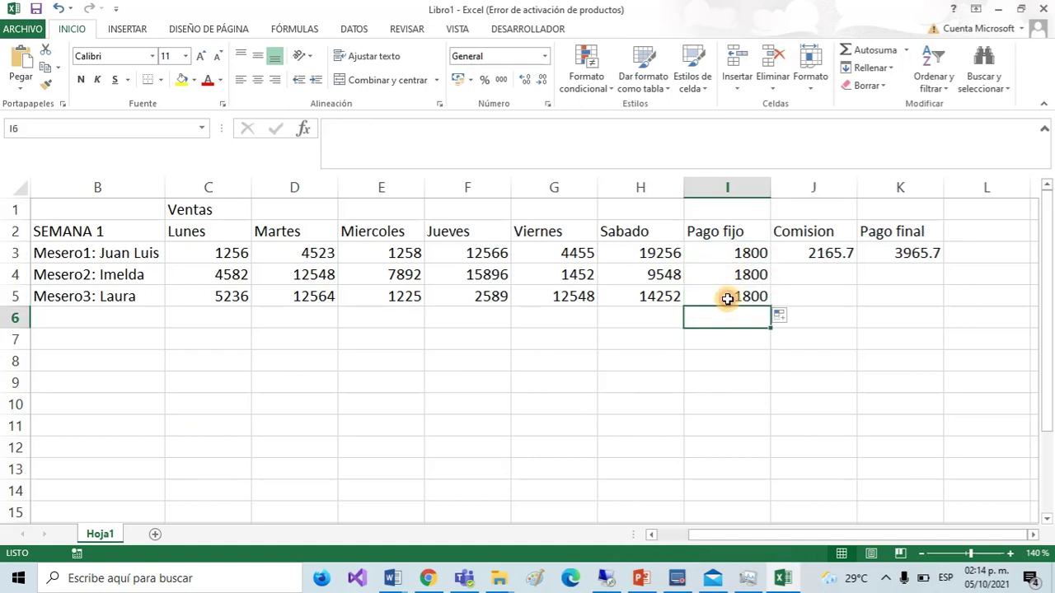
{"action": "left_click", "coordinate": [735, 260]}
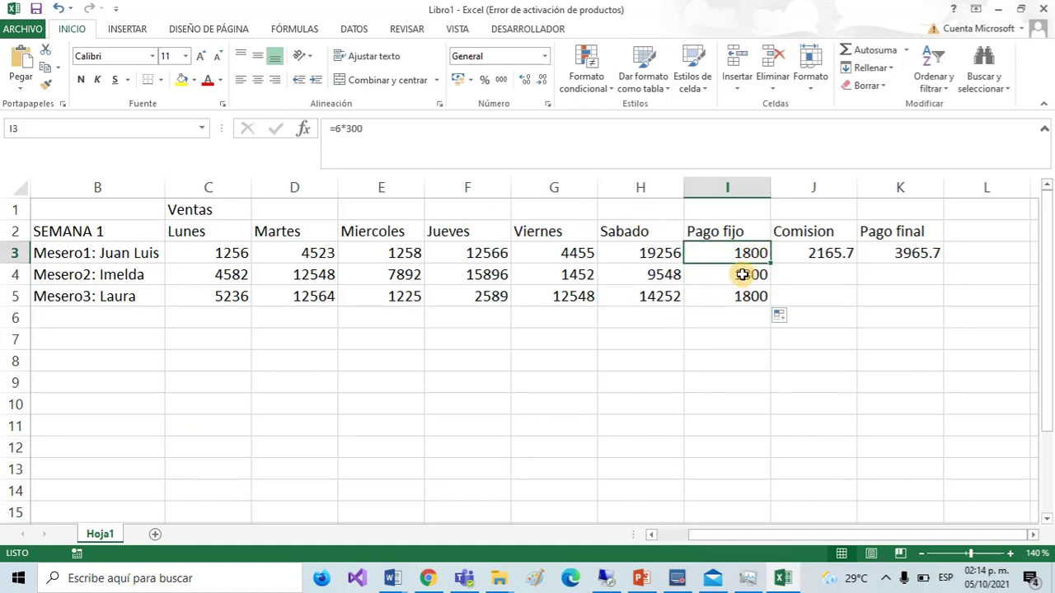
{"action": "left_click", "coordinate": [742, 313]}
{"action": "left_click", "coordinate": [742, 253]}
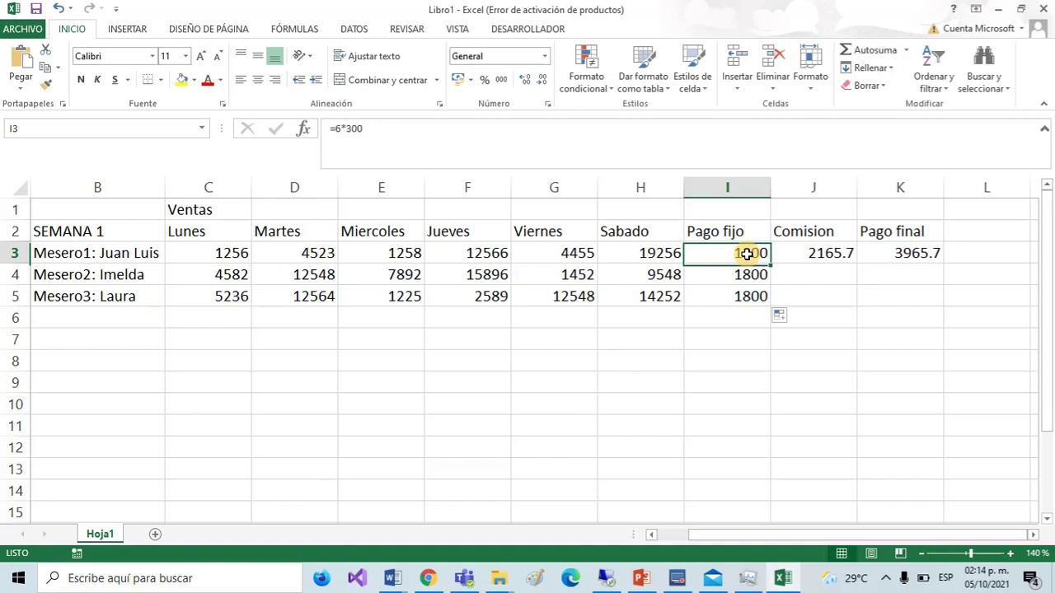
{"action": "left_click", "coordinate": [742, 295]}
{"action": "left_click", "coordinate": [743, 257]}
{"action": "left_click", "coordinate": [743, 276]}
{"action": "left_click", "coordinate": [743, 297]}
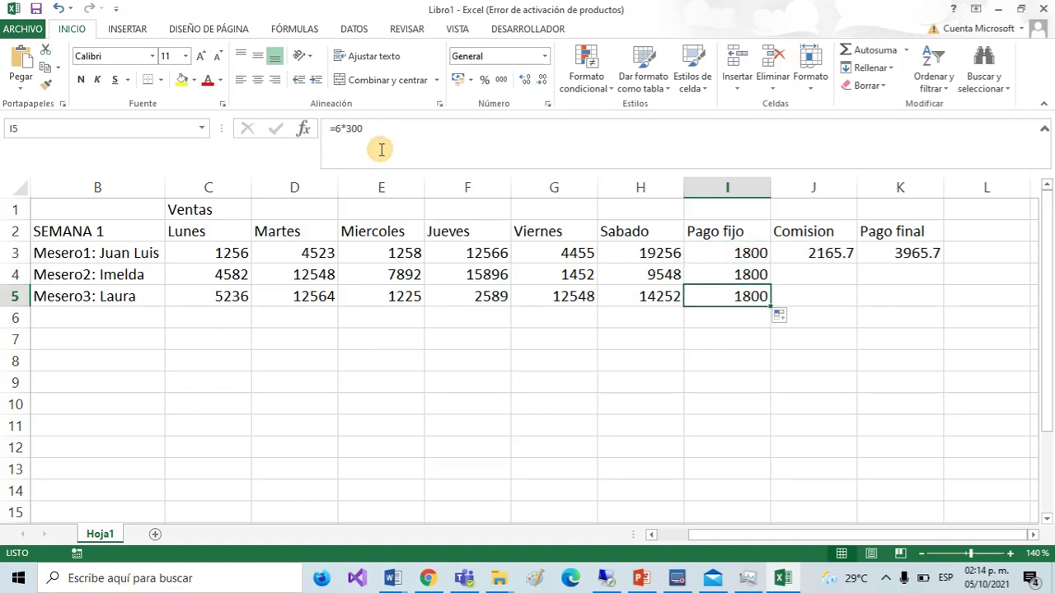
{"action": "left_click", "coordinate": [365, 129]}
{"action": "left_click_drag", "start_coordinate": [364, 130], "coordinate": [336, 129]}
{"action": "left_click", "coordinate": [554, 297]}
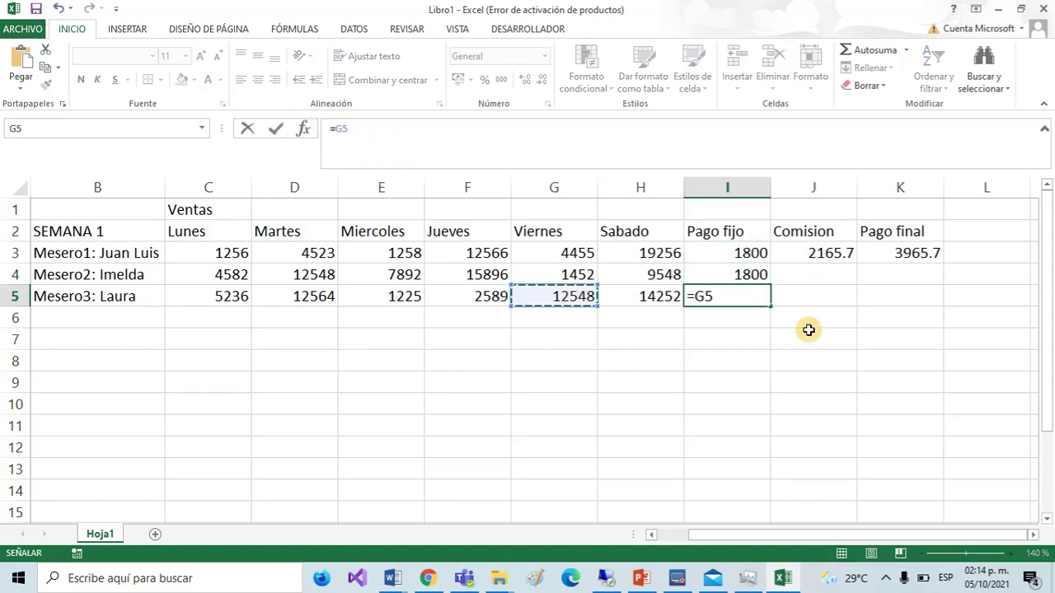
{"action": "key", "text": "Escape"}
Fill the Comision formula from J3 down through J5 for the other two waiters.
{"action": "left_click", "coordinate": [832, 257]}
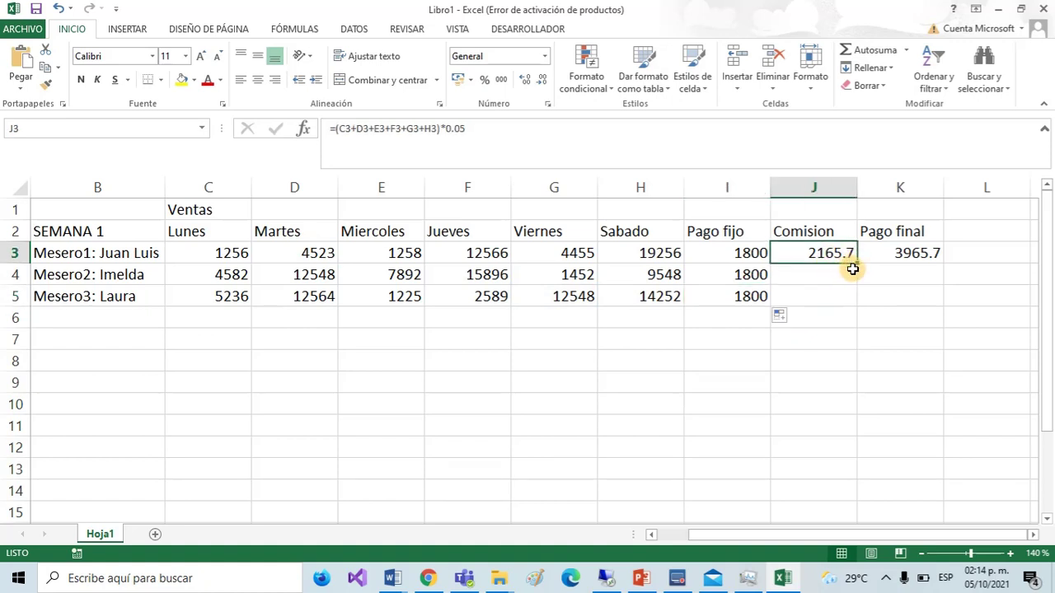
{"action": "left_click_drag", "start_coordinate": [857, 262], "coordinate": [850, 302]}
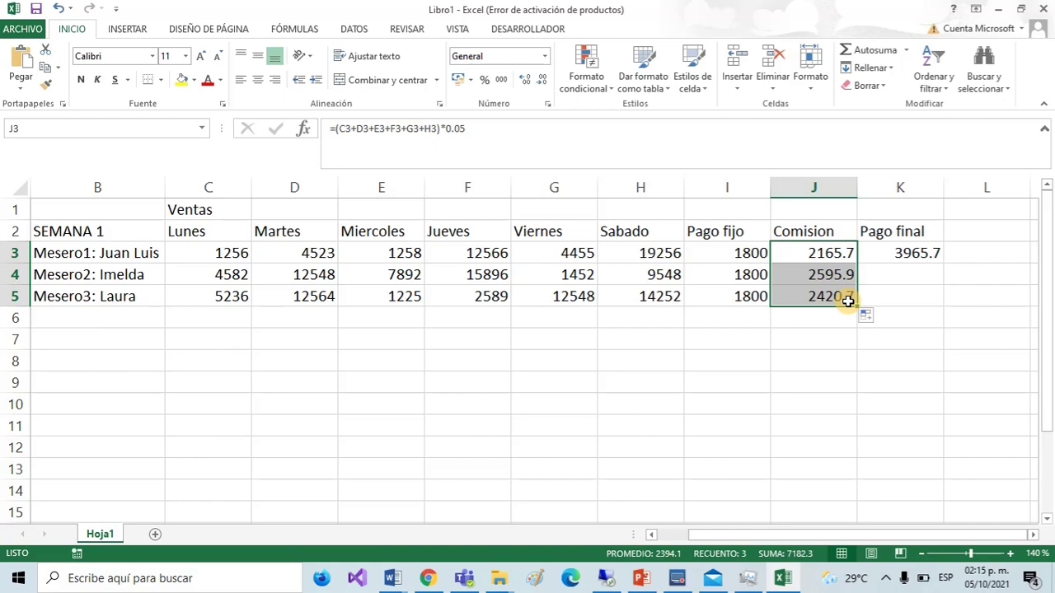
{"action": "left_click", "coordinate": [822, 346]}
Examine the cell references in the Comision formulas of J4, J3 and J5 to compare the rows they use.
{"action": "left_click", "coordinate": [827, 274]}
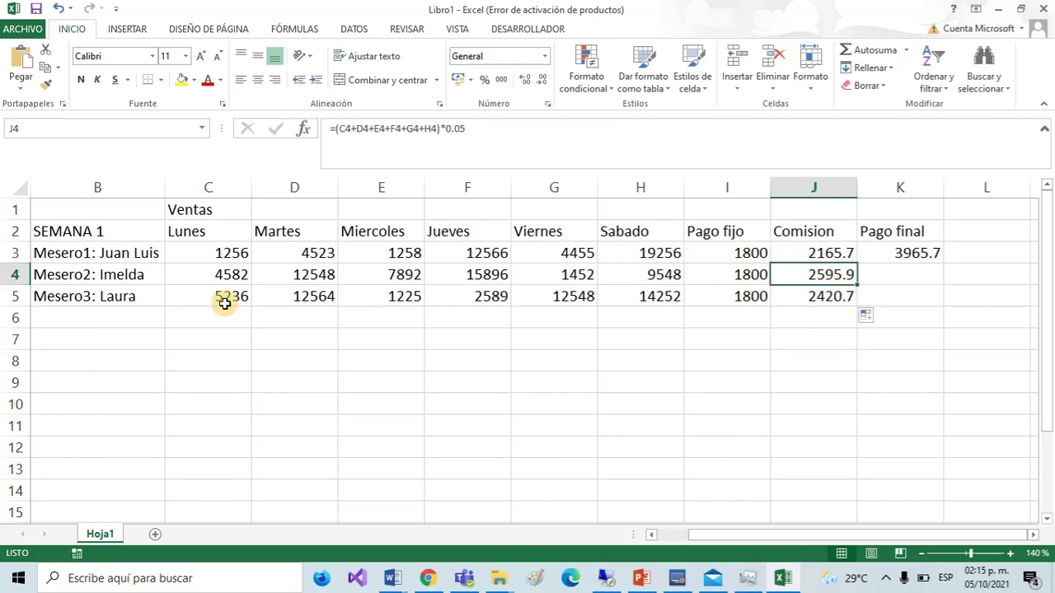
{"action": "double_click", "coordinate": [816, 275]}
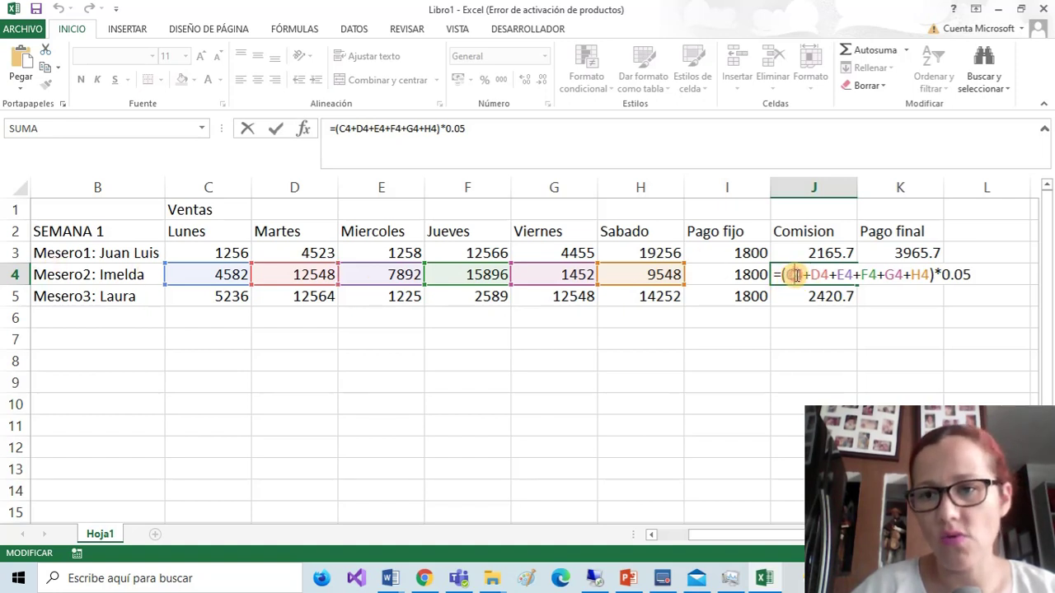
{"action": "key", "text": "Escape"}
{"action": "double_click", "coordinate": [841, 254]}
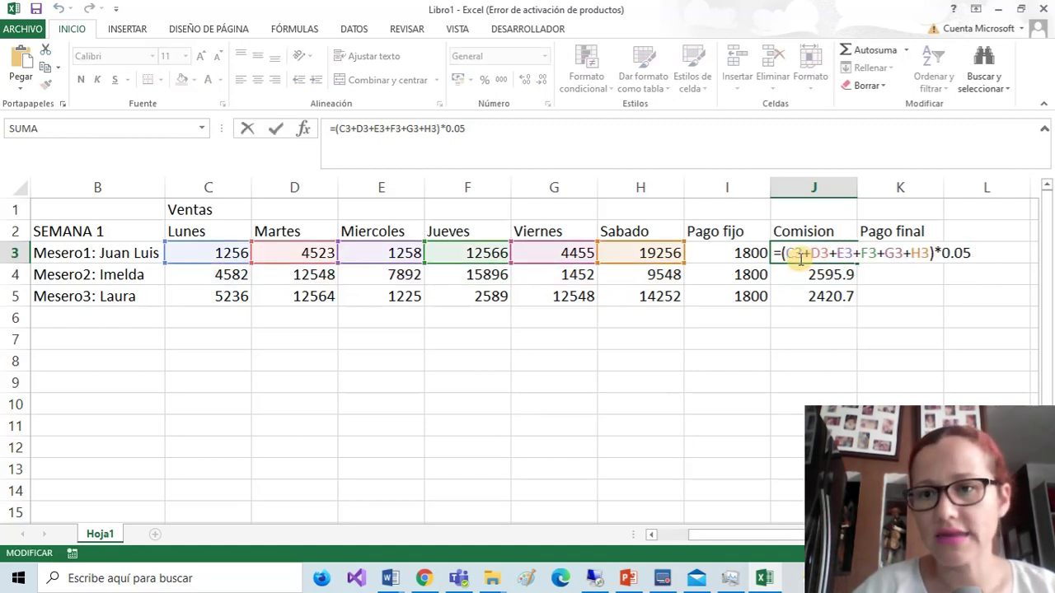
{"action": "left_click", "coordinate": [822, 296]}
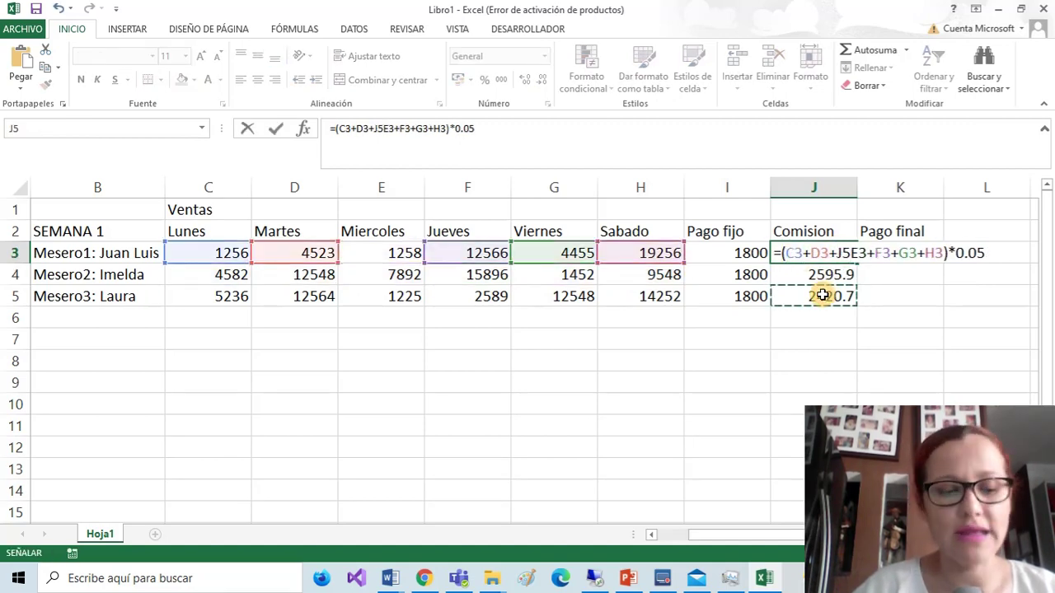
{"action": "key", "text": "Escape"}
{"action": "double_click", "coordinate": [826, 301]}
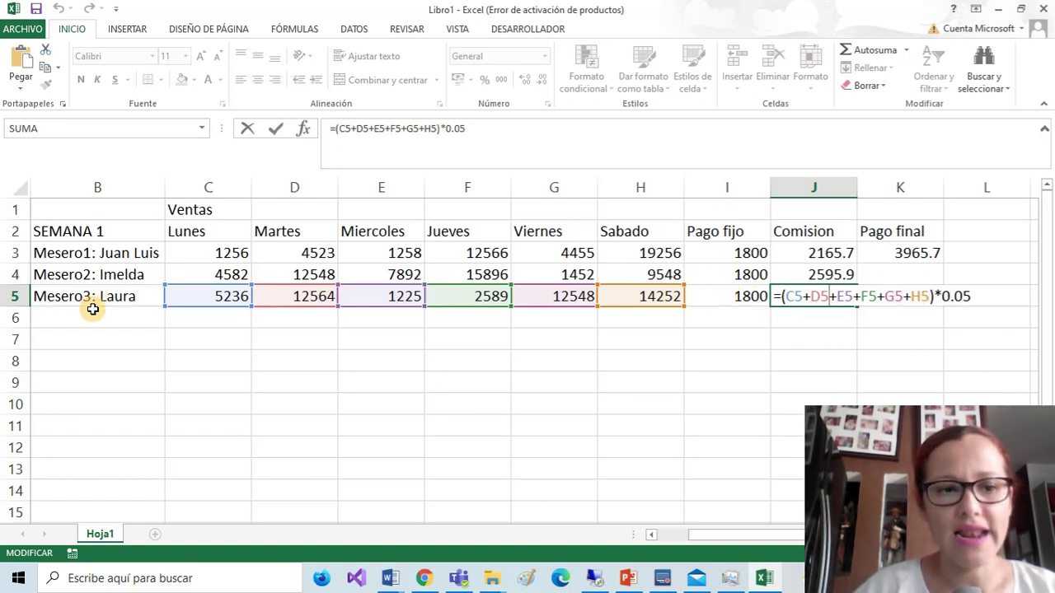
{"action": "key", "text": "Return"}
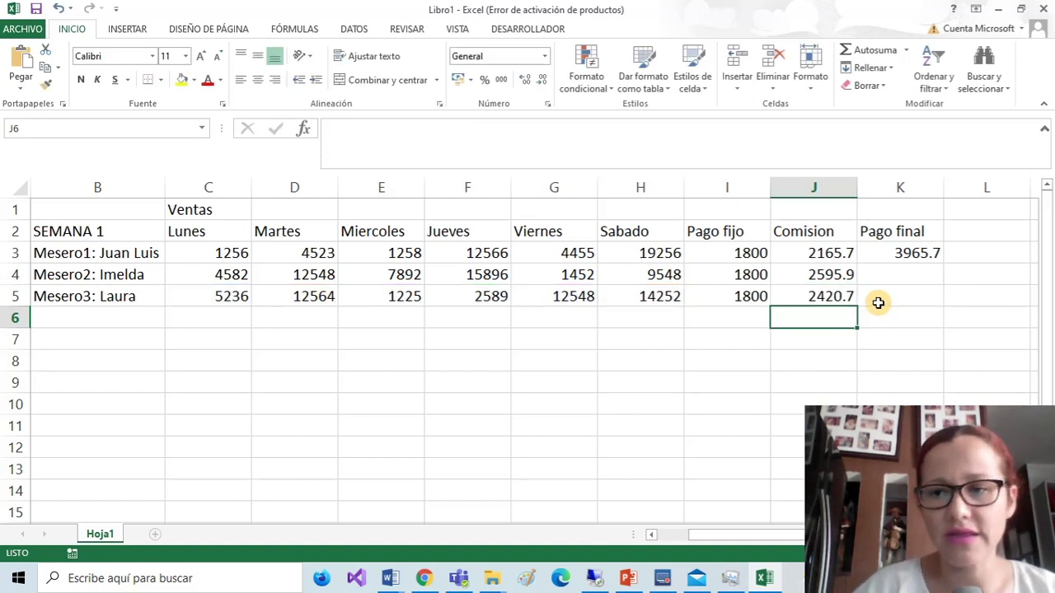
{"action": "left_click", "coordinate": [907, 253]}
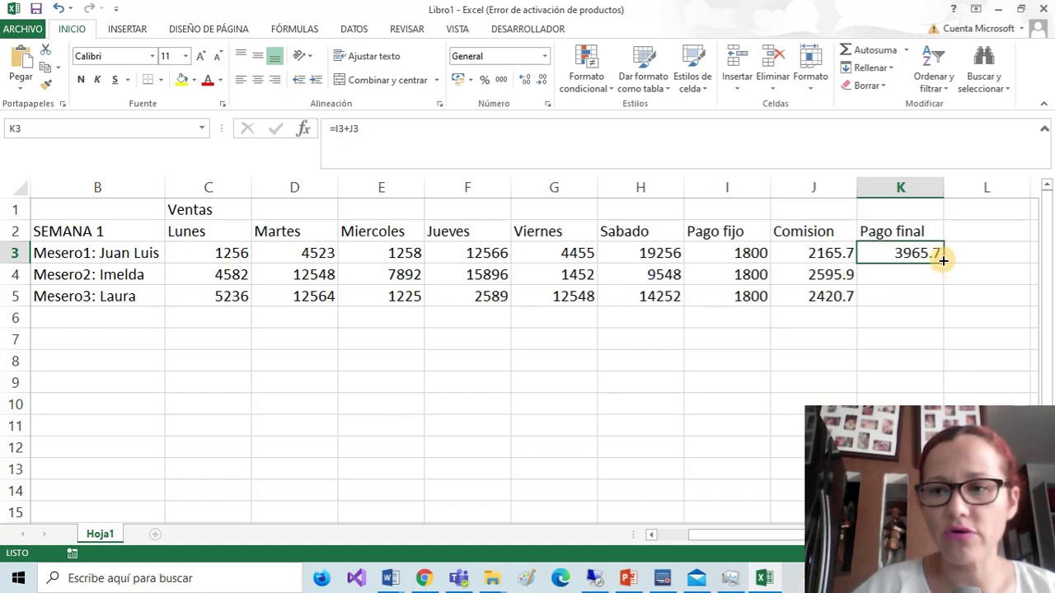
{"action": "left_click_drag", "start_coordinate": [944, 264], "coordinate": [946, 305]}
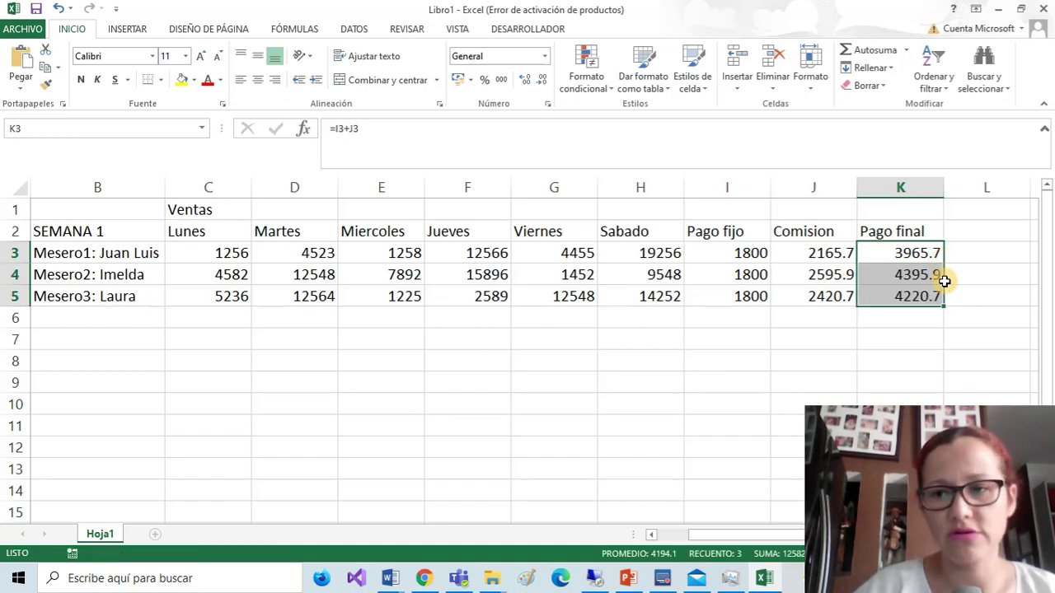
{"action": "key", "text": "ctrl+z"}
Fill the Pago final formula from K3 down through K5 and check the formula in K5.
{"action": "left_click", "coordinate": [934, 302]}
{"action": "left_click", "coordinate": [933, 256]}
{"action": "left_click_drag", "start_coordinate": [938, 262], "coordinate": [941, 305]}
{"action": "left_click", "coordinate": [921, 346]}
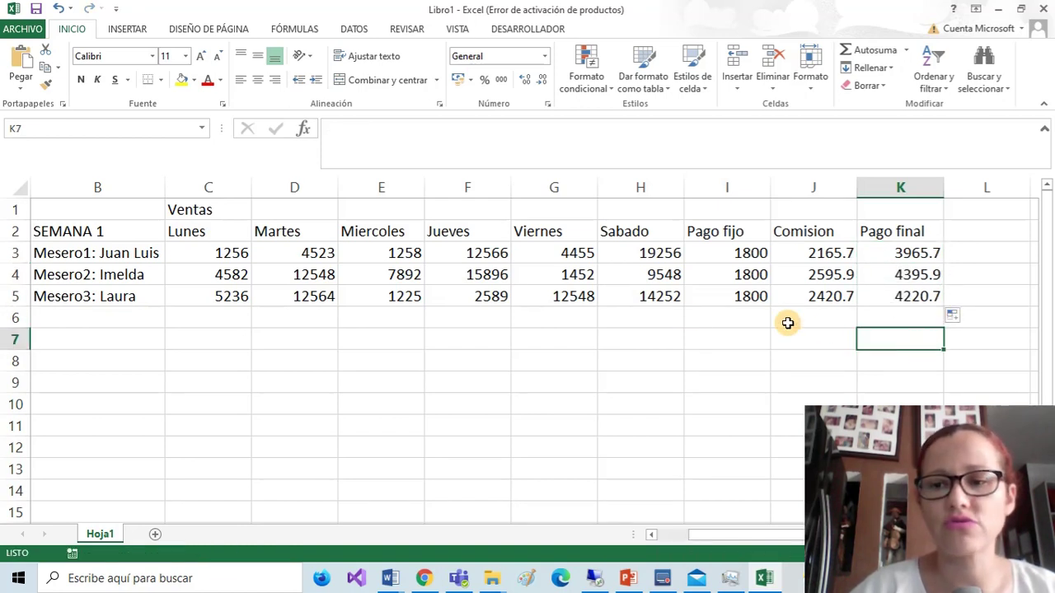
{"action": "left_click", "coordinate": [915, 301]}
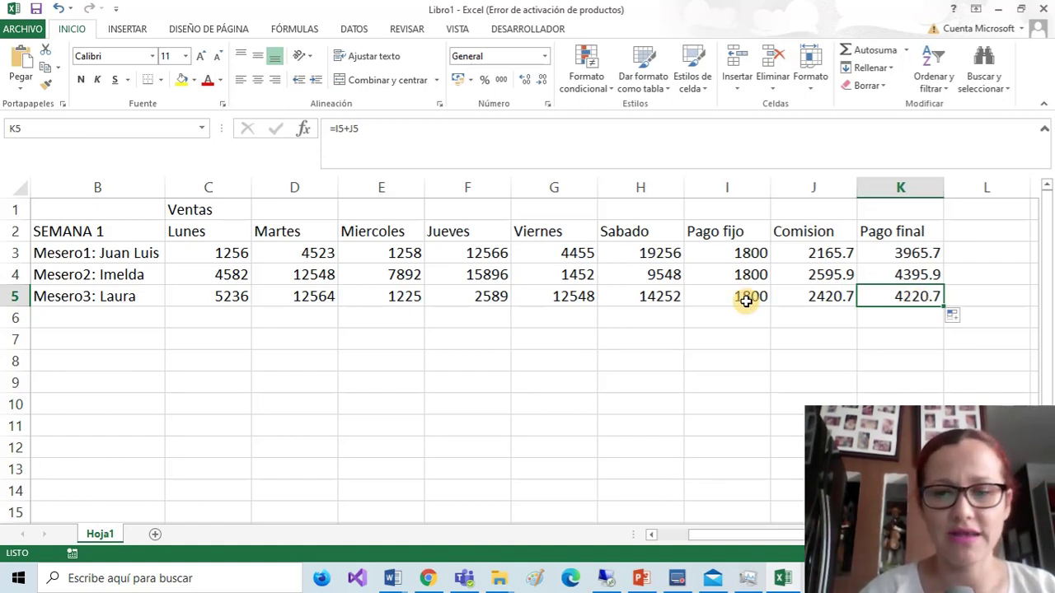
Add the row label "Total venta por día" in B6, below the last waiter.
{"action": "double_click", "coordinate": [139, 325]}
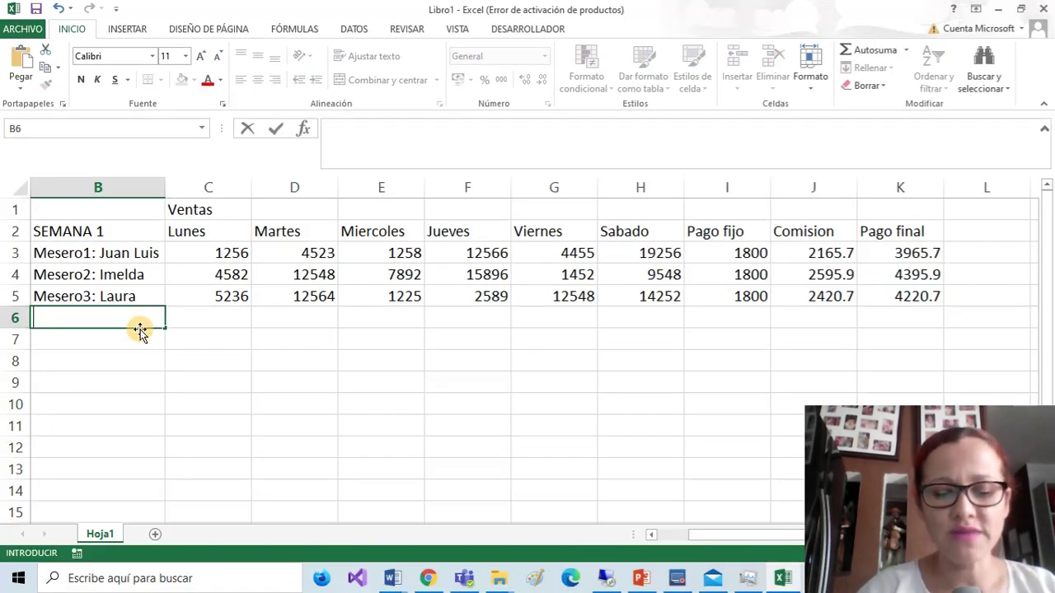
{"action": "type", "text": "Total venta por"}
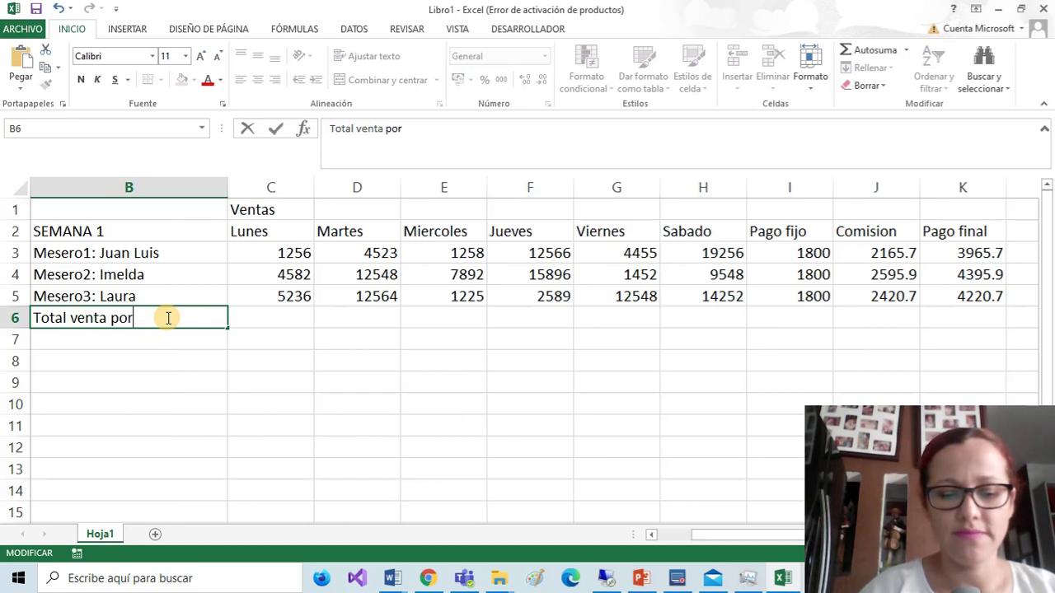
{"action": "type", "text": " día"}
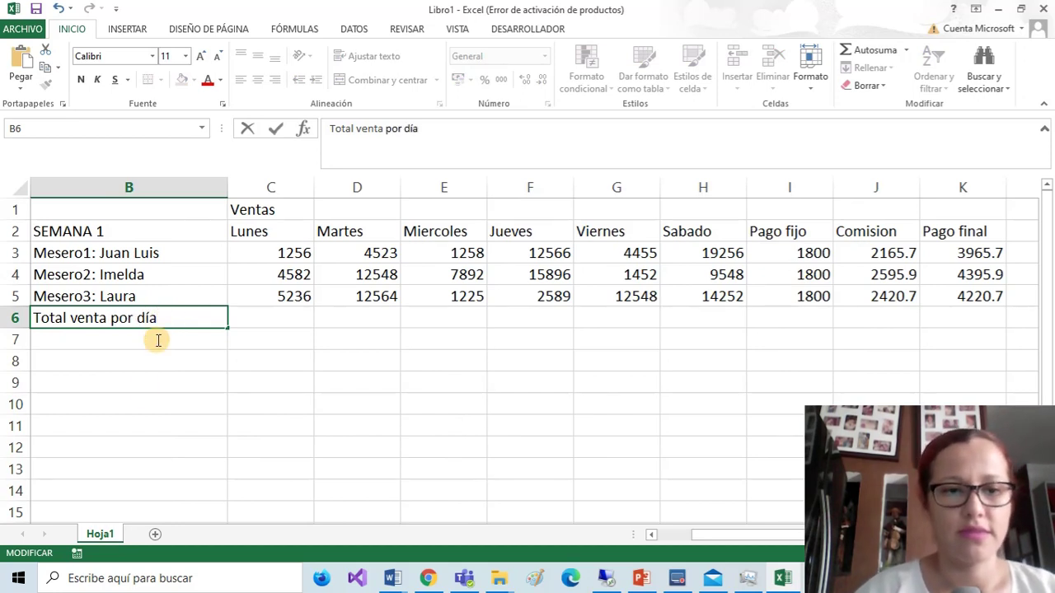
{"action": "left_click", "coordinate": [124, 455]}
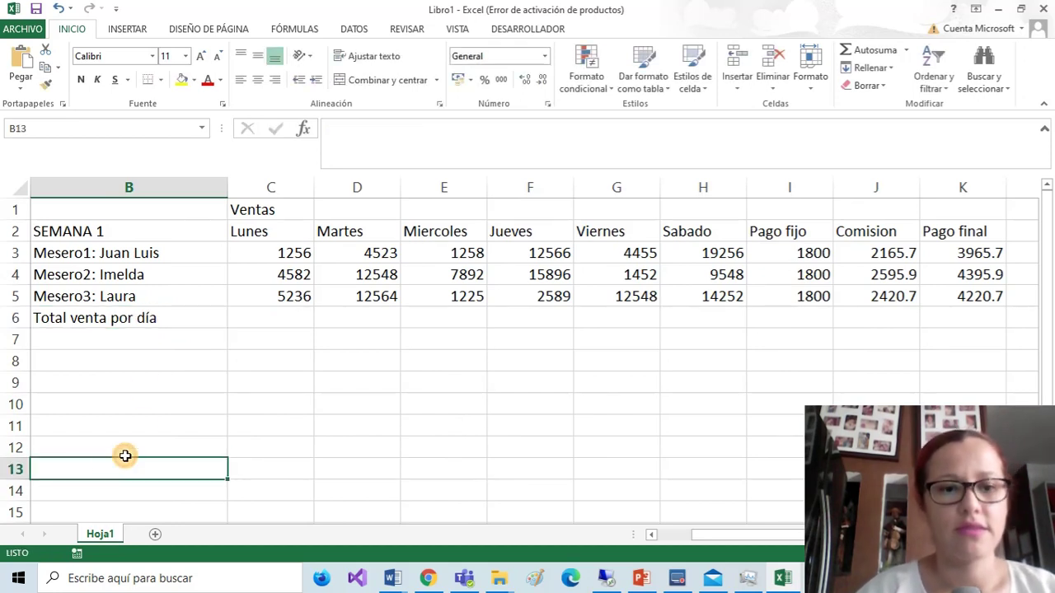
Add the row label "Porimedio de venta por día" in B7.
{"action": "left_click", "coordinate": [170, 345]}
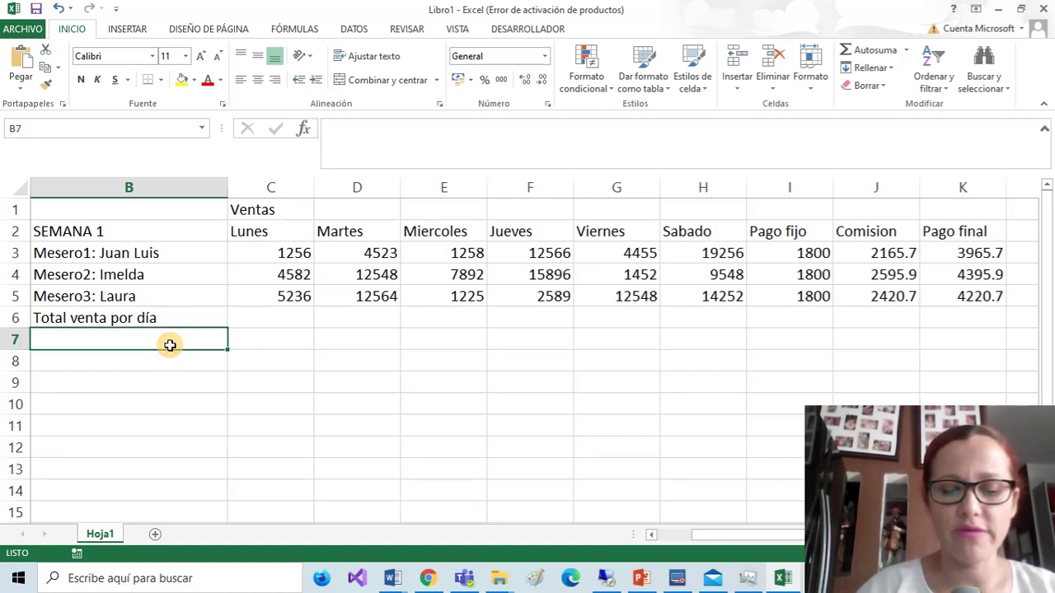
{"action": "type", "text": "Porimedio "}
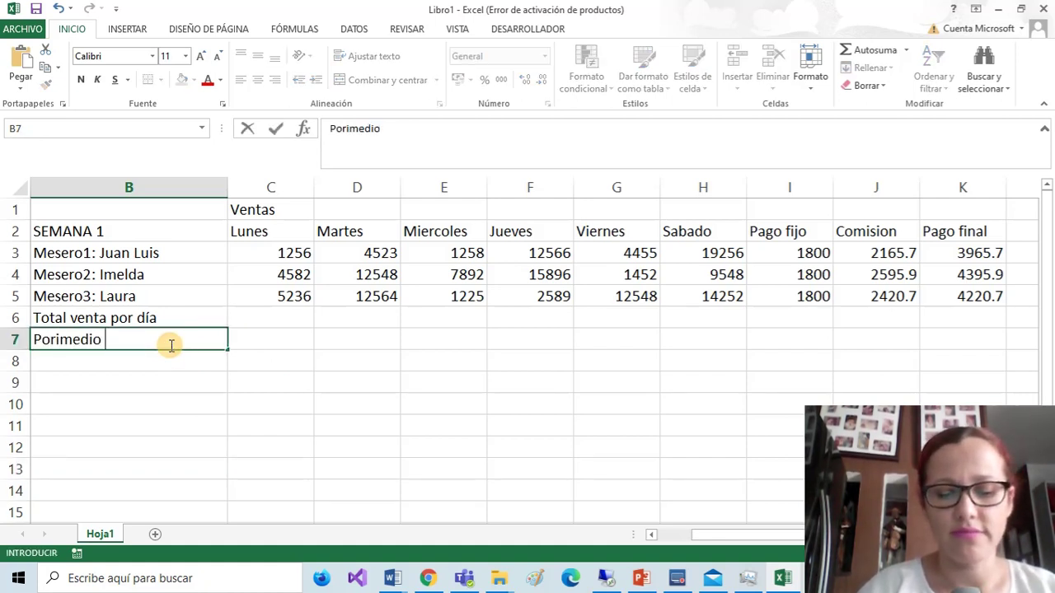
{"action": "type", "text": "de venta por"}
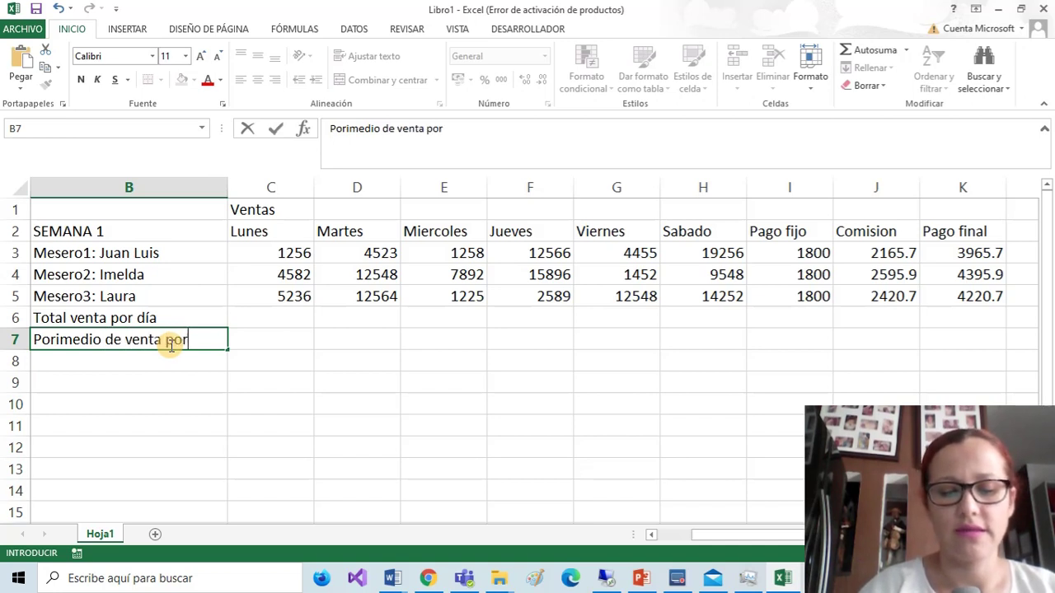
{"action": "type", "text": " día"}
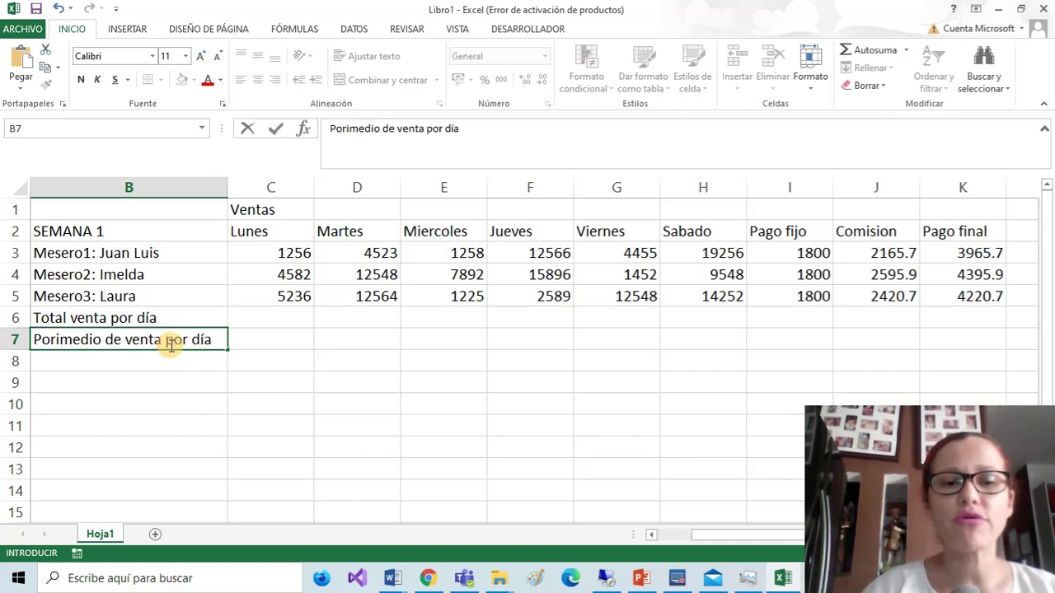
{"action": "left_click", "coordinate": [237, 338]}
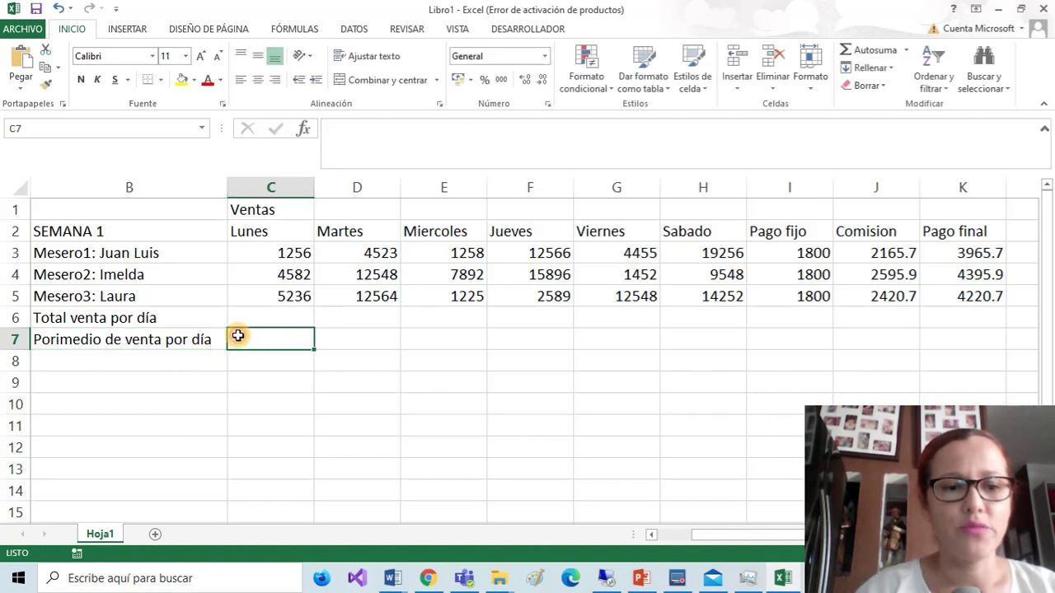
{"action": "left_click", "coordinate": [176, 320]}
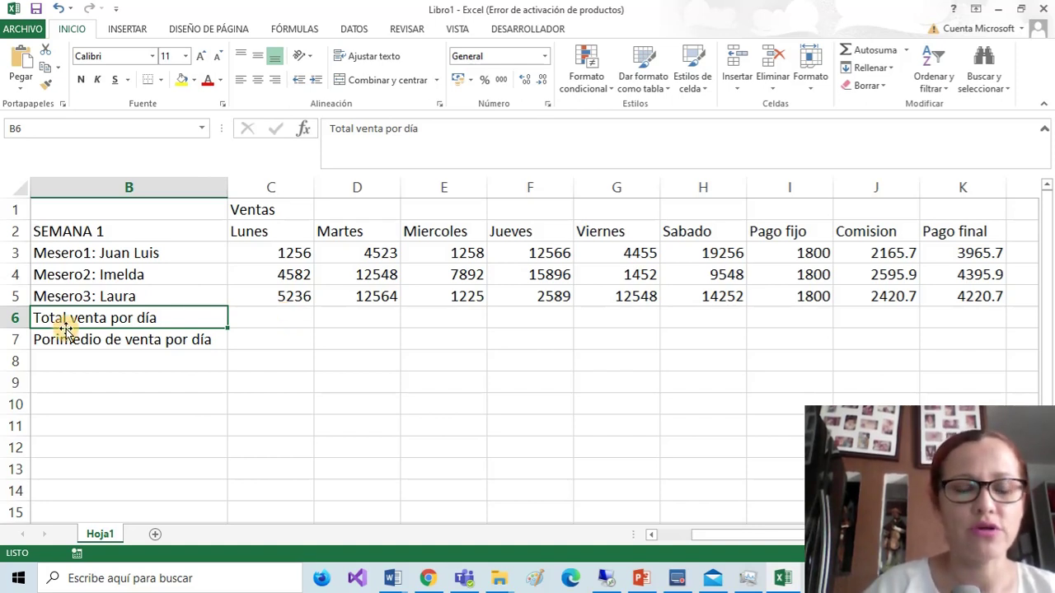
{"action": "left_click", "coordinate": [277, 320]}
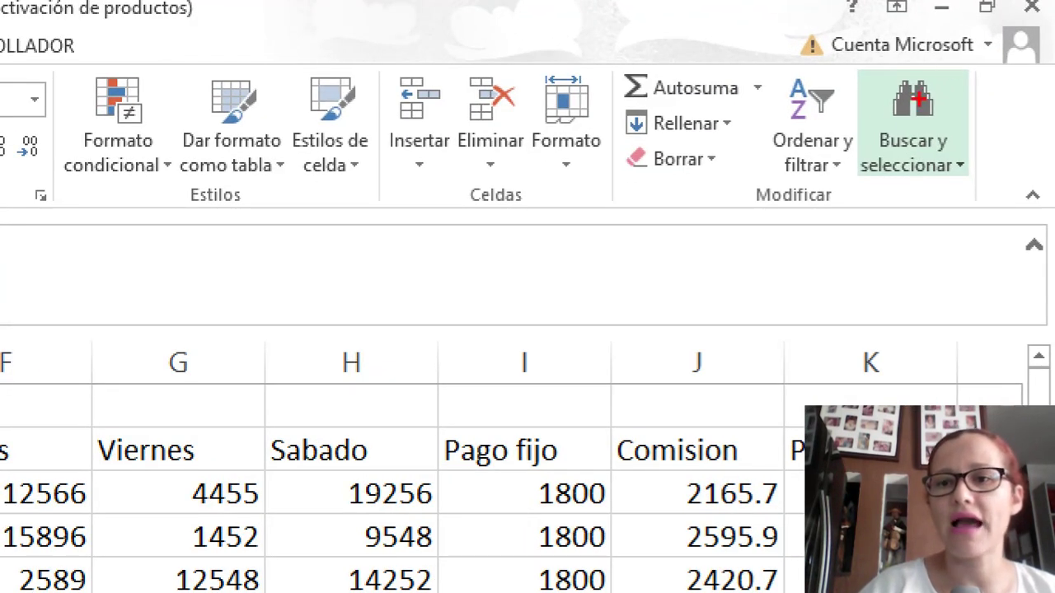
{"action": "mouse_move", "coordinate": [774, 100]}
{"action": "left_mouse_down"}
{"action": "mouse_move", "coordinate": [768, 50]}
{"action": "mouse_move", "coordinate": [635, 50]}
{"action": "left_mouse_up"}
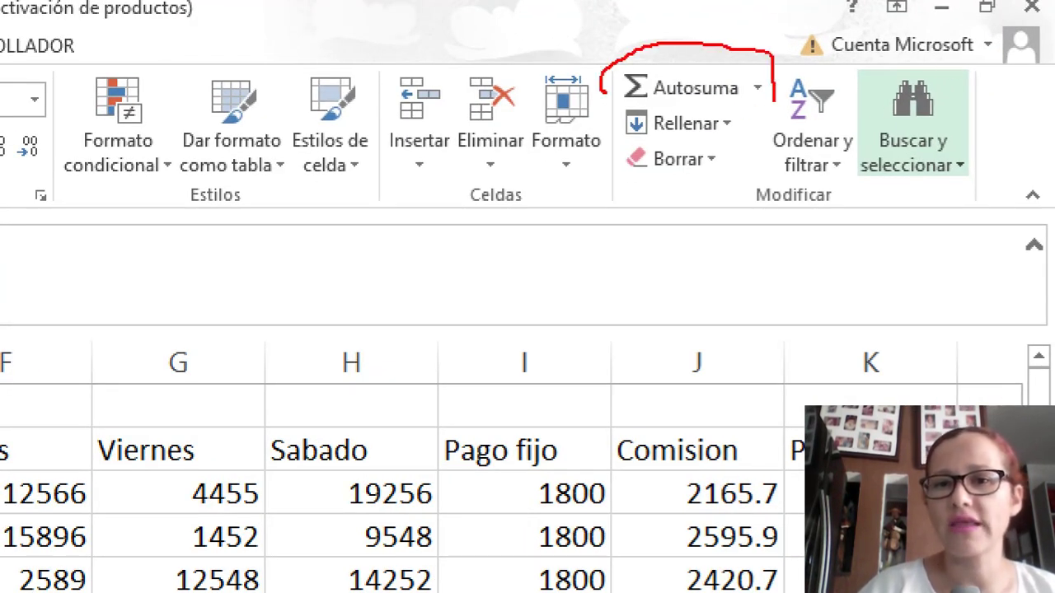
{"action": "left_click_drag", "start_coordinate": [602, 91], "coordinate": [803, 104]}
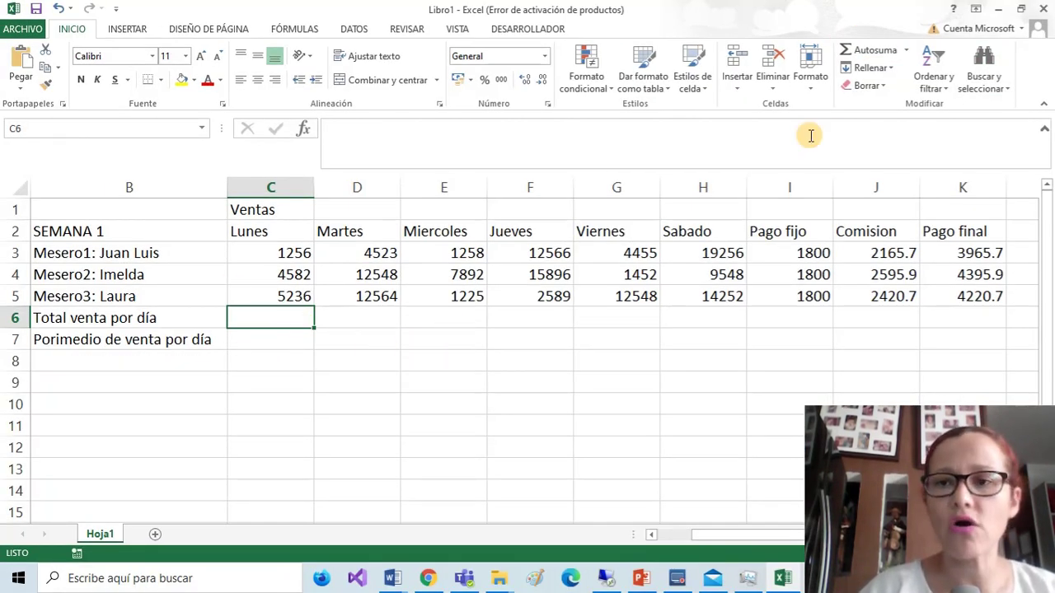
{"action": "left_click", "coordinate": [344, 341]}
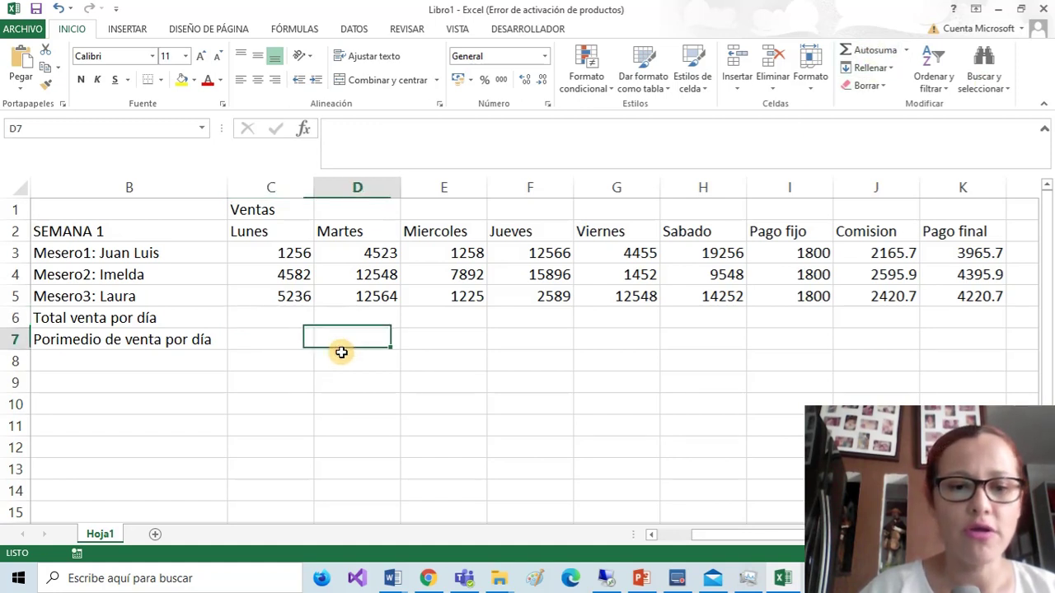
{"action": "left_click", "coordinate": [289, 384]}
{"action": "left_click", "coordinate": [289, 401]}
{"action": "left_click", "coordinate": [266, 340]}
Total the Lunes sales of the three waiters in C6 with AutoSum, using the formula =SUMA(C3:C5).
{"action": "left_click", "coordinate": [263, 320]}
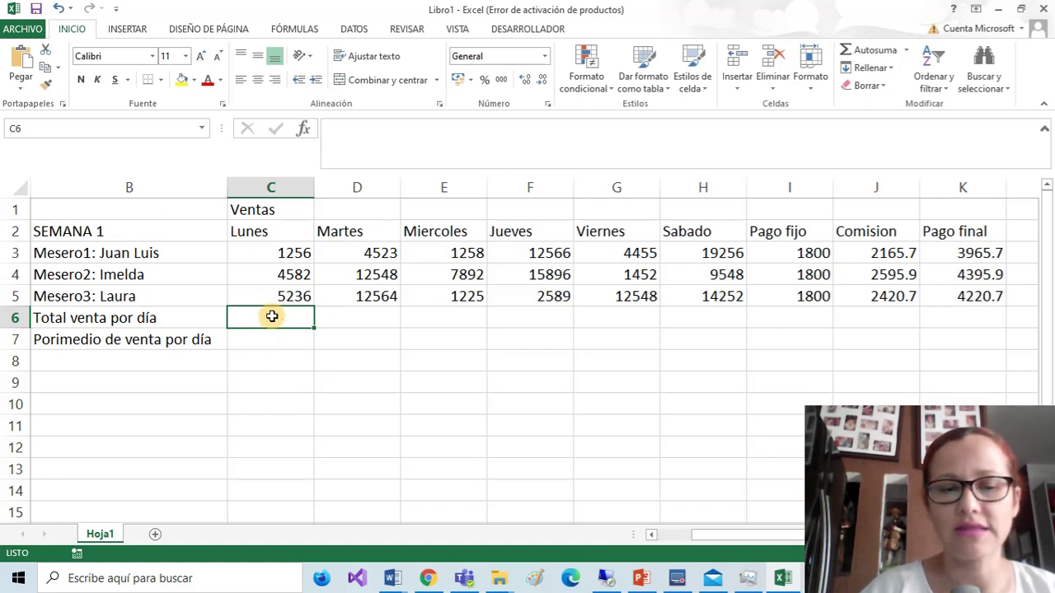
{"action": "left_click", "coordinate": [874, 53]}
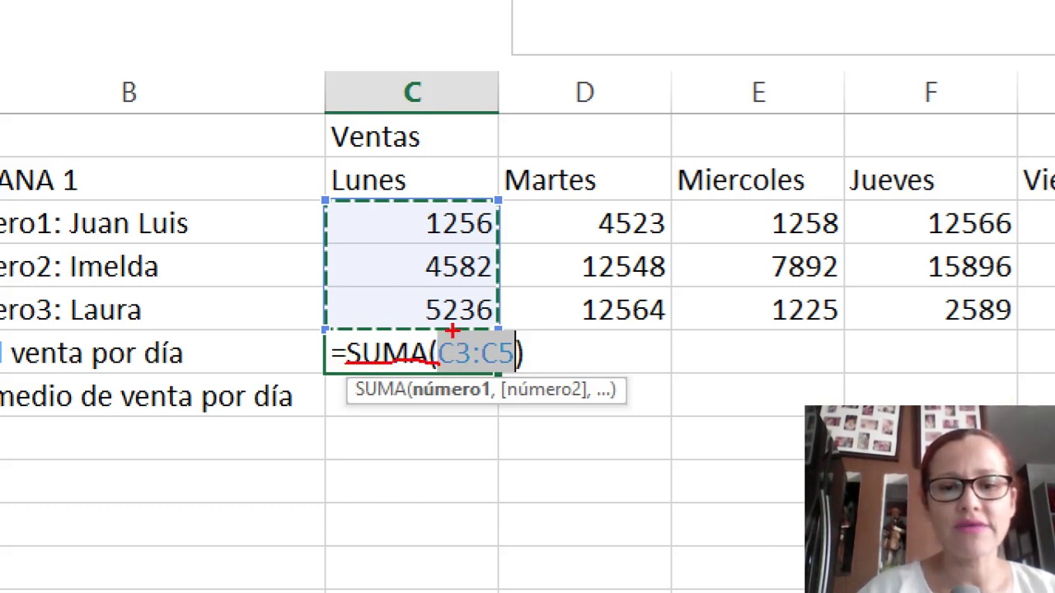
{"action": "left_click_drag", "start_coordinate": [476, 381], "coordinate": [534, 342]}
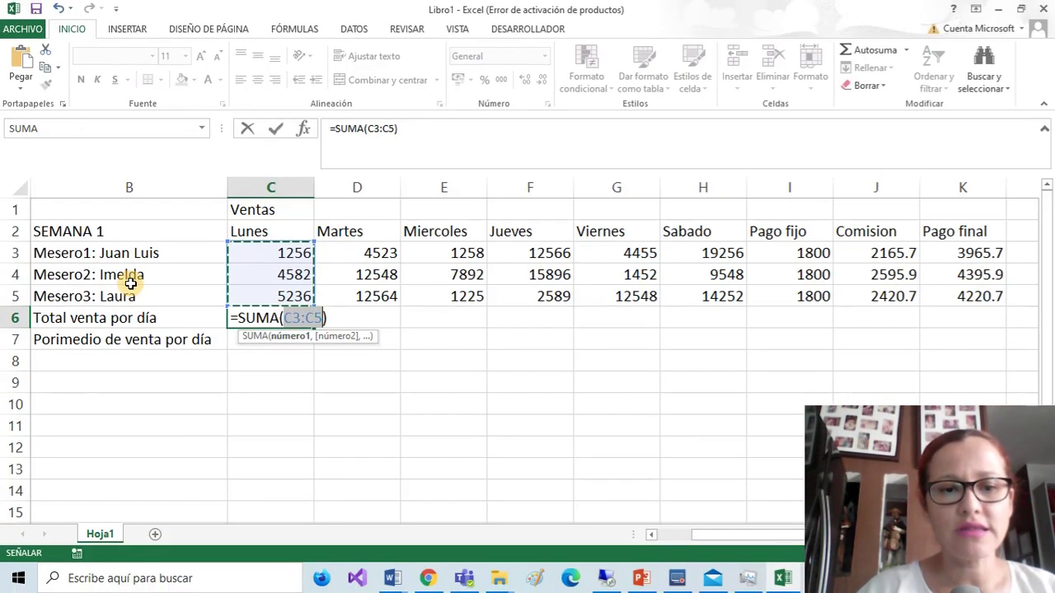
{"action": "key", "text": "Return"}
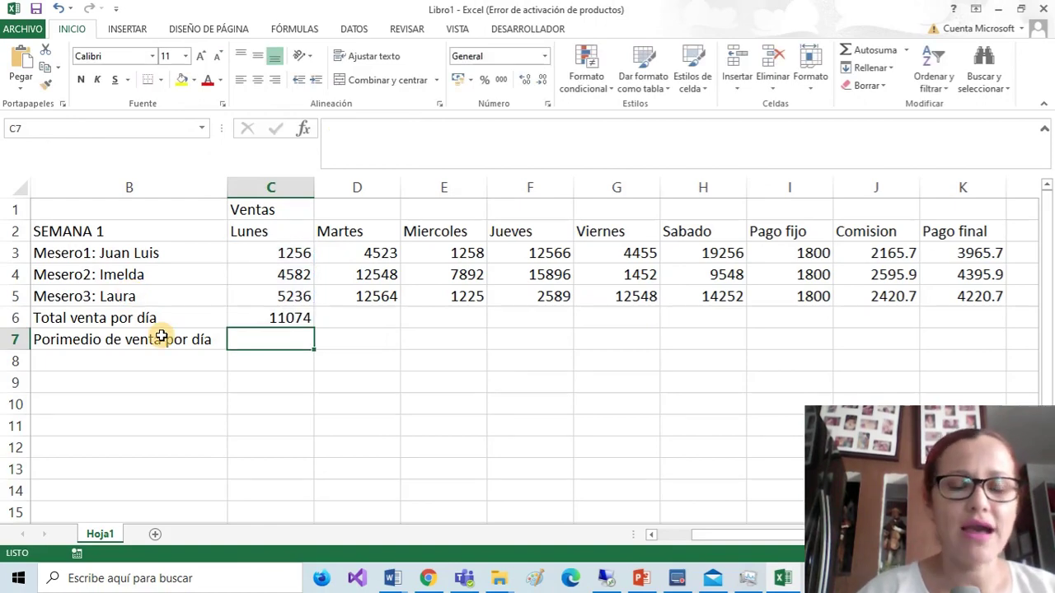
Start a sum formula in D6 for the Martes sales and review the descriptions of suggested functions such as SUMA.CUADRADOS, SUMAR.SI and SUMAR.SI.CONJUNTO.
{"action": "left_click", "coordinate": [245, 319]}
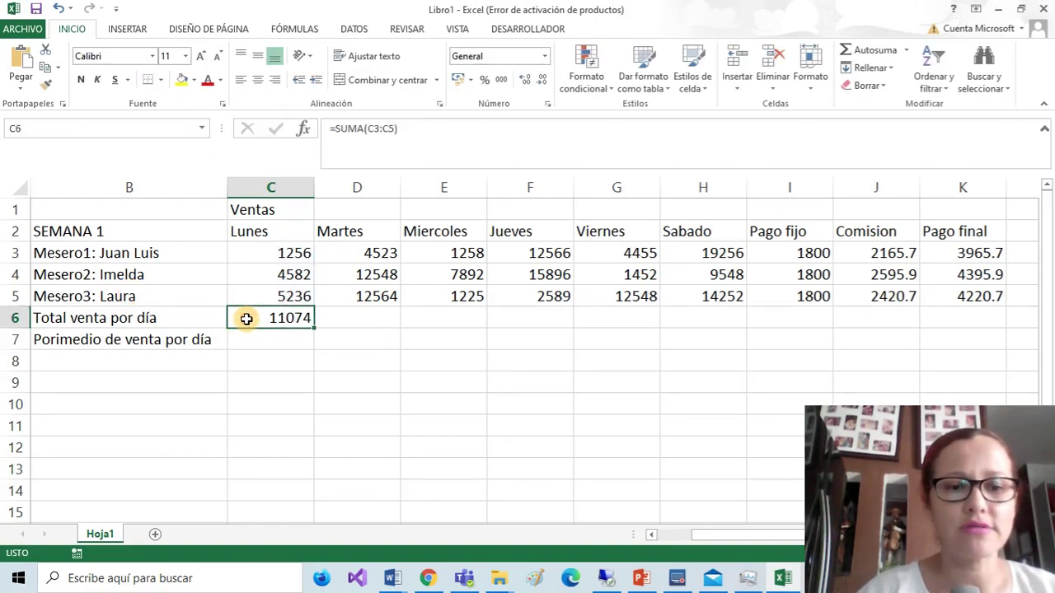
{"action": "left_click", "coordinate": [350, 319]}
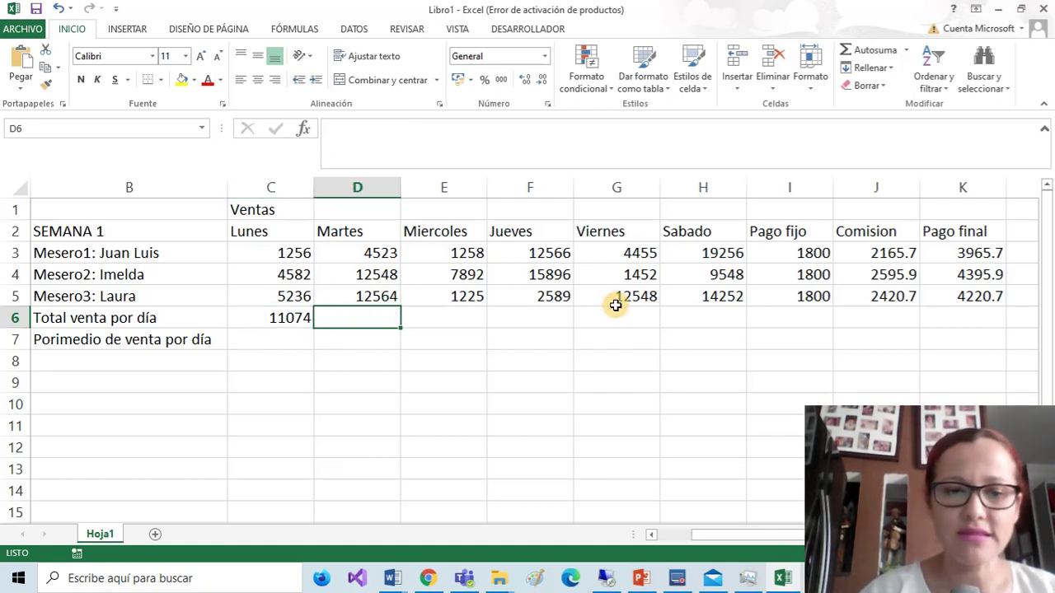
{"action": "type", "text": "="}
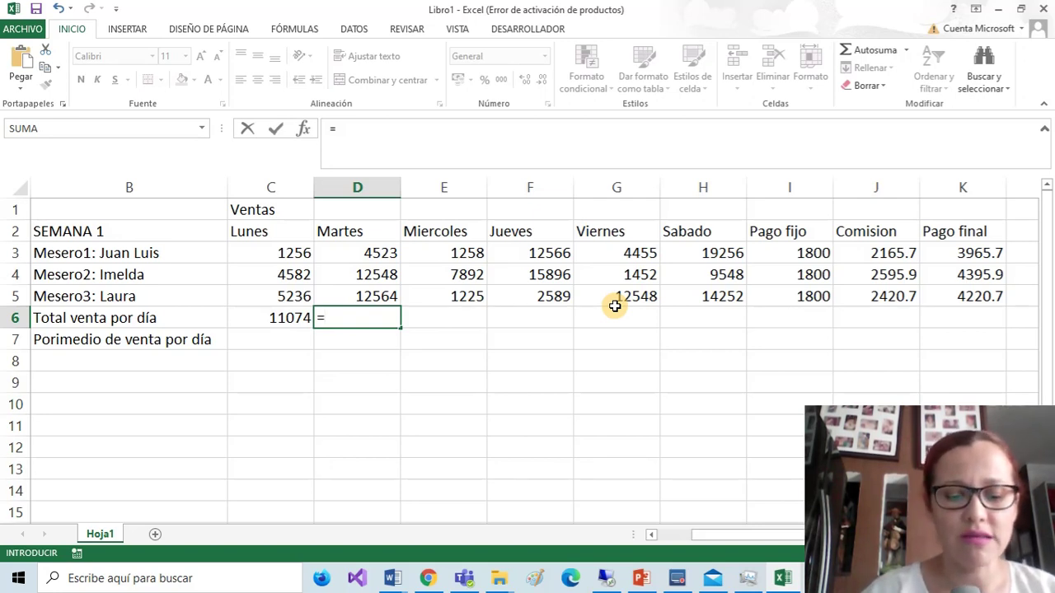
{"action": "type", "text": "u"}
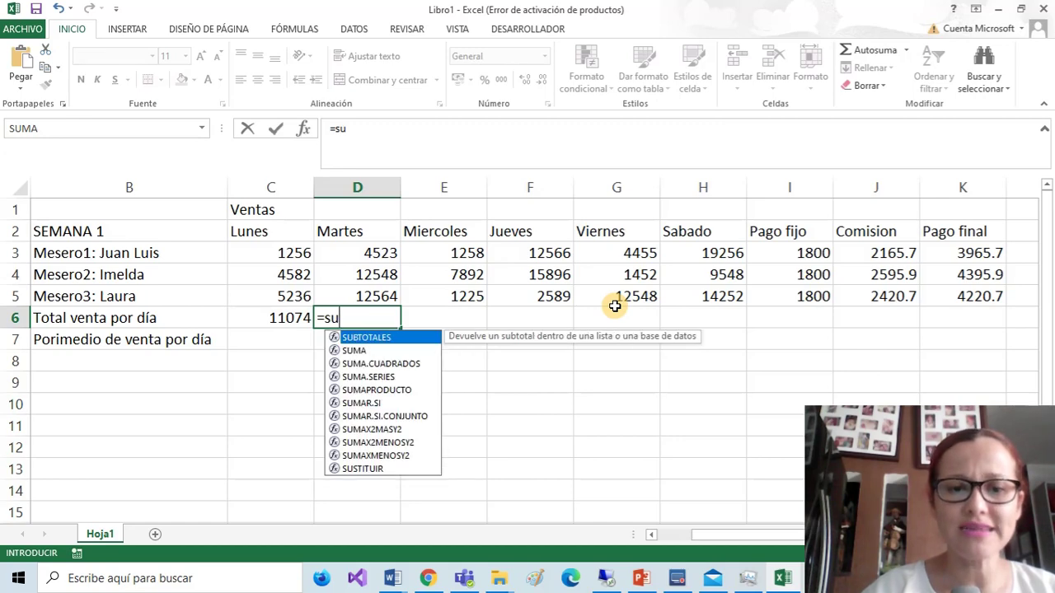
{"action": "type", "text": "m"}
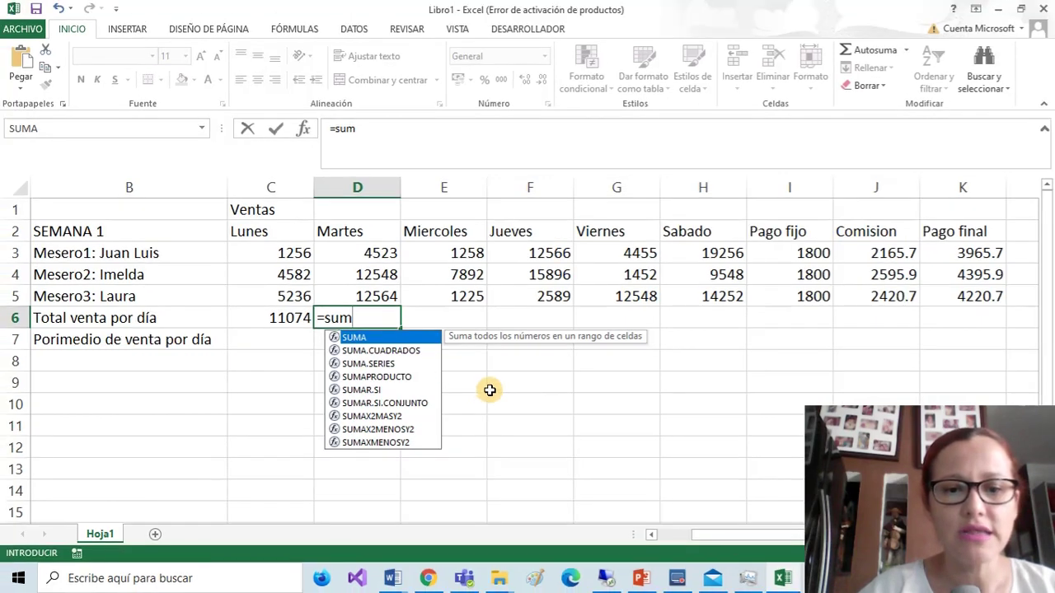
{"action": "left_click", "coordinate": [412, 353]}
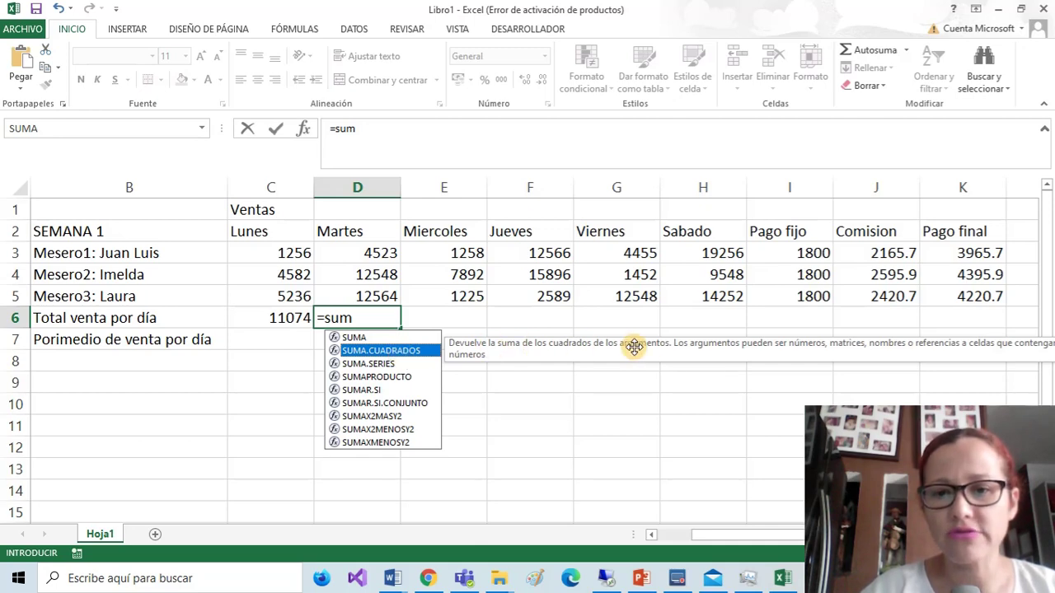
{"action": "left_click", "coordinate": [381, 389]}
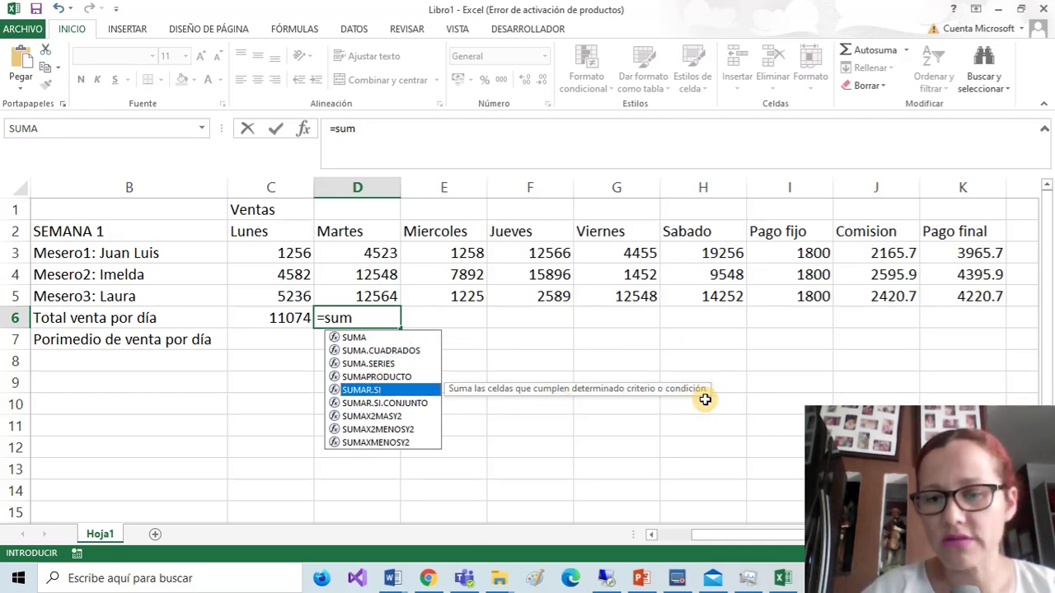
{"action": "left_click", "coordinate": [396, 403]}
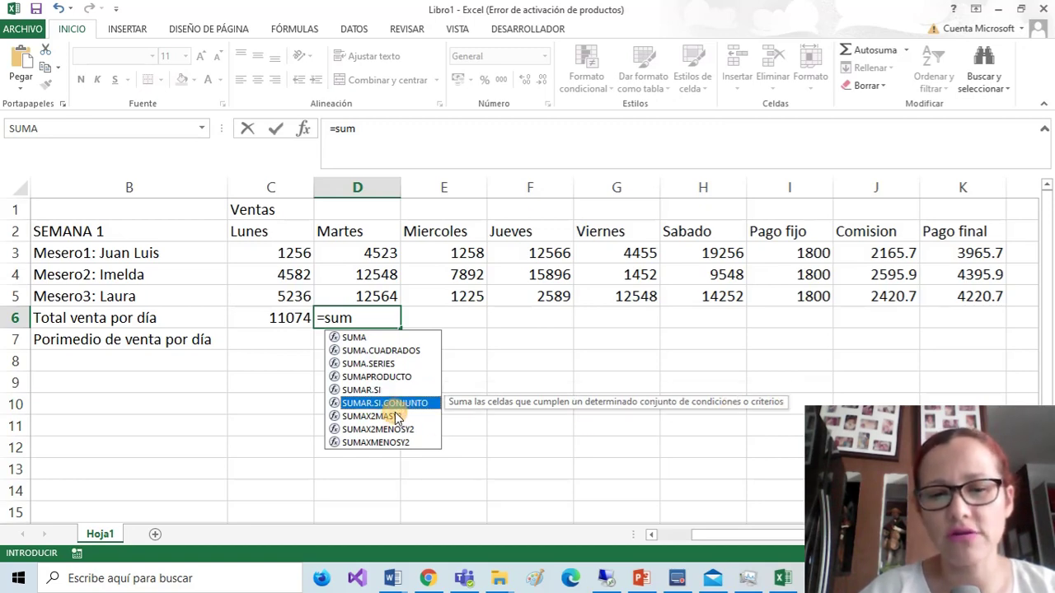
{"action": "left_click", "coordinate": [390, 417]}
{"action": "left_click", "coordinate": [391, 427]}
{"action": "left_click", "coordinate": [363, 322]}
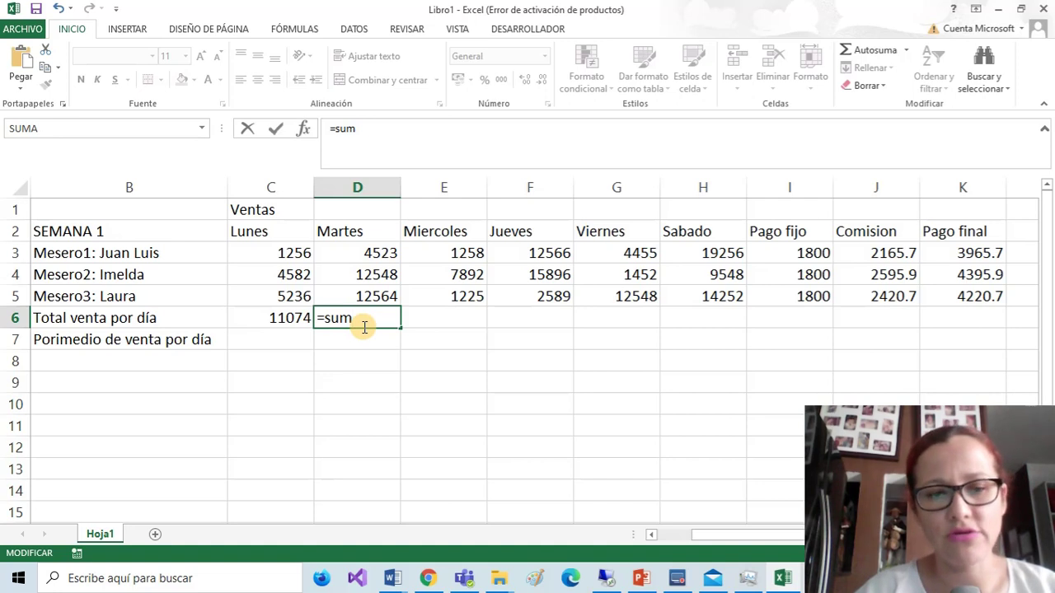
Complete the Martes total in D6 by listing the three cells separately, as =suma(d3,d4,d5).
{"action": "type", "text": "a"}
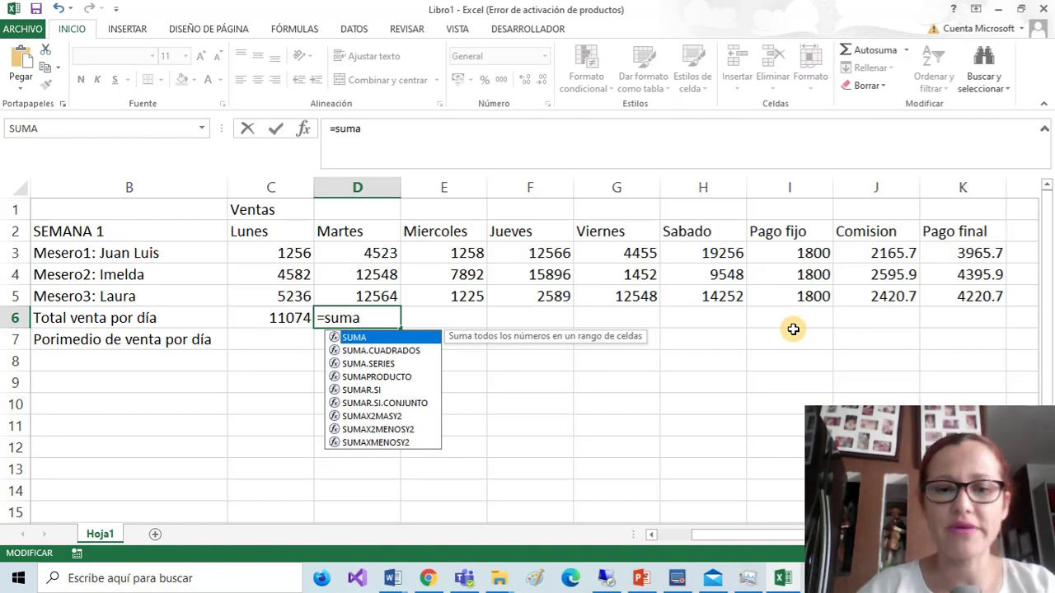
{"action": "type", "text": "("}
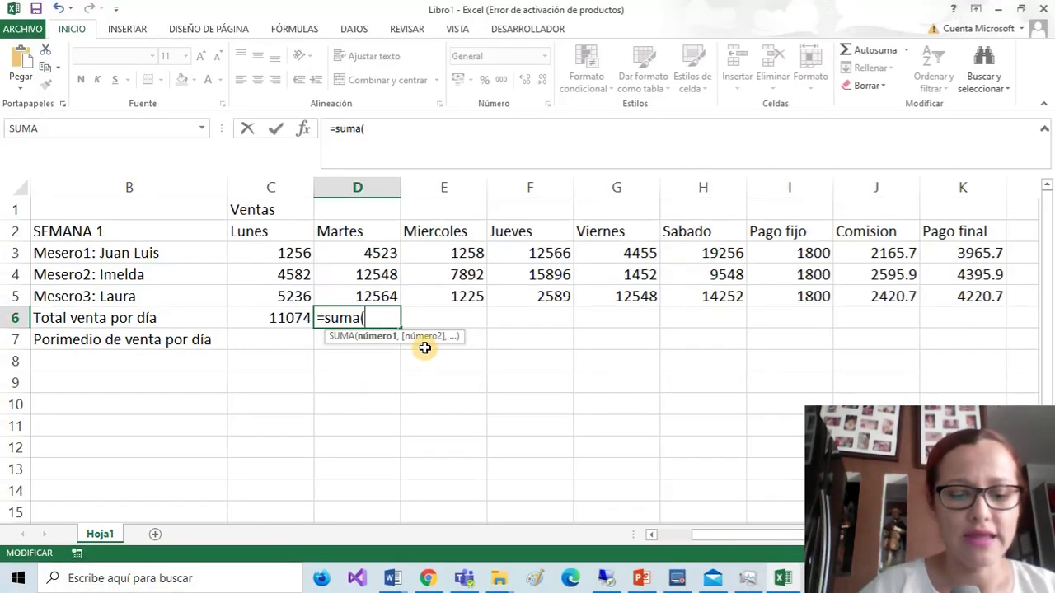
{"action": "type", "text": "d3"}
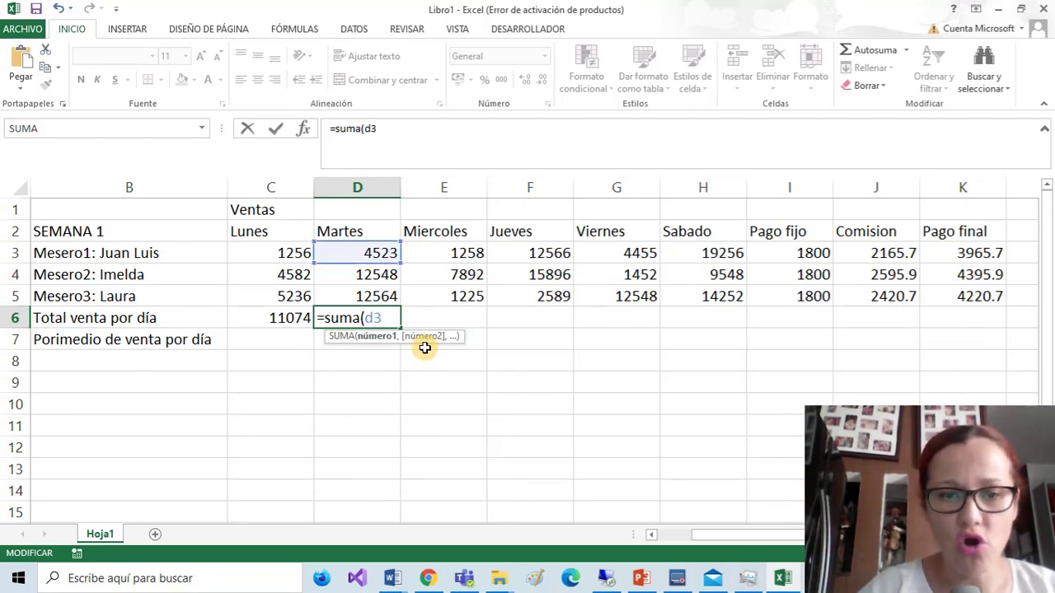
{"action": "type", "text": ",d4"}
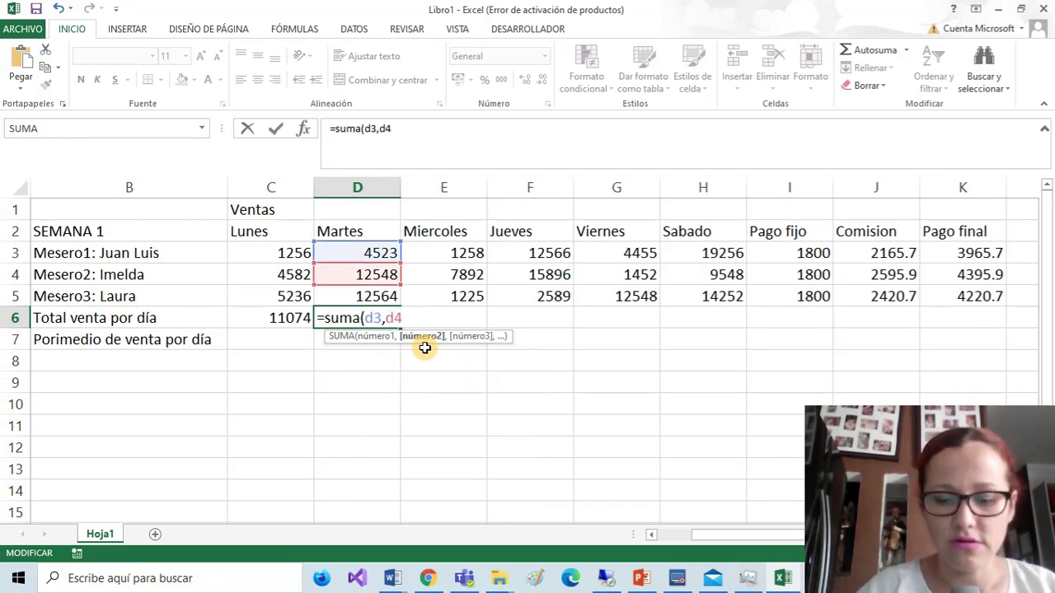
{"action": "type", "text": ",d"}
{"action": "type", "text": "5"}
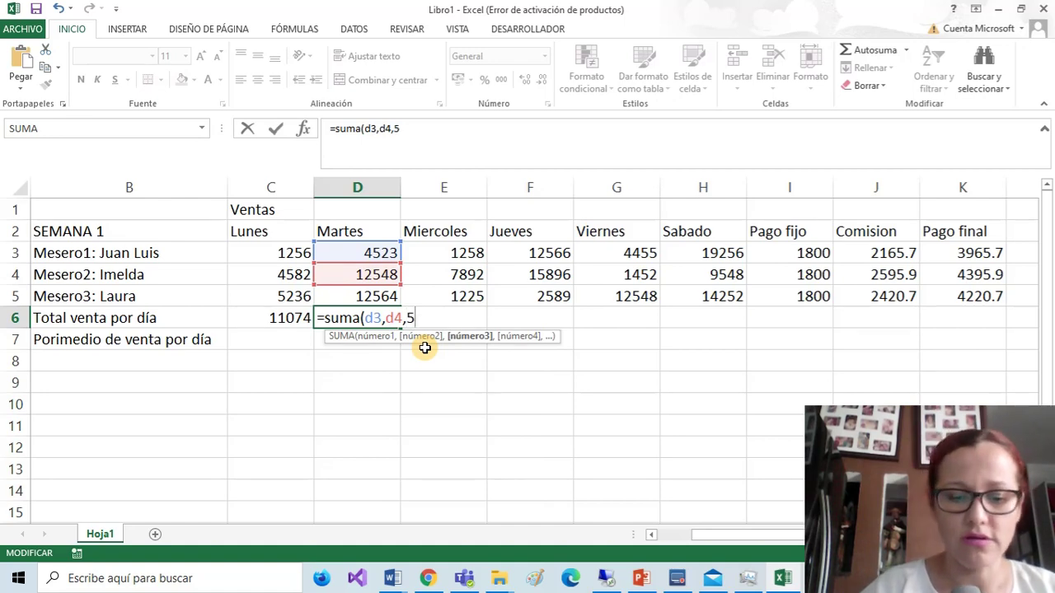
{"action": "key", "text": "BackSpace"}
{"action": "type", "text": "d5"}
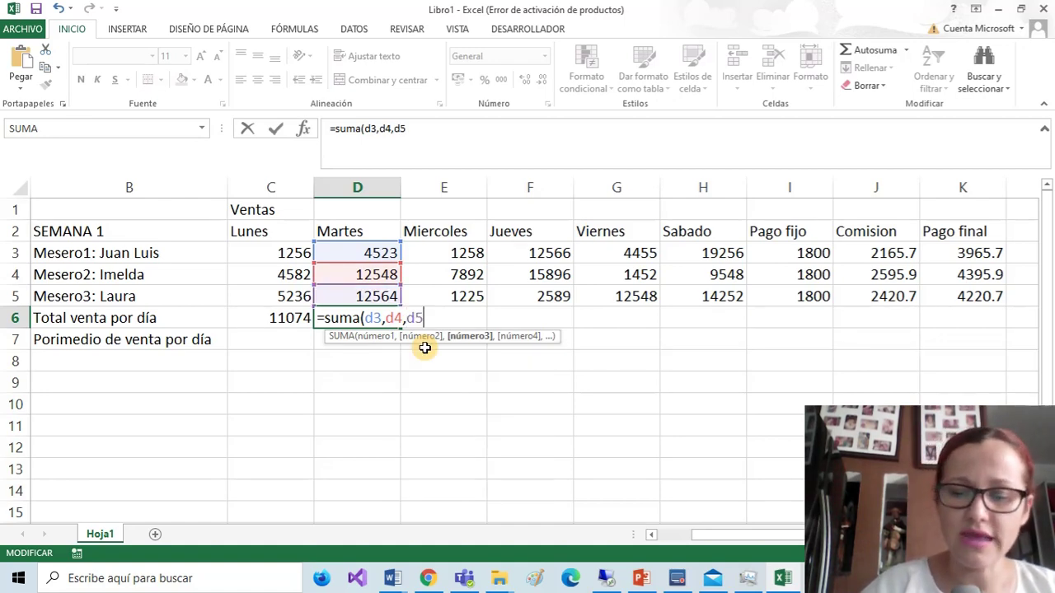
{"action": "type", "text": ")"}
{"action": "key", "text": "Return"}
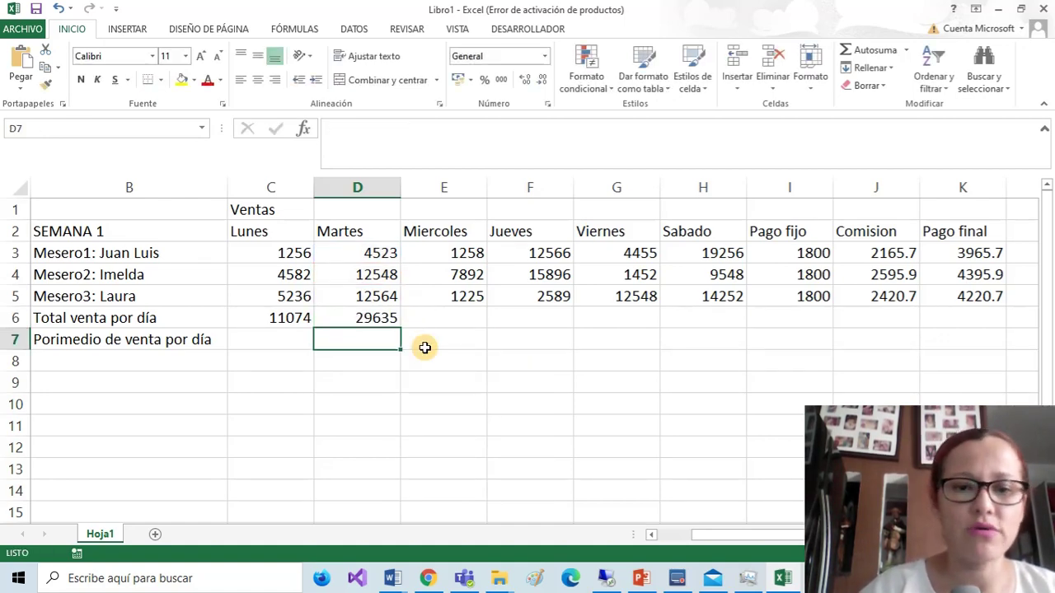
Rewrite the D6 formula with a cell range as =SUMA(D3:D5) and compare it with the Lunes total formula in C6.
{"action": "double_click", "coordinate": [386, 322]}
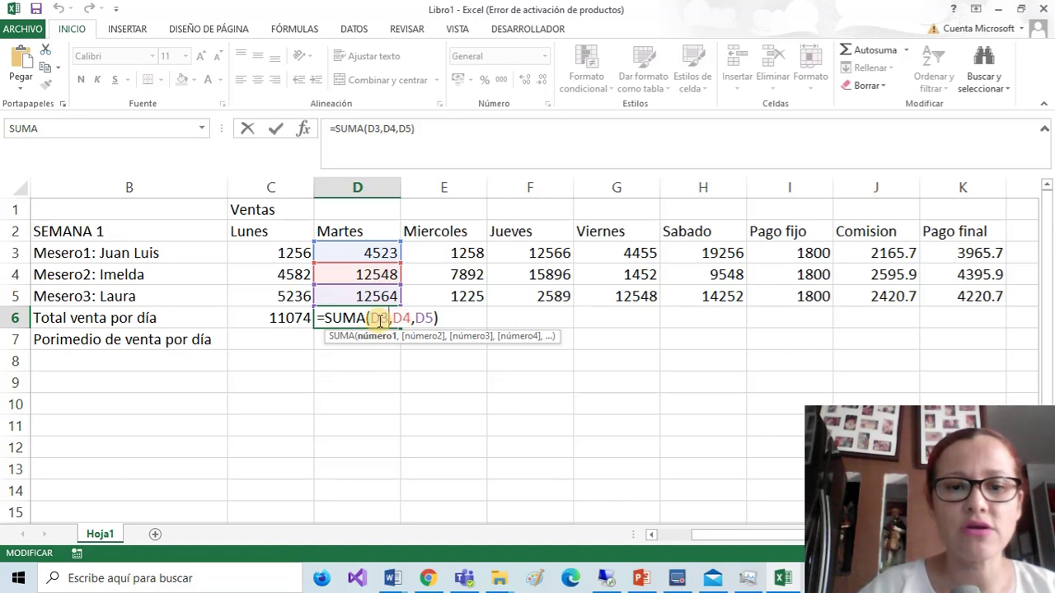
{"action": "left_click_drag", "start_coordinate": [370, 318], "coordinate": [462, 325]}
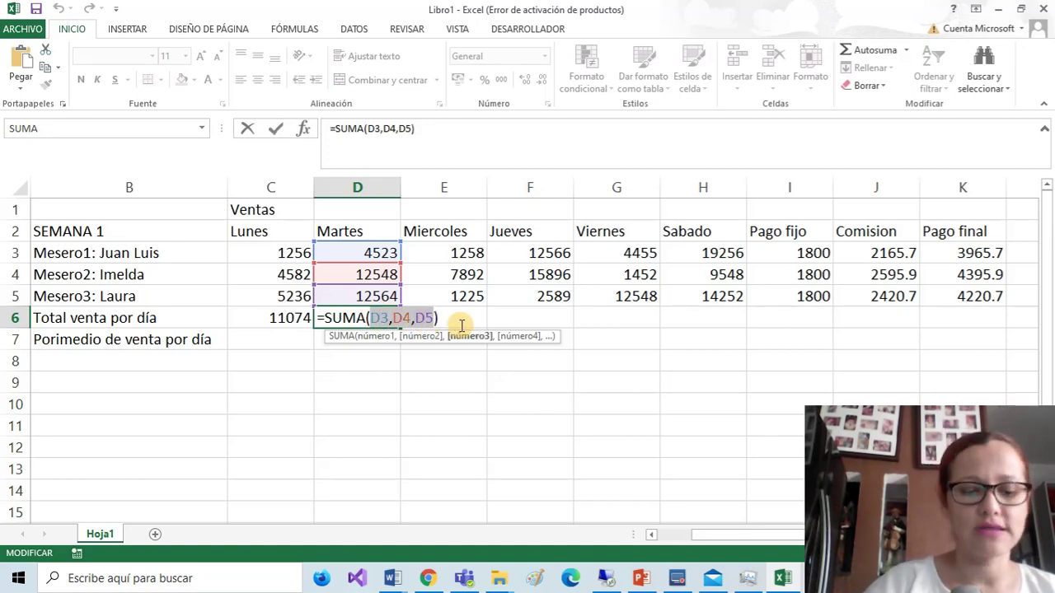
{"action": "type", "text": "d3"}
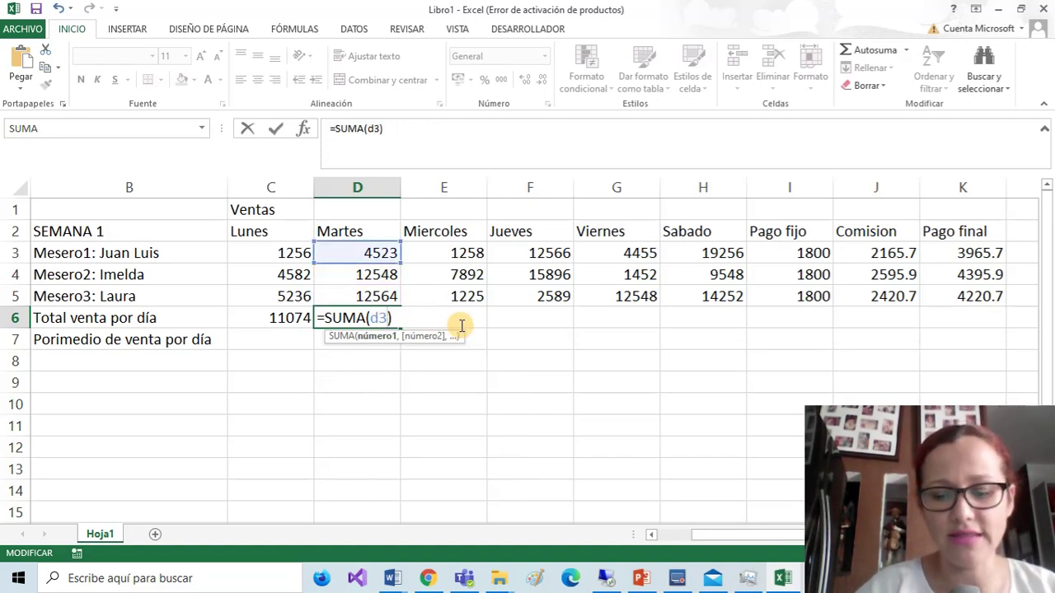
{"action": "type", "text": ":d5"}
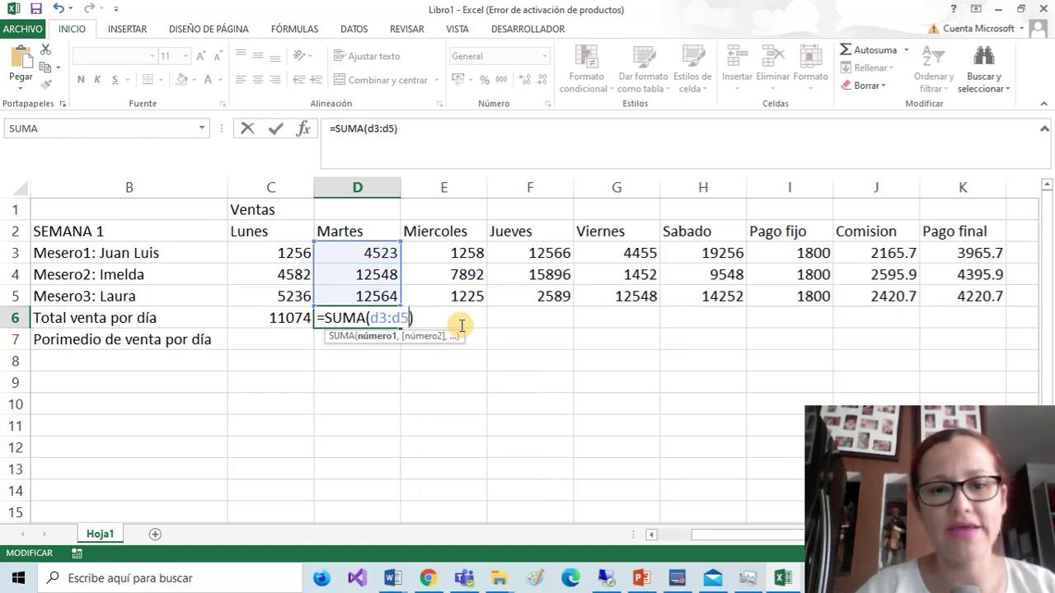
{"action": "key", "text": "Return"}
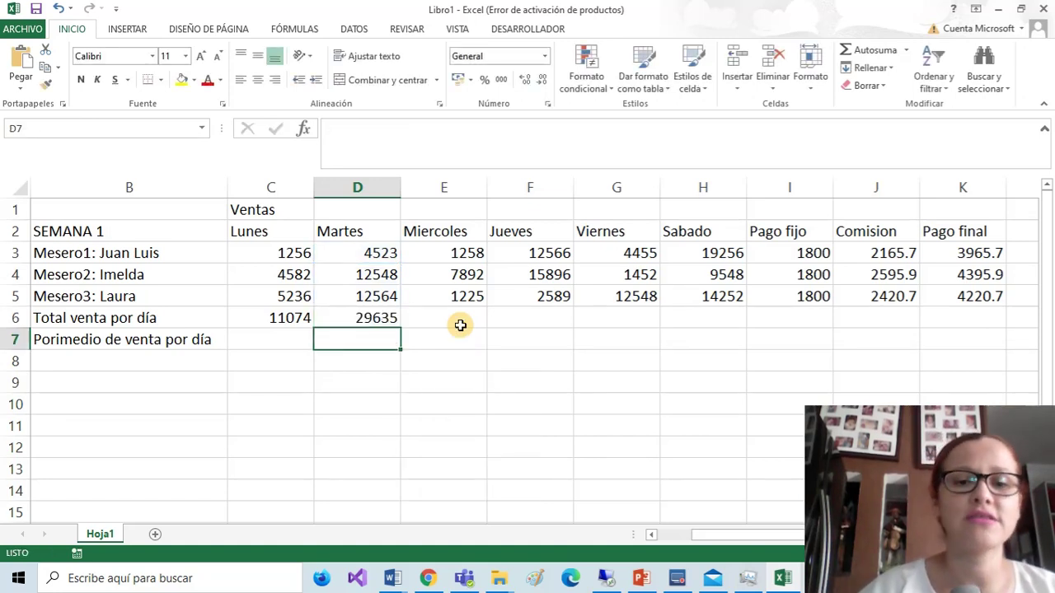
{"action": "left_click", "coordinate": [345, 317]}
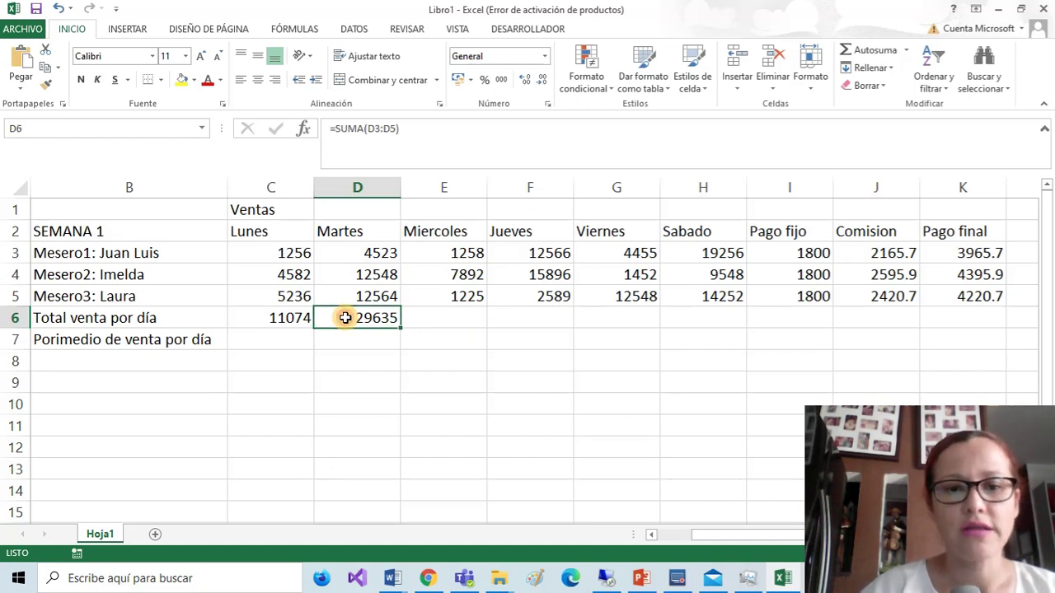
{"action": "left_click", "coordinate": [281, 320]}
{"action": "left_click", "coordinate": [337, 320]}
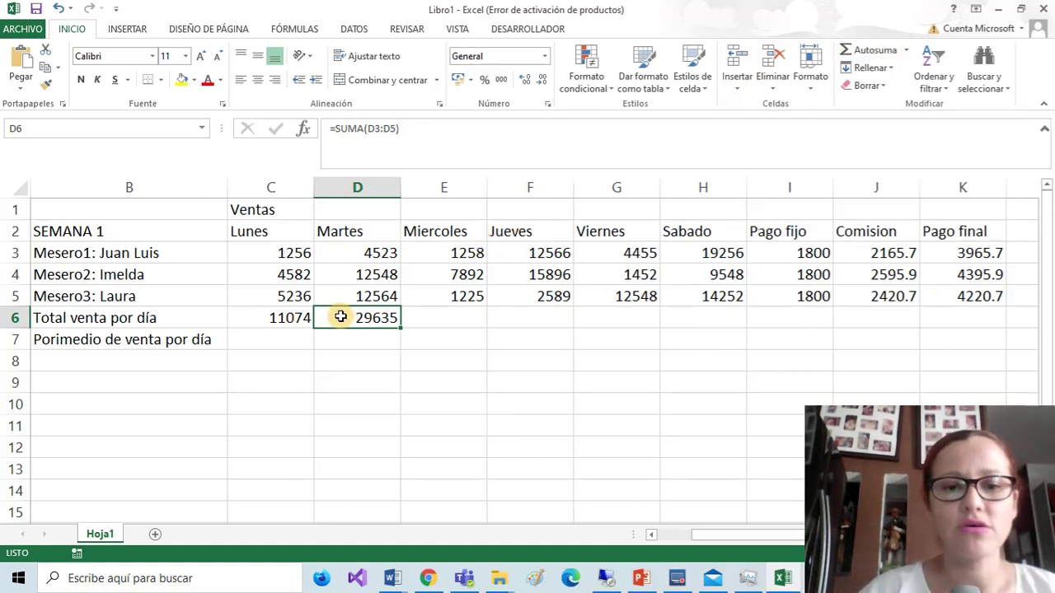
Fill the total formula from C6 across row 6 through Sabado, and extend it over the pay columns to K6.
{"action": "left_click", "coordinate": [285, 323]}
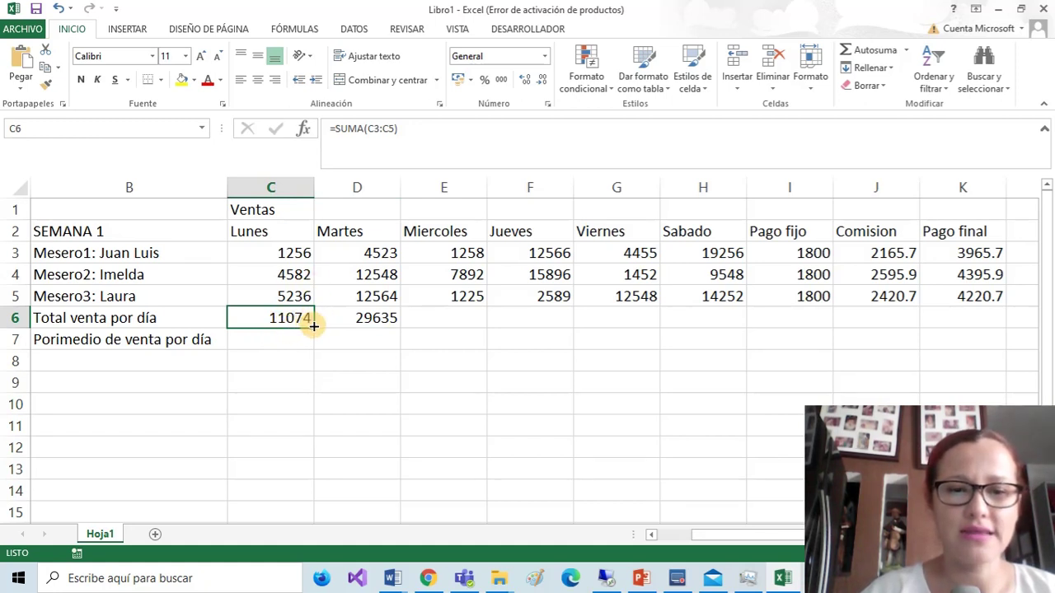
{"action": "left_click_drag", "start_coordinate": [313, 326], "coordinate": [724, 328]}
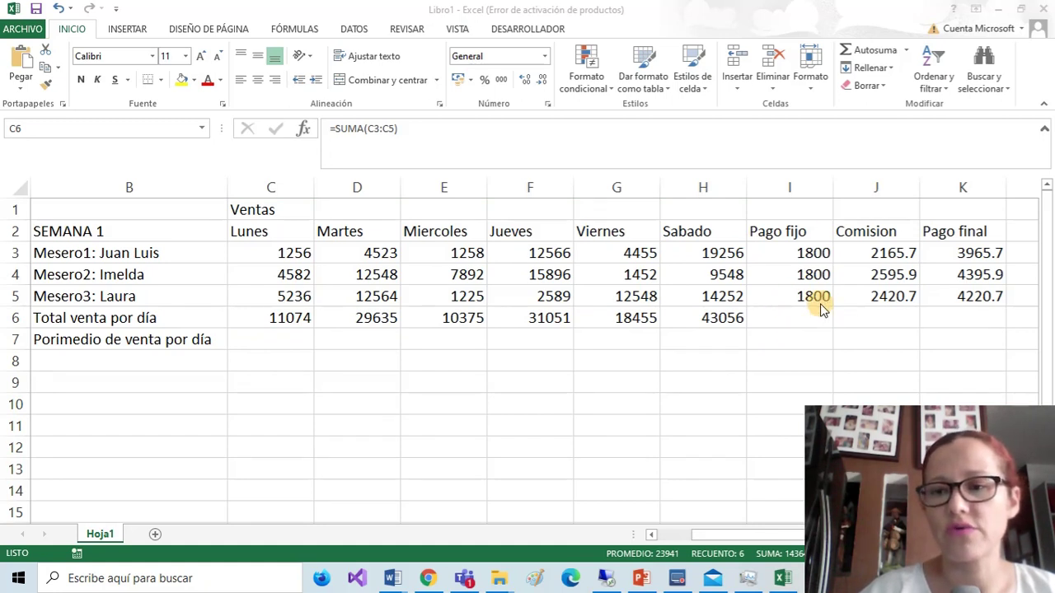
{"action": "left_click", "coordinate": [731, 323]}
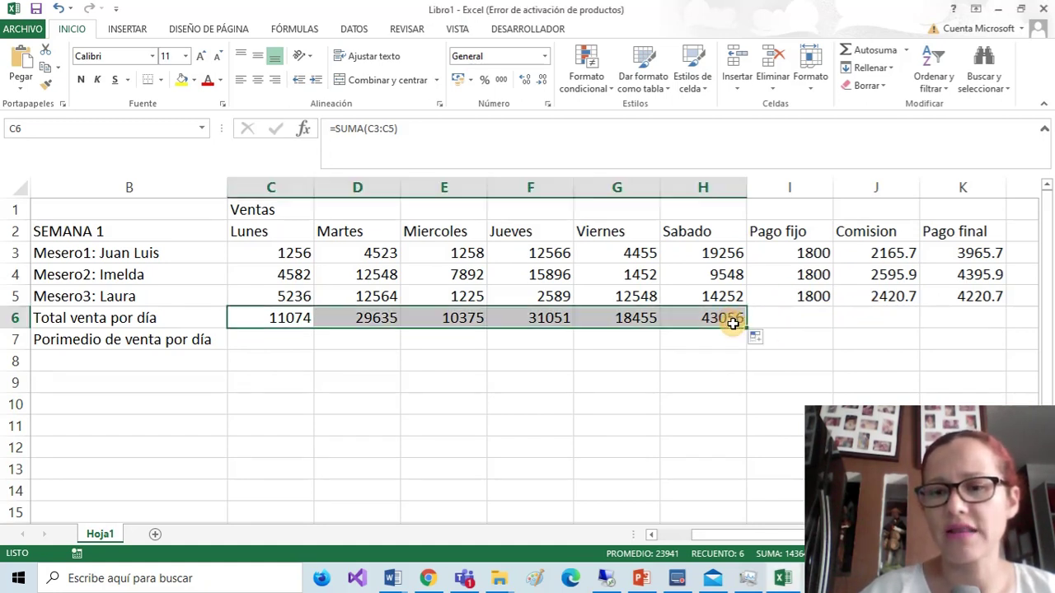
{"action": "left_click_drag", "start_coordinate": [732, 324], "coordinate": [1005, 322]}
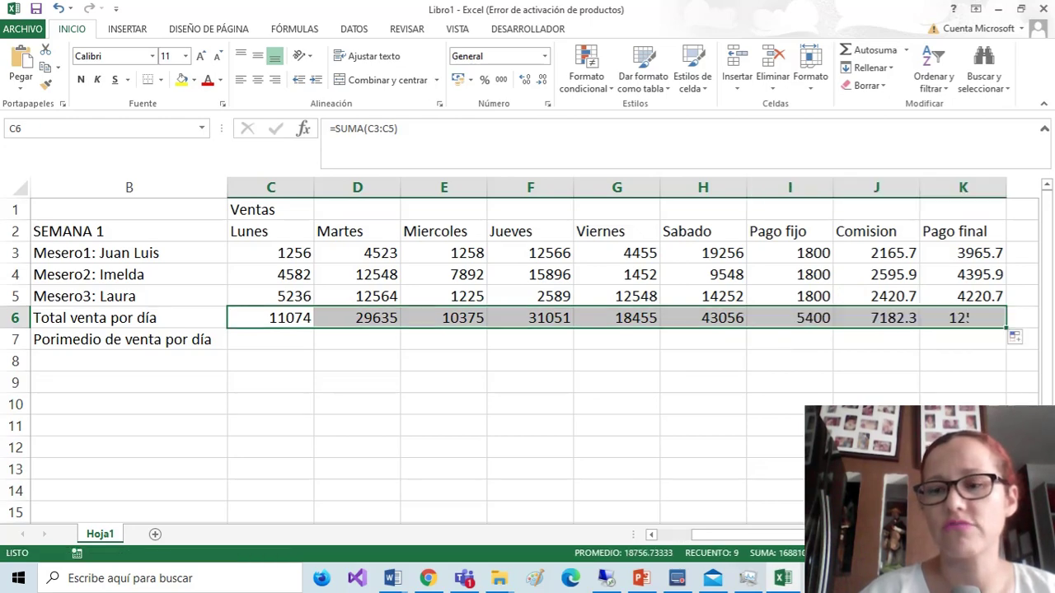
{"action": "left_click", "coordinate": [952, 403]}
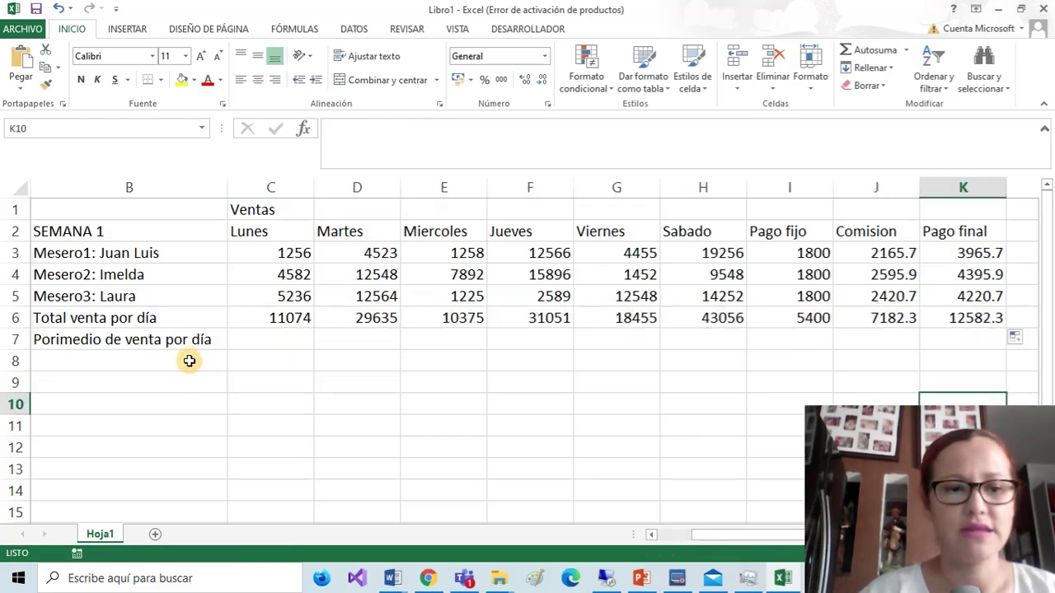
Highlight the "Total venta por día" row from B6 to K6 with a yellow fill.
{"action": "left_click_drag", "start_coordinate": [116, 318], "coordinate": [958, 312]}
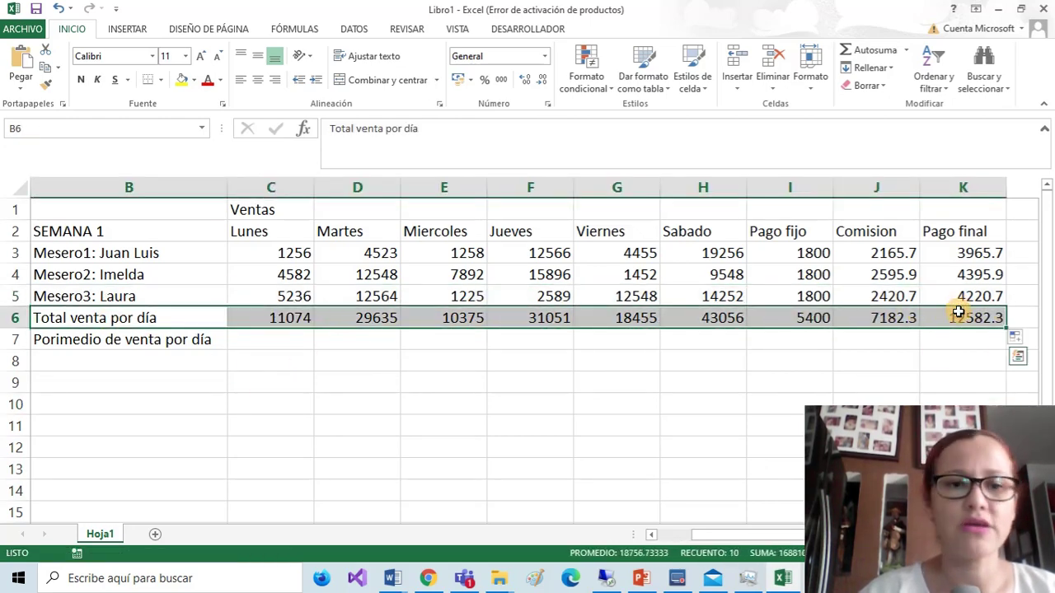
{"action": "left_click", "coordinate": [179, 79]}
{"action": "left_click", "coordinate": [231, 338]}
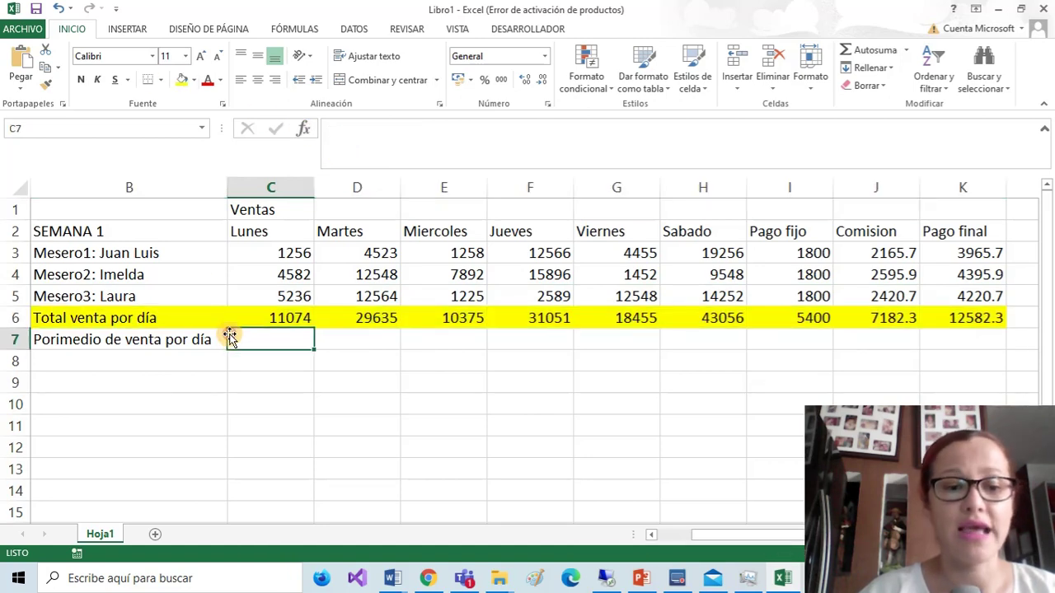
Add the row label "Venta Semana" in B8, below the daily average label.
{"action": "left_click", "coordinate": [160, 360]}
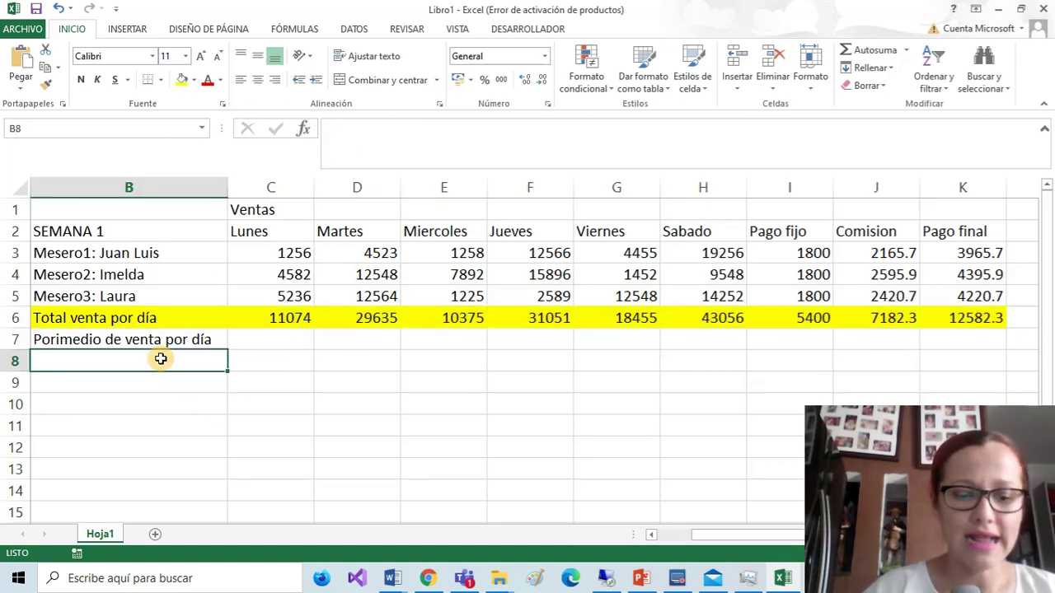
{"action": "type", "text": "Venta"}
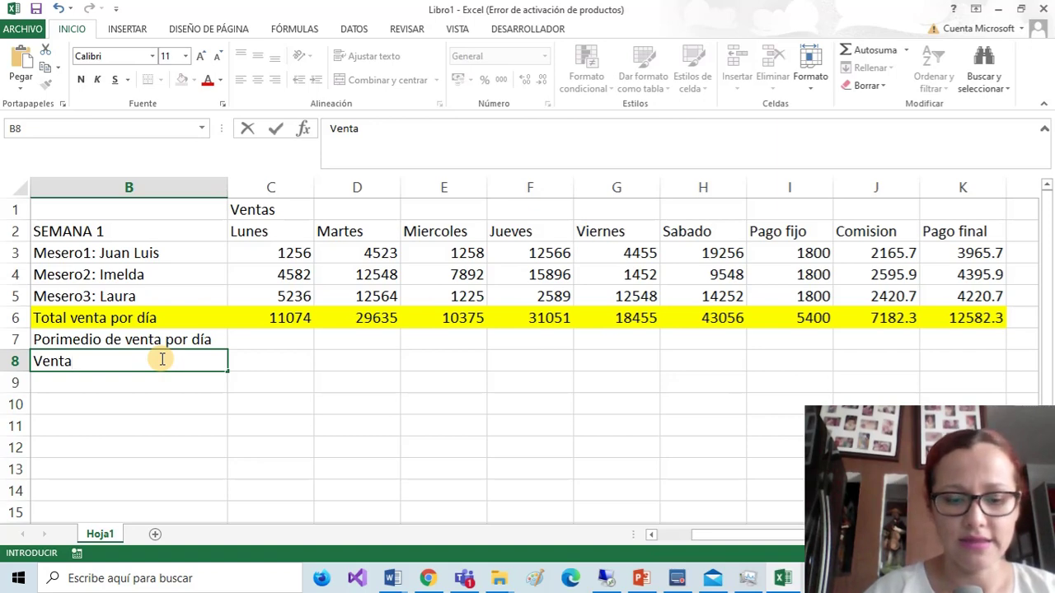
{"action": "type", "text": " Semana"}
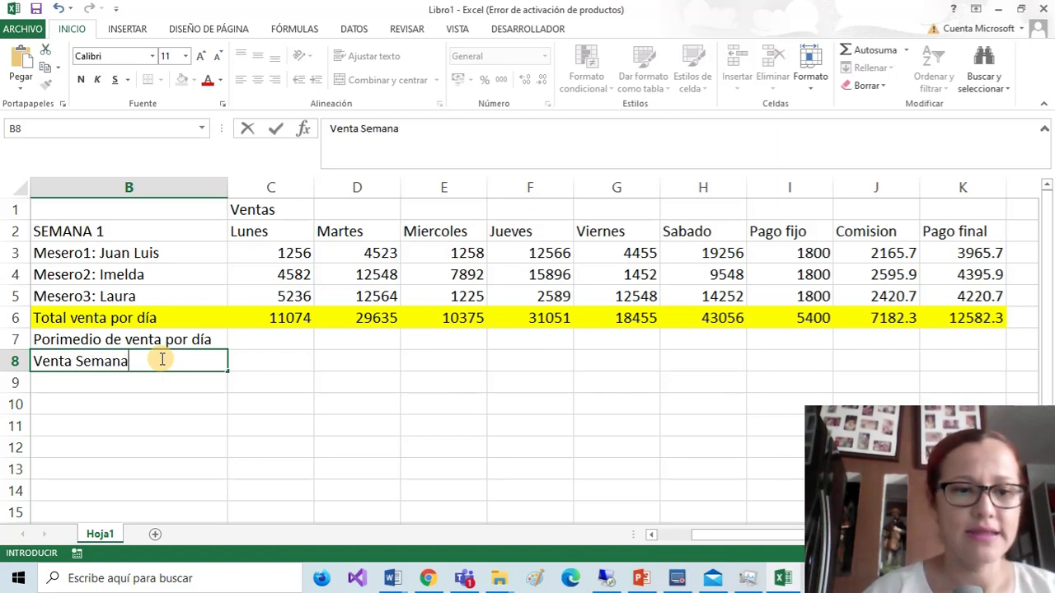
{"action": "left_click", "coordinate": [165, 403]}
Calculate the weekly sales in C8 with =SUMA(C3:H6) and check the resulting formula.
{"action": "left_click", "coordinate": [267, 357]}
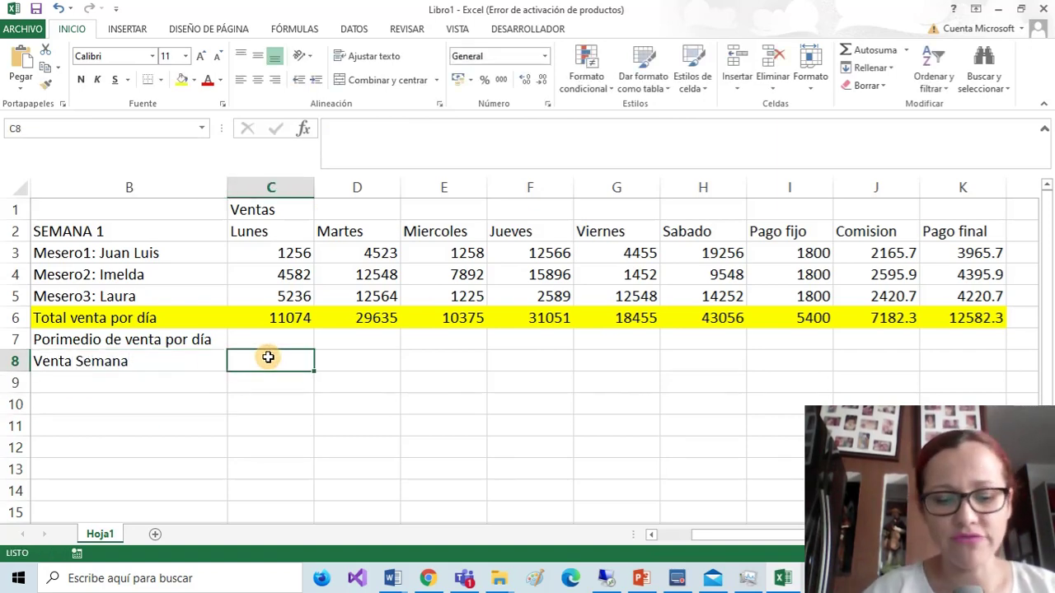
{"action": "type", "text": "=su"}
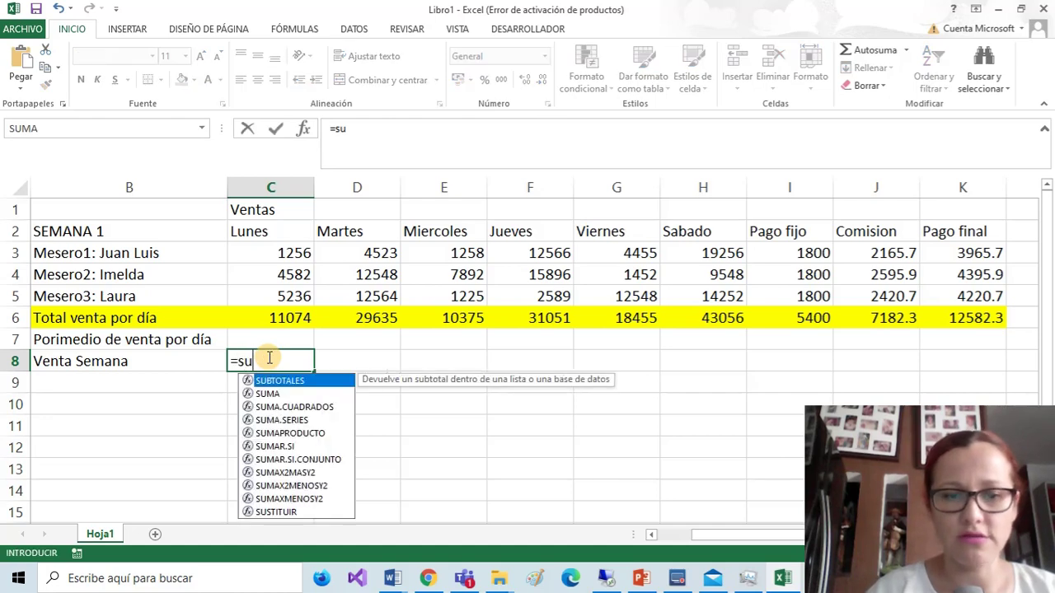
{"action": "type", "text": "ma("}
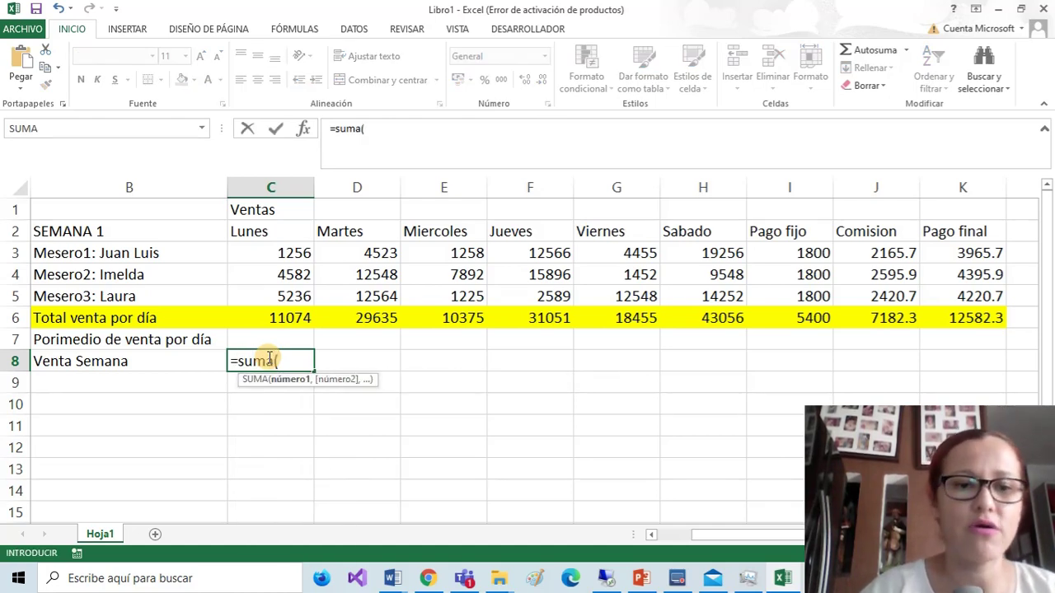
{"action": "left_click", "coordinate": [283, 253]}
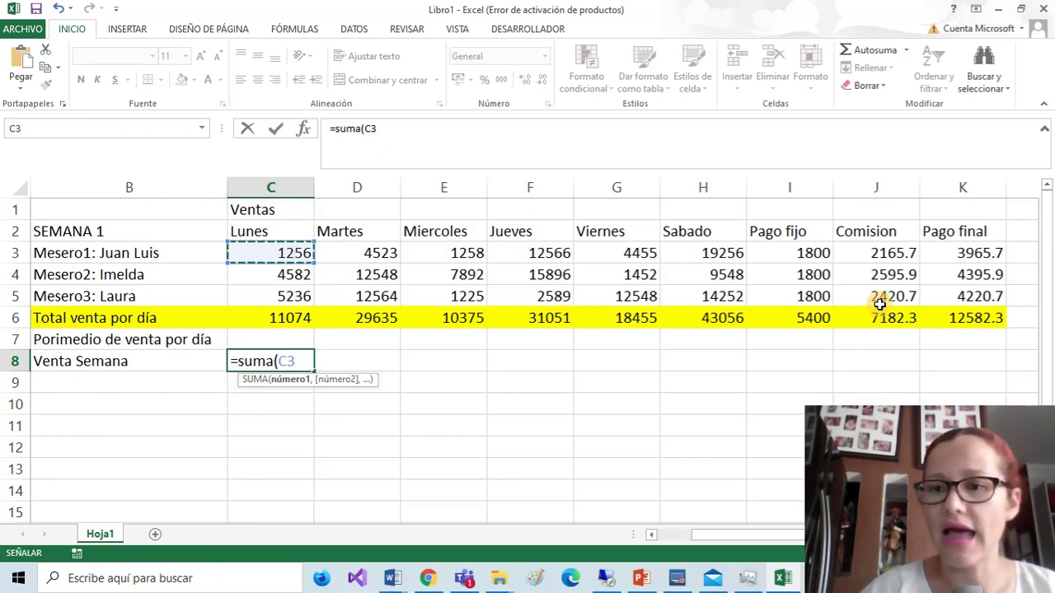
{"action": "left_click", "coordinate": [713, 318]}
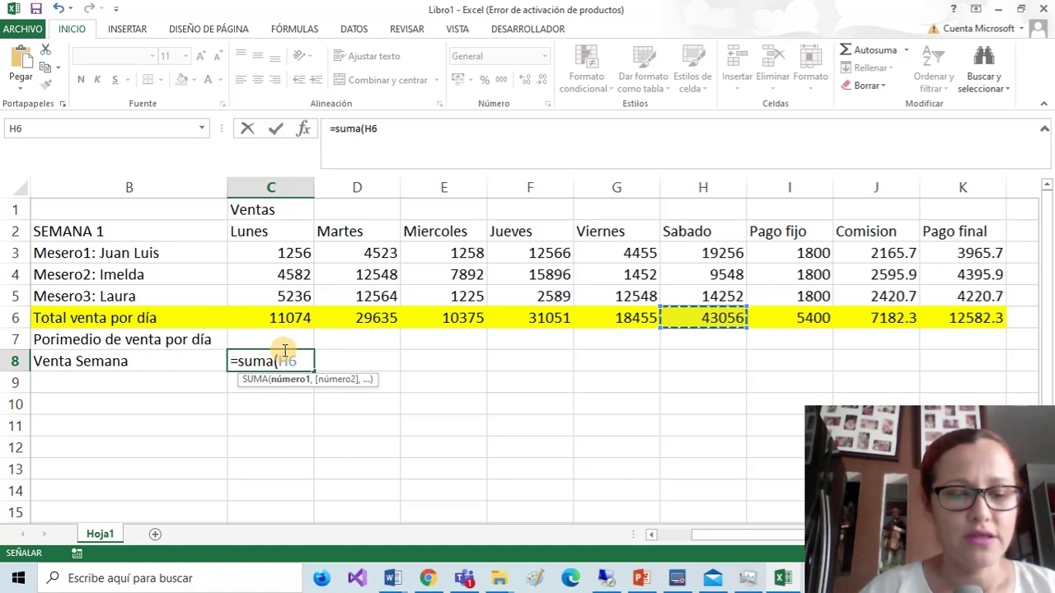
{"action": "key", "text": "BackSpace"}
{"action": "key", "text": "BackSpace"}
{"action": "type", "text": "c"}
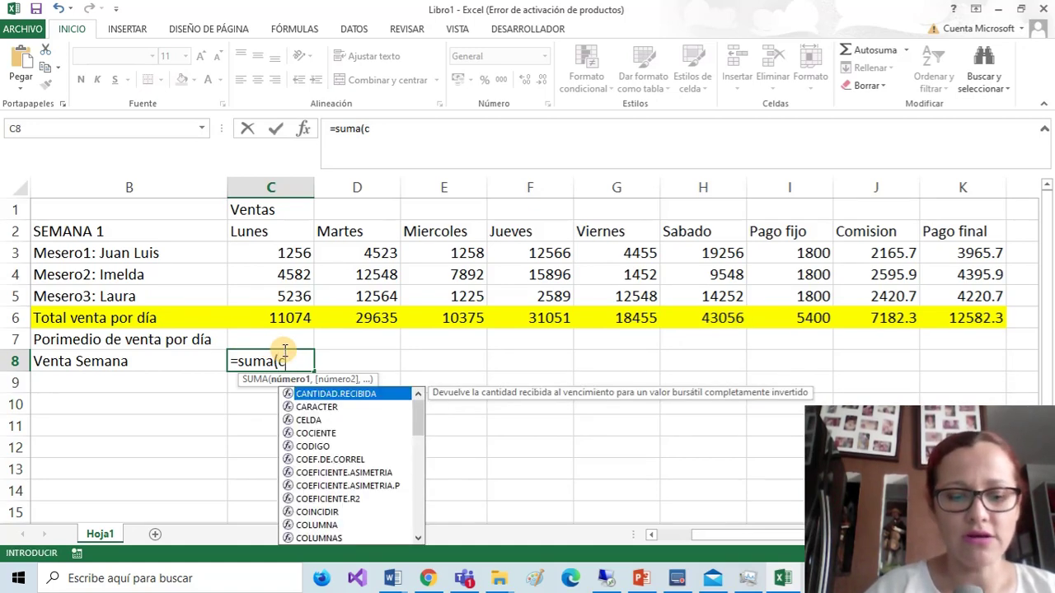
{"action": "type", "text": "3:"}
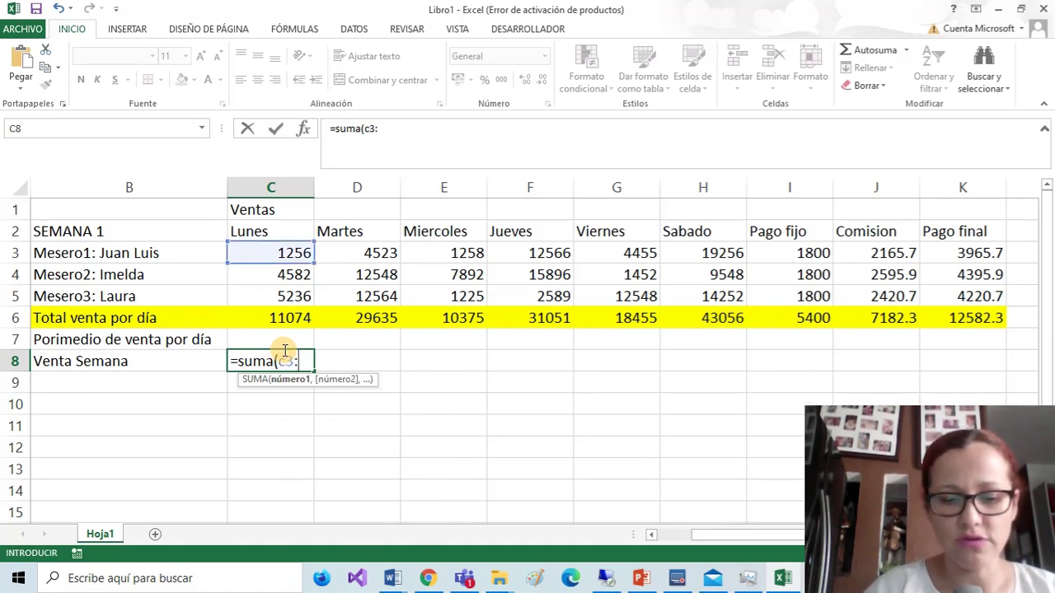
{"action": "type", "text": "h6"}
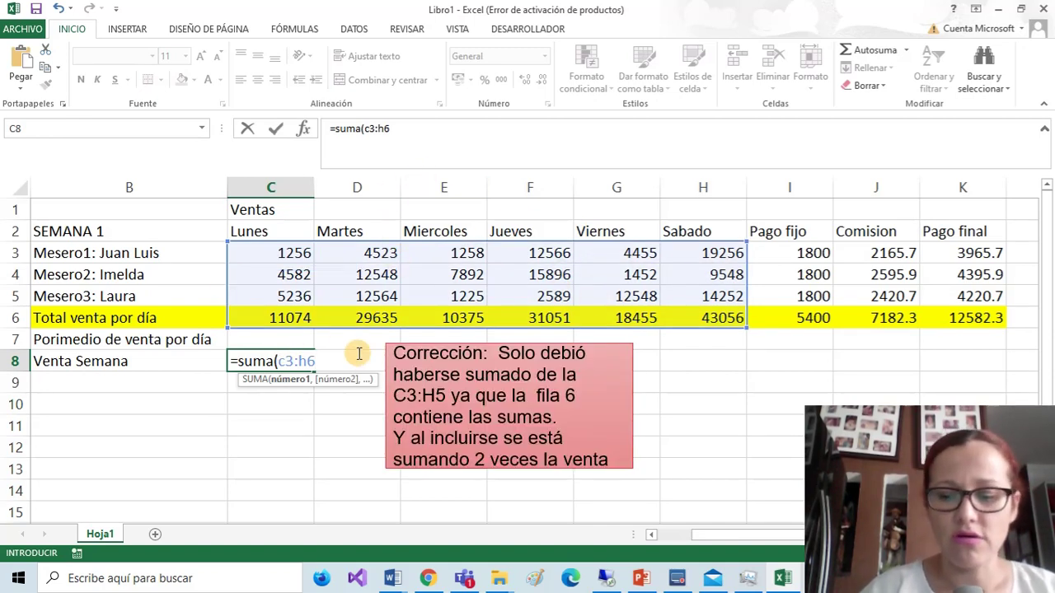
{"action": "key", "text": "Return"}
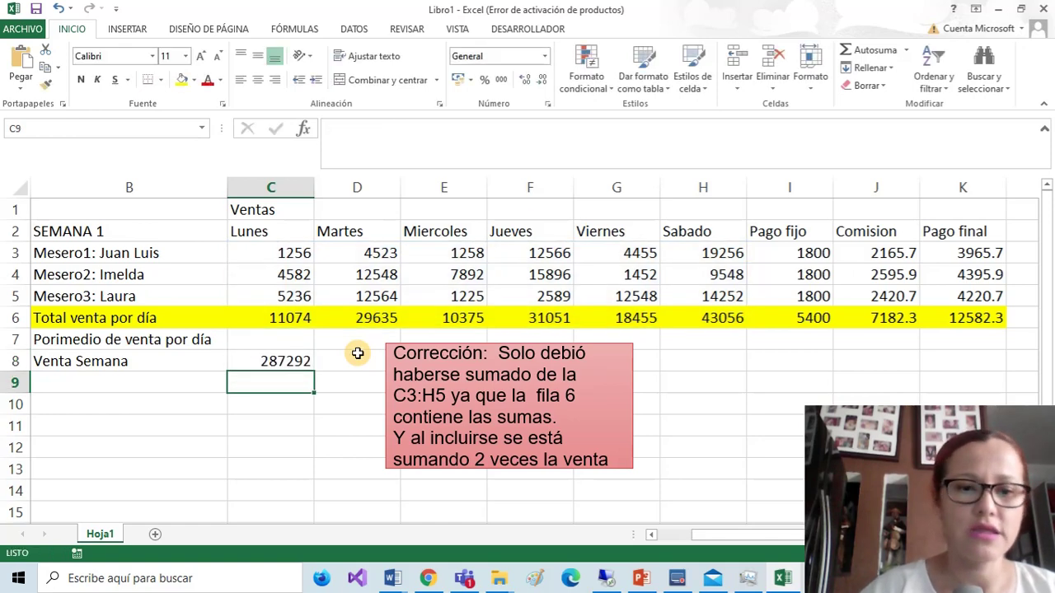
{"action": "left_click", "coordinate": [284, 365]}
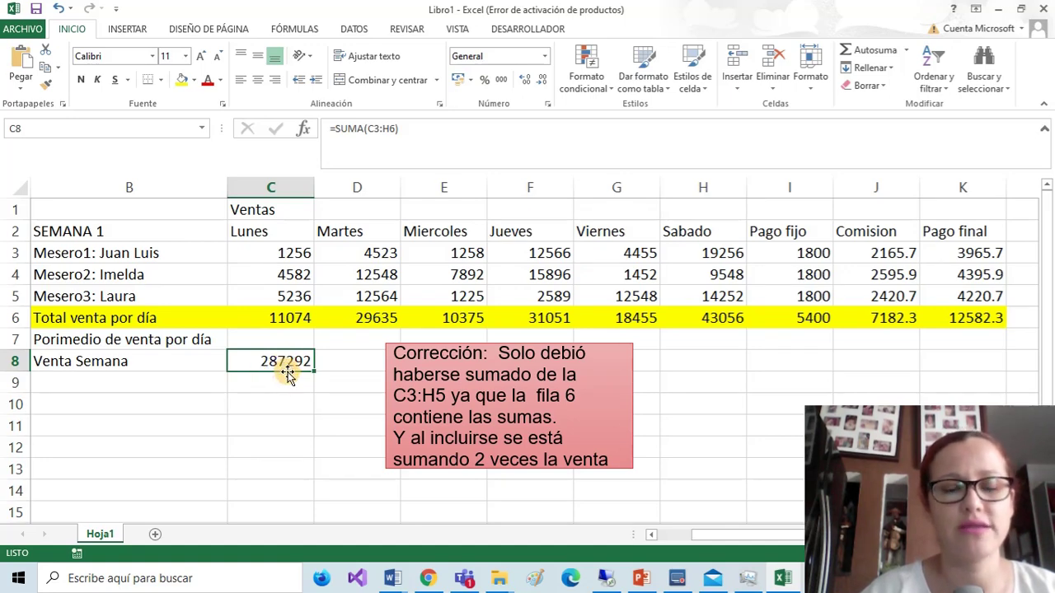
{"action": "left_click", "coordinate": [355, 383]}
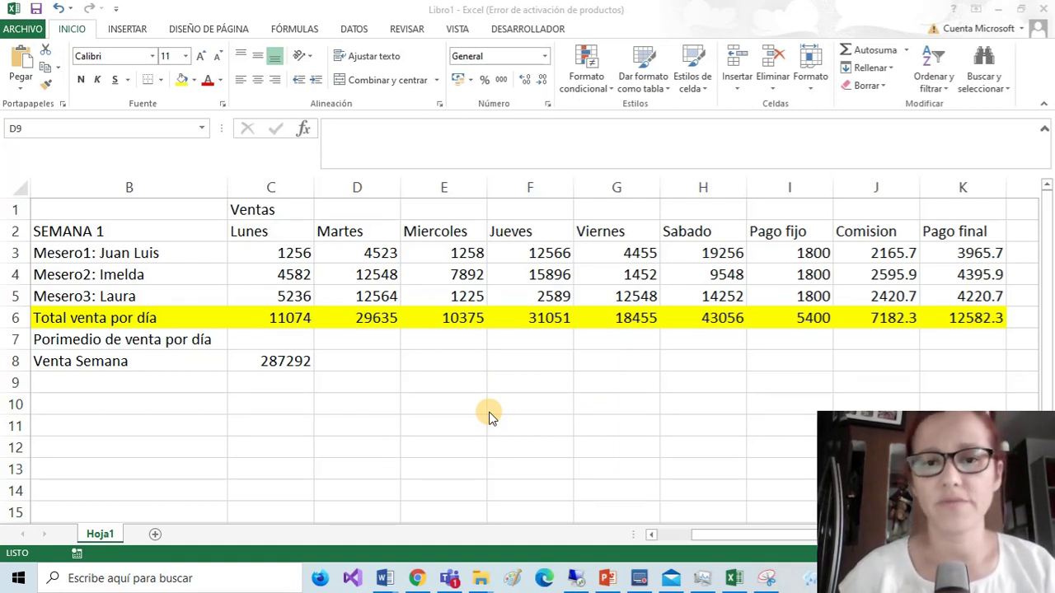
Review the empty daily average cells in row 7 and the block of daily sales figures above them.
{"action": "left_click", "coordinate": [261, 338]}
{"action": "left_click", "coordinate": [348, 339]}
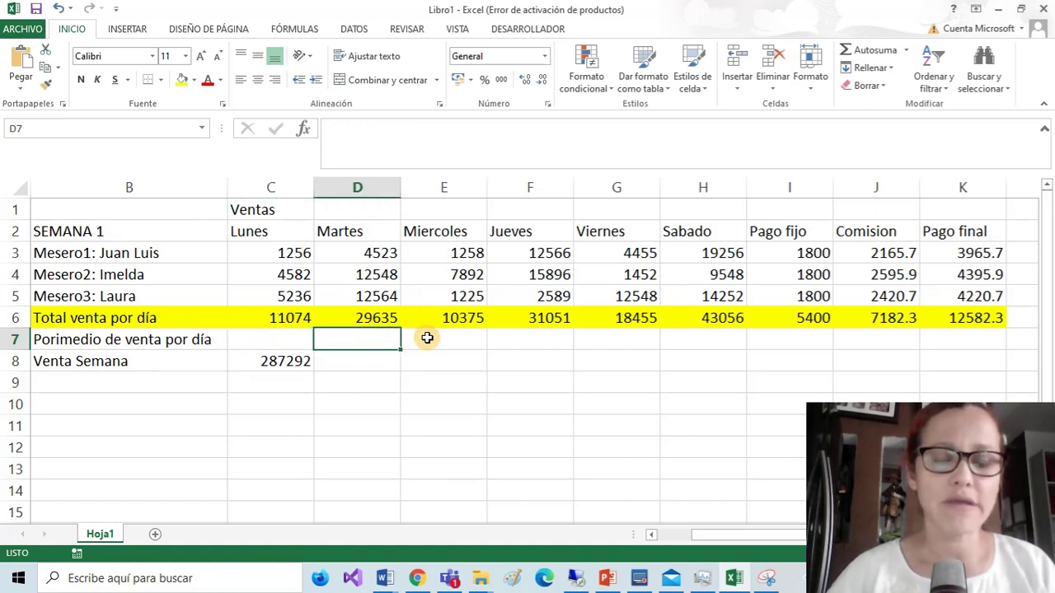
{"action": "left_click", "coordinate": [426, 337]}
{"action": "left_click", "coordinate": [520, 331]}
{"action": "left_click", "coordinate": [621, 321]}
{"action": "left_click", "coordinate": [618, 342]}
{"action": "left_click", "coordinate": [683, 337]}
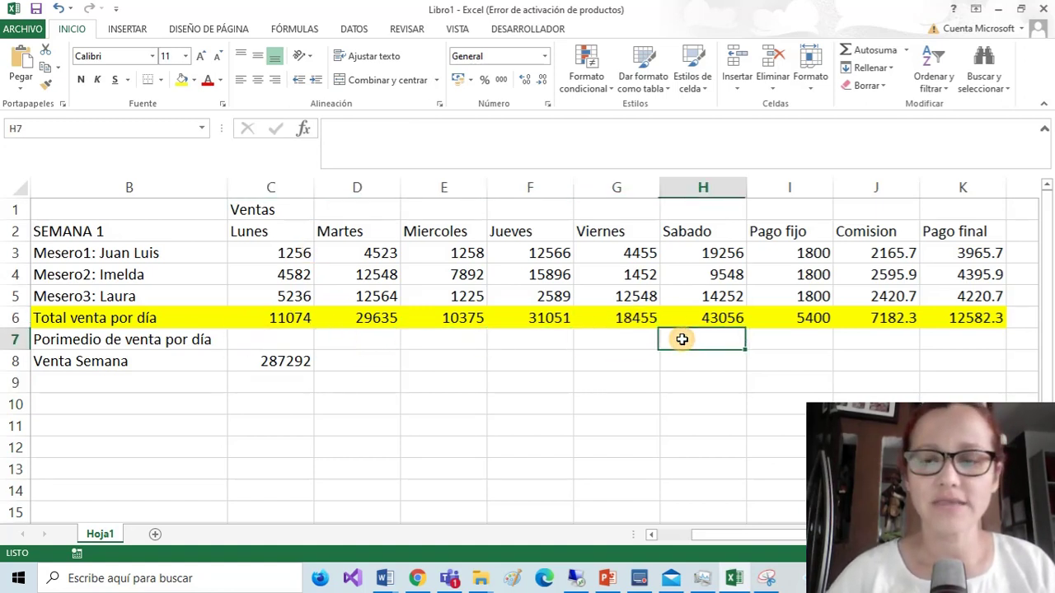
{"action": "left_click", "coordinate": [782, 338]}
{"action": "left_click", "coordinate": [717, 344]}
{"action": "left_click", "coordinate": [623, 346]}
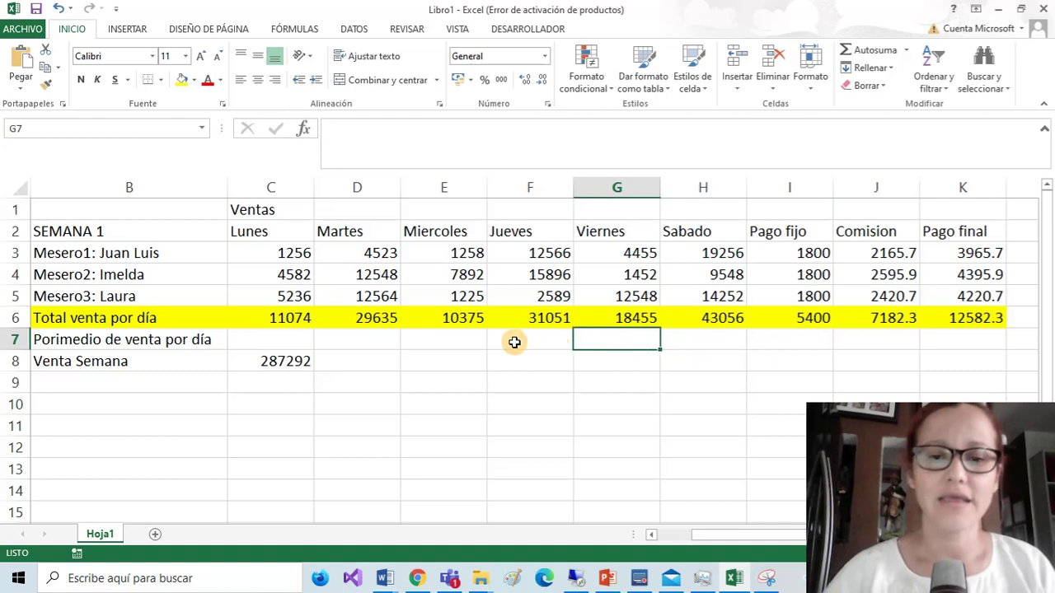
{"action": "left_click", "coordinate": [513, 344]}
{"action": "left_click", "coordinate": [435, 352]}
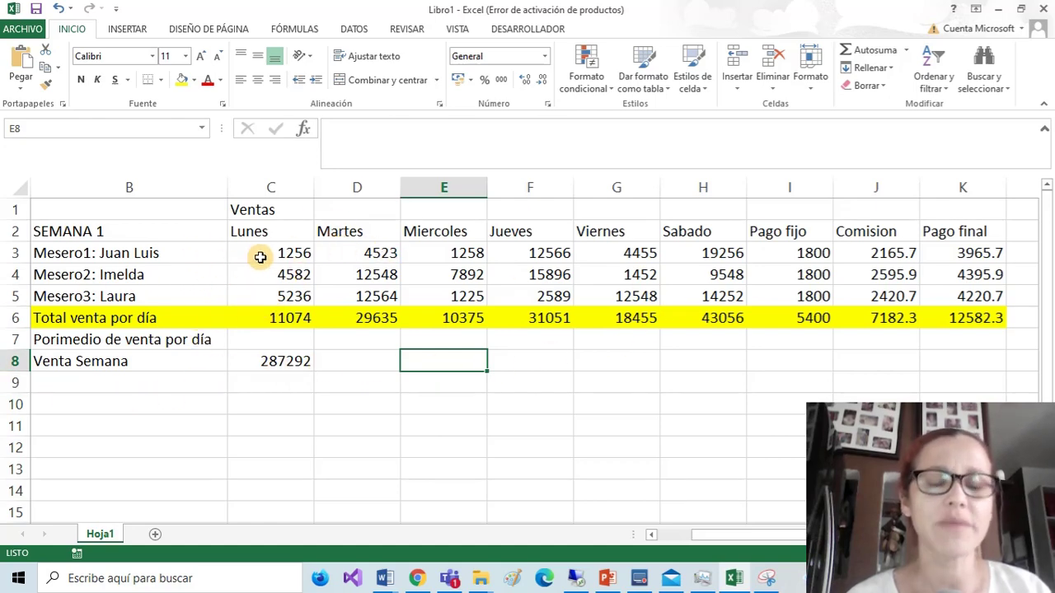
{"action": "left_click_drag", "start_coordinate": [259, 255], "coordinate": [882, 324]}
{"action": "left_click", "coordinate": [505, 370]}
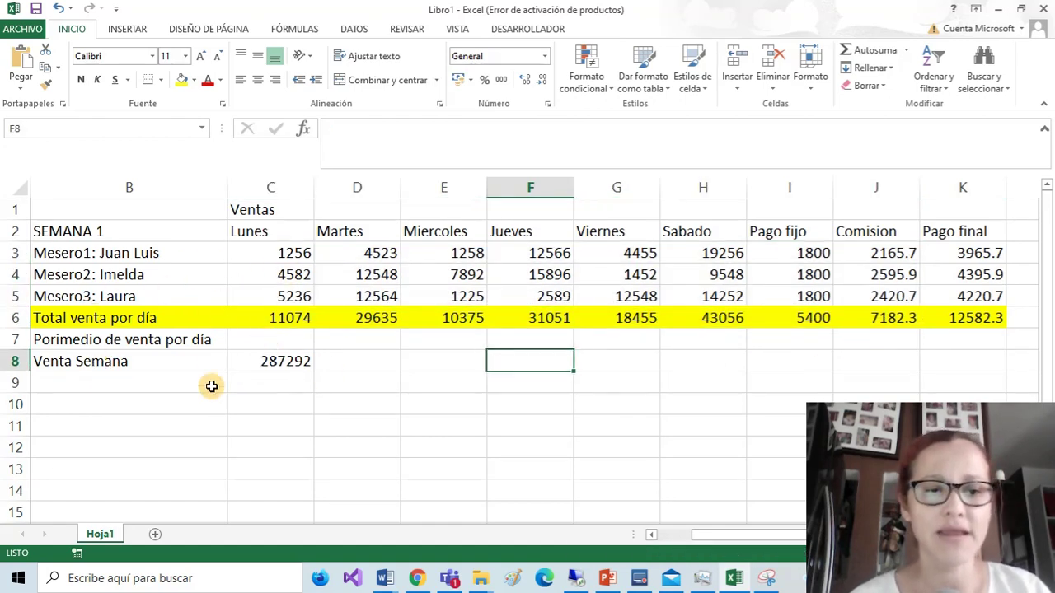
{"action": "left_click", "coordinate": [438, 397]}
{"action": "left_click", "coordinate": [301, 429]}
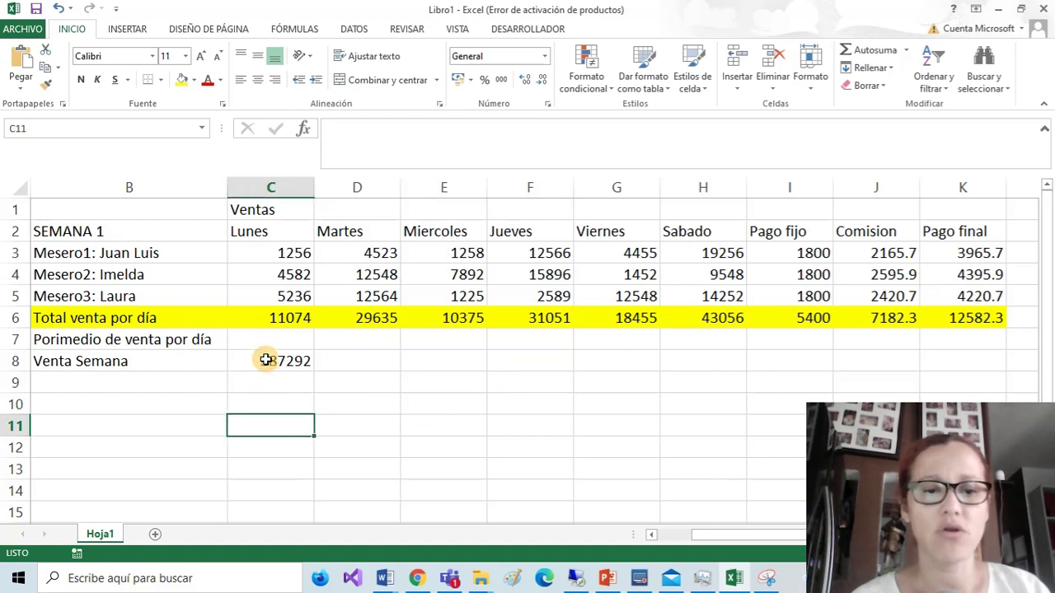
{"action": "left_click", "coordinate": [280, 340]}
{"action": "left_click", "coordinate": [360, 342]}
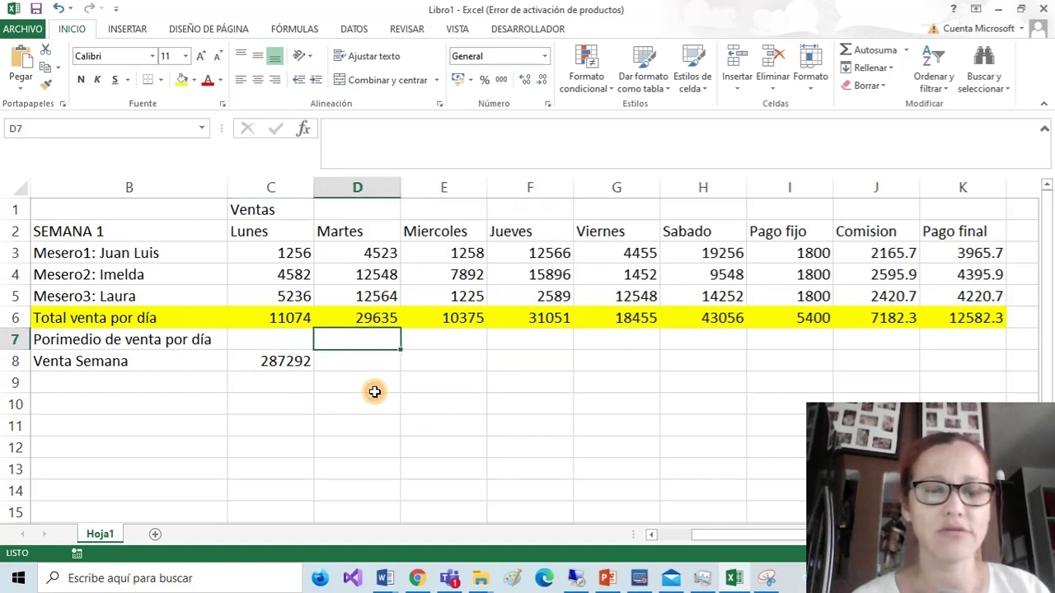
Calculate the average sales in C7 with =PROMEDIO(C3:H5), covering Lunes to Sabado for all three waiters, and check the formula.
{"action": "left_click", "coordinate": [285, 341]}
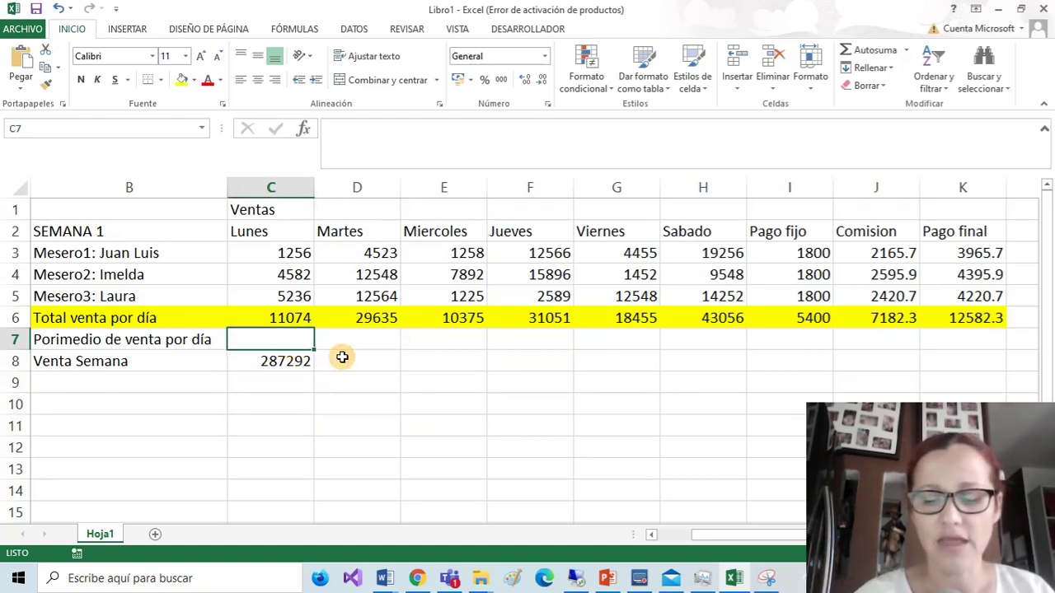
{"action": "type", "text": "="}
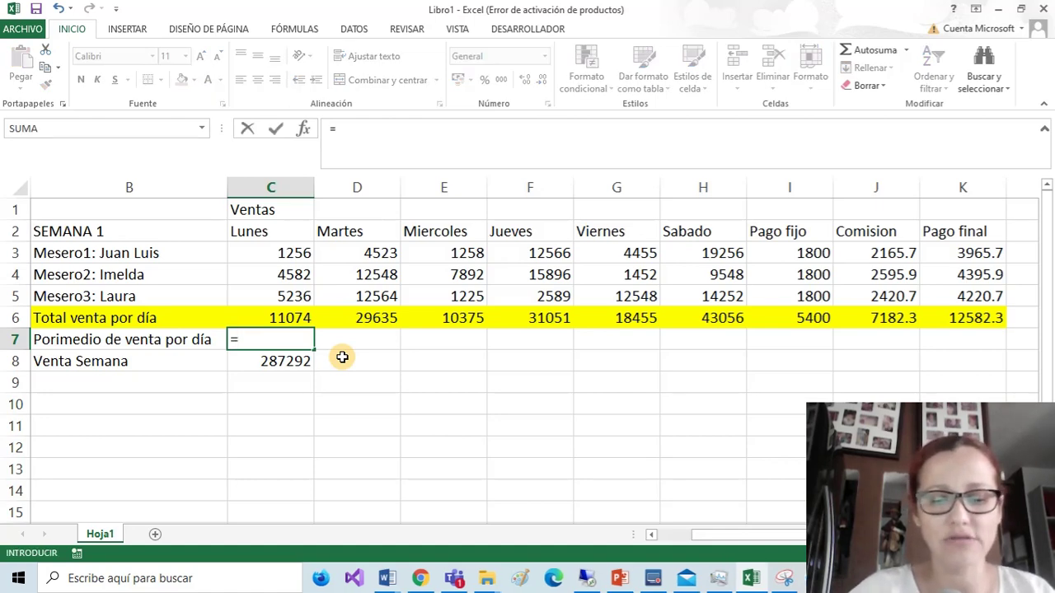
{"action": "type", "text": "PROMED"}
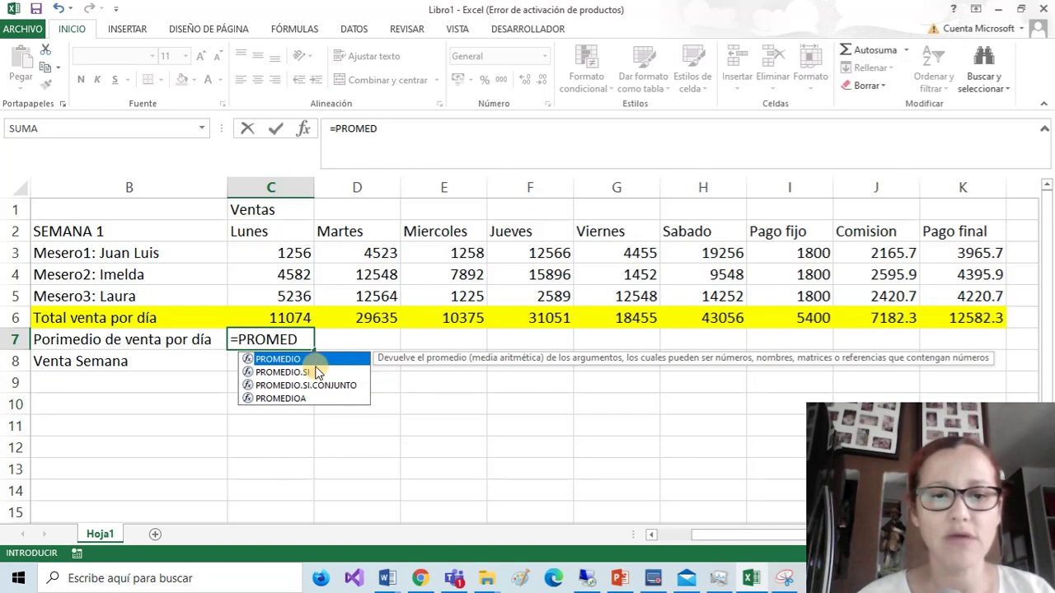
{"action": "left_click", "coordinate": [305, 372]}
{"action": "left_click", "coordinate": [306, 386]}
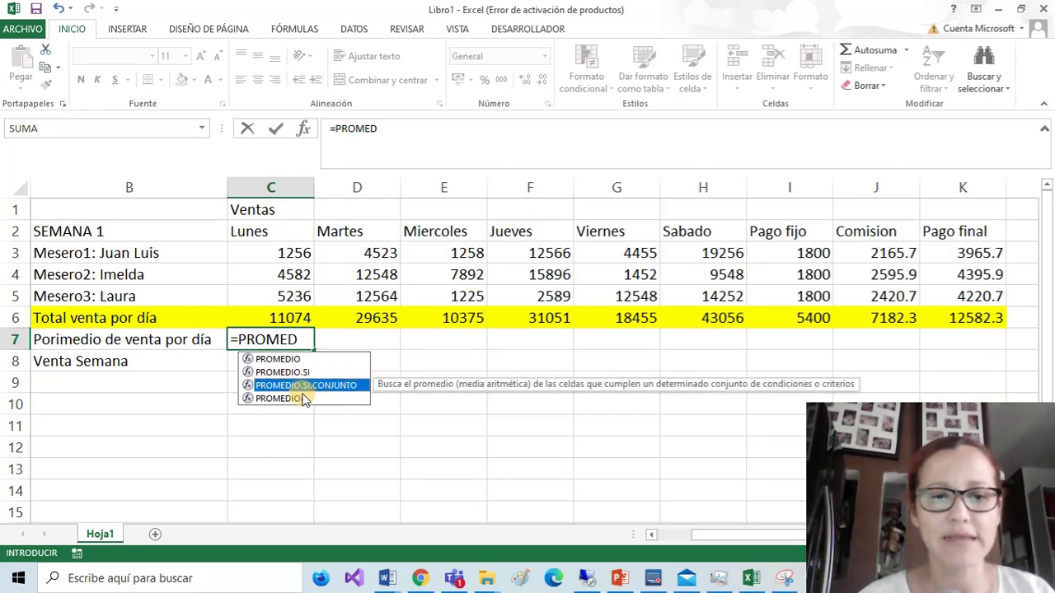
{"action": "left_click", "coordinate": [301, 359]}
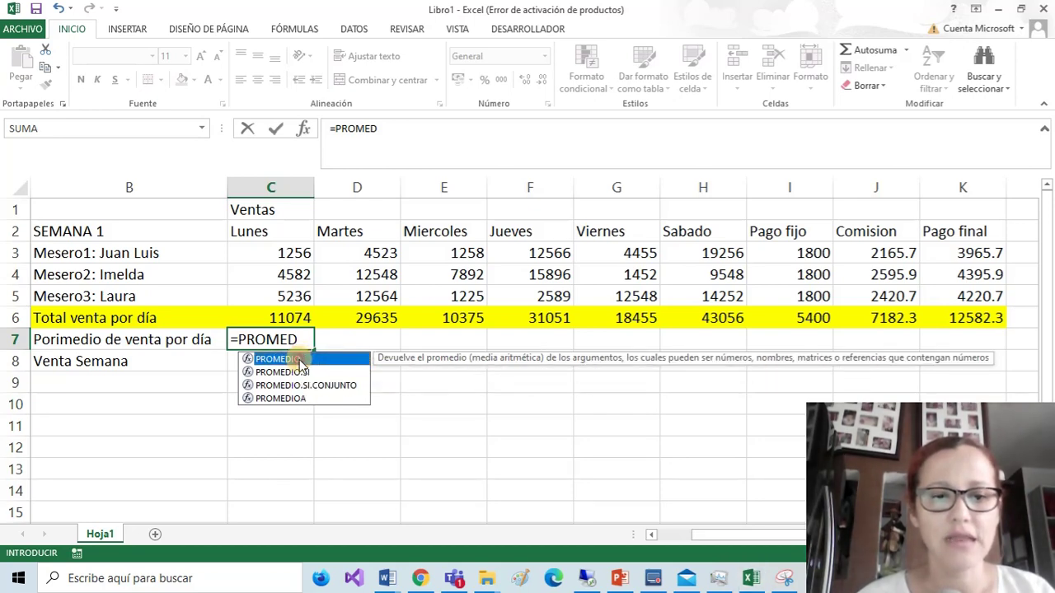
{"action": "left_click", "coordinate": [299, 339]}
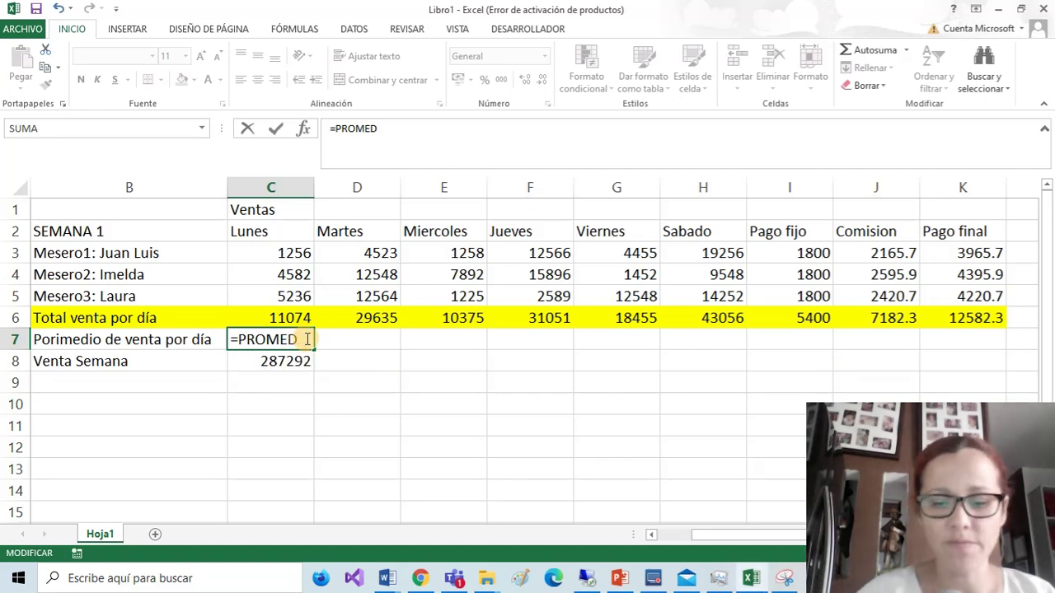
{"action": "type", "text": "IO("}
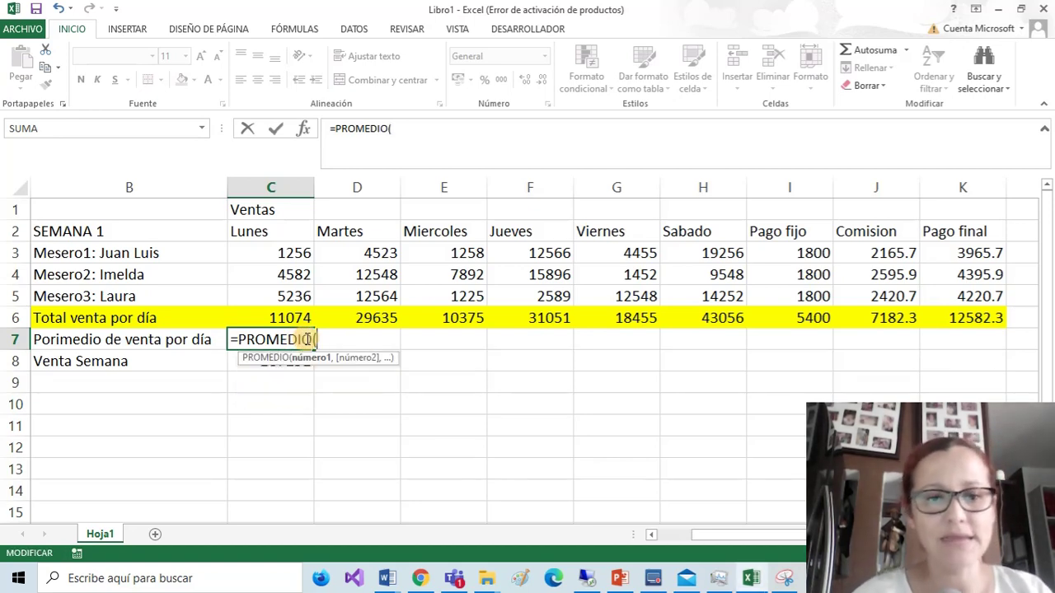
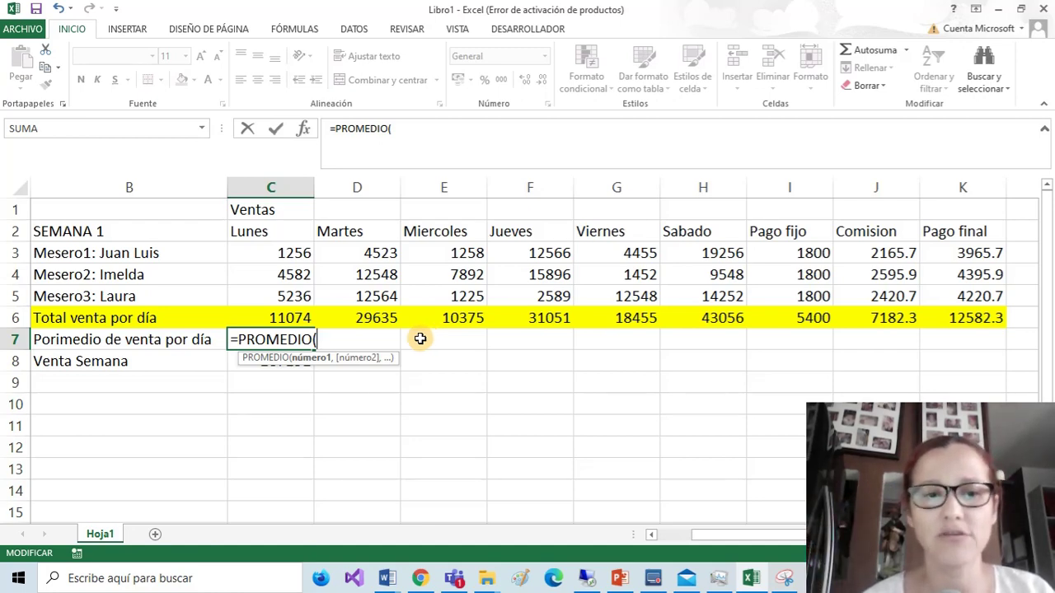
{"action": "left_click", "coordinate": [269, 254]}
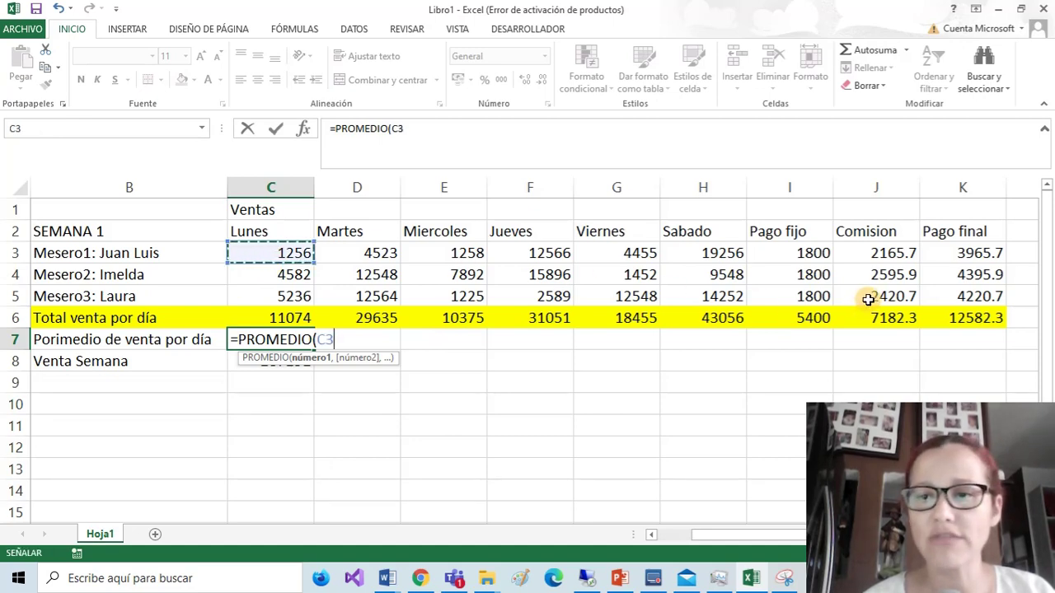
{"action": "left_click", "coordinate": [725, 297]}
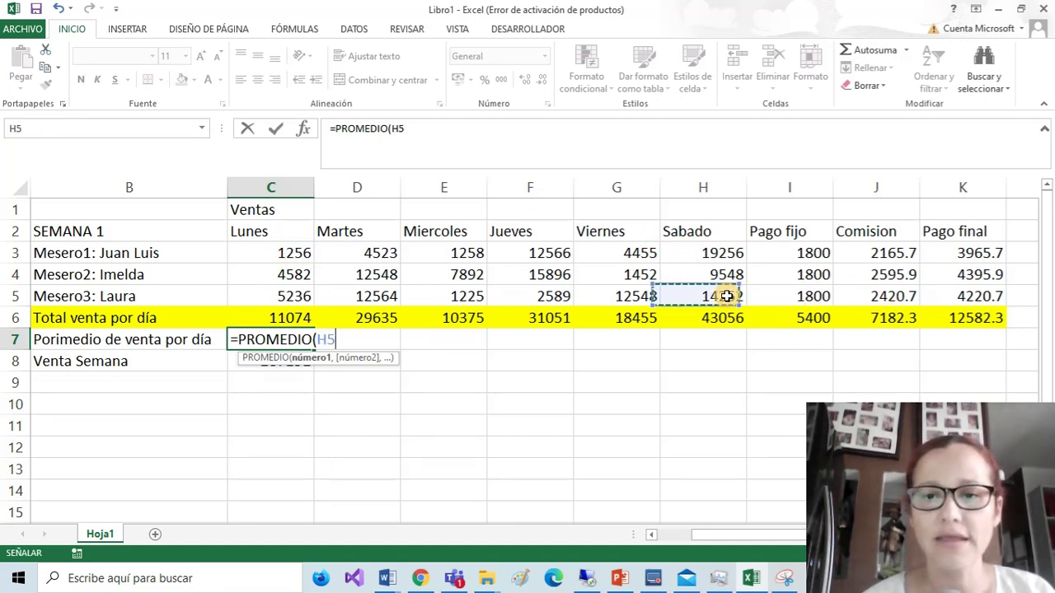
{"action": "left_click_drag", "start_coordinate": [722, 298], "coordinate": [297, 250]}
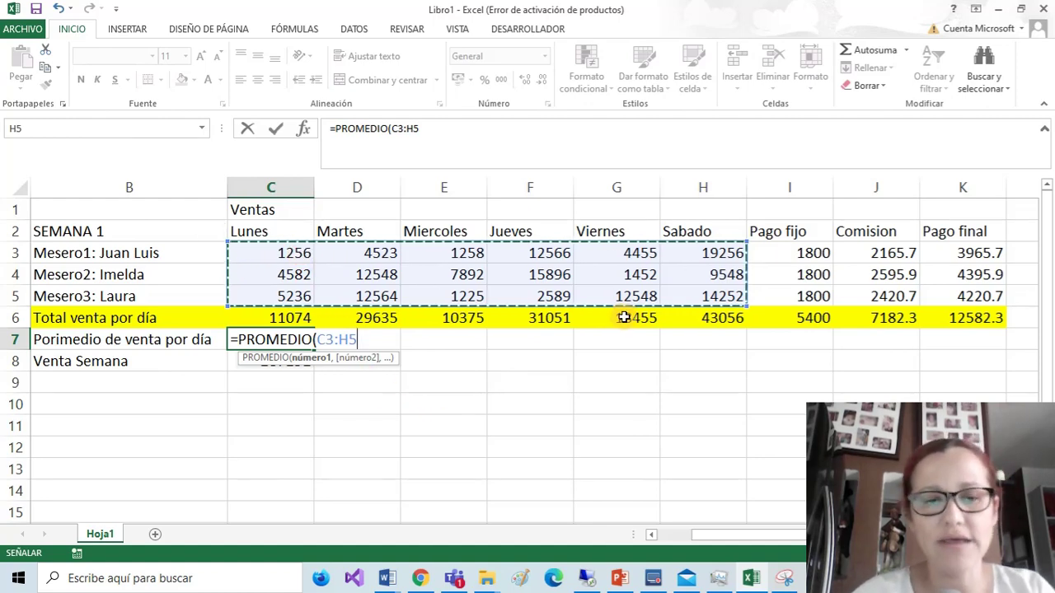
{"action": "key", "text": "Return"}
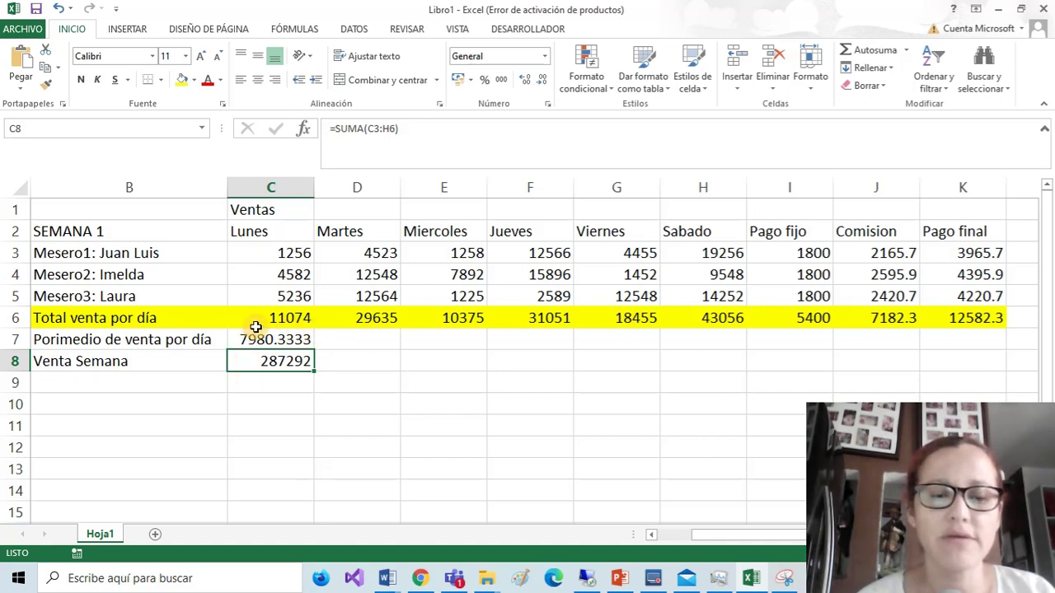
{"action": "left_click", "coordinate": [285, 339]}
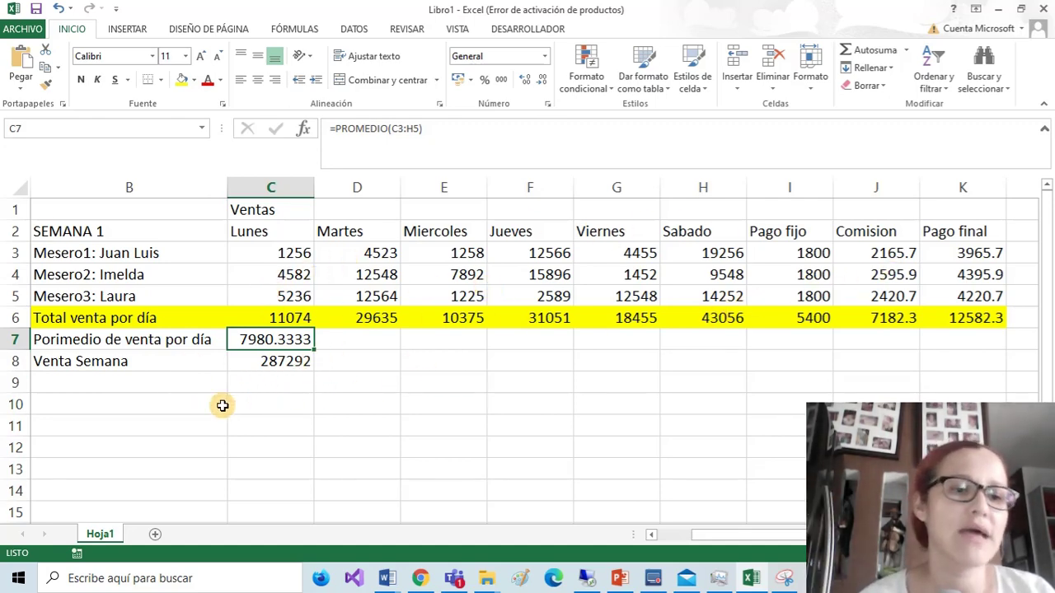
Correct the misspelled label in B7 to "Promedio de venta por día".
{"action": "left_click", "coordinate": [45, 341]}
{"action": "double_click", "coordinate": [54, 340]}
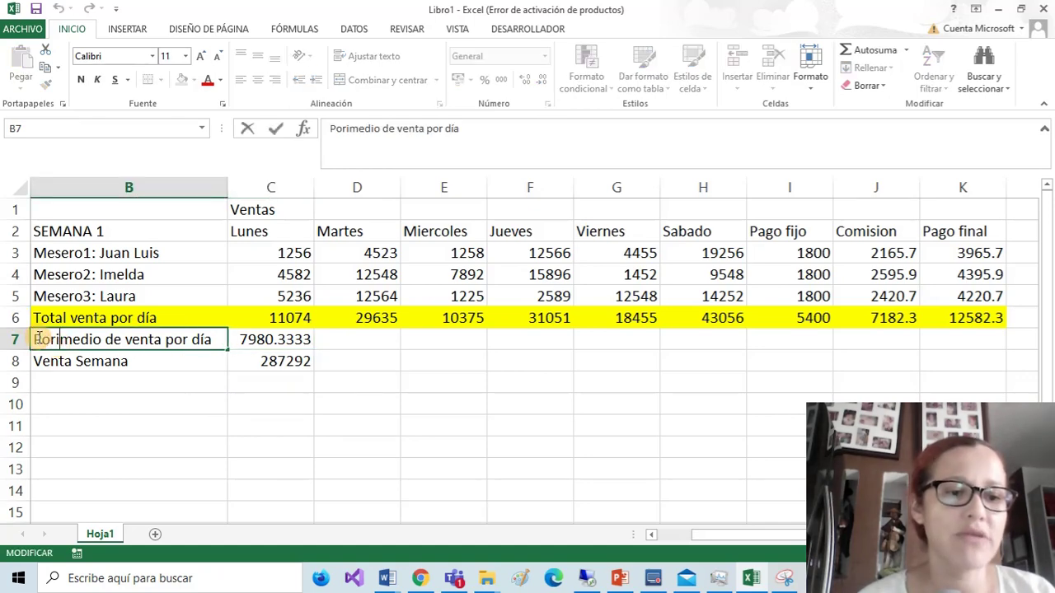
{"action": "key", "text": "BackSpace"}
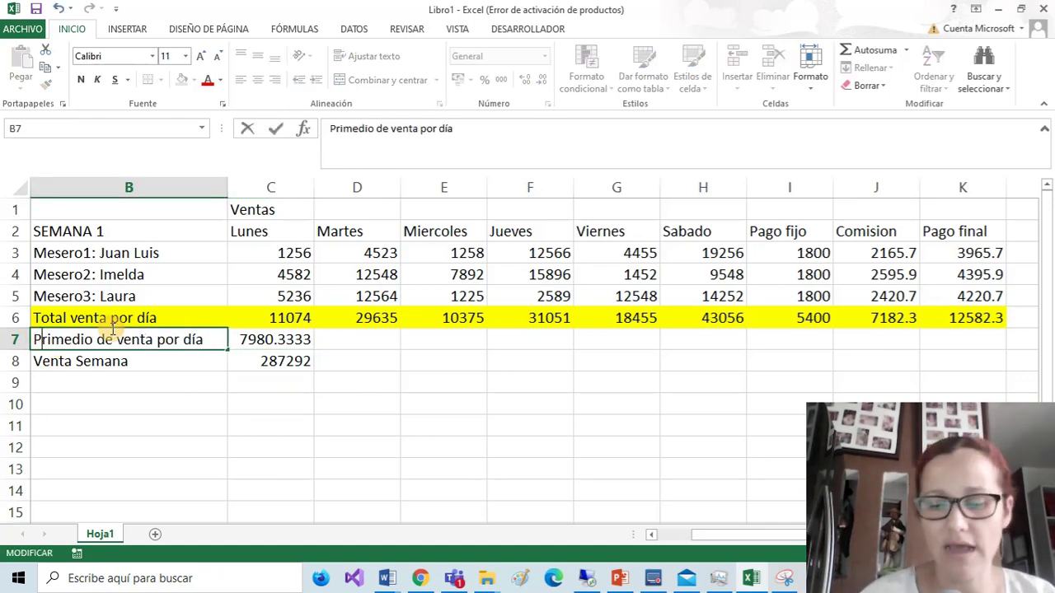
{"action": "type", "text": "0"}
{"action": "key", "text": "BackSpace"}
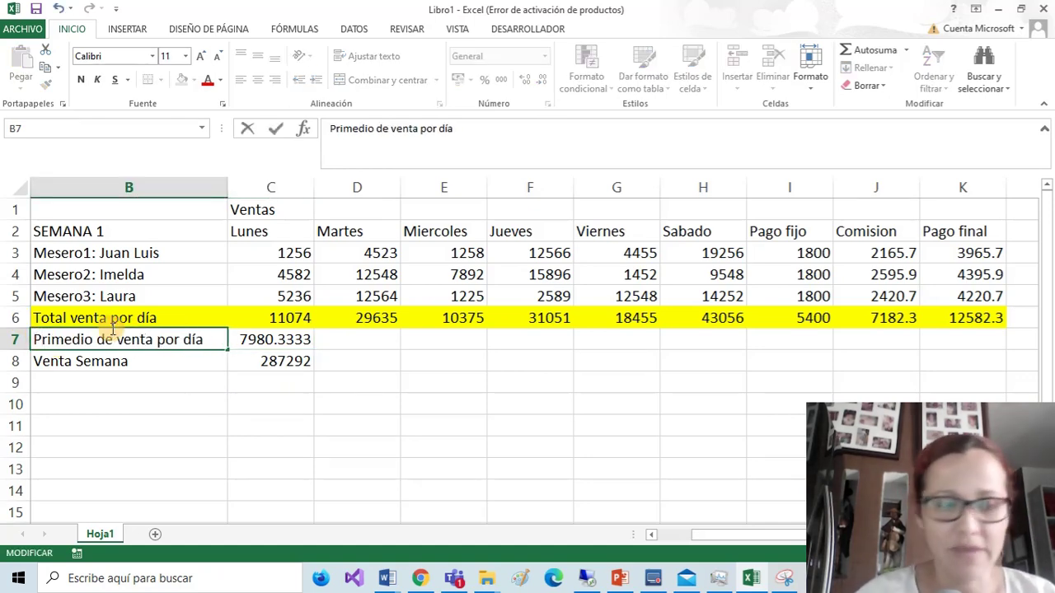
{"action": "key", "text": "Right"}
{"action": "key", "text": "Delete"}
{"action": "type", "text": "o"}
{"action": "left_click", "coordinate": [334, 356]}
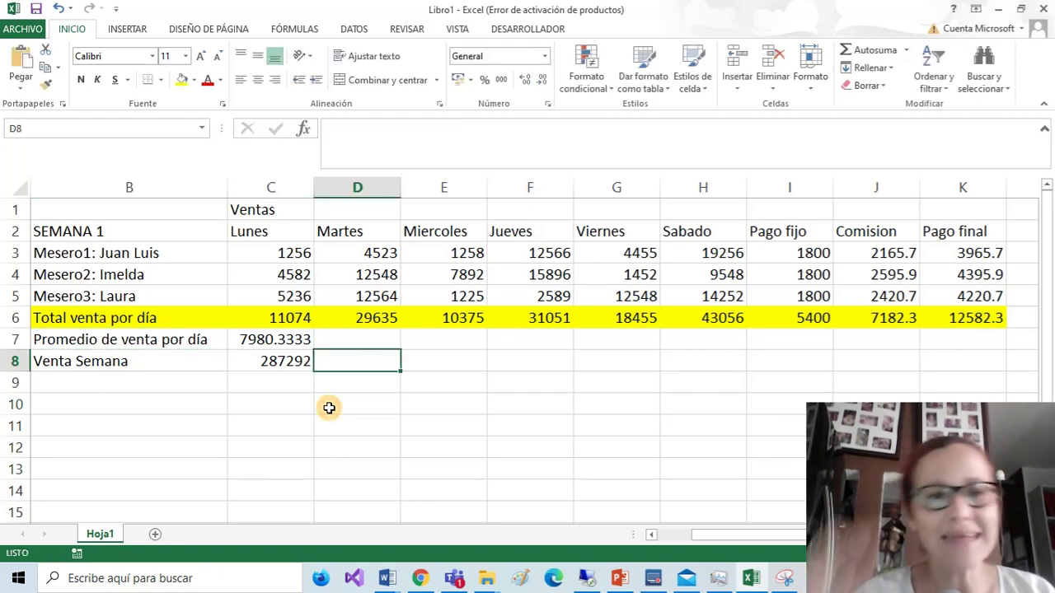
Start a manual average formula in D7 by adding the first waiter's daily sales cell by cell, C3+D3+E3+F3+G3+H3.
{"action": "left_click", "coordinate": [275, 361]}
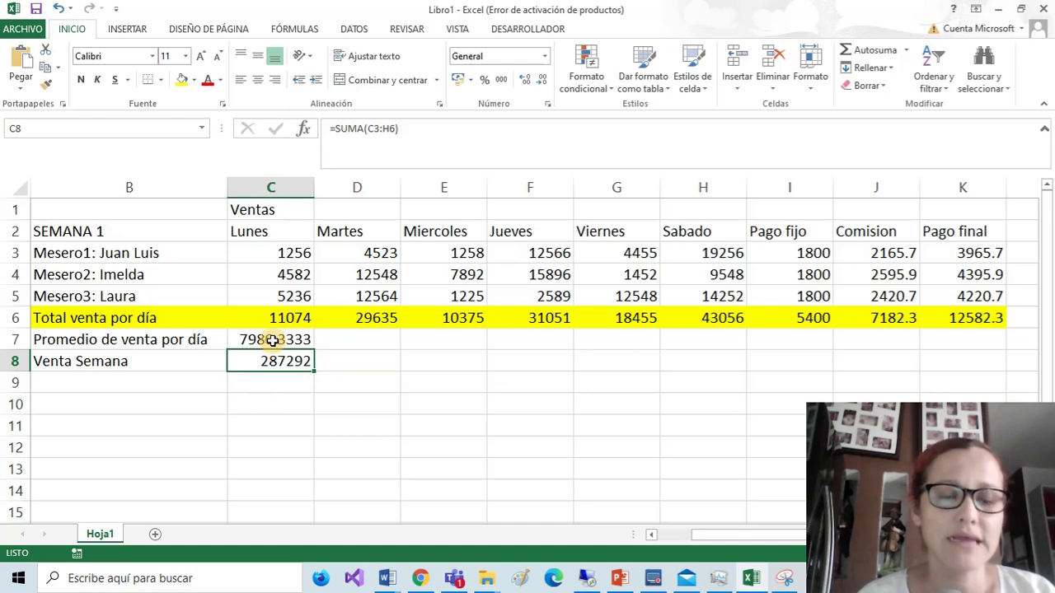
{"action": "left_click", "coordinate": [273, 340]}
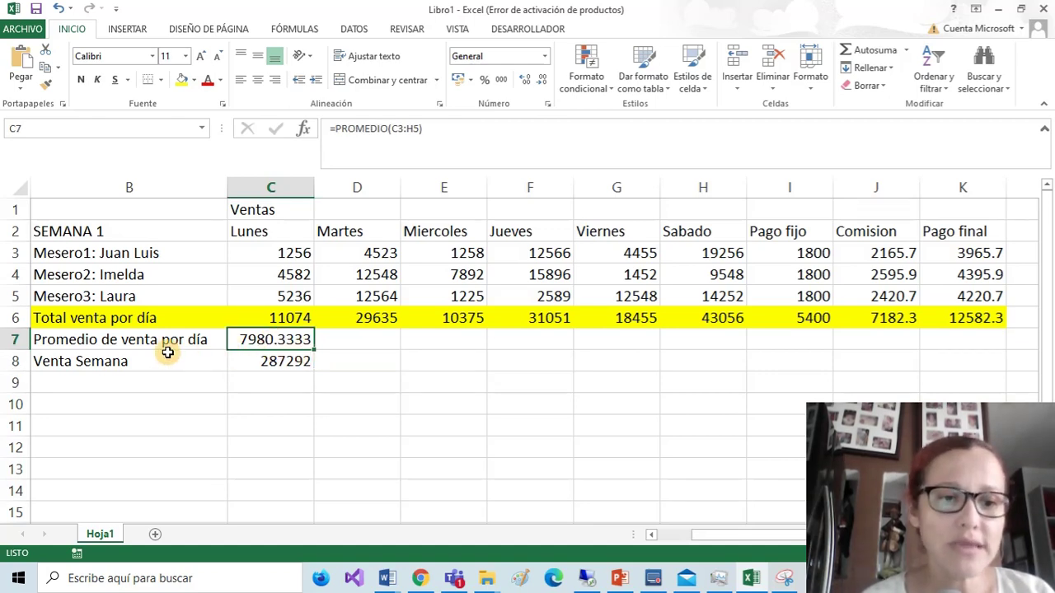
{"action": "left_click", "coordinate": [363, 340]}
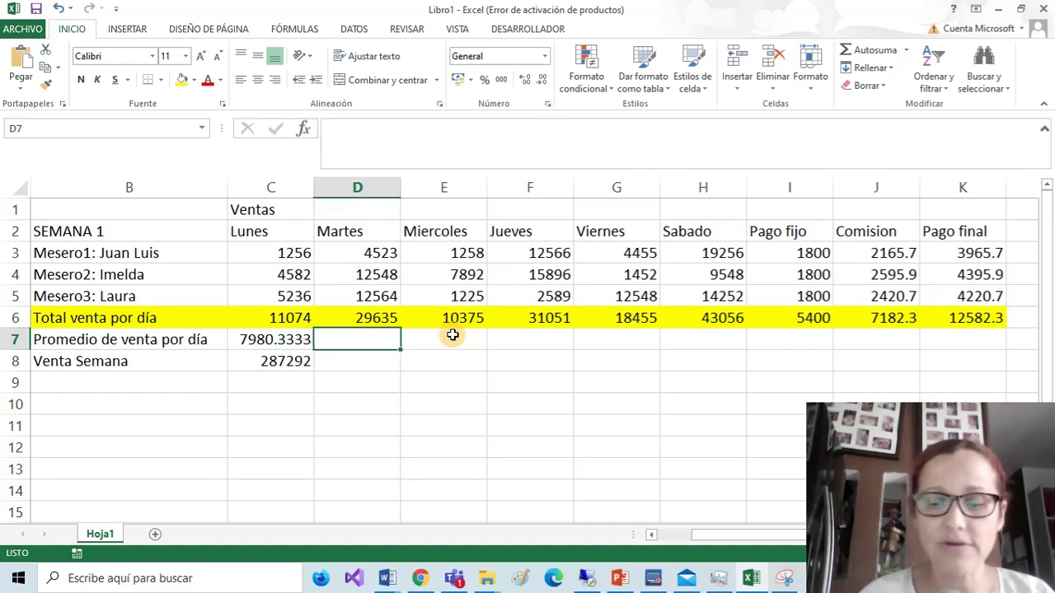
{"action": "type", "text": "="}
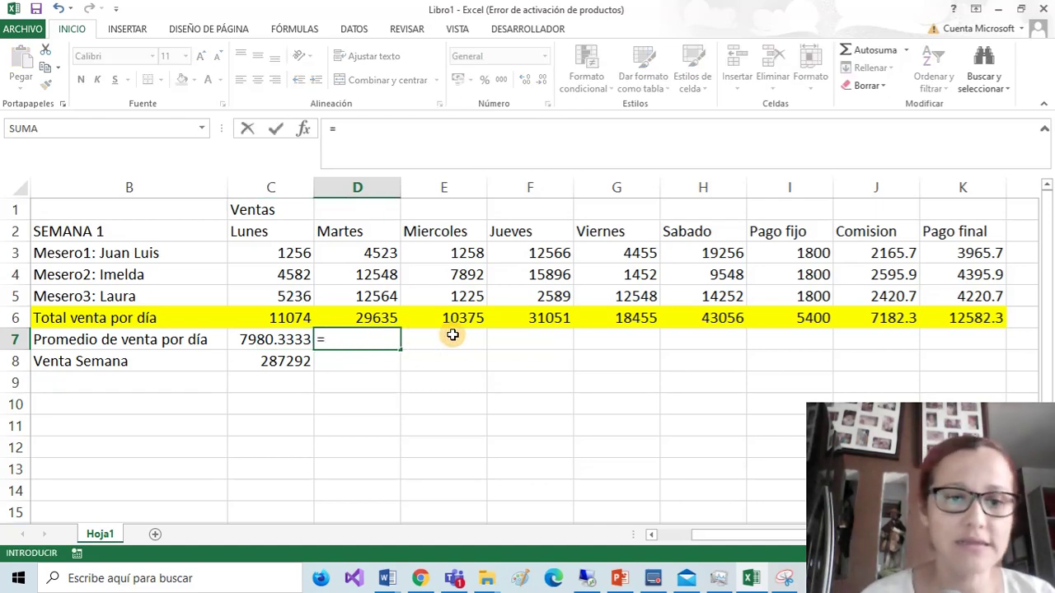
{"action": "left_click", "coordinate": [287, 253]}
{"action": "type", "text": "+"}
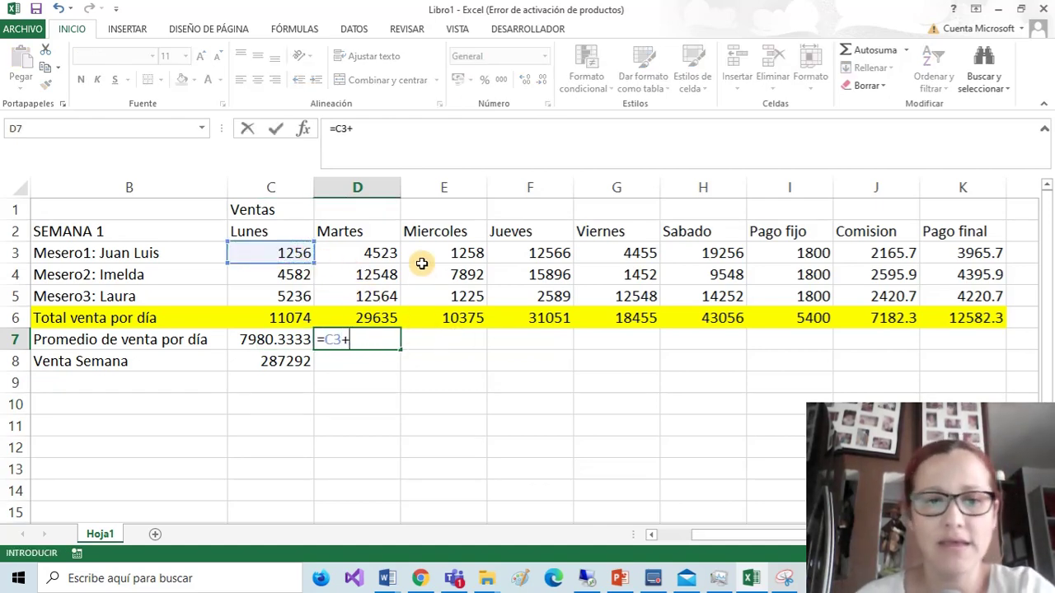
{"action": "left_click", "coordinate": [355, 255]}
{"action": "type", "text": "+"}
{"action": "left_click", "coordinate": [445, 255]}
{"action": "type", "text": "+"}
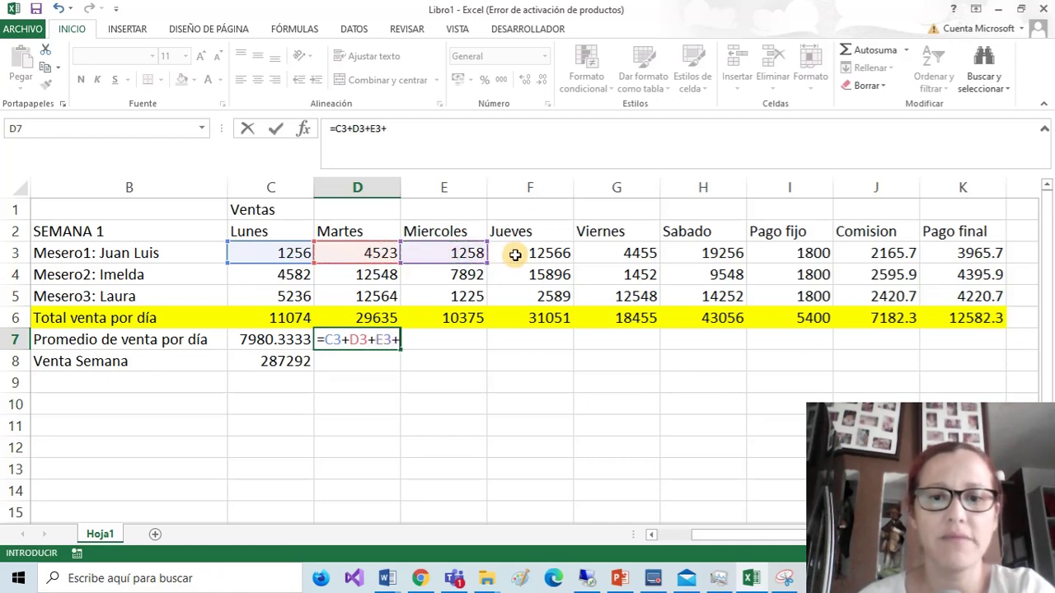
{"action": "left_click", "coordinate": [523, 253]}
{"action": "type", "text": "+"}
{"action": "left_click", "coordinate": [643, 254]}
{"action": "type", "text": "+"}
{"action": "left_click", "coordinate": [717, 253]}
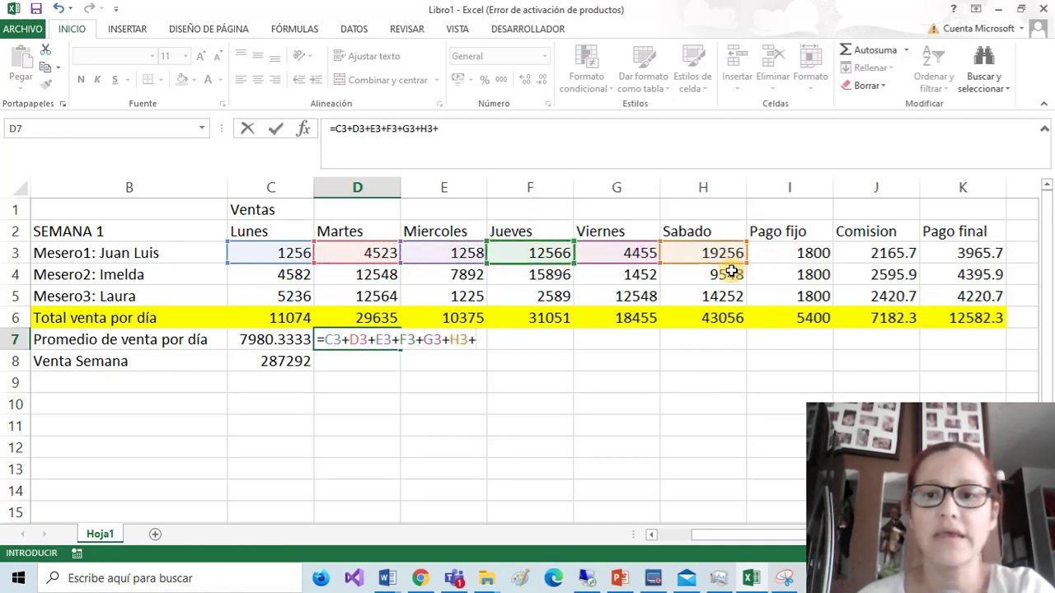
Extend the D7 sum with the other two waiters' sales cells: H4+H5+G5+G4+F4+F5+E5+E4+D4+D5+C5+C4.
{"action": "type", "text": "+"}
{"action": "left_click", "coordinate": [707, 275]}
{"action": "type", "text": "+"}
{"action": "left_click", "coordinate": [714, 299]}
{"action": "type", "text": "+"}
{"action": "left_click", "coordinate": [643, 298]}
{"action": "type", "text": "+"}
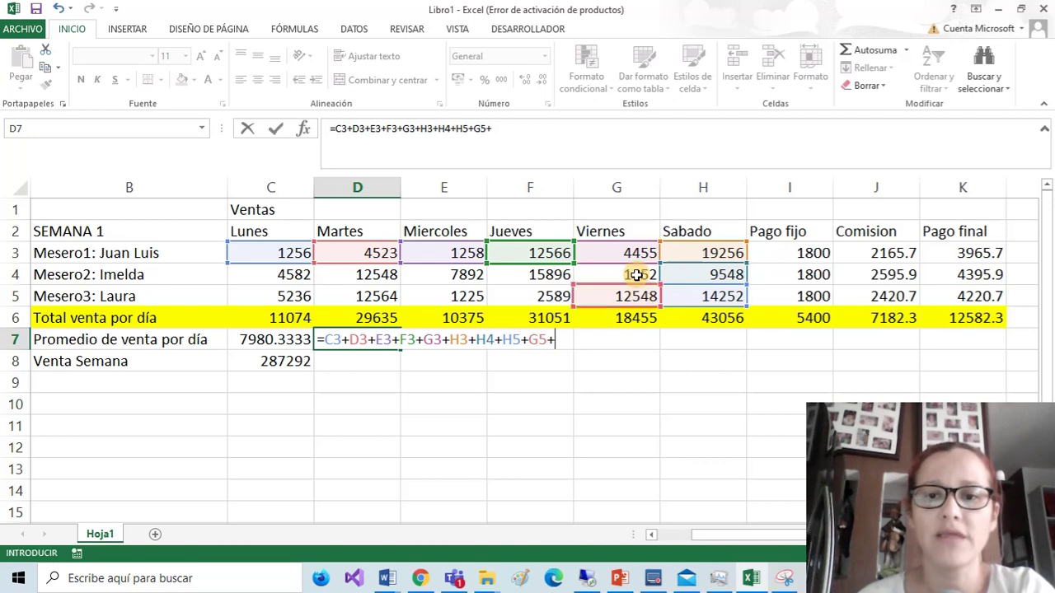
{"action": "left_click", "coordinate": [635, 274]}
{"action": "type", "text": "+"}
{"action": "left_click", "coordinate": [531, 273]}
{"action": "type", "text": "+"}
{"action": "left_click", "coordinate": [531, 294]}
{"action": "type", "text": "+"}
{"action": "left_click", "coordinate": [446, 290]}
{"action": "type", "text": "+"}
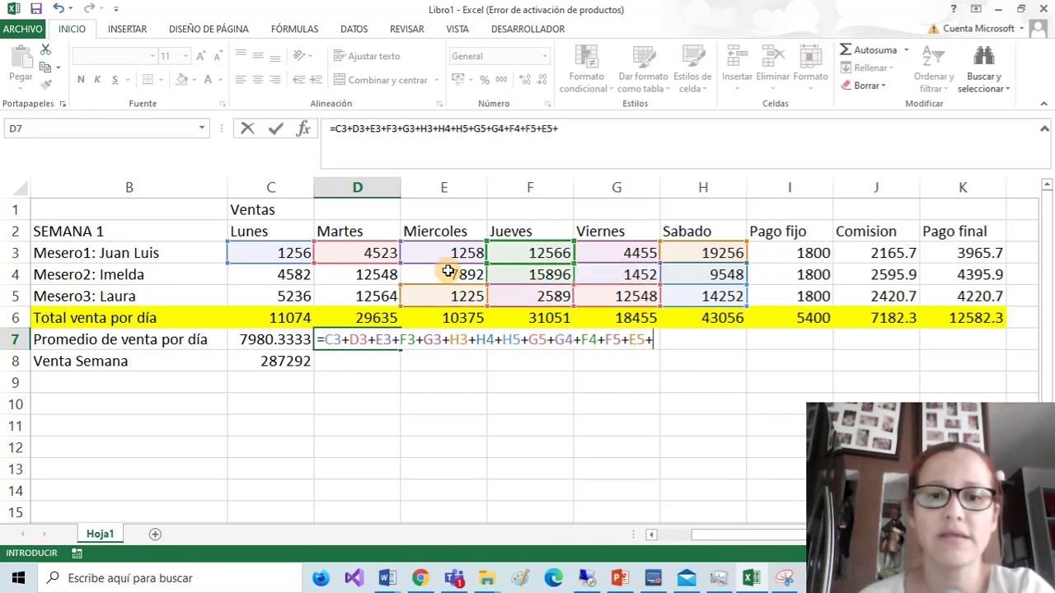
{"action": "left_click", "coordinate": [447, 269]}
{"action": "type", "text": "+"}
{"action": "left_click", "coordinate": [366, 284]}
{"action": "type", "text": "+"}
{"action": "left_click", "coordinate": [367, 296]}
{"action": "type", "text": "+"}
{"action": "left_click", "coordinate": [290, 297]}
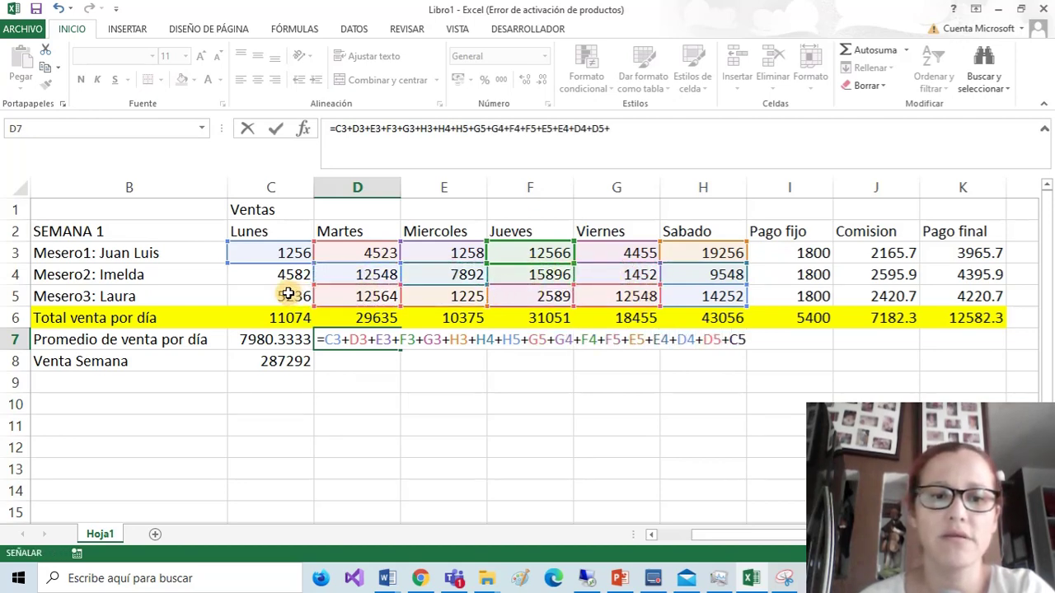
{"action": "type", "text": "+"}
{"action": "left_click", "coordinate": [289, 272]}
{"action": "type", "text": "+"}
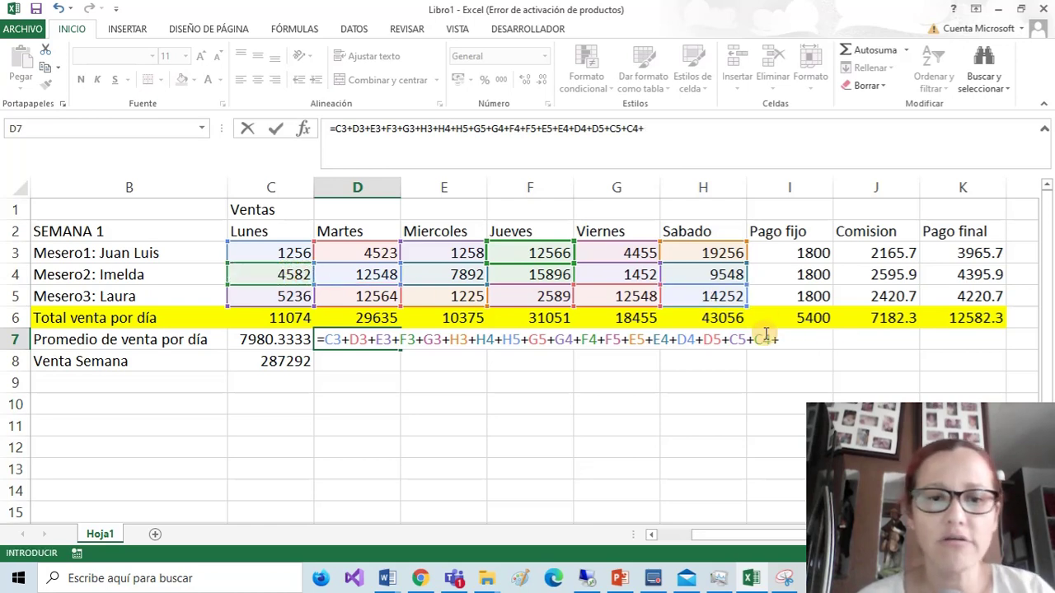
Enclose the D7 sum in parentheses, remove the trailing plus sign and divide it by 18.
{"action": "type", "text": "("}
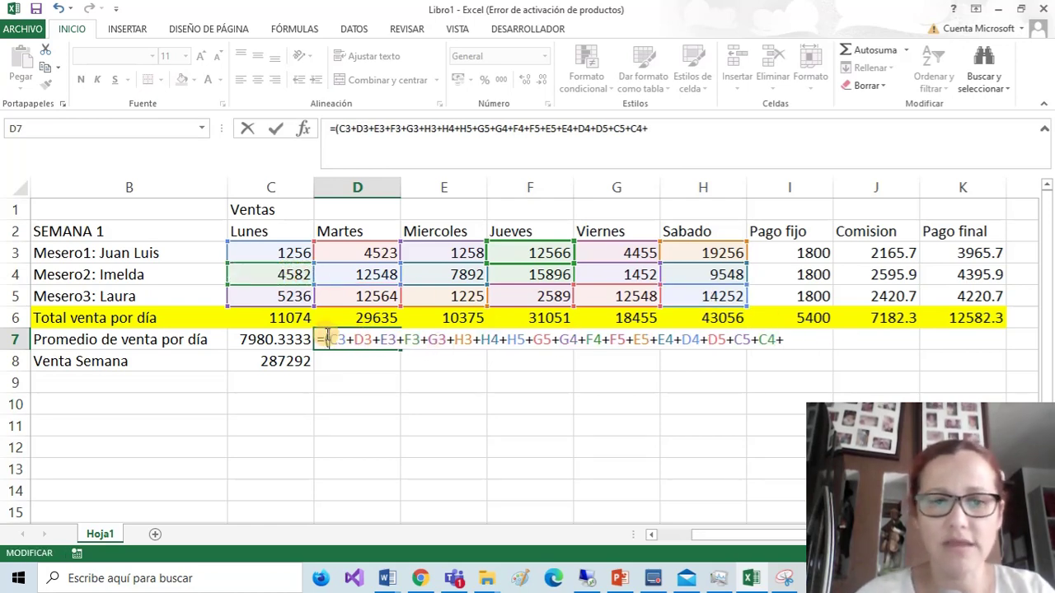
{"action": "left_click", "coordinate": [788, 343]}
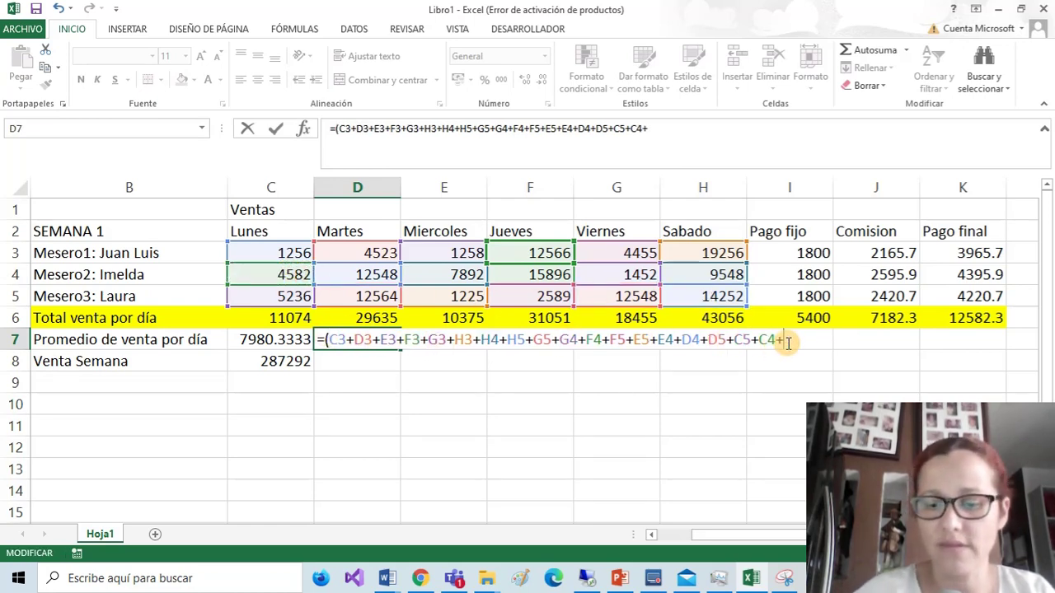
{"action": "type", "text": ")/"}
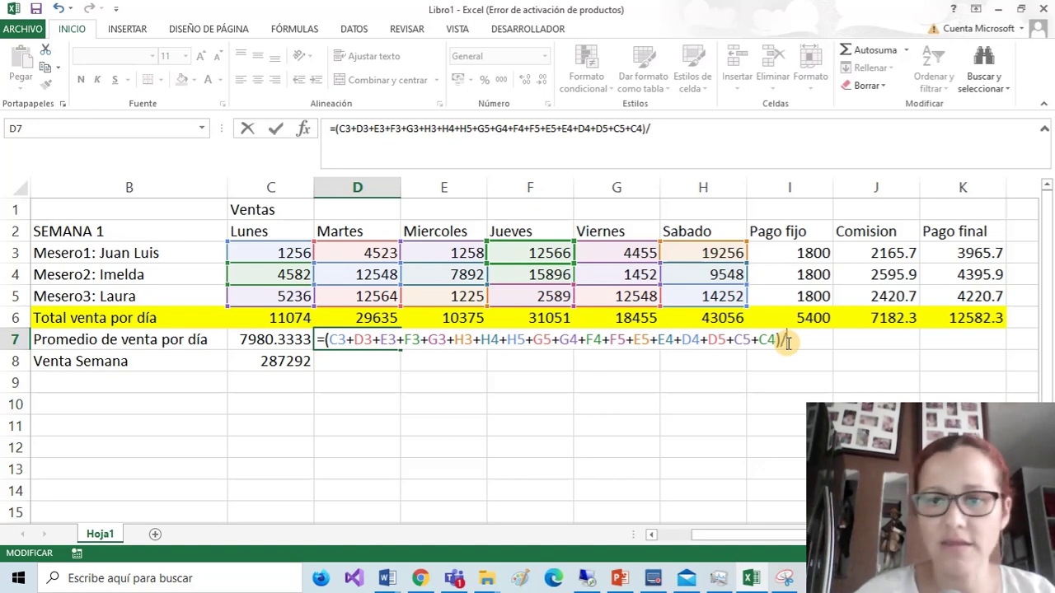
{"action": "type", "text": "18"}
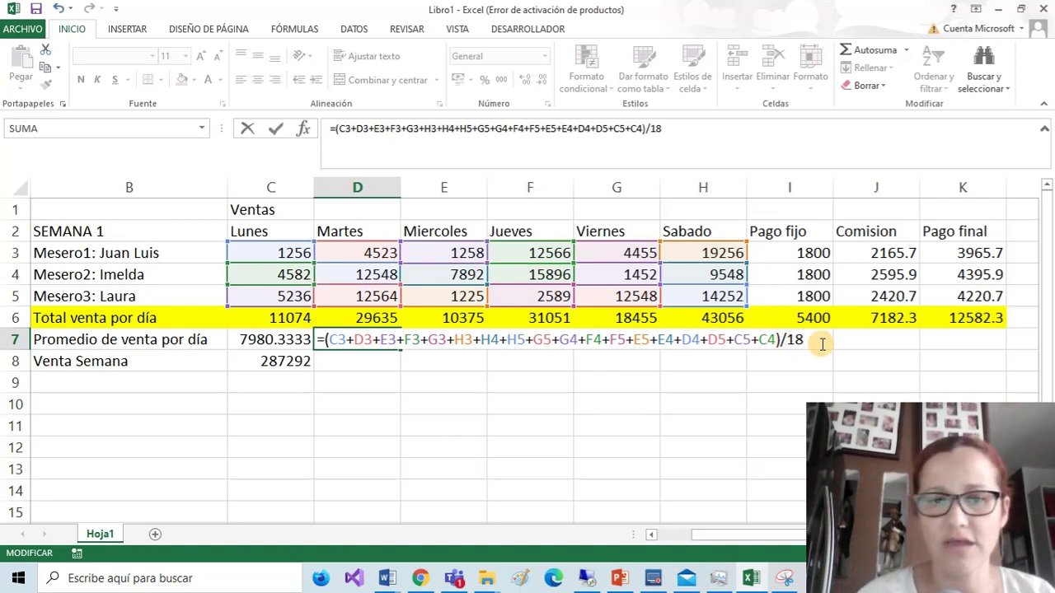
{"action": "key", "text": "Return"}
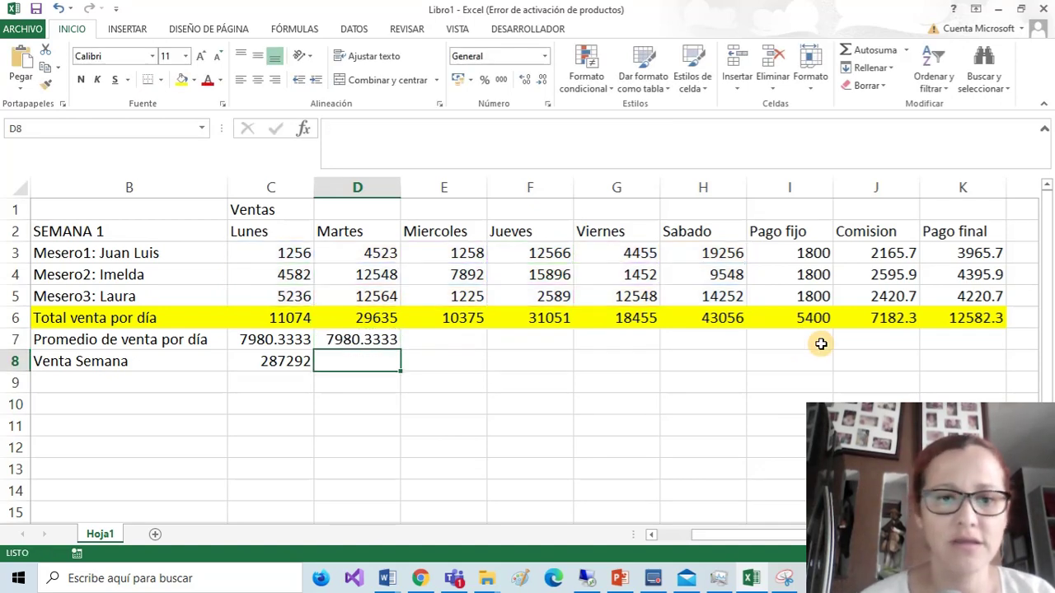
Compare the PROMEDIO formula in C7 with the manual sum-and-divide formula in D7.
{"action": "left_click", "coordinate": [276, 344]}
{"action": "left_click", "coordinate": [327, 344]}
{"action": "left_click", "coordinate": [283, 344]}
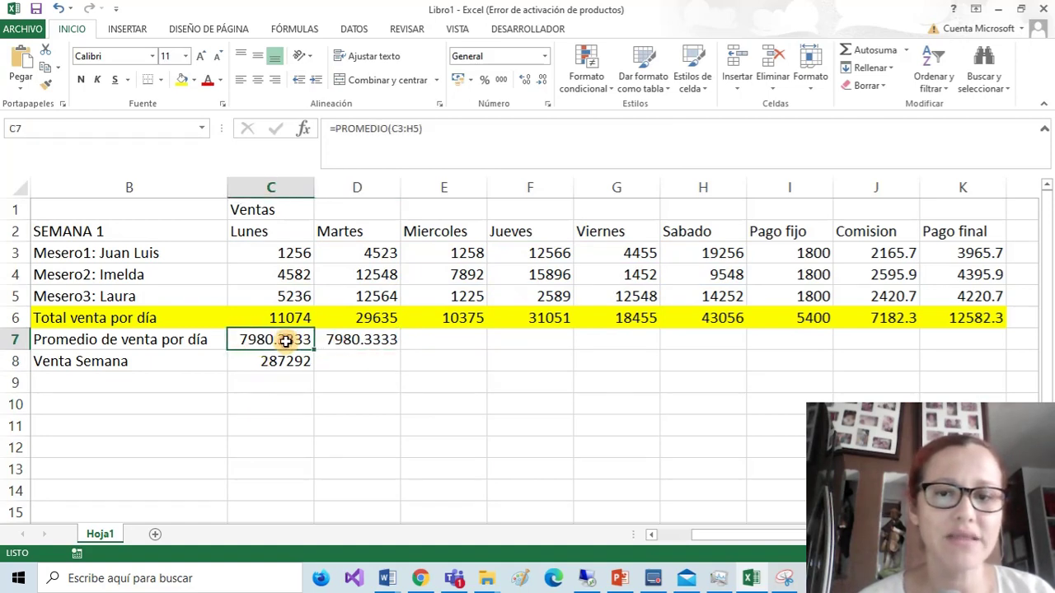
{"action": "left_click", "coordinate": [340, 343]}
{"action": "double_click", "coordinate": [340, 343]}
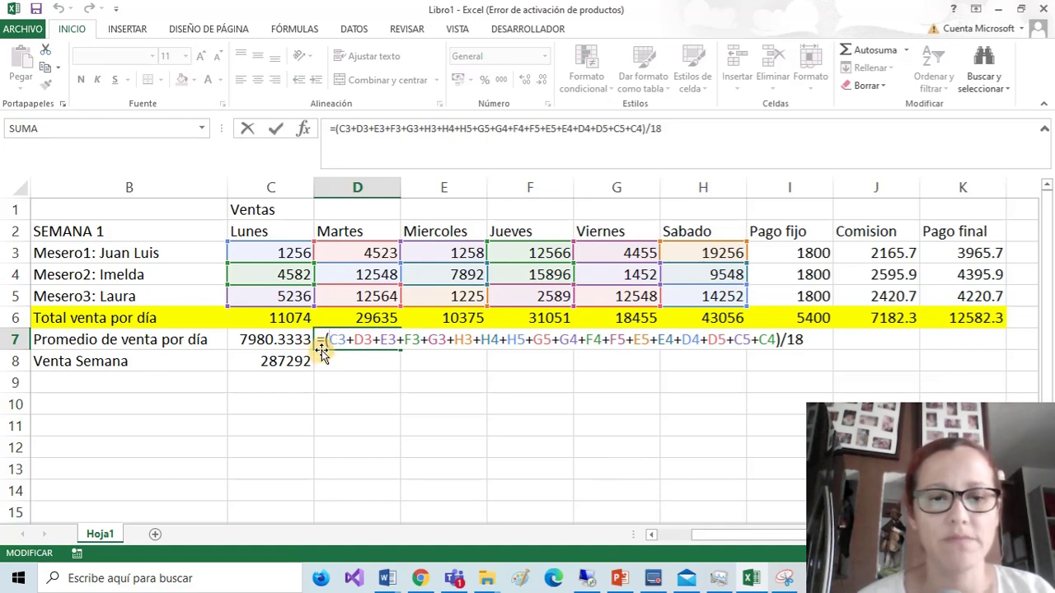
{"action": "left_click_drag", "start_coordinate": [329, 342], "coordinate": [790, 338]}
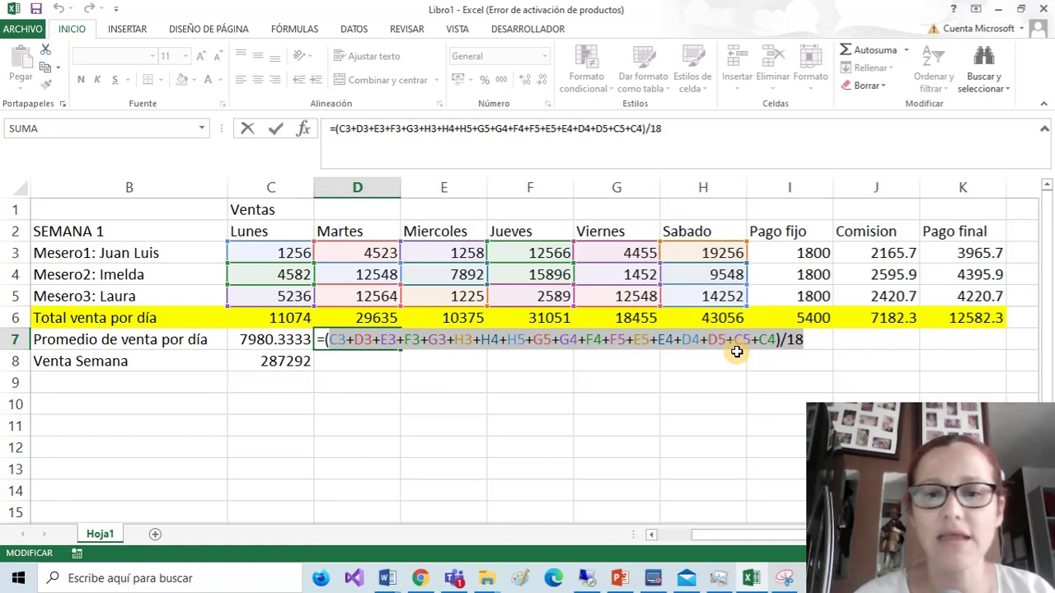
{"action": "key", "text": "Return"}
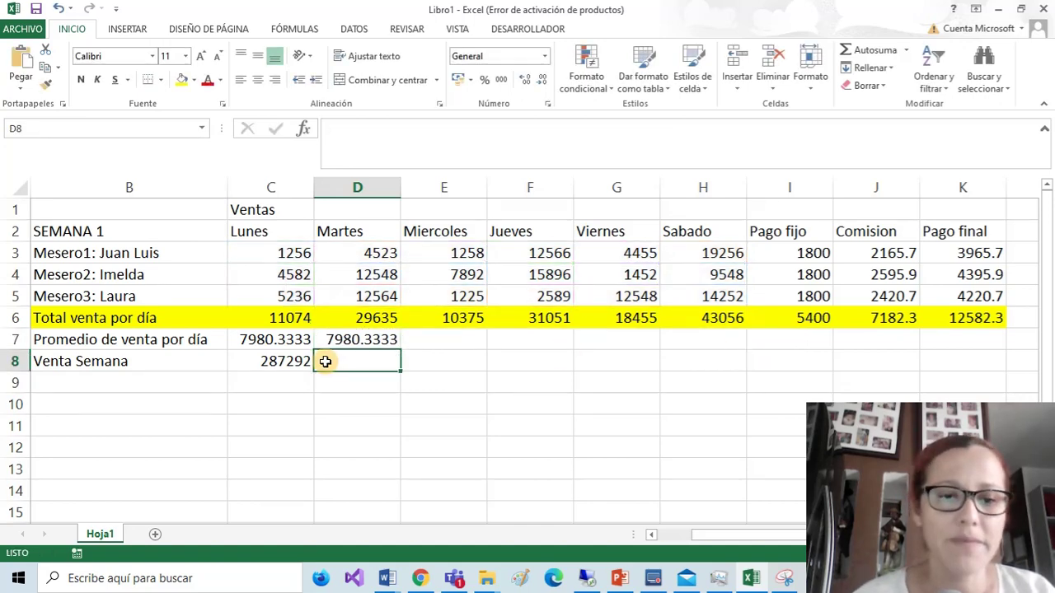
{"action": "double_click", "coordinate": [290, 342]}
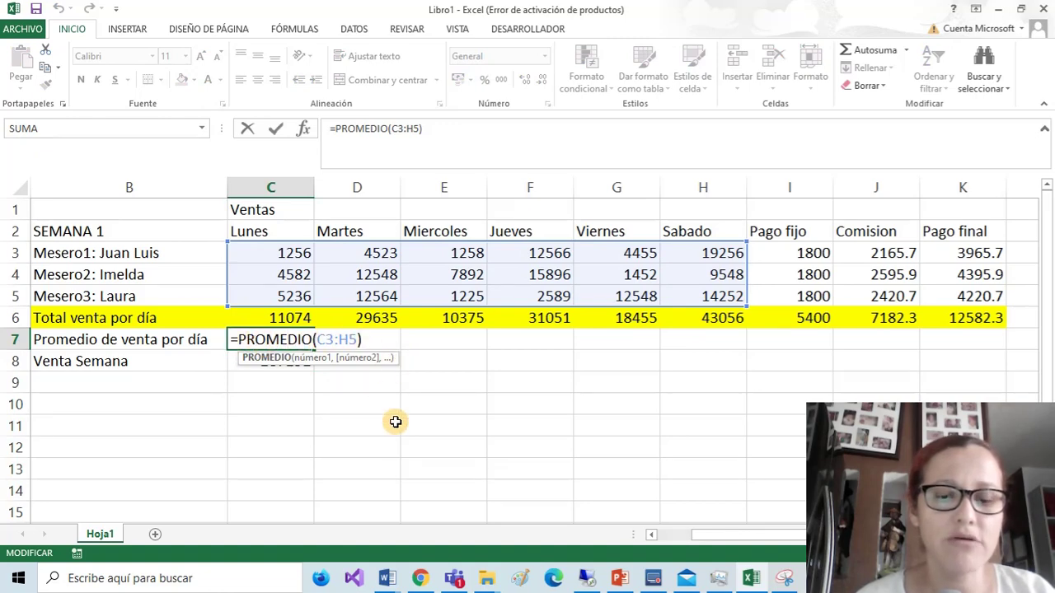
{"action": "key", "text": "Return"}
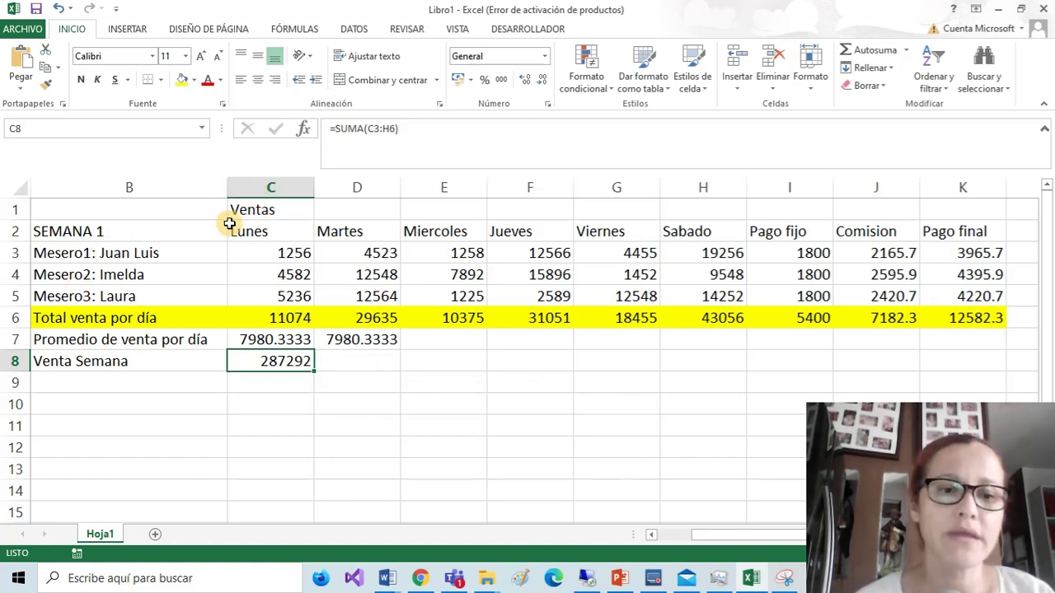
Fit the widths of columns B through K to their contents.
{"action": "left_click", "coordinate": [436, 384]}
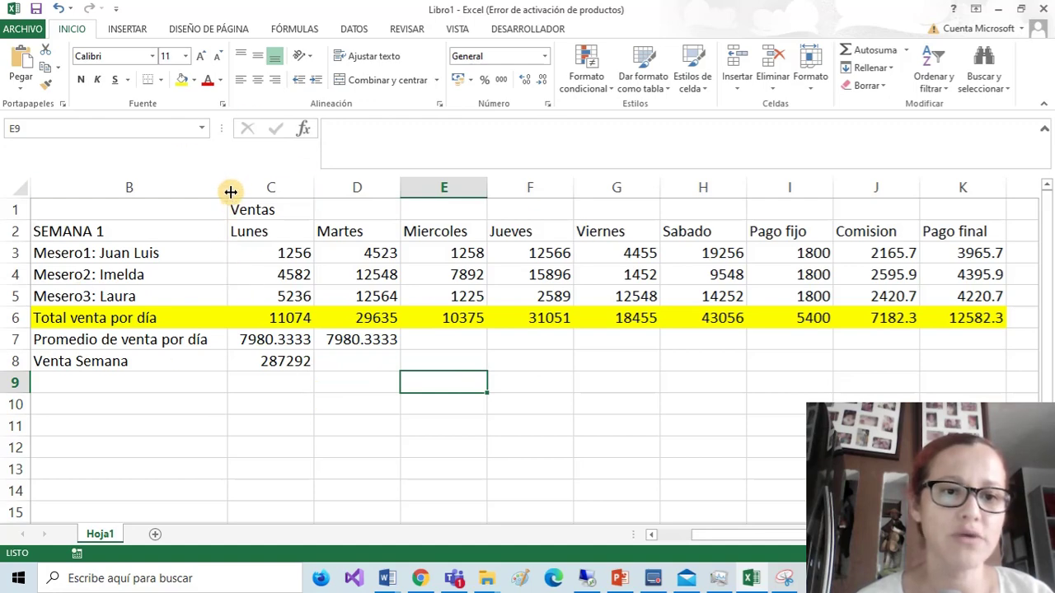
{"action": "left_click_drag", "start_coordinate": [230, 192], "coordinate": [107, 210]}
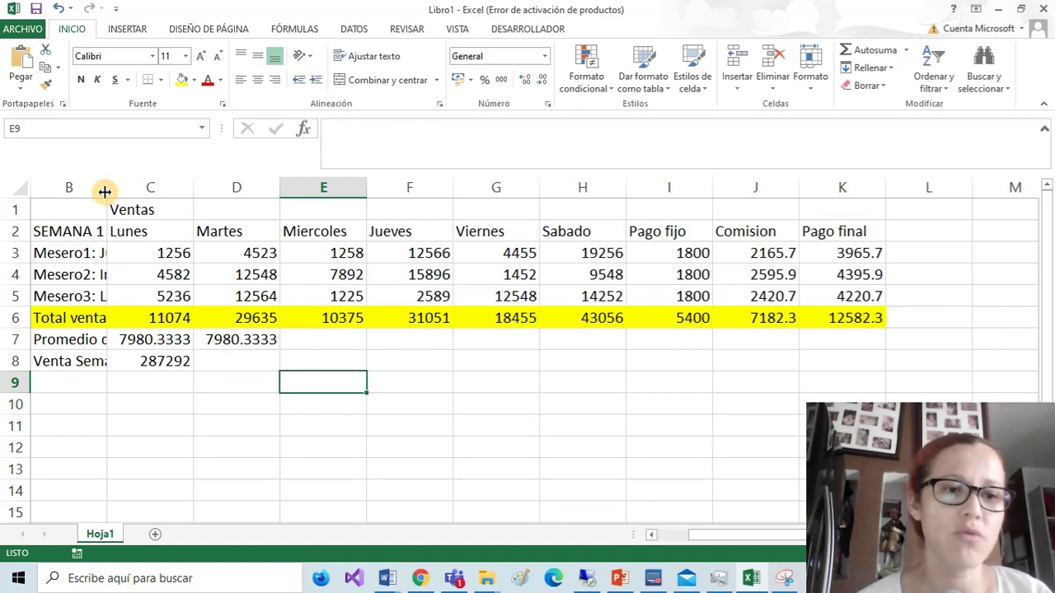
{"action": "left_click_drag", "start_coordinate": [104, 188], "coordinate": [235, 178]}
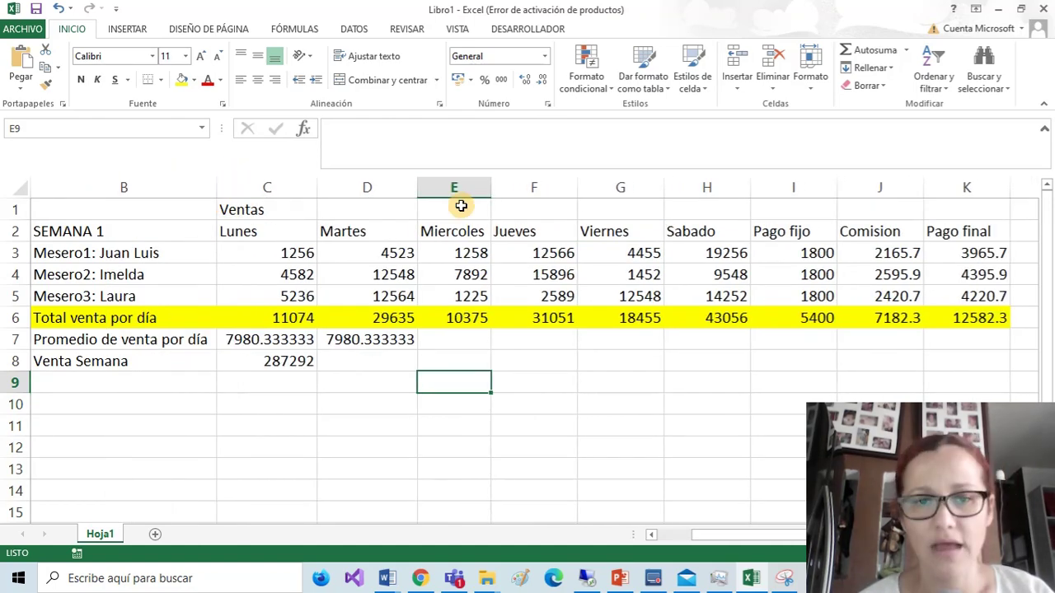
{"action": "double_click", "coordinate": [577, 189]}
{"action": "double_click", "coordinate": [631, 188]}
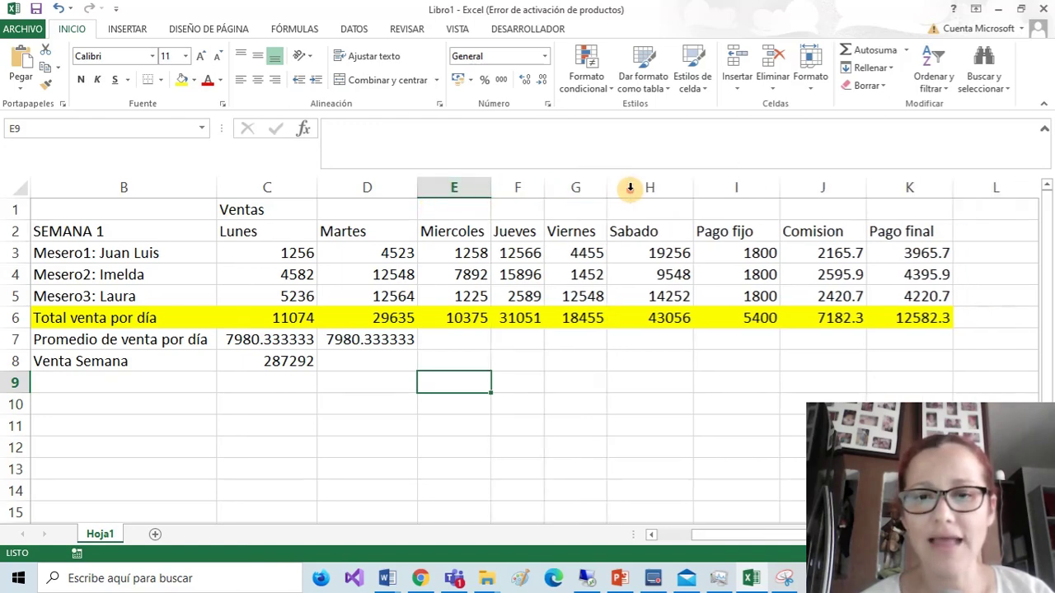
{"action": "double_click", "coordinate": [694, 188]}
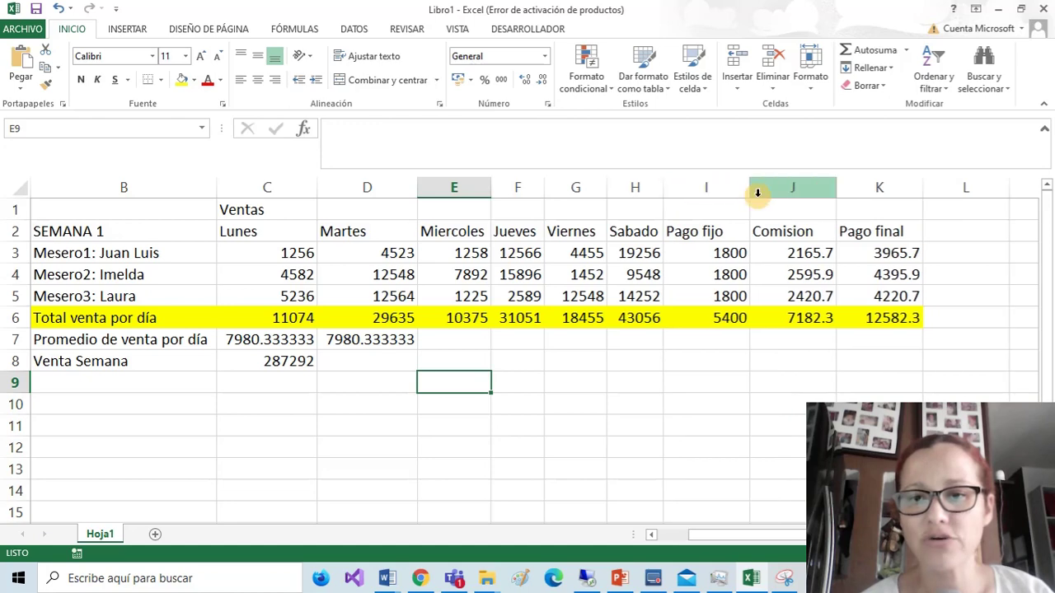
{"action": "double_click", "coordinate": [750, 189]}
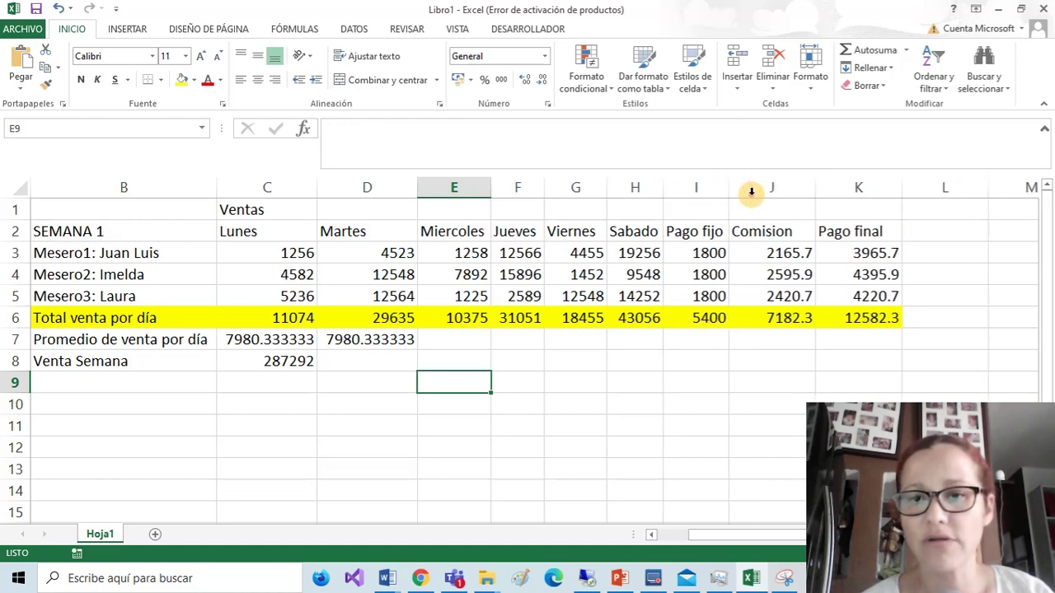
{"action": "double_click", "coordinate": [813, 189]}
{"action": "left_click_drag", "start_coordinate": [889, 181], "coordinate": [891, 181]}
{"action": "double_click", "coordinate": [890, 182]}
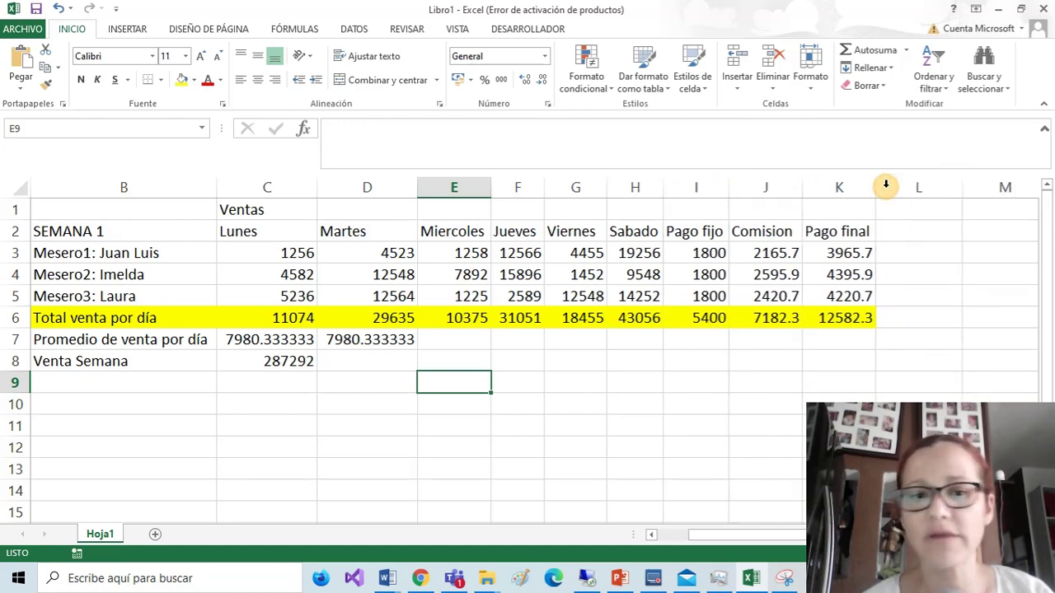
Examine the manual average formula in D7 and the first waiter's commission formula in J3.
{"action": "left_click", "coordinate": [347, 345]}
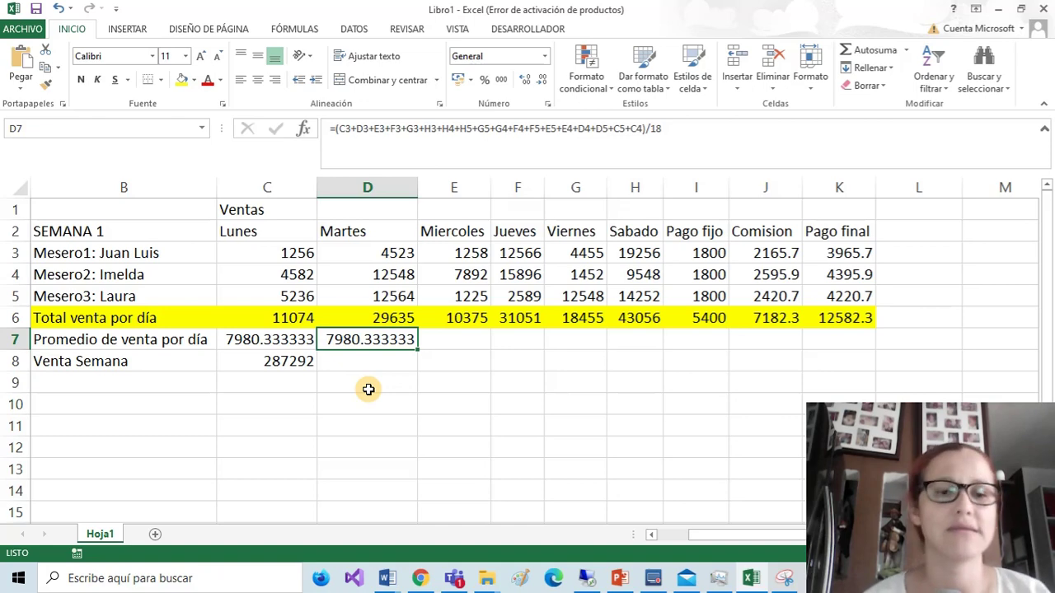
{"action": "left_click", "coordinate": [276, 402]}
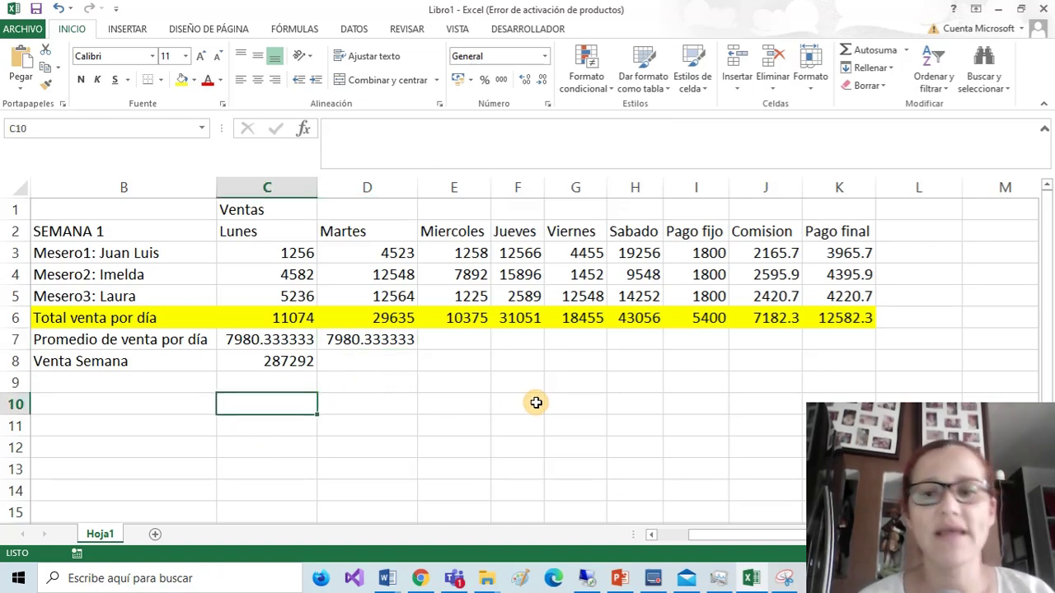
{"action": "left_click", "coordinate": [764, 383]}
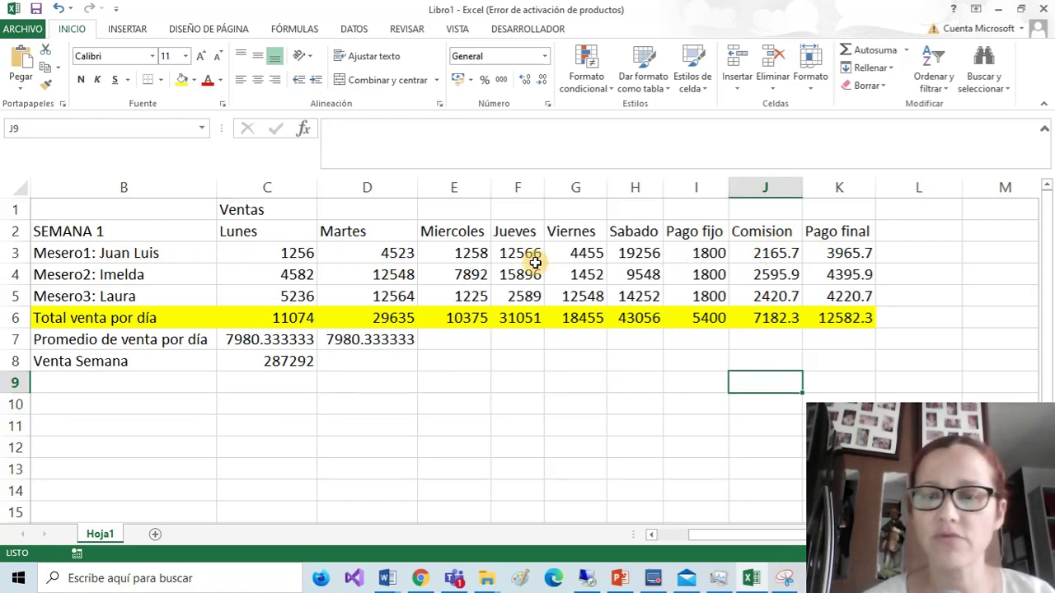
{"action": "double_click", "coordinate": [774, 258]}
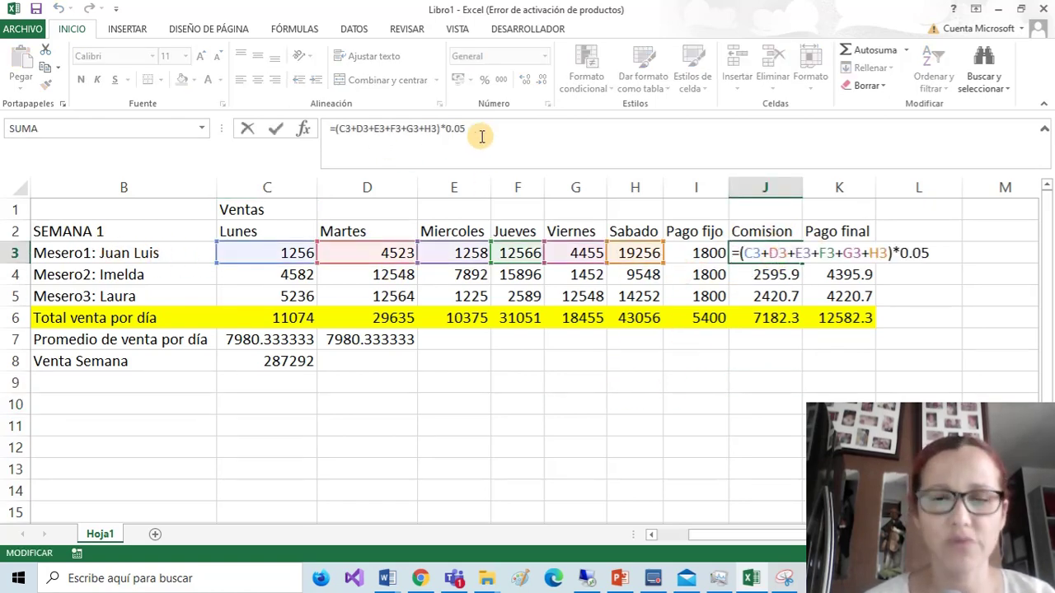
{"action": "key", "text": "Return"}
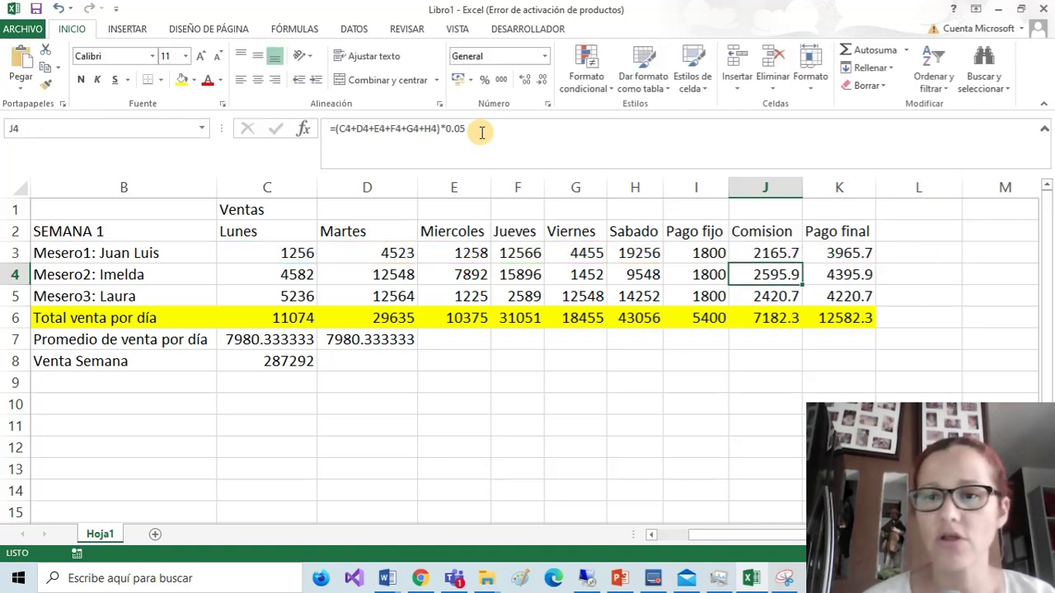
Enter the header Comision in cell L2, beside the Pago final column.
{"action": "left_click", "coordinate": [916, 236]}
{"action": "type", "text": "Comis"}
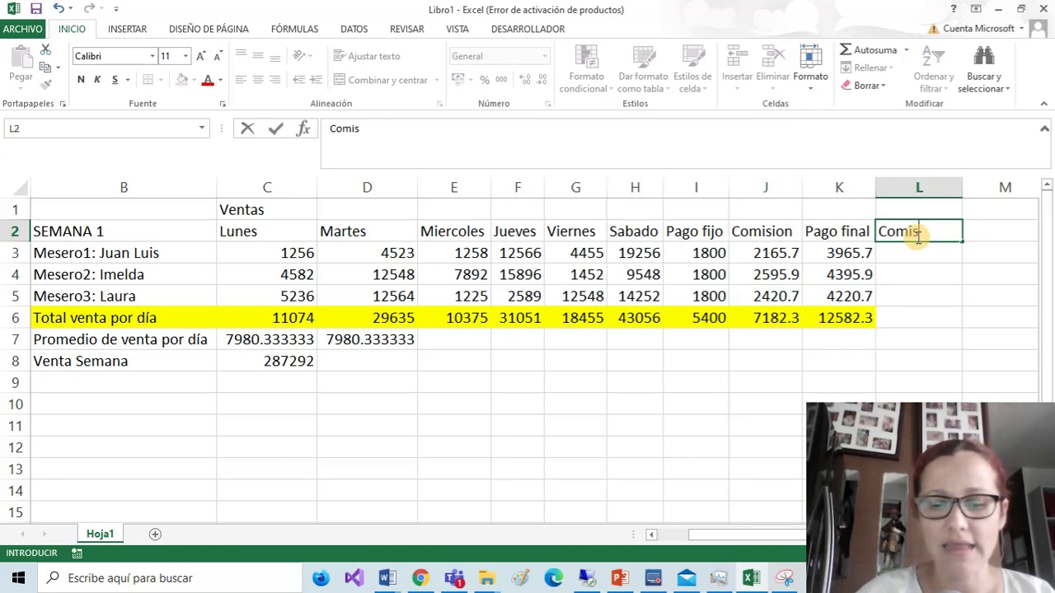
{"action": "type", "text": "ion"}
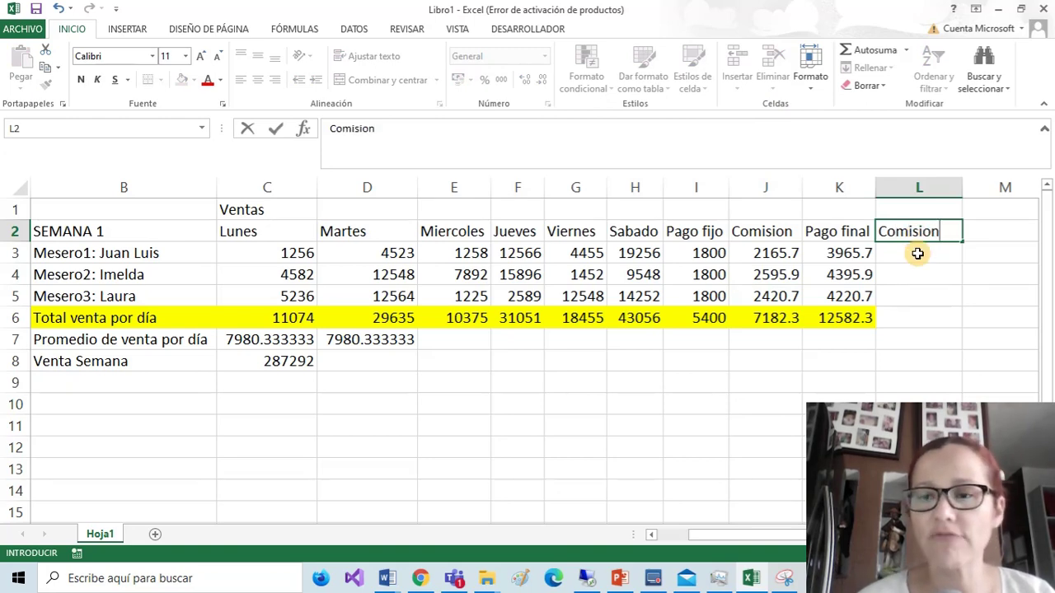
{"action": "key", "text": "Return"}
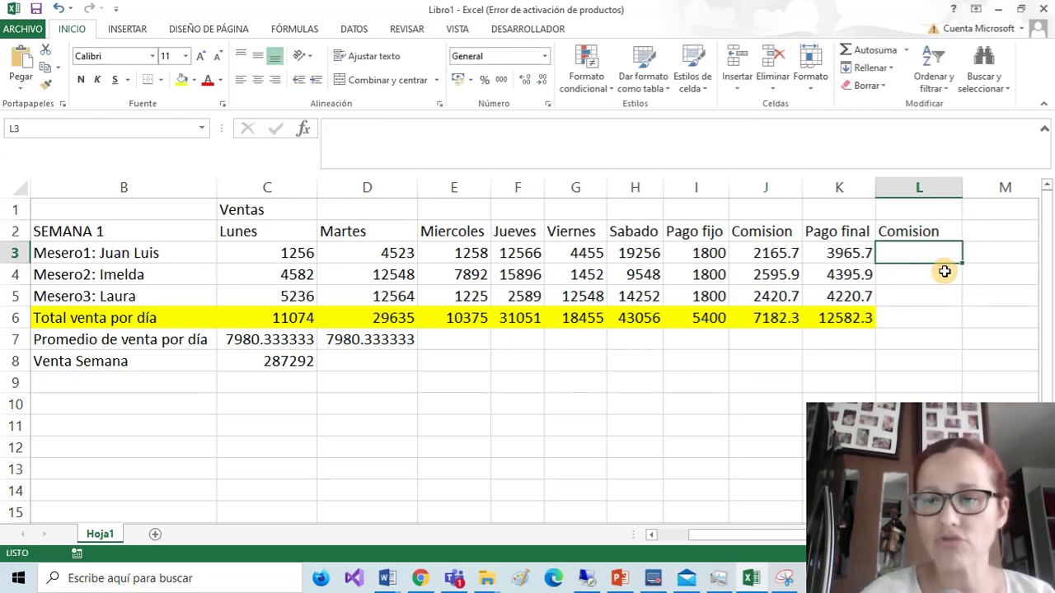
Calculate the first waiter's commission in L3 with the formula =SUMA(C3:H3)*0.05.
{"action": "type", "text": "=suma"}
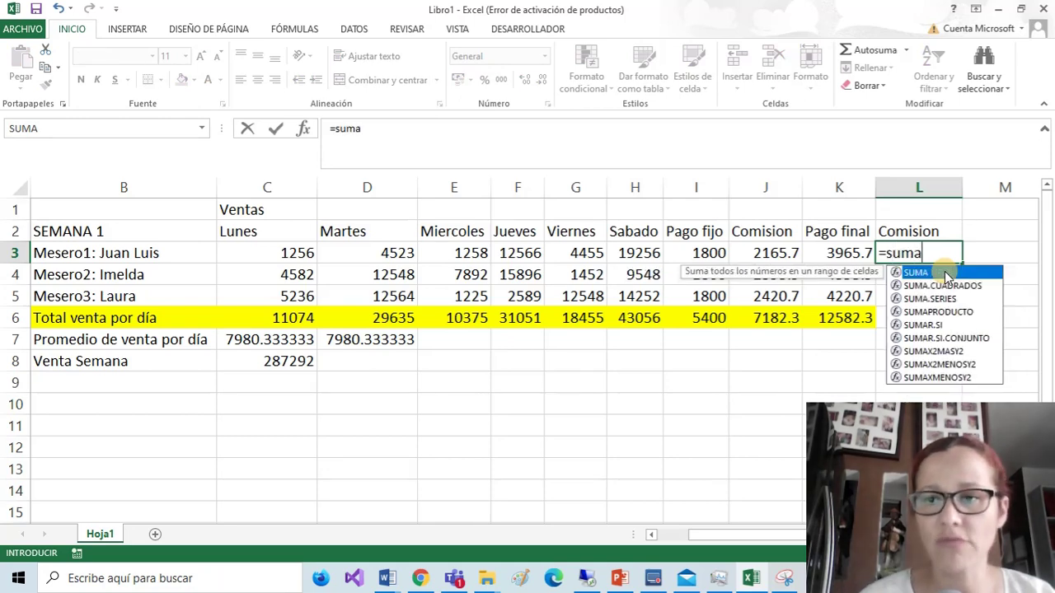
{"action": "type", "text": "("}
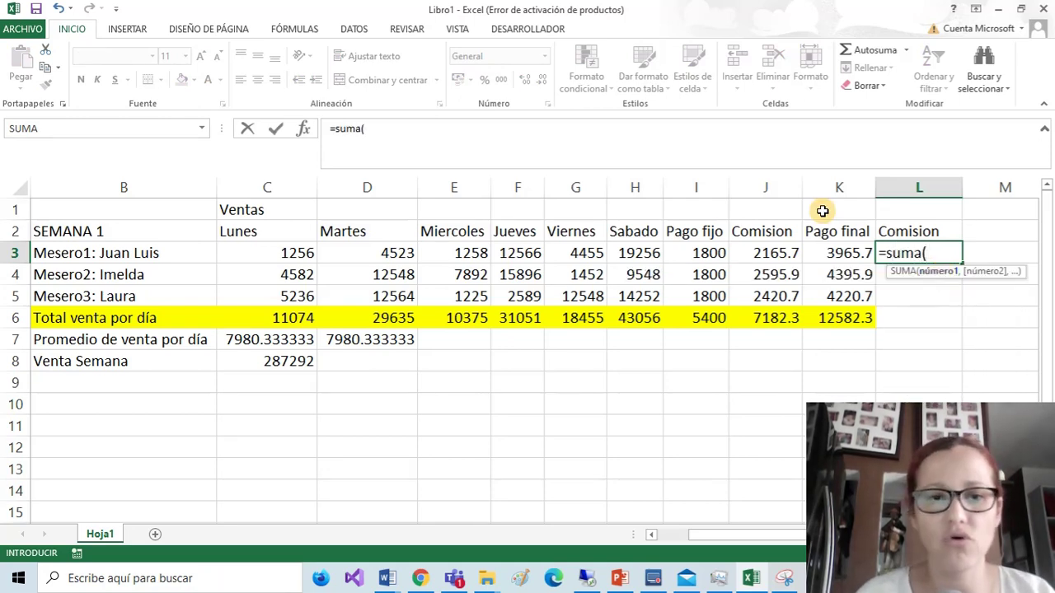
{"action": "left_click", "coordinate": [301, 258]}
{"action": "left_click_drag", "start_coordinate": [301, 258], "coordinate": [627, 258]}
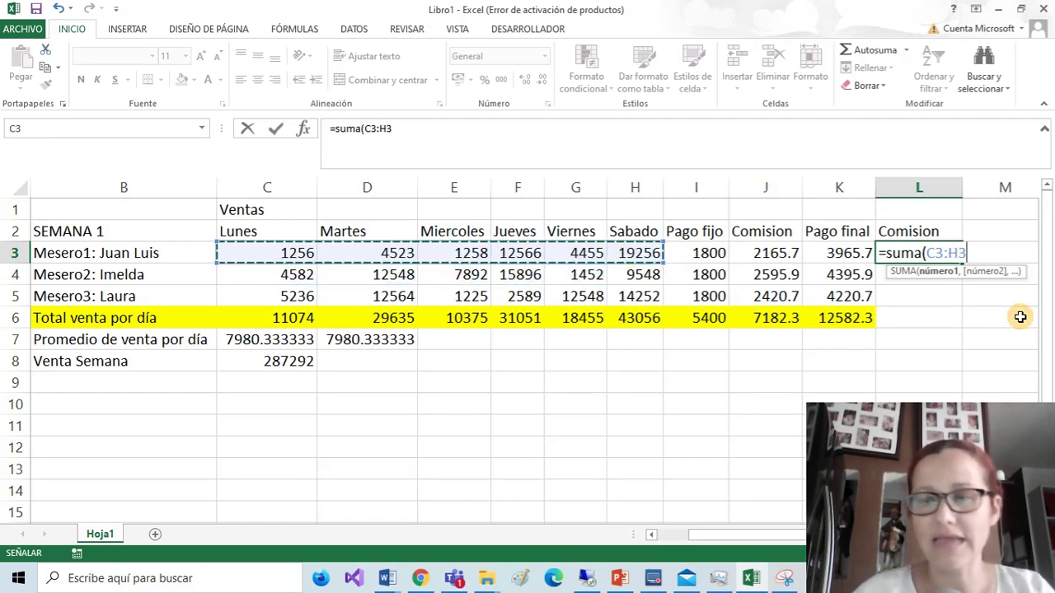
{"action": "type", "text": ")"}
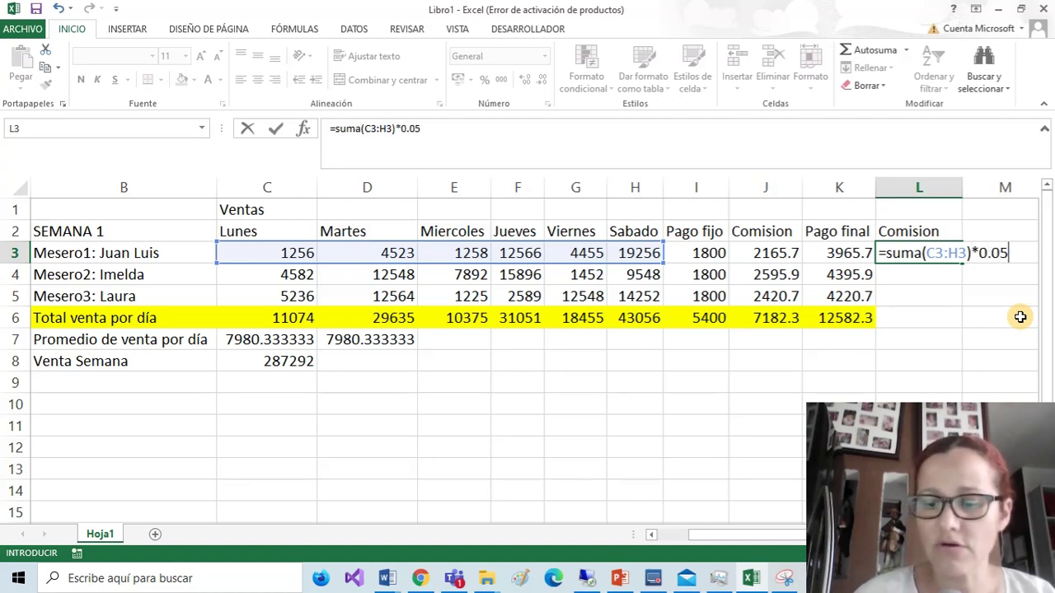
{"action": "type", "text": "*0.05"}
{"action": "key", "text": "Return"}
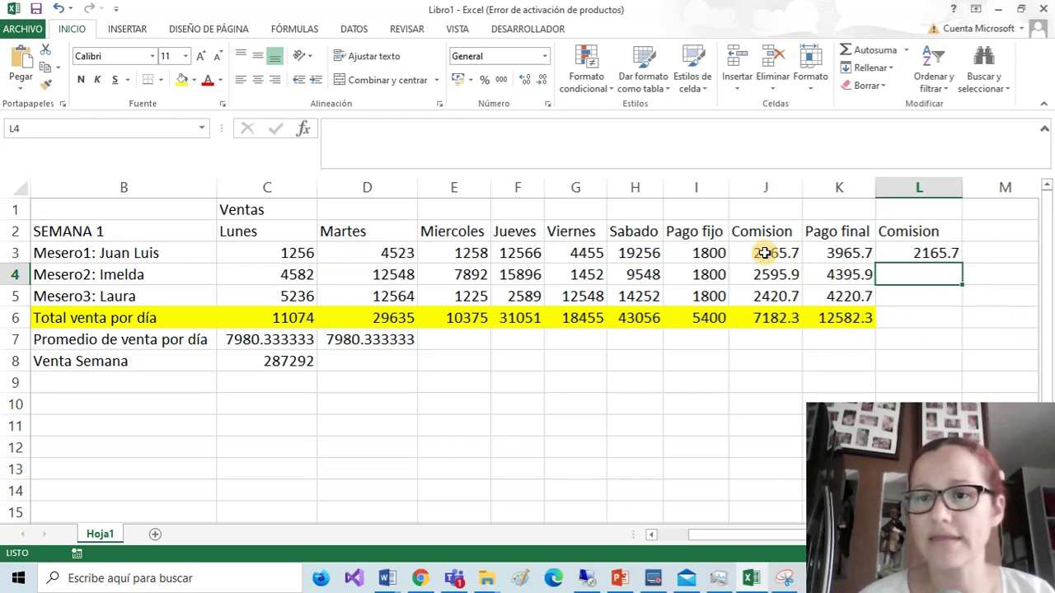
Fill the two first-waiter commission cells, J3 and L3, with light blue.
{"action": "left_click", "coordinate": [764, 253]}
{"action": "left_click", "coordinate": [195, 79]}
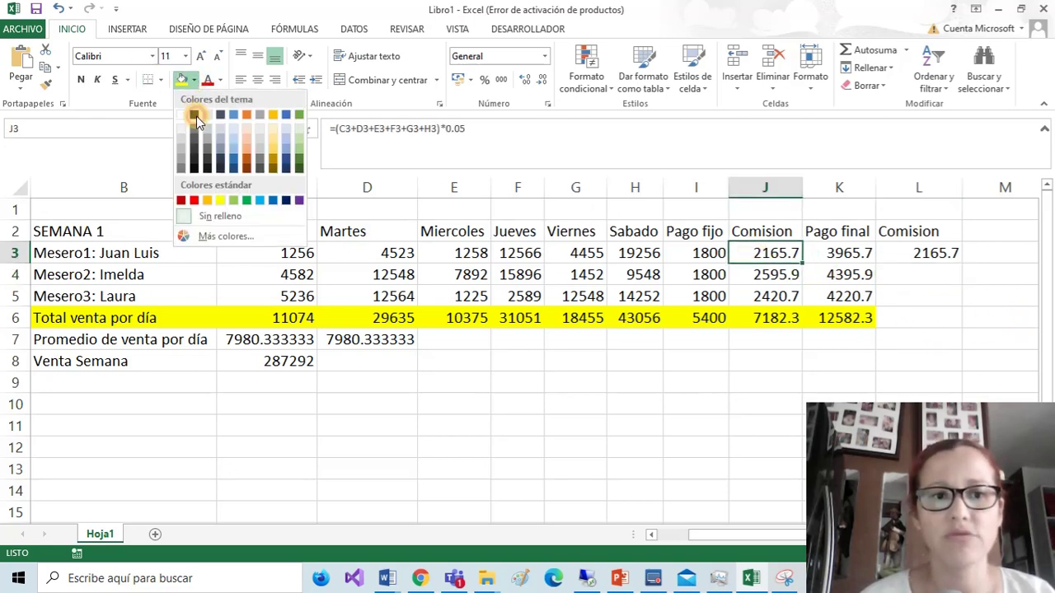
{"action": "left_click", "coordinate": [231, 134]}
{"action": "left_click", "coordinate": [927, 253]}
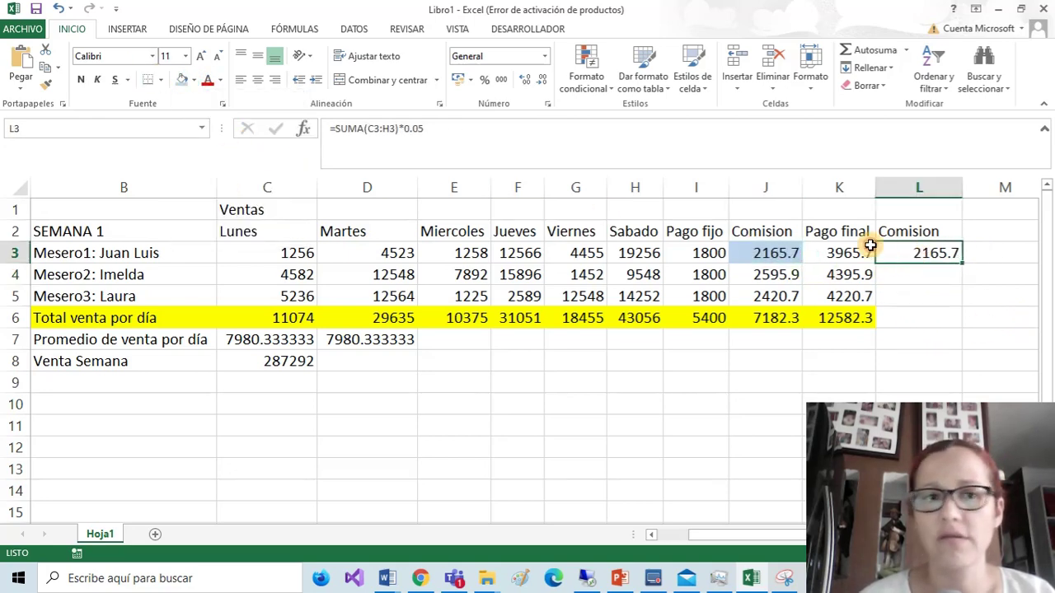
{"action": "left_click", "coordinate": [182, 79]}
Compare the cell-by-cell commission formula in J3 with the SUMA formula in L3, and check the formulas in C7 and C8.
{"action": "left_click", "coordinate": [781, 253]}
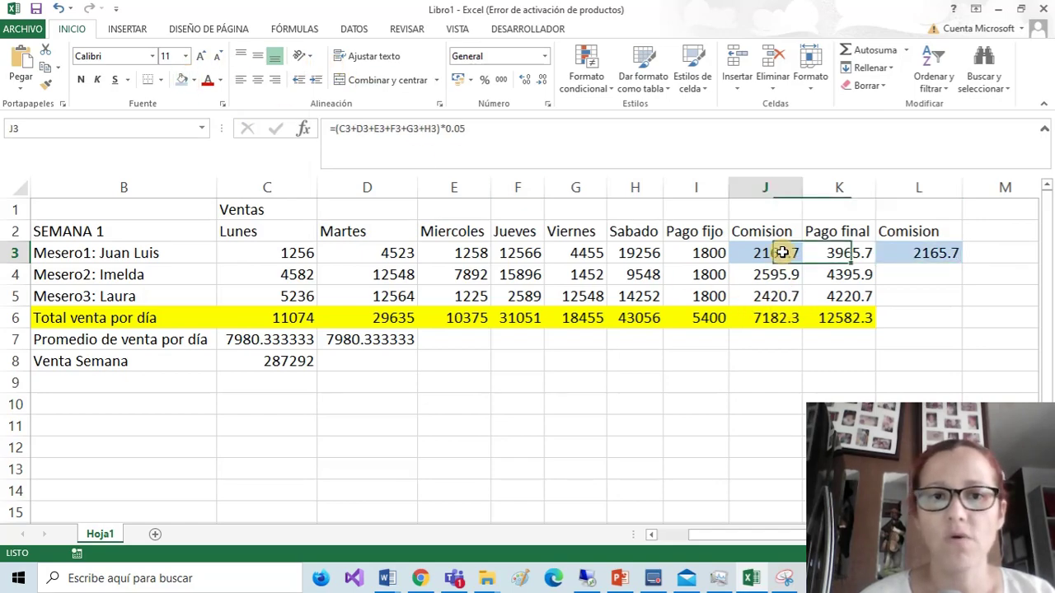
{"action": "double_click", "coordinate": [781, 253]}
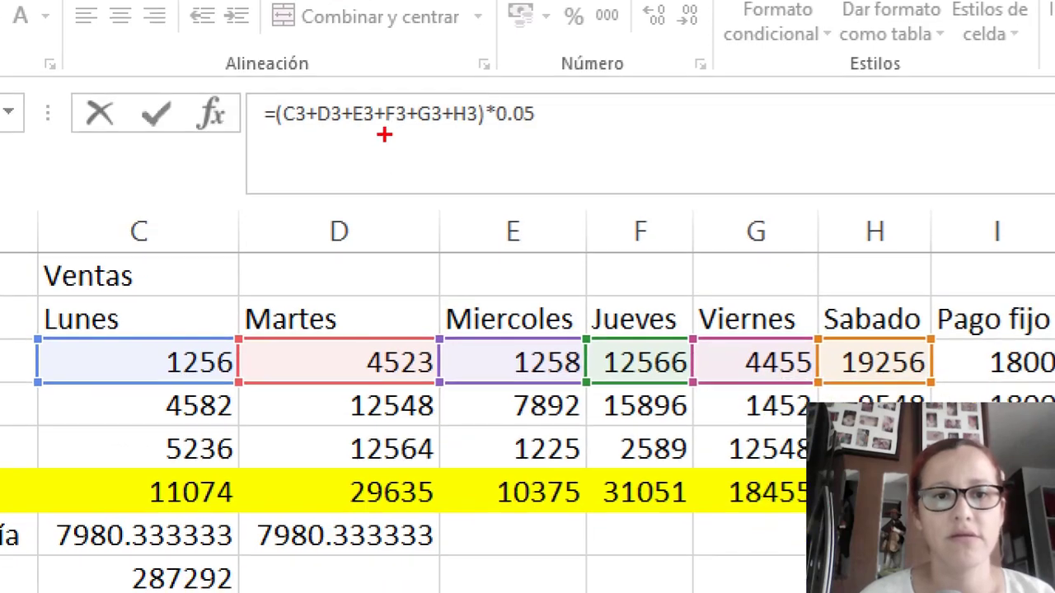
{"action": "mouse_move", "coordinate": [258, 150]}
{"action": "left_mouse_down"}
{"action": "mouse_move", "coordinate": [424, 76]}
{"action": "mouse_move", "coordinate": [230, 148]}
{"action": "left_mouse_up"}
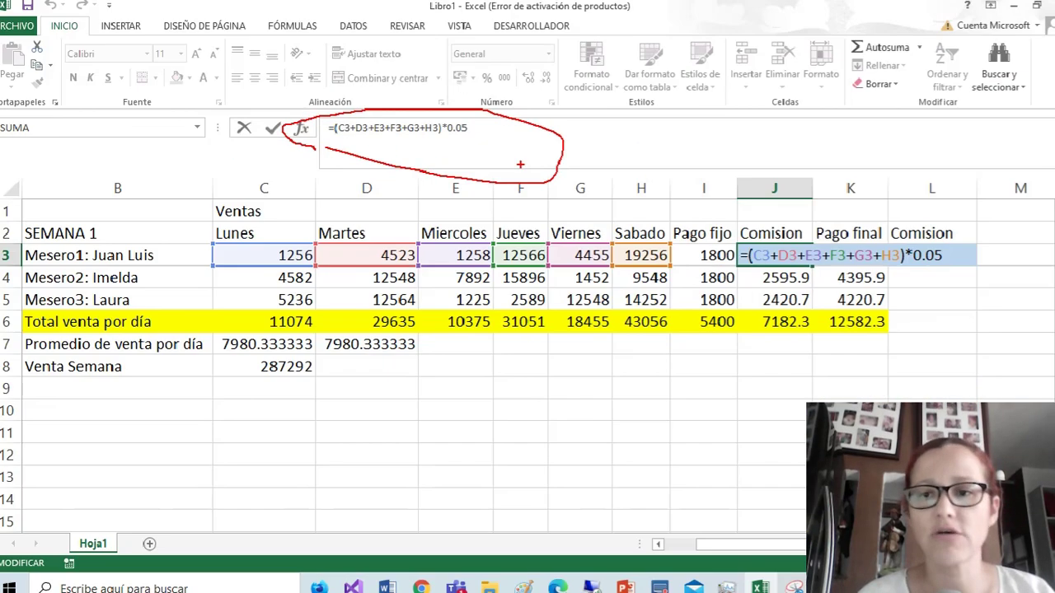
{"action": "key", "text": "Escape"}
{"action": "left_click", "coordinate": [923, 252]}
{"action": "double_click", "coordinate": [926, 253]}
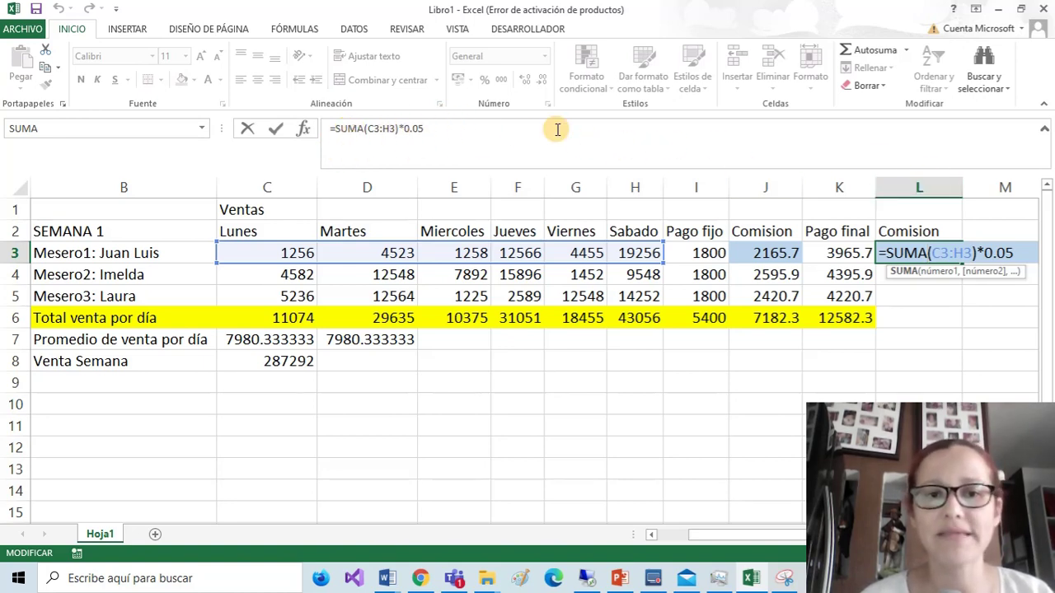
{"action": "key", "text": "Return"}
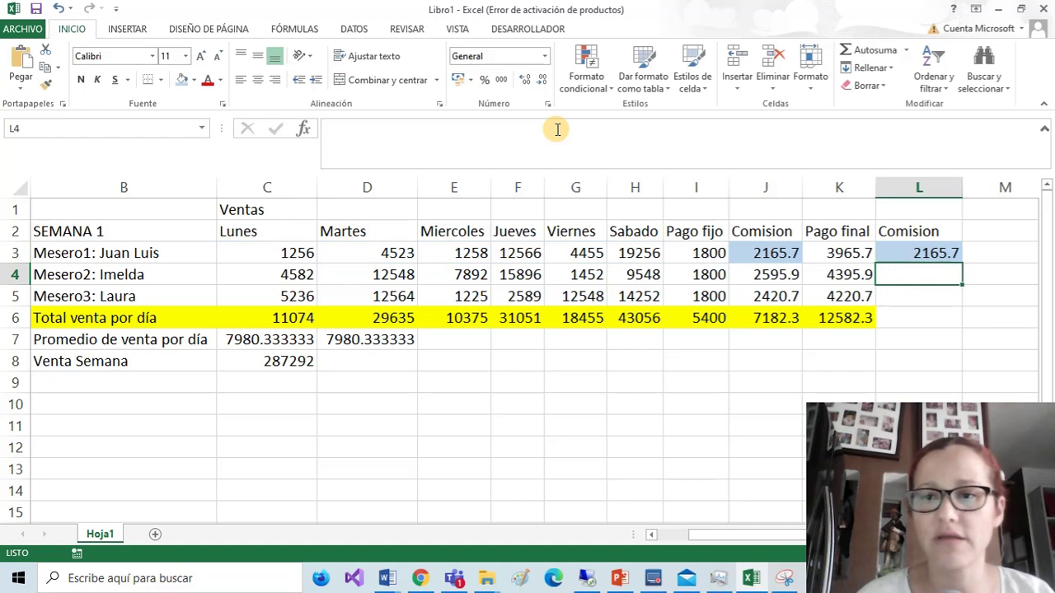
{"action": "left_click", "coordinate": [867, 256]}
{"action": "left_click", "coordinate": [765, 255]}
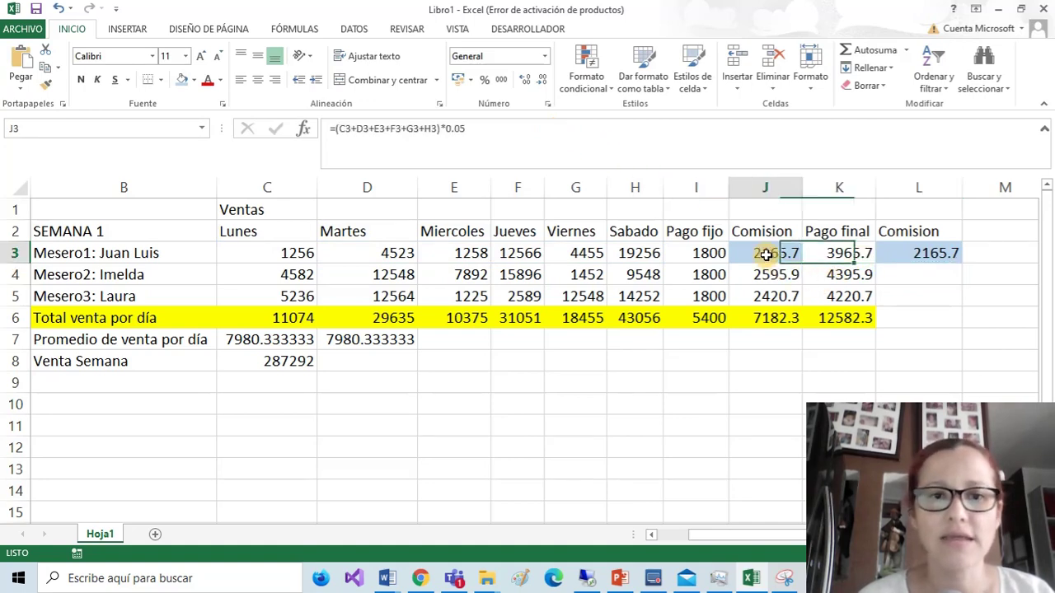
{"action": "left_click", "coordinate": [268, 346]}
{"action": "left_click", "coordinate": [266, 360]}
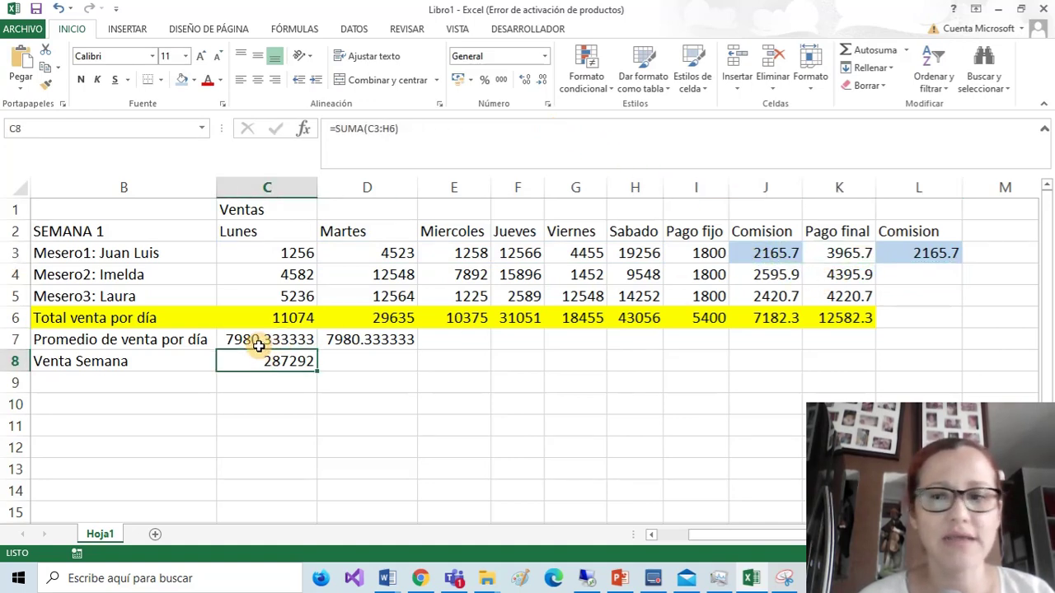
{"action": "left_click", "coordinate": [231, 337]}
Copy the SUMA commission formula from L3 down to L5 for the other two waiters.
{"action": "left_click", "coordinate": [927, 258]}
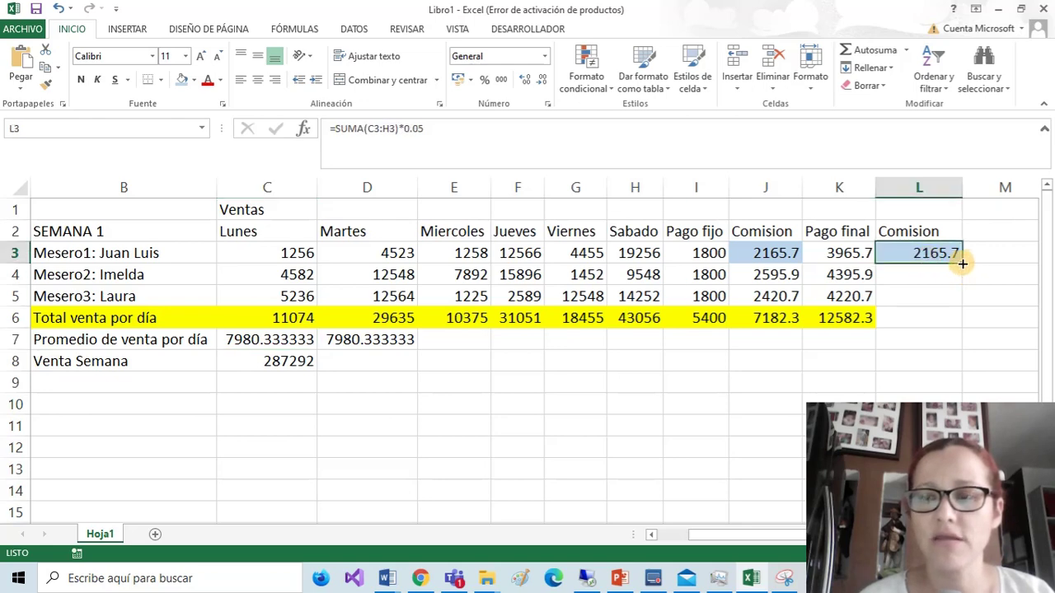
{"action": "left_click_drag", "start_coordinate": [962, 261], "coordinate": [951, 306]}
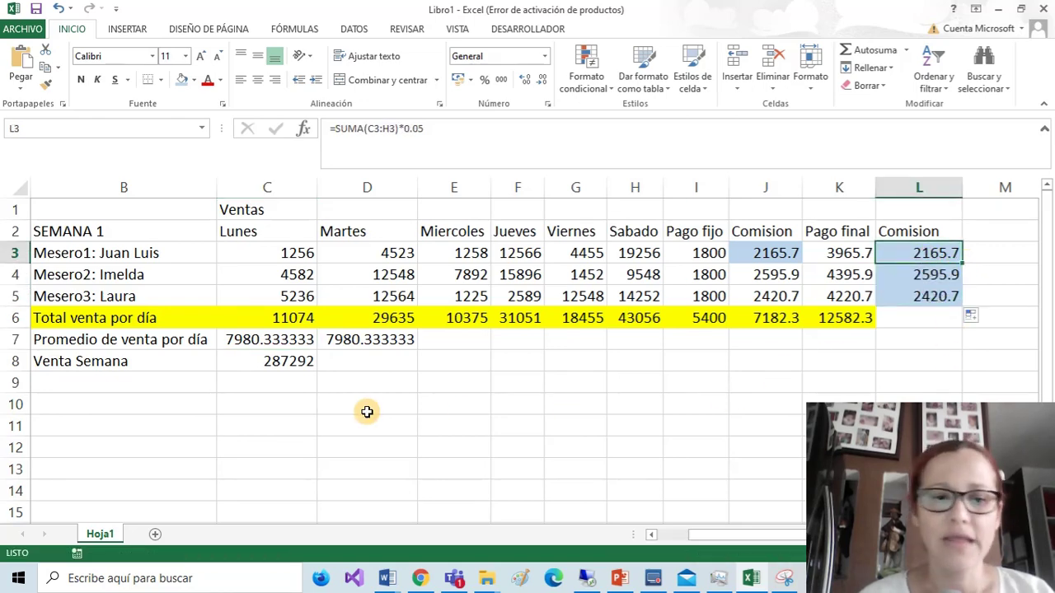
Start an operator list below the table with the label Suma in C10 and the + sign in D10.
{"action": "left_click", "coordinate": [296, 406]}
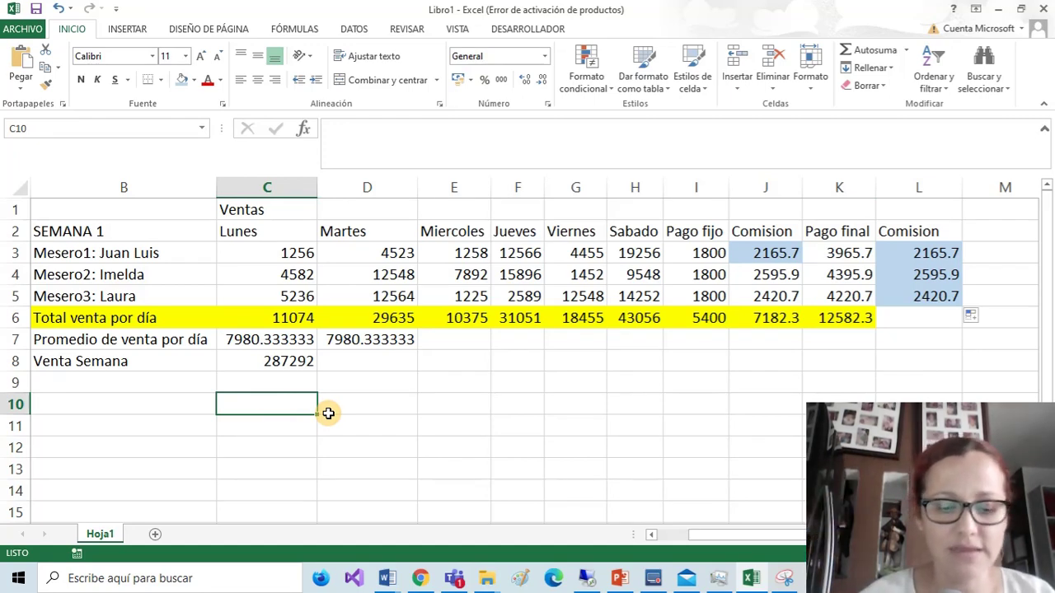
{"action": "type", "text": "S"}
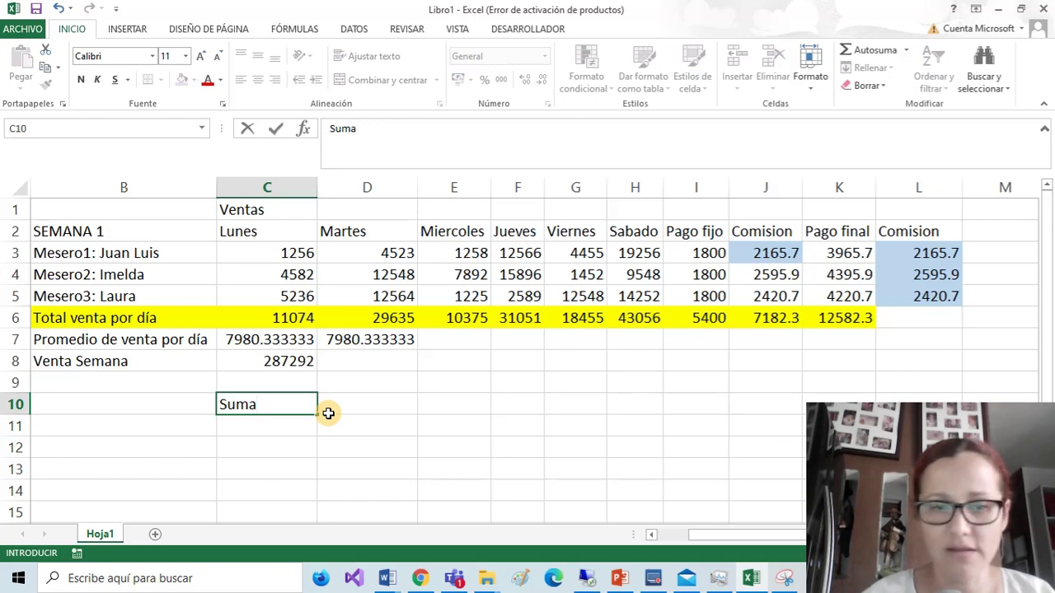
{"action": "type", "text": "uma"}
{"action": "left_click", "coordinate": [328, 412]}
{"action": "type", "text": "+"}
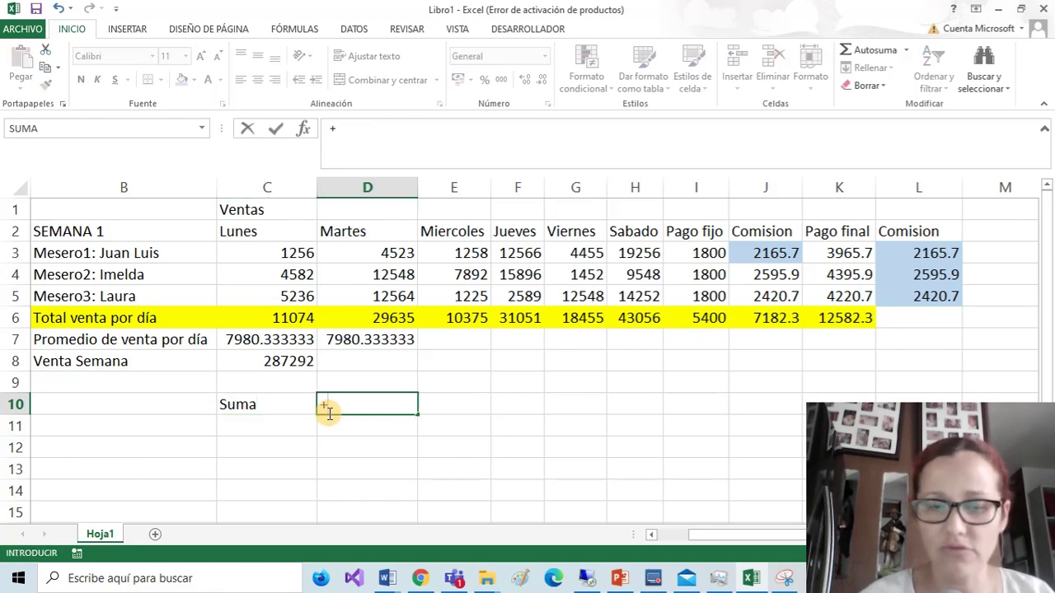
{"action": "key", "text": "Down"}
{"action": "key", "text": "Left"}
{"action": "key", "text": "BackSpace"}
{"action": "key", "text": "BackSpace"}
{"action": "key", "text": "BackSpace"}
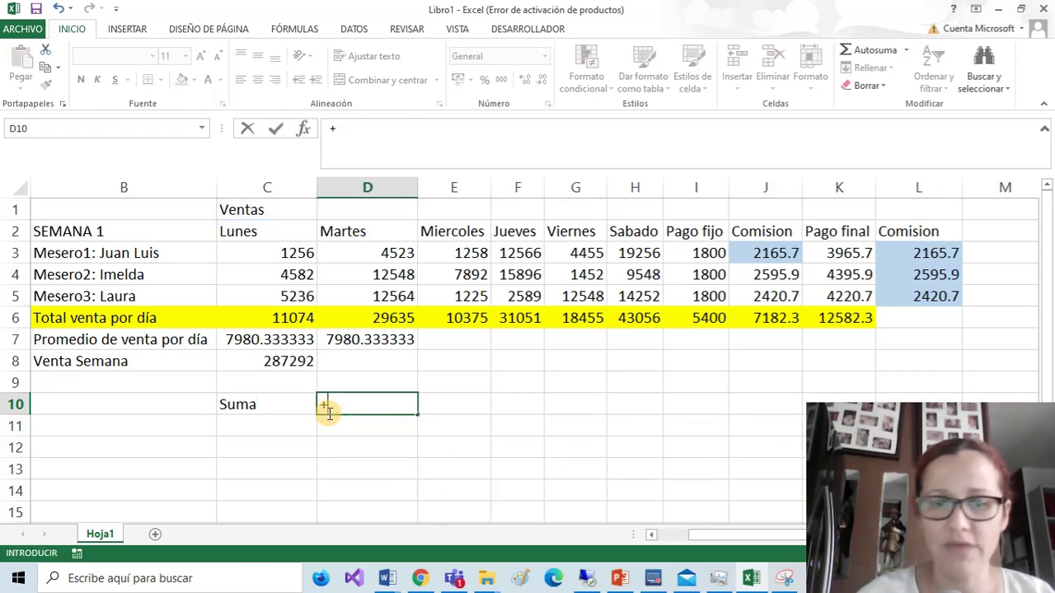
{"action": "key", "text": "Escape"}
{"action": "left_click", "coordinate": [328, 418]}
Add the label Resta in C11 and the - sign in D11.
{"action": "left_click", "coordinate": [297, 424]}
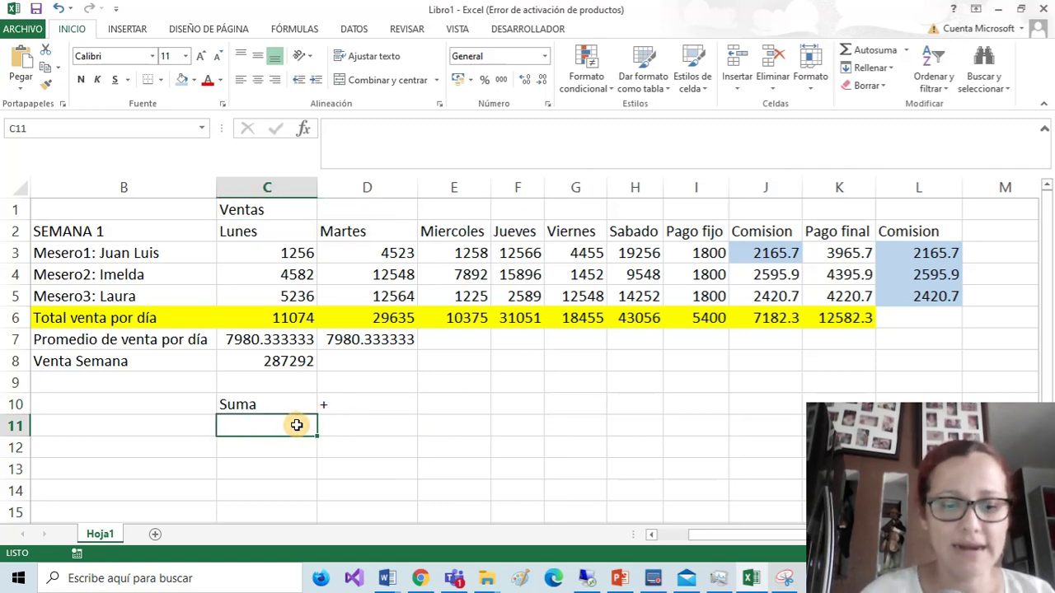
{"action": "type", "text": "Resta"}
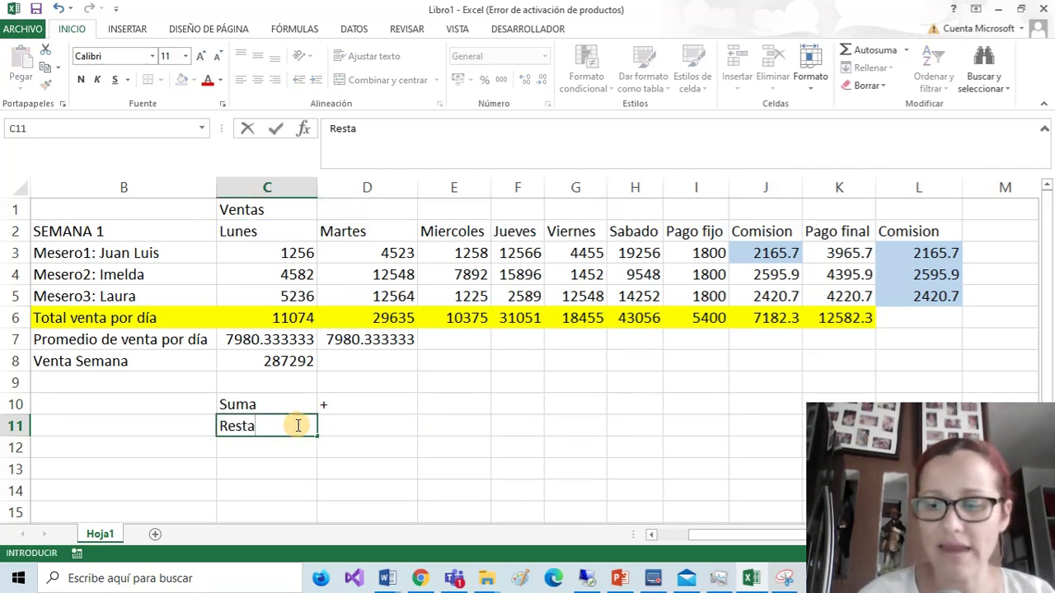
{"action": "key", "text": "Tab"}
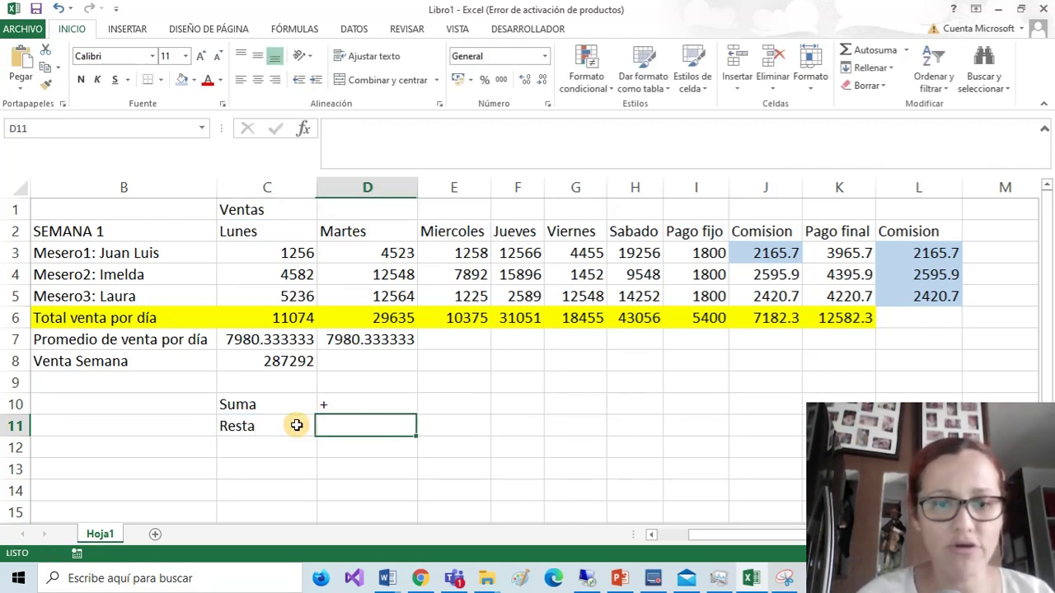
{"action": "type", "text": "-"}
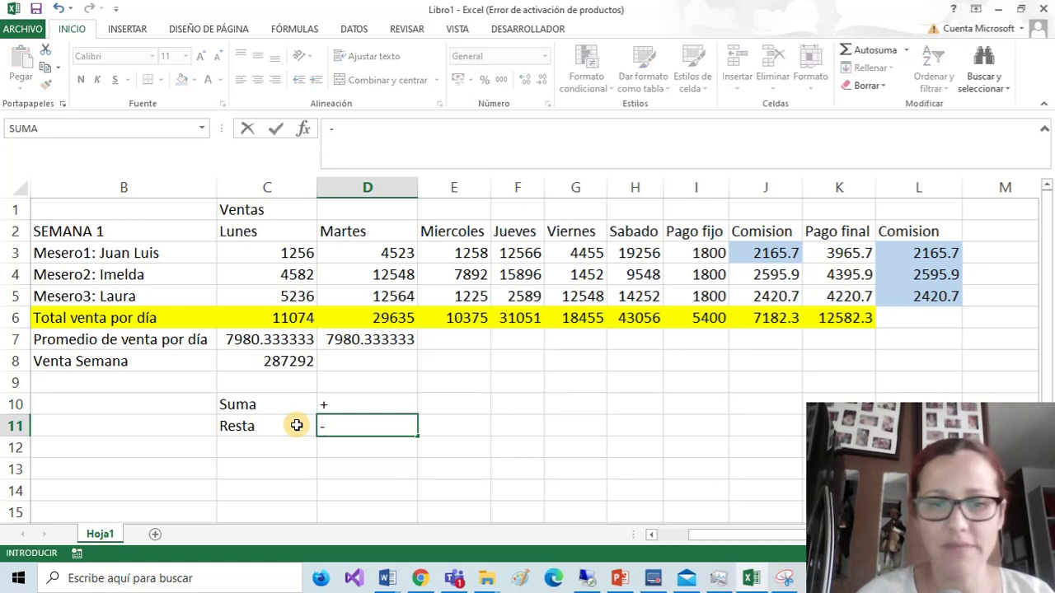
{"action": "key", "text": "Return"}
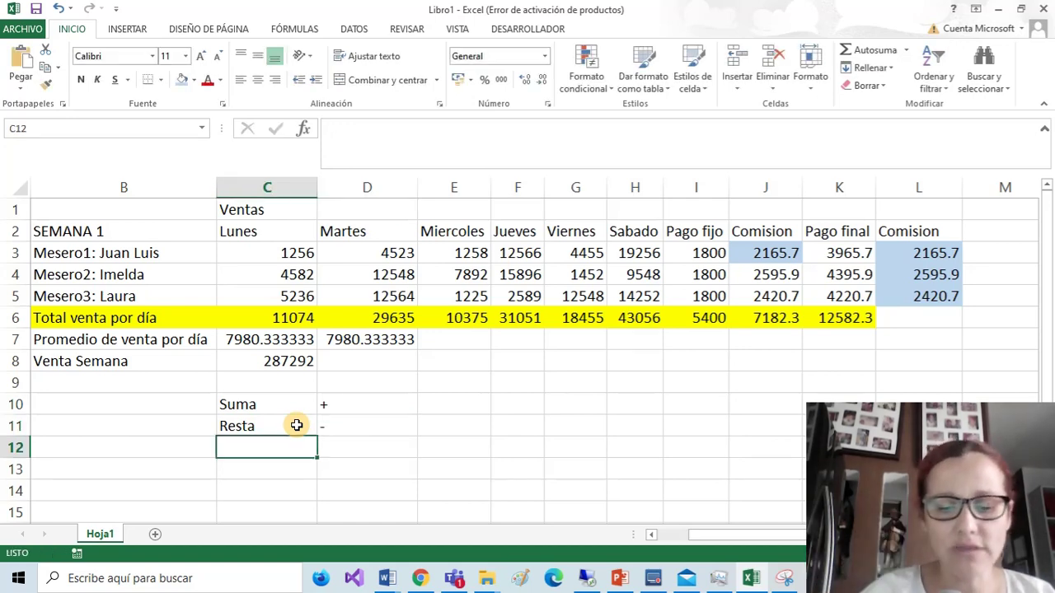
Add the label Multitplicación in C12 with the * sign in D12, and widen column C to fit the text.
{"action": "type", "text": "Multitplicación"}
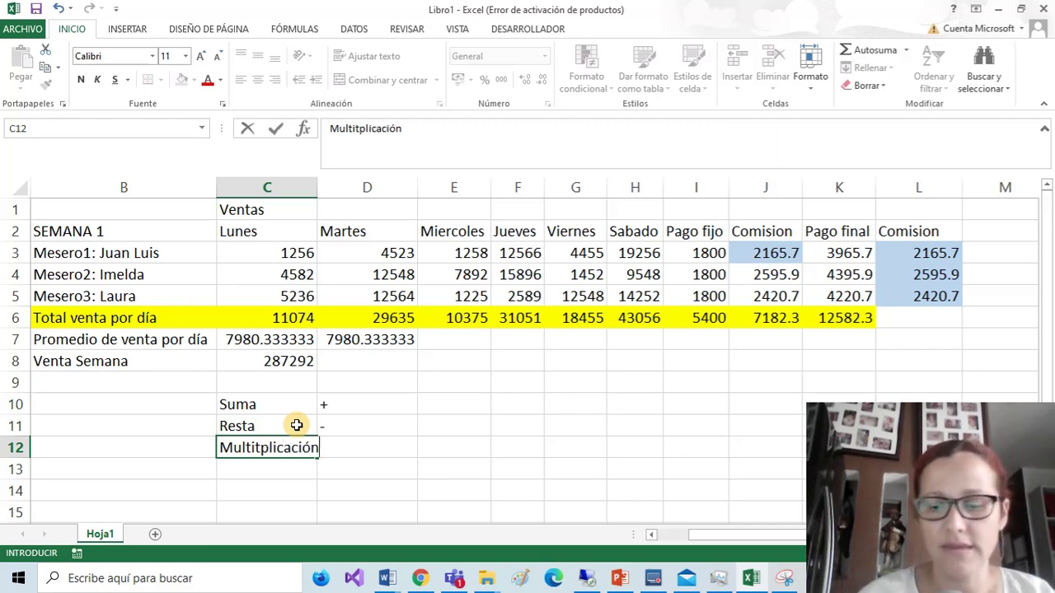
{"action": "key", "text": "Return"}
{"action": "key", "text": "Up"}
{"action": "key", "text": "Right"}
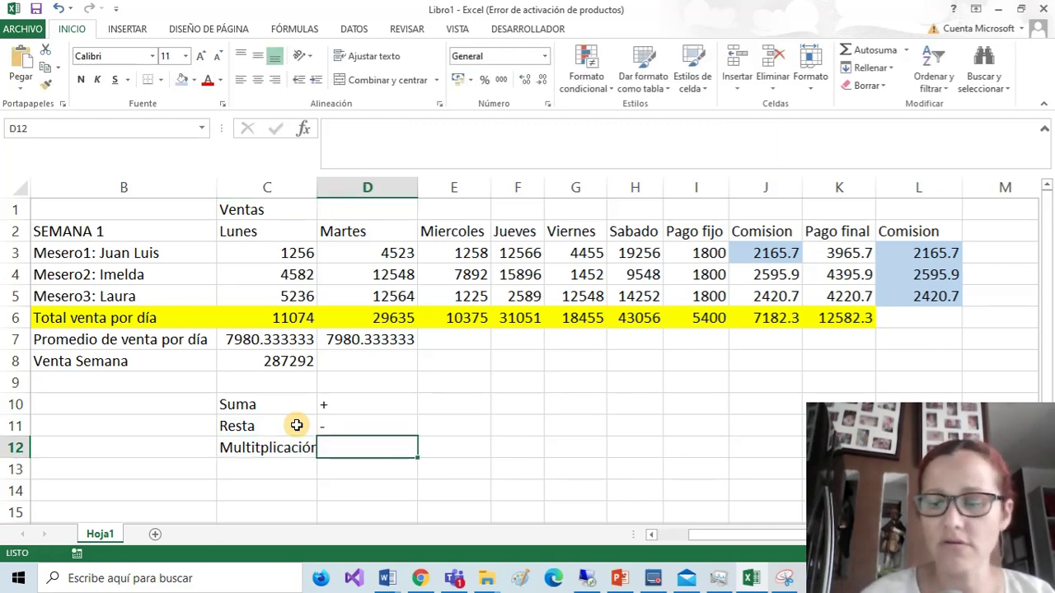
{"action": "type", "text": "*"}
{"action": "key", "text": "Return"}
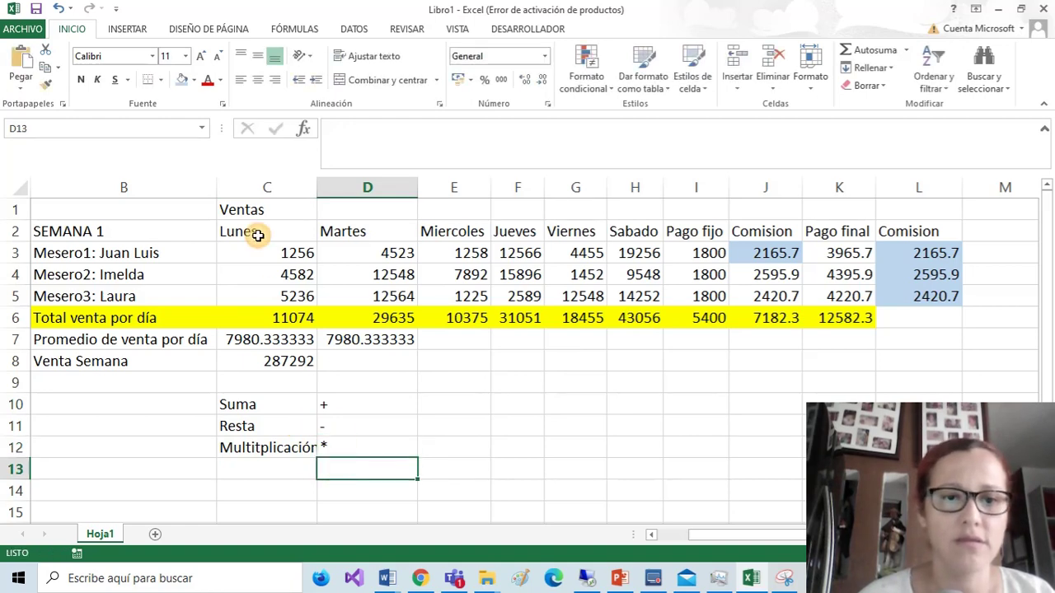
{"action": "left_click_drag", "start_coordinate": [316, 188], "coordinate": [324, 188]}
Add the label División in C13 with the / sign in D13.
{"action": "left_click", "coordinate": [300, 466]}
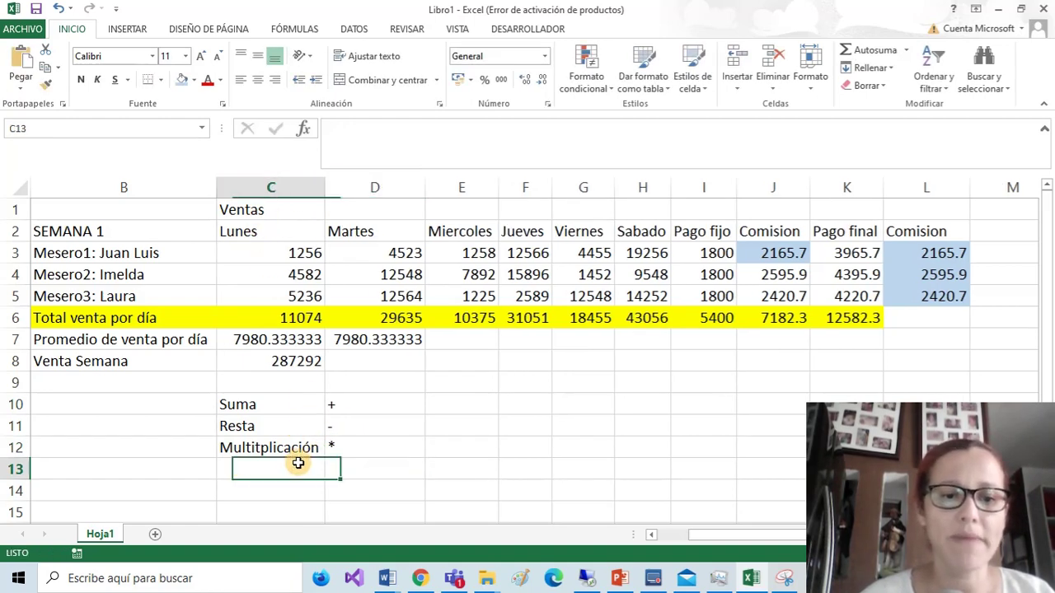
{"action": "type", "text": "D"}
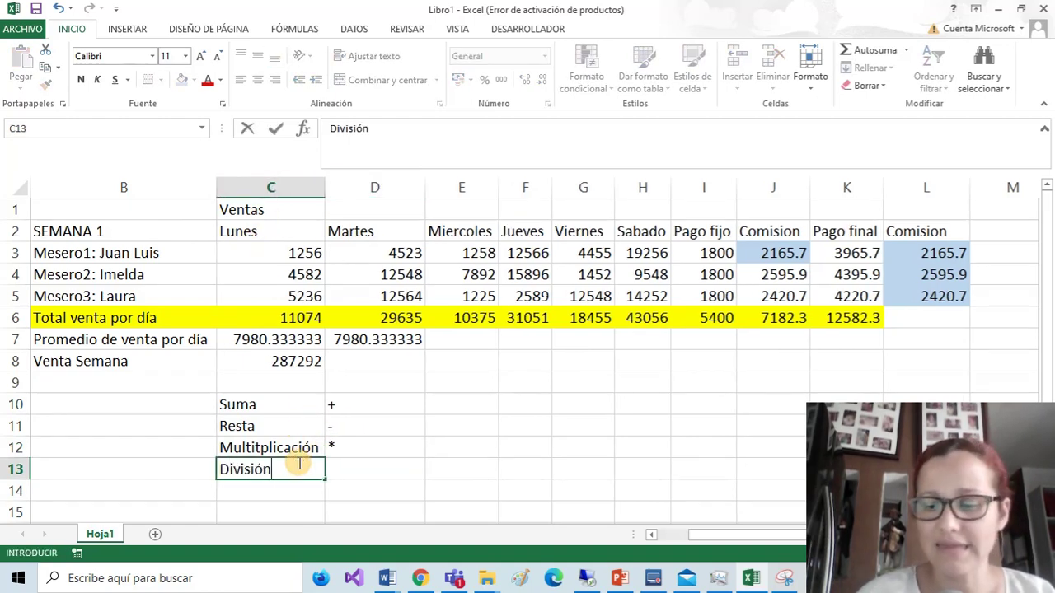
{"action": "type", "text": "ivisión"}
{"action": "key", "text": "Return"}
{"action": "key", "text": "Up"}
{"action": "key", "text": "Right"}
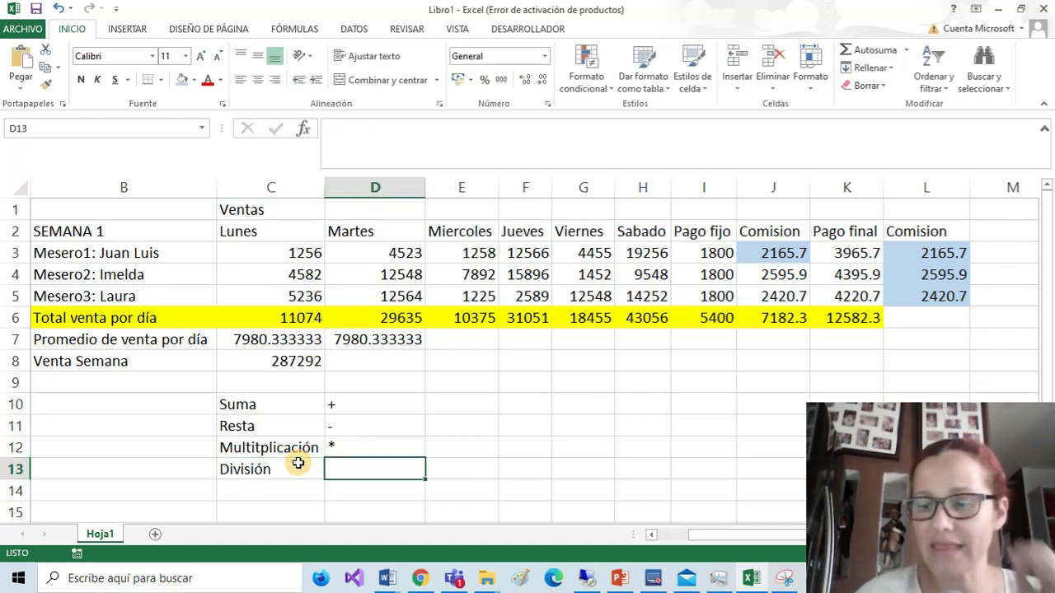
{"action": "key", "text": "alt"}
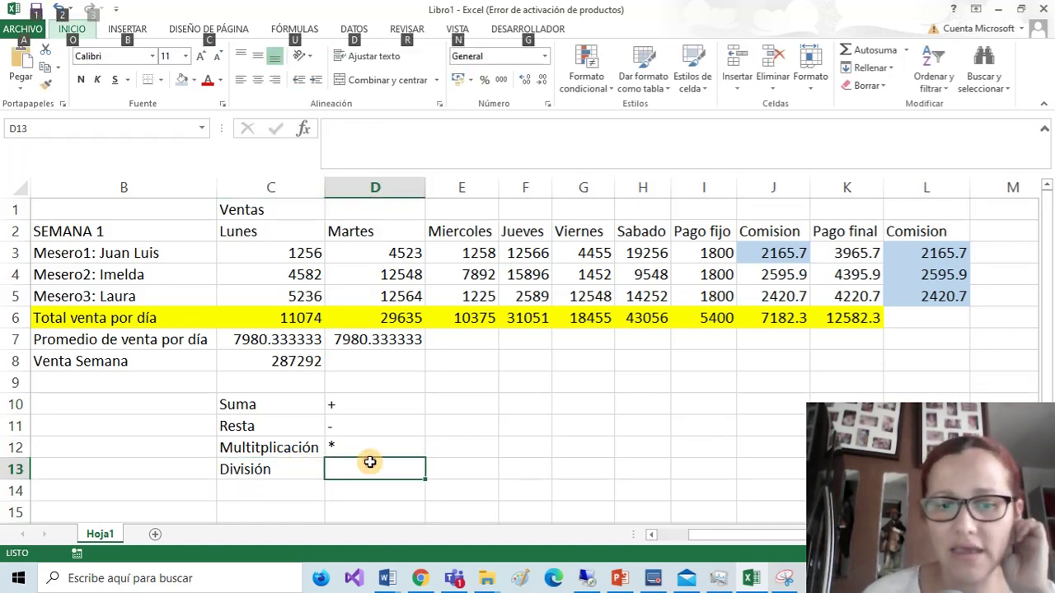
{"action": "key", "text": "Escape"}
{"action": "type", "text": "/"}
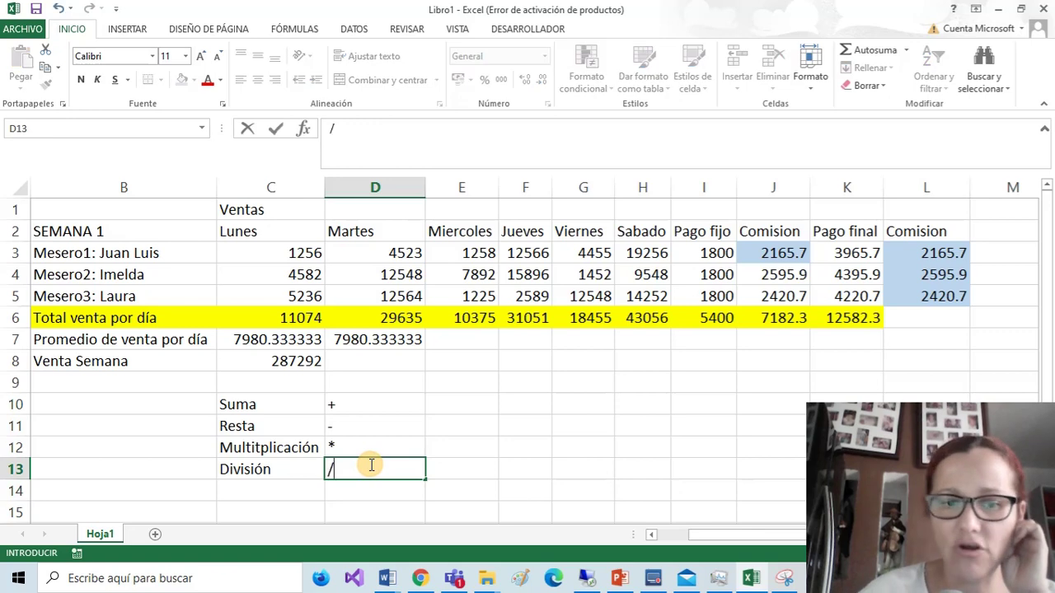
{"action": "key", "text": "Return"}
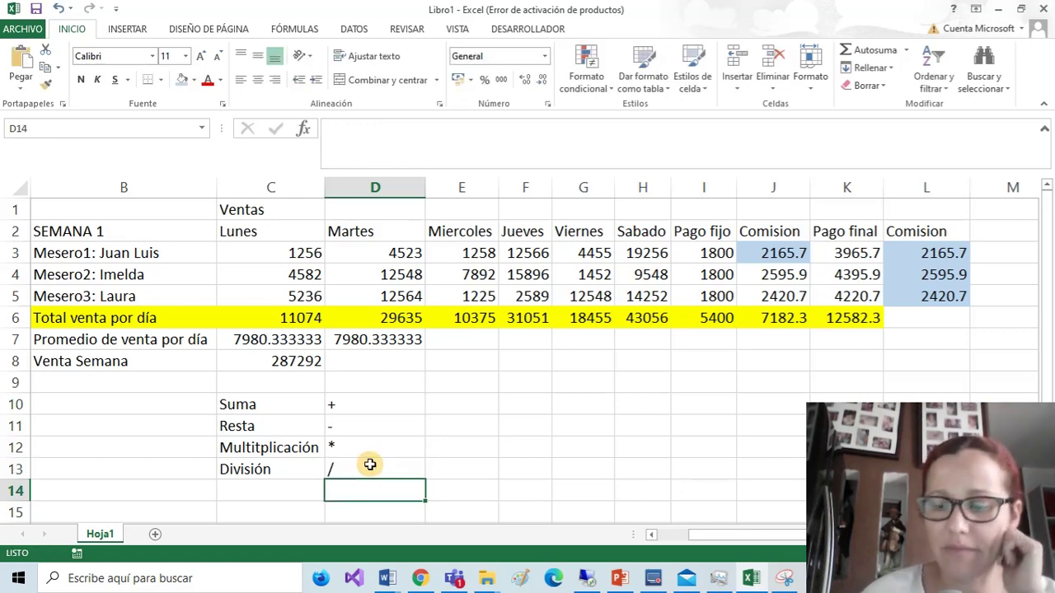
{"action": "key", "text": "alt"}
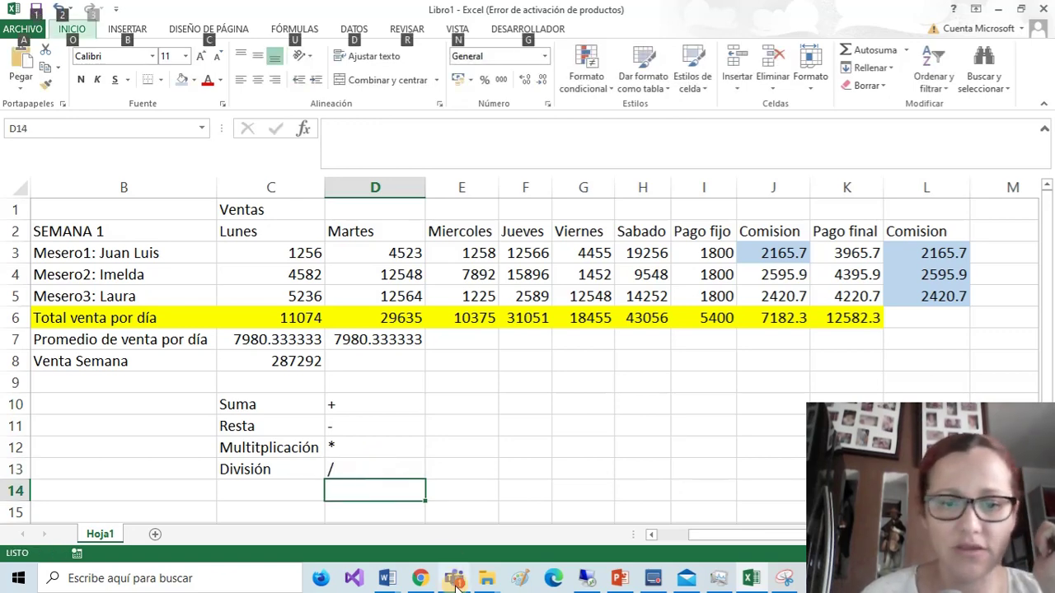
{"action": "double_click", "coordinate": [392, 496]}
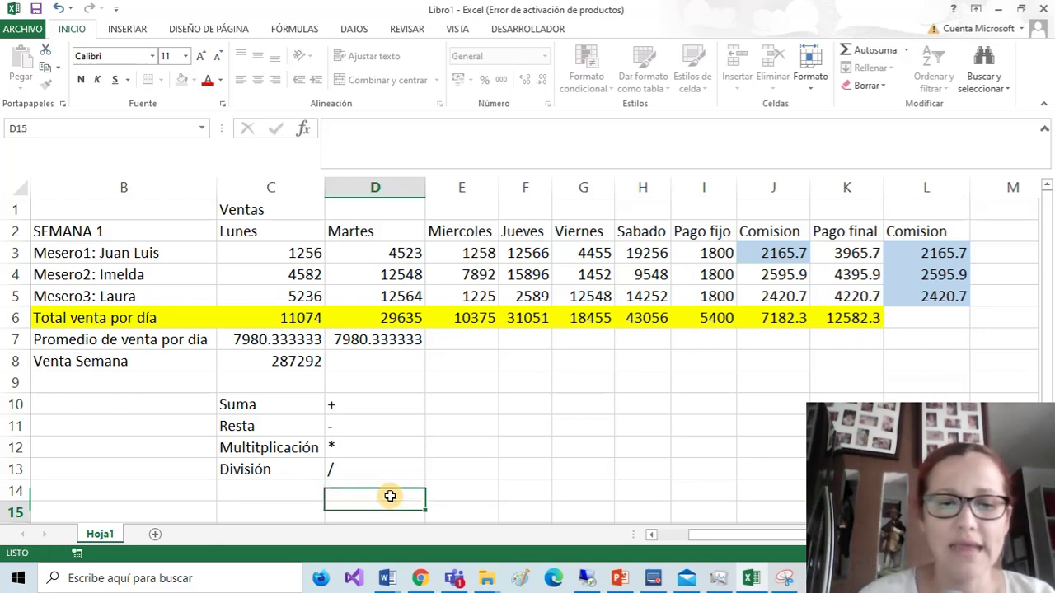
{"action": "key", "text": "Escape"}
Center the operator list in C10:D13 both horizontally and vertically.
{"action": "left_click", "coordinate": [284, 416]}
{"action": "left_click_drag", "start_coordinate": [283, 416], "coordinate": [334, 465]}
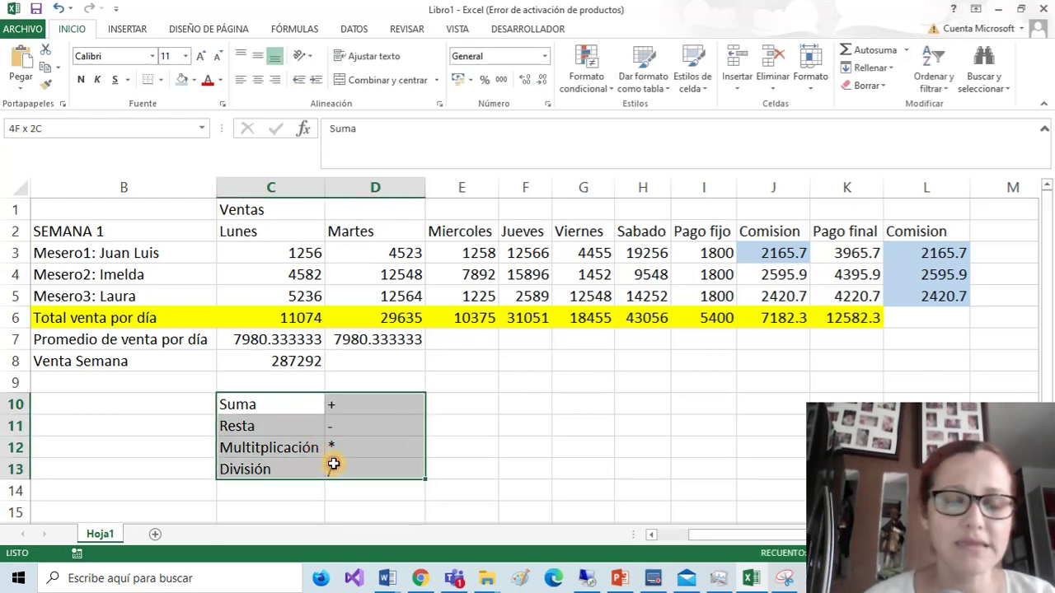
{"action": "left_click", "coordinate": [257, 79]}
{"action": "left_click", "coordinate": [257, 55]}
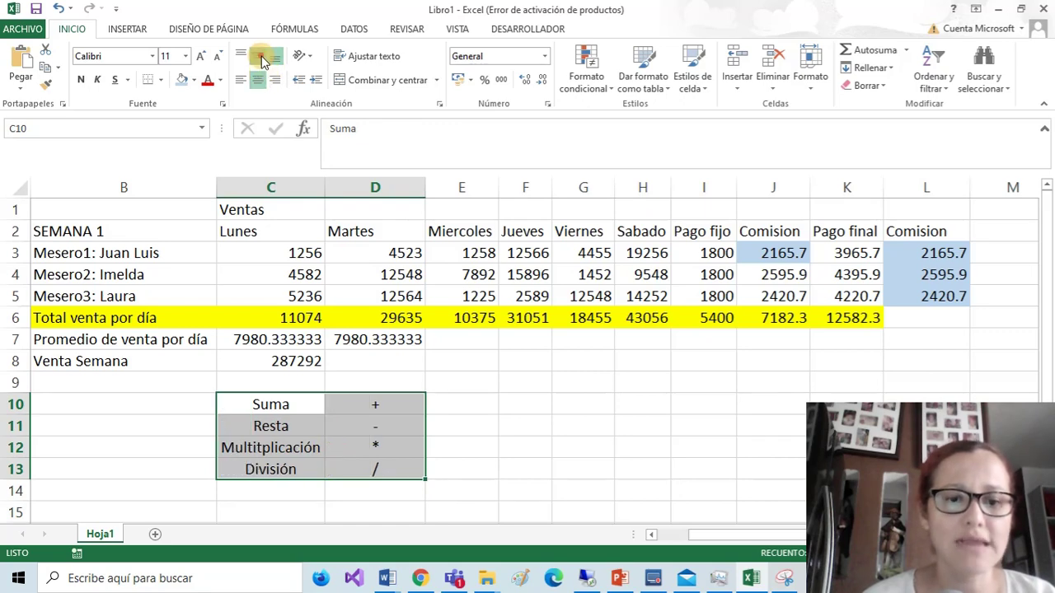
Give the operator list in C10:D13 a light blue fill and borders around all its cells.
{"action": "left_click", "coordinate": [180, 79]}
{"action": "left_click", "coordinate": [160, 79]}
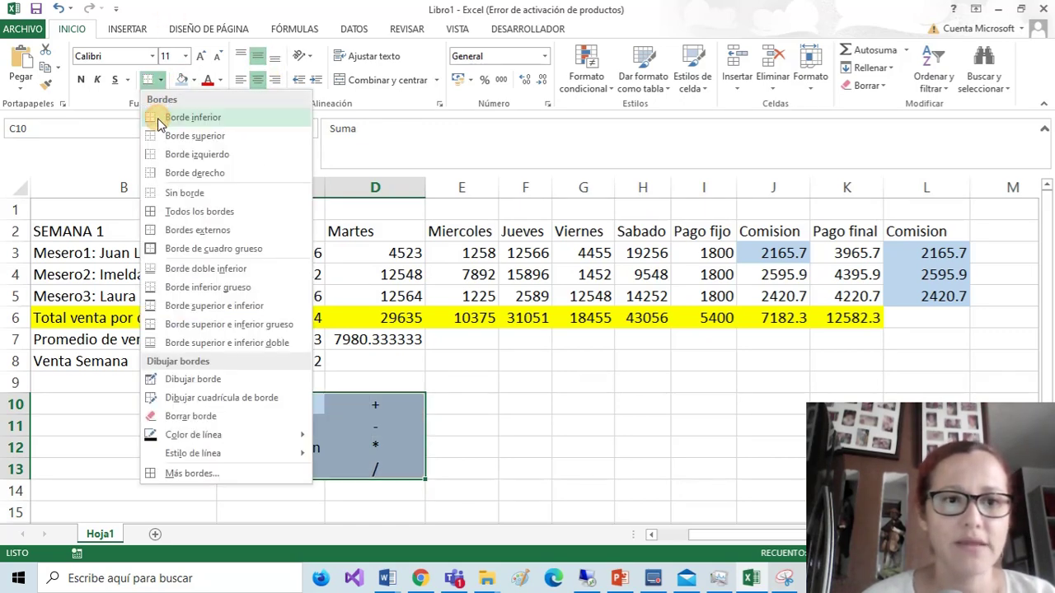
{"action": "left_click", "coordinate": [199, 211]}
{"action": "left_click", "coordinate": [525, 446]}
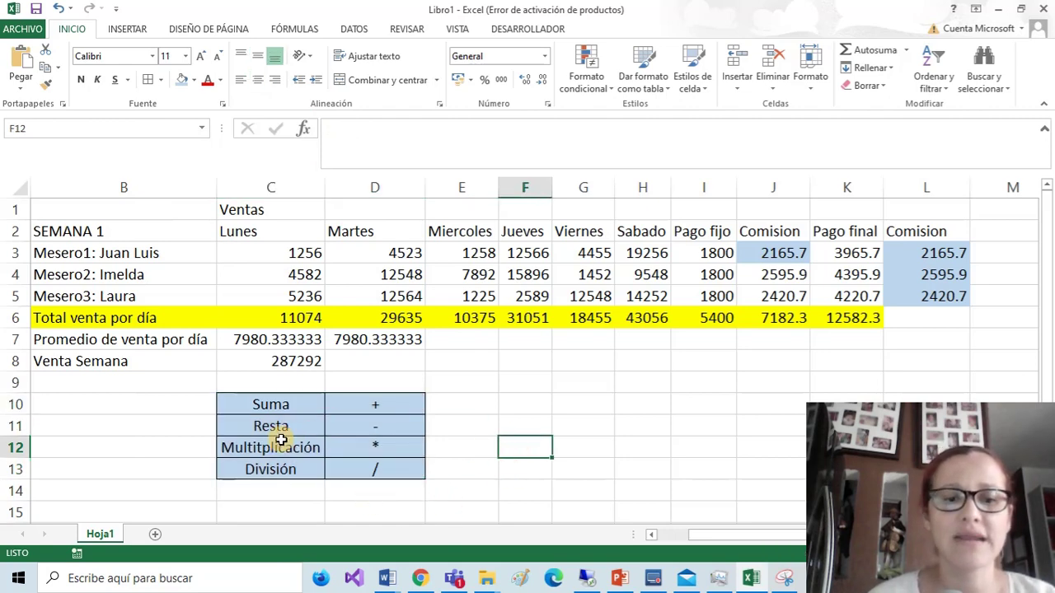